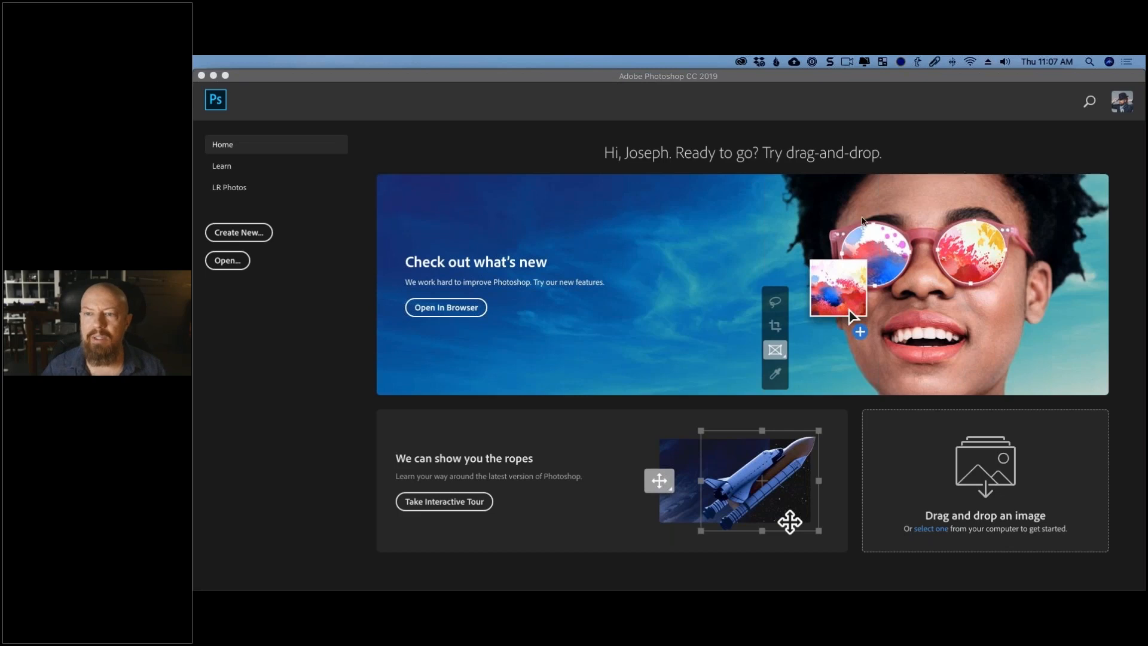
- Open the raw photo P1000114.RW2 from the noise reduction folder in Camera Raw
{"action": "left_click", "coordinate": [227, 260]}
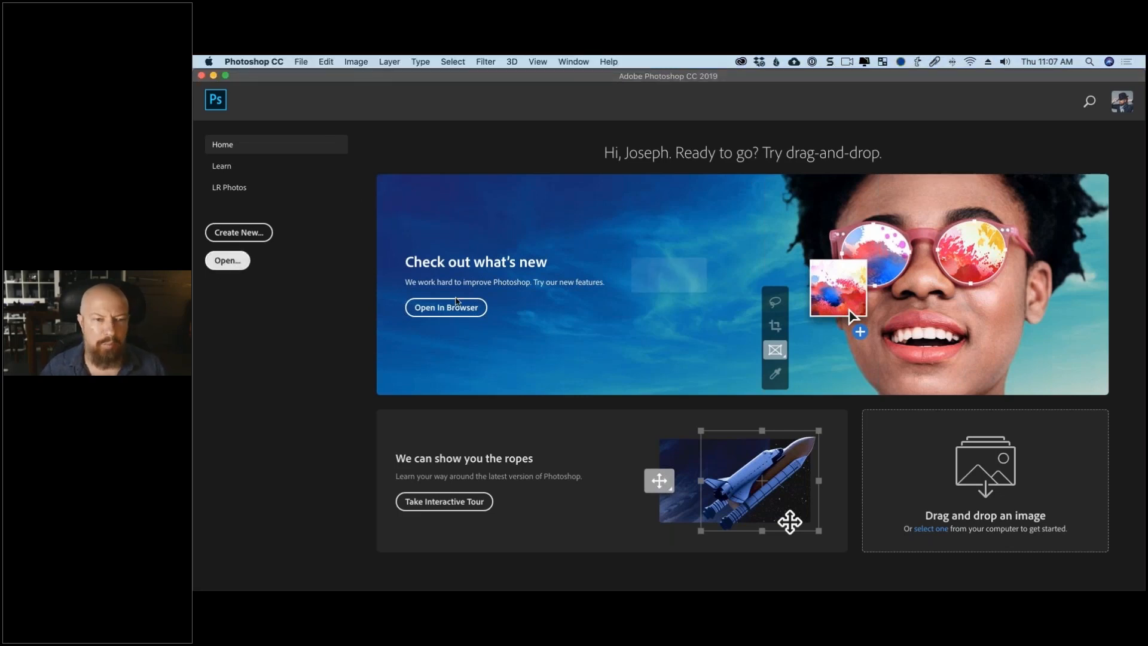
{"action": "left_click", "coordinate": [543, 203]}
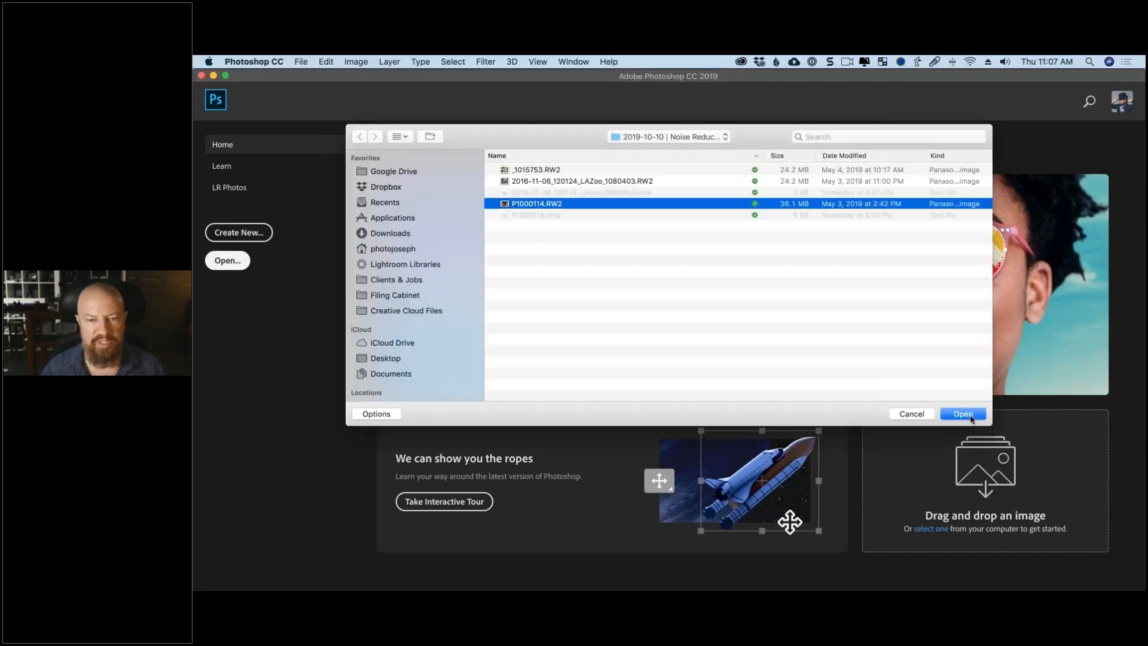
{"action": "left_click", "coordinate": [969, 416]}
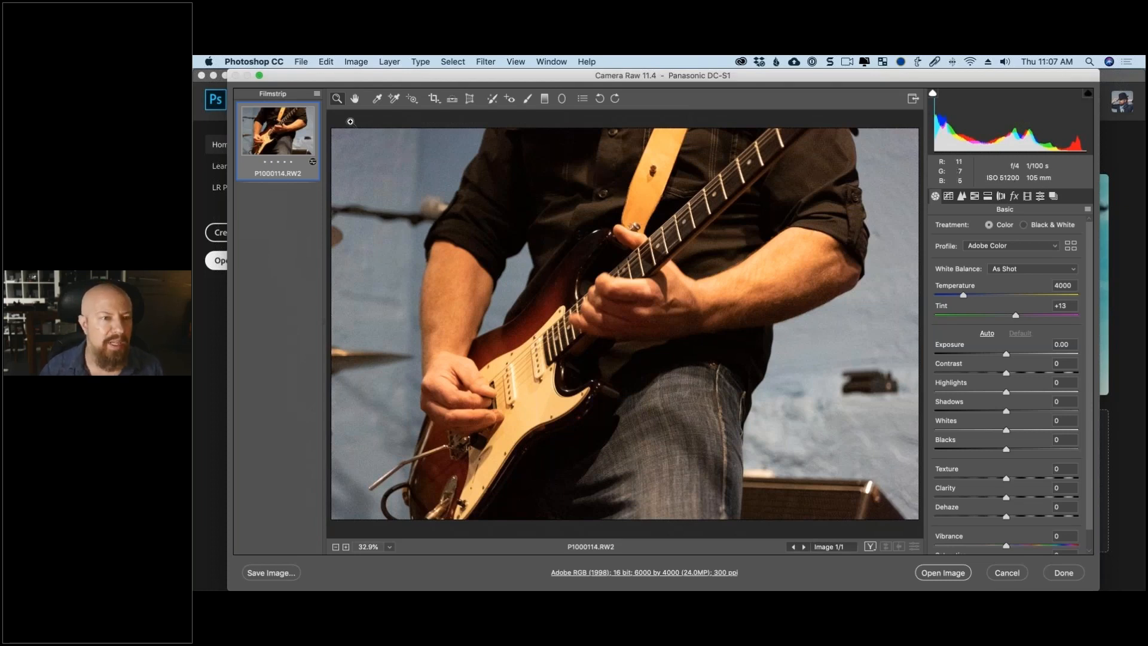
- Examine the noise around the guitarist's fretting hand and guitar neck at 200% magnification, and return to the full view
{"action": "left_click", "coordinate": [562, 264]}
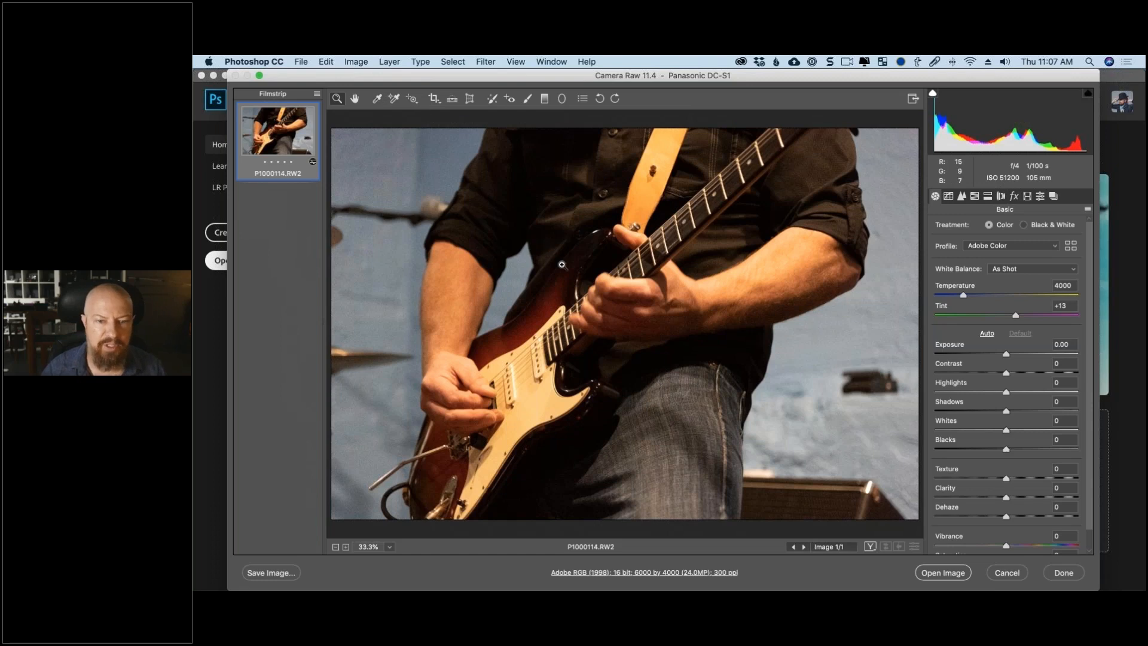
{"action": "left_click", "coordinate": [636, 276]}
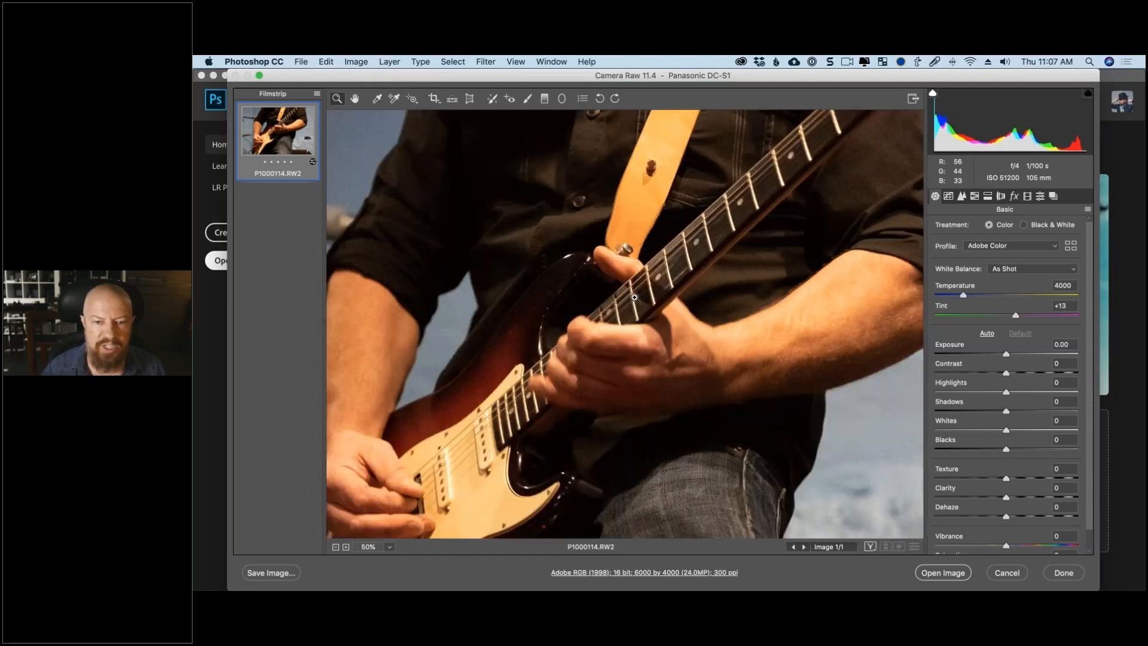
{"action": "left_click", "coordinate": [635, 297]}
{"action": "left_click", "coordinate": [639, 335]}
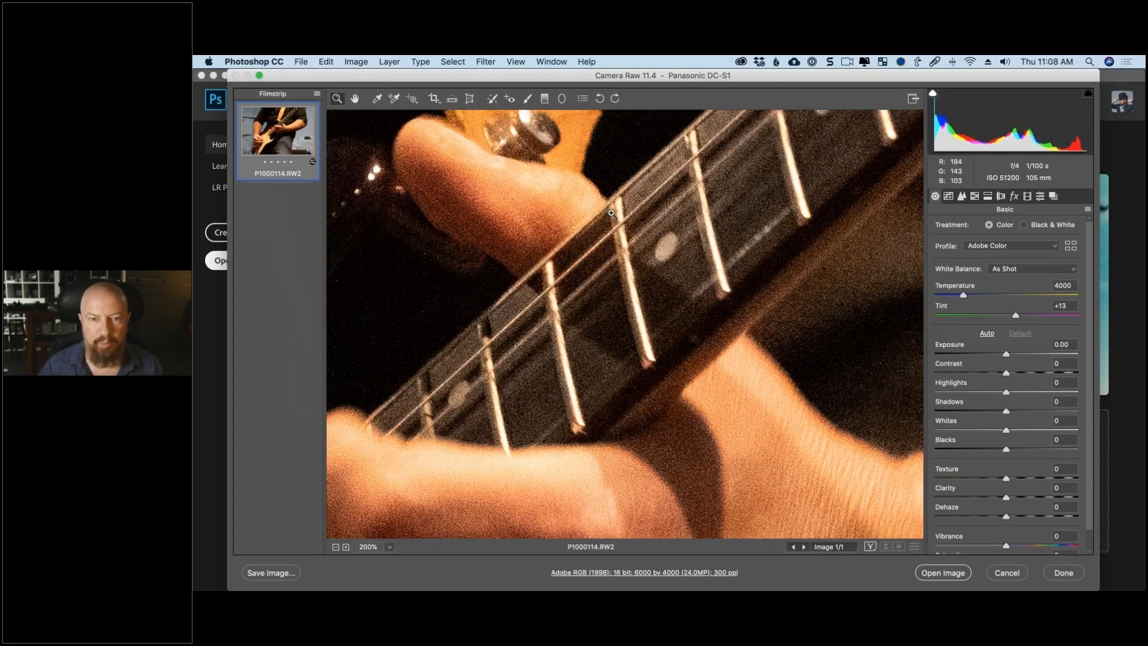
{"action": "key", "text": "super+0"}
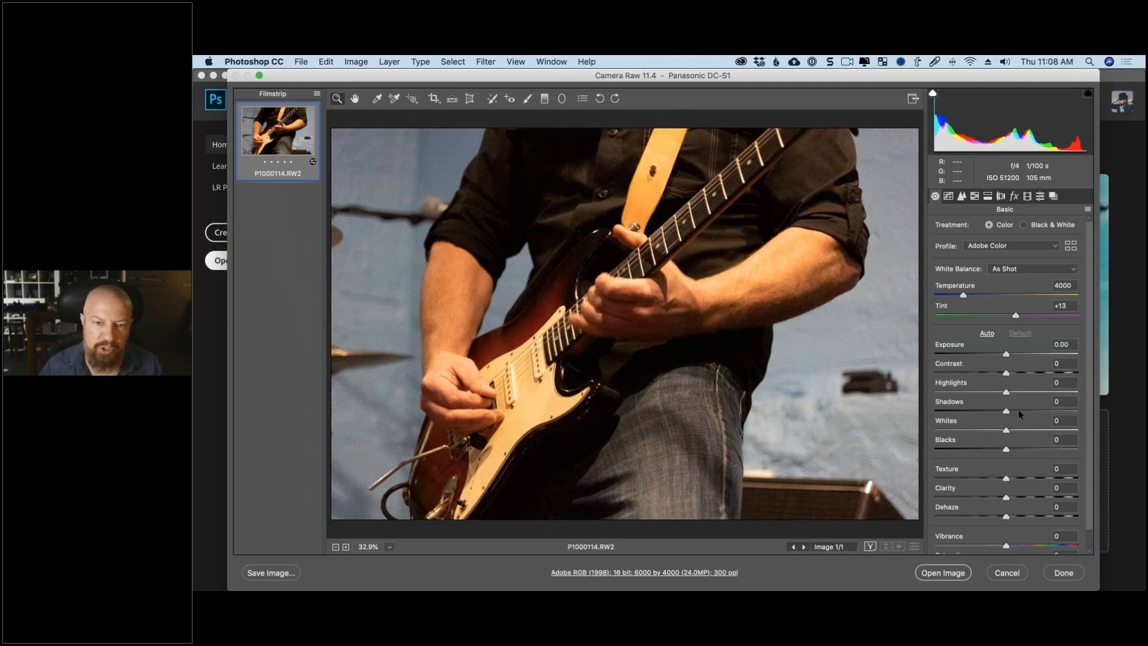
- Try raising Shadows to +43, reset it to 0, and open the raw photo as an image in Photoshop
{"action": "left_click_drag", "start_coordinate": [1018, 411], "coordinate": [1041, 410]}
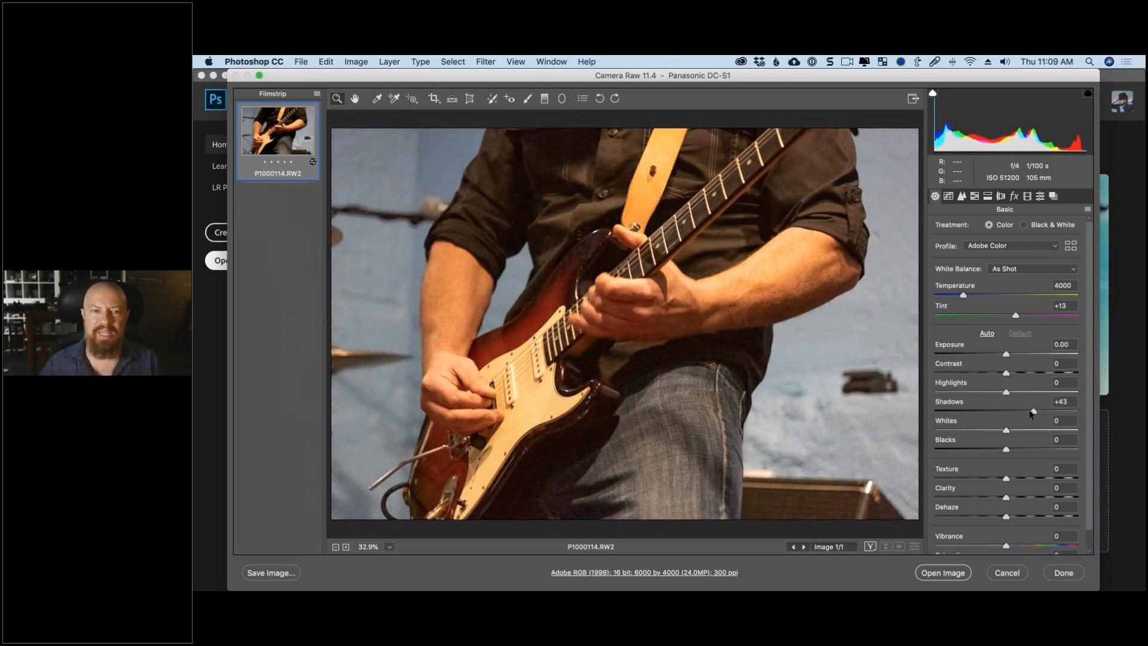
{"action": "double_click", "coordinate": [1031, 410]}
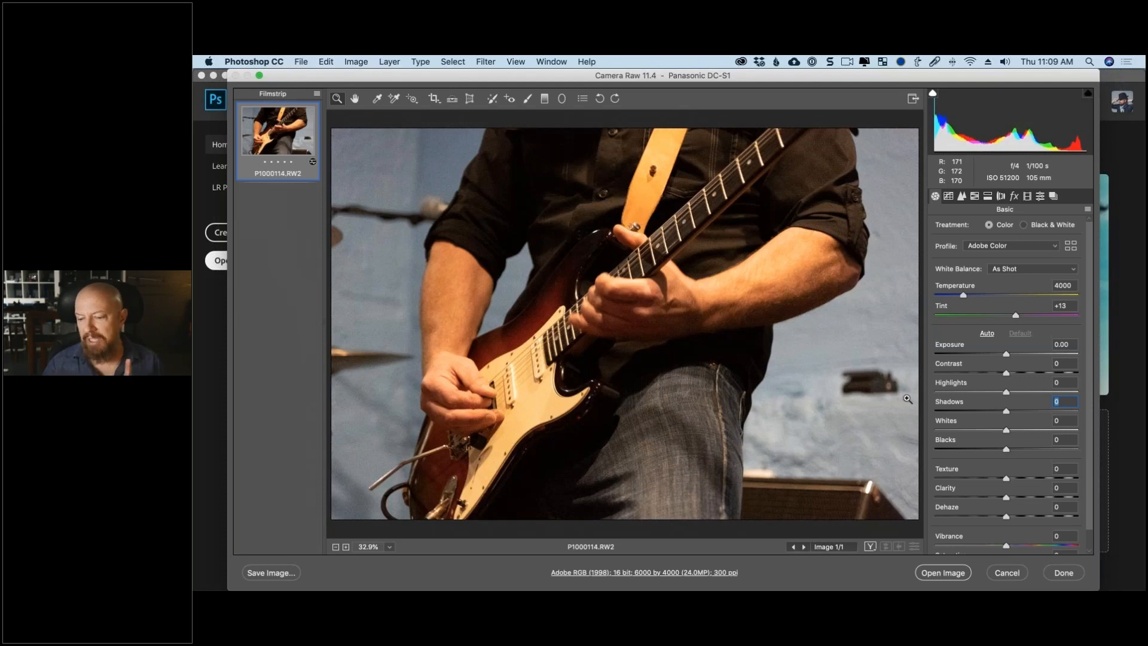
{"action": "left_click", "coordinate": [946, 575]}
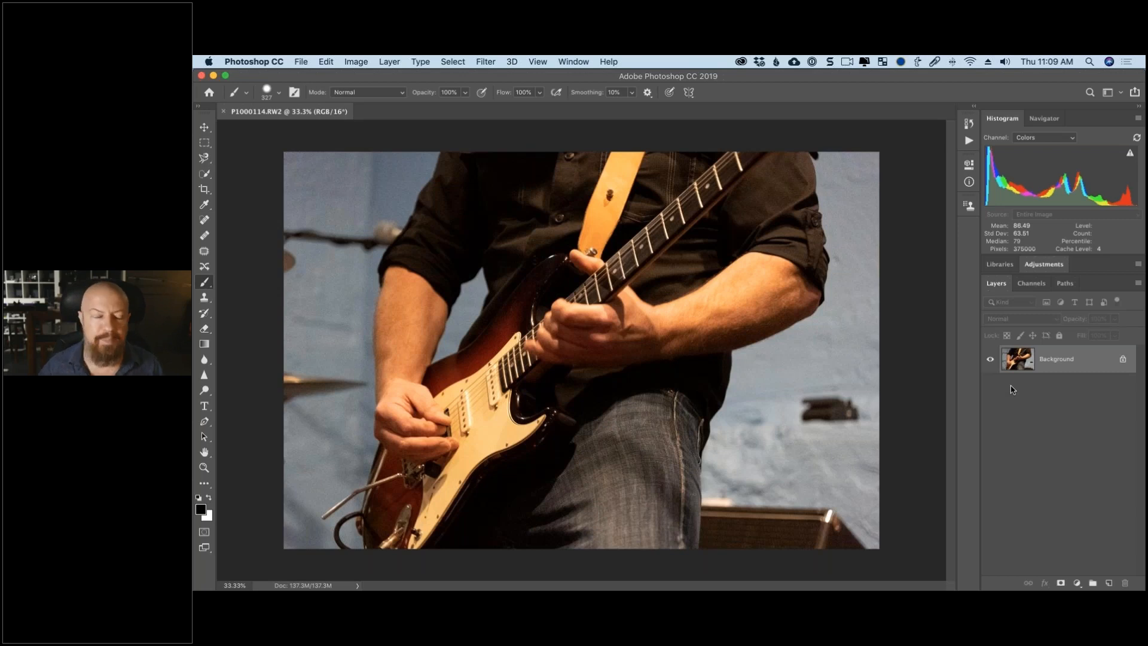
- Launch the Nik Collection Selective Tool and enlarge its palette to show all filter groups
{"action": "left_click", "coordinate": [300, 62]}
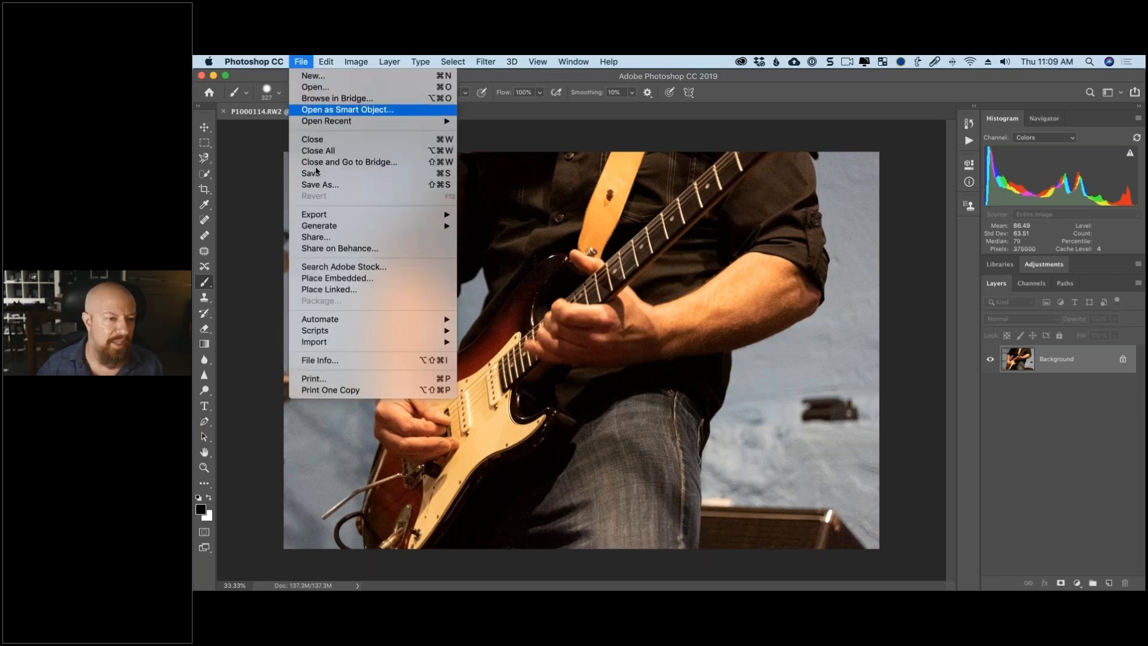
{"action": "mouse_move", "coordinate": [338, 320]}
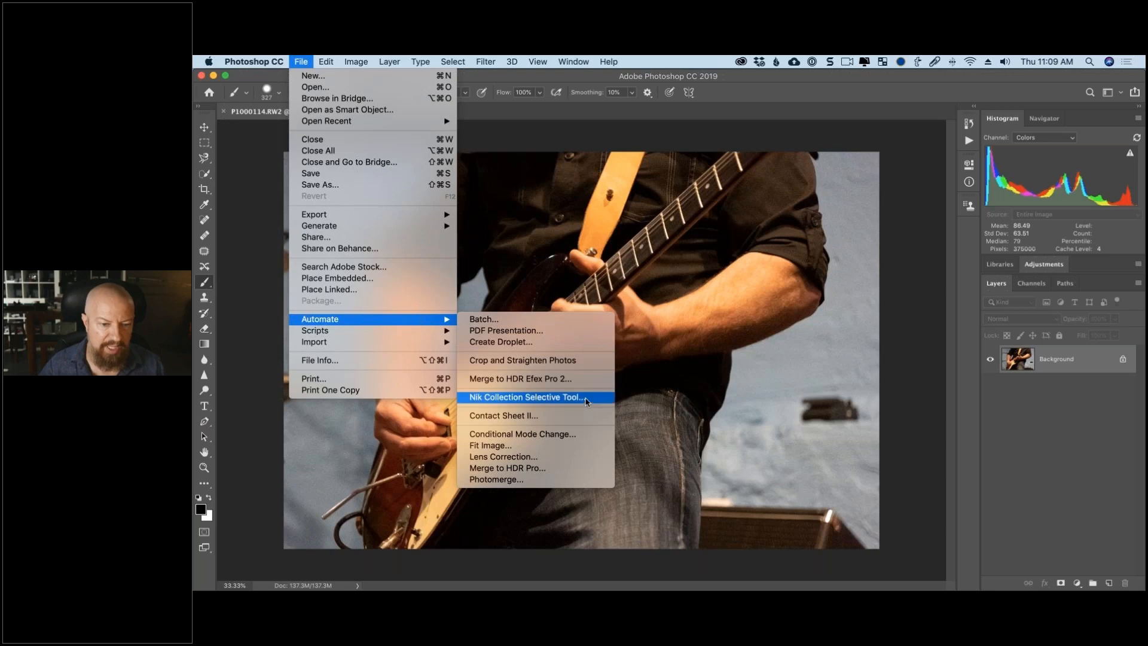
{"action": "left_click", "coordinate": [585, 398]}
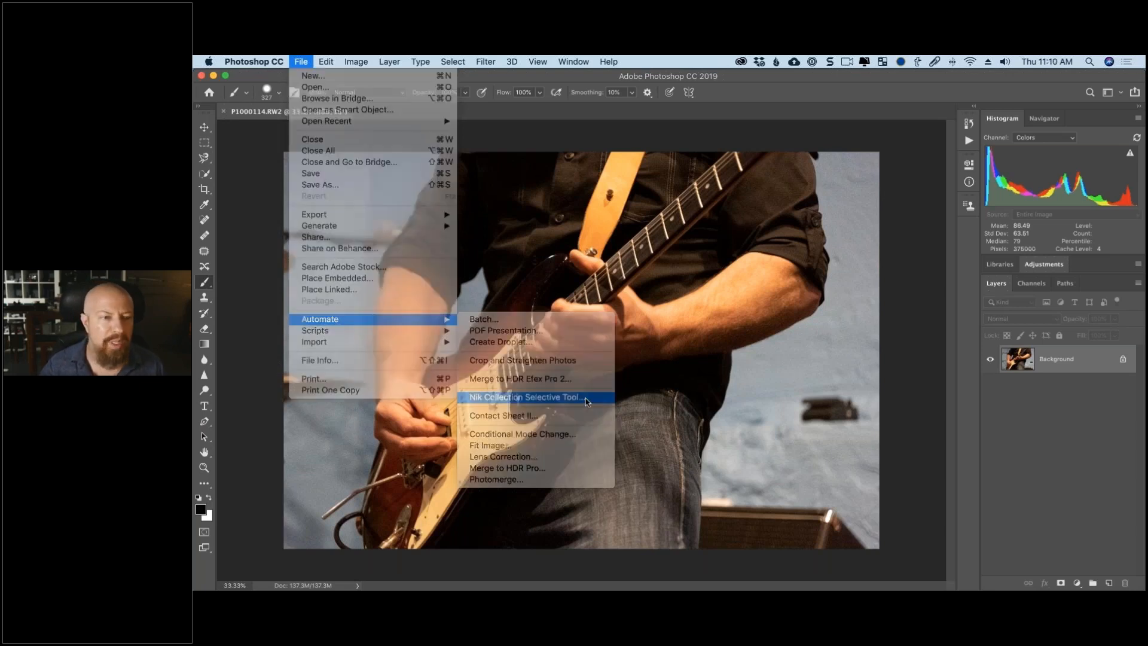
{"action": "left_click_drag", "start_coordinate": [387, 180], "coordinate": [405, 537]}
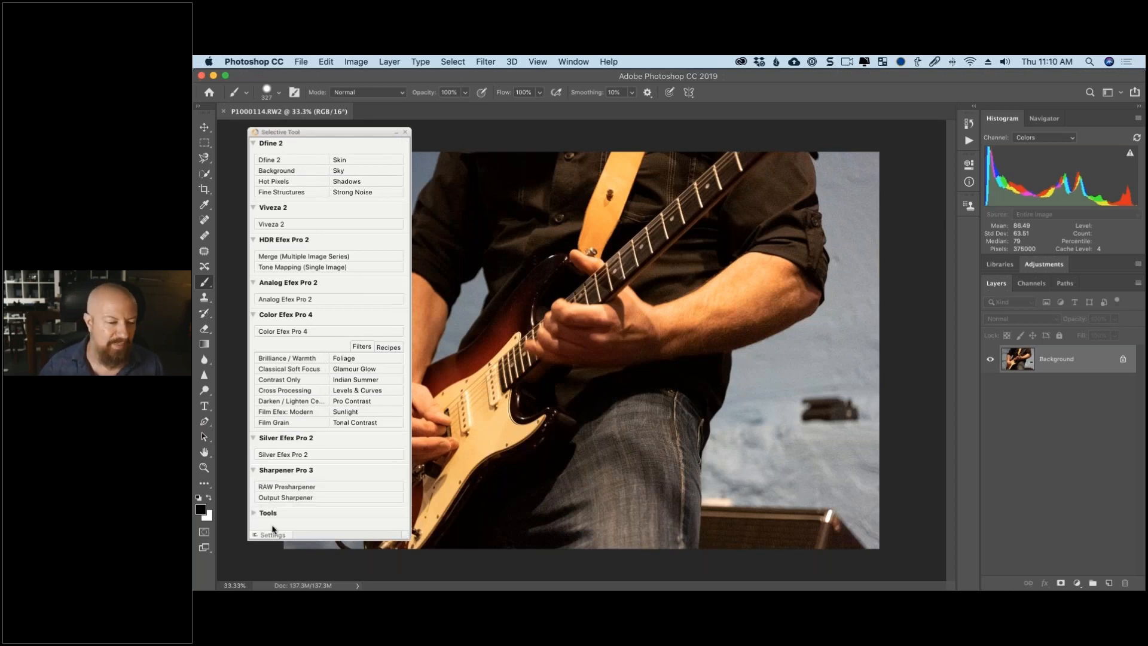
- Review the Selective Tool settings, keeping "do not automatically open the Selective Tool" for Photoshop launches
{"action": "left_click", "coordinate": [272, 534]}
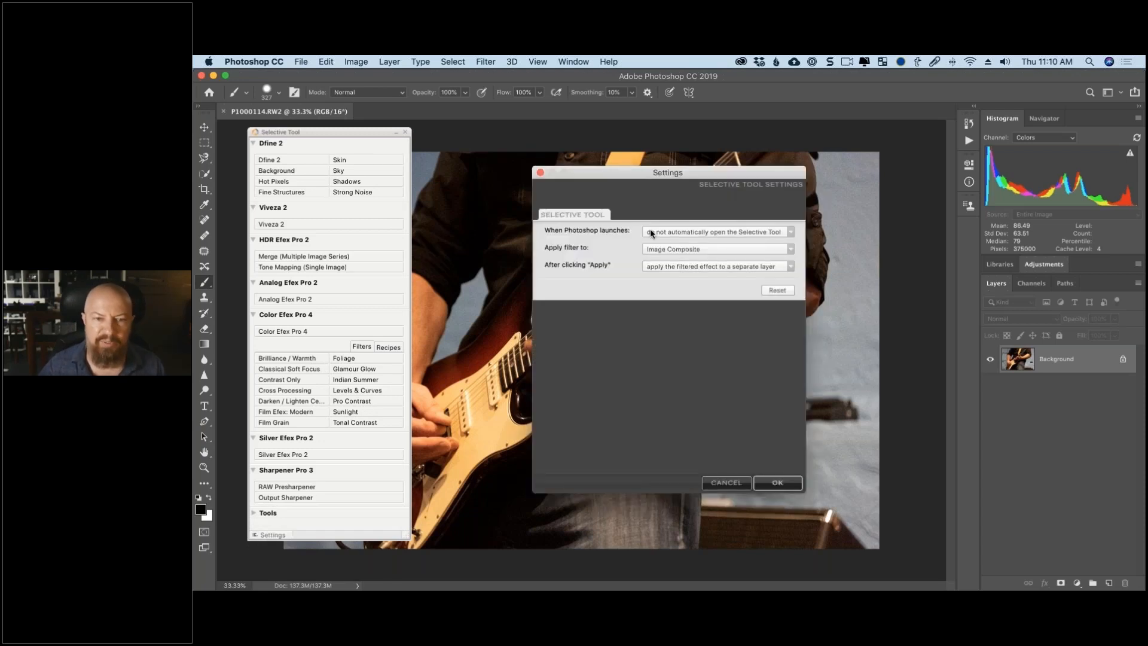
{"action": "left_click", "coordinate": [694, 232]}
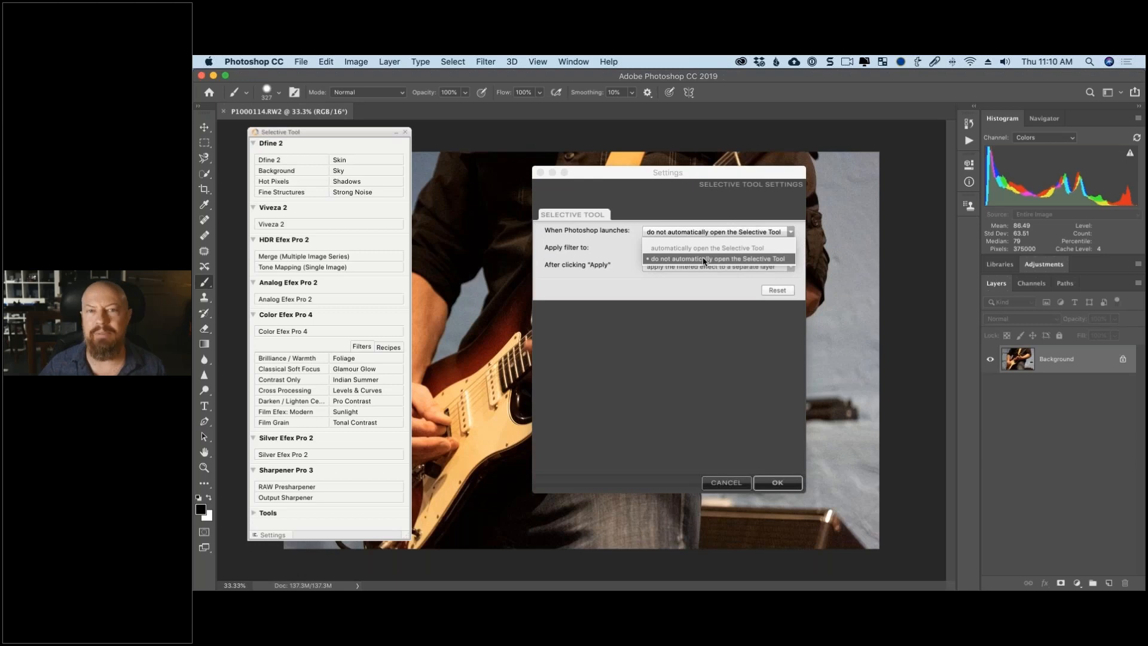
{"action": "left_click", "coordinate": [595, 262]}
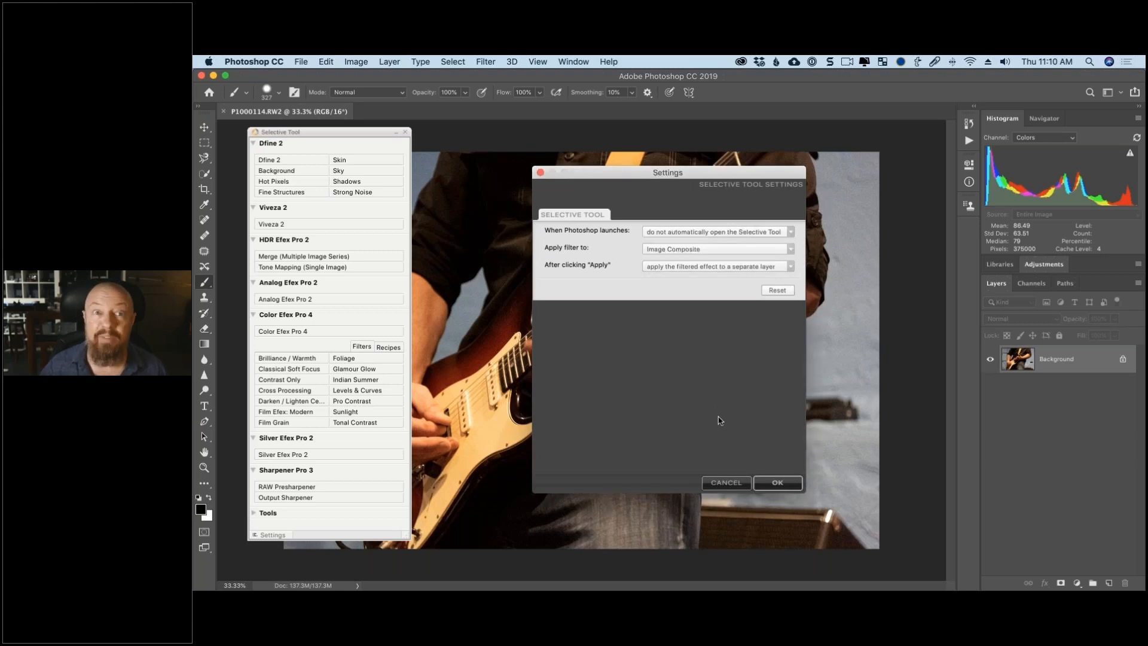
{"action": "left_click", "coordinate": [776, 483]}
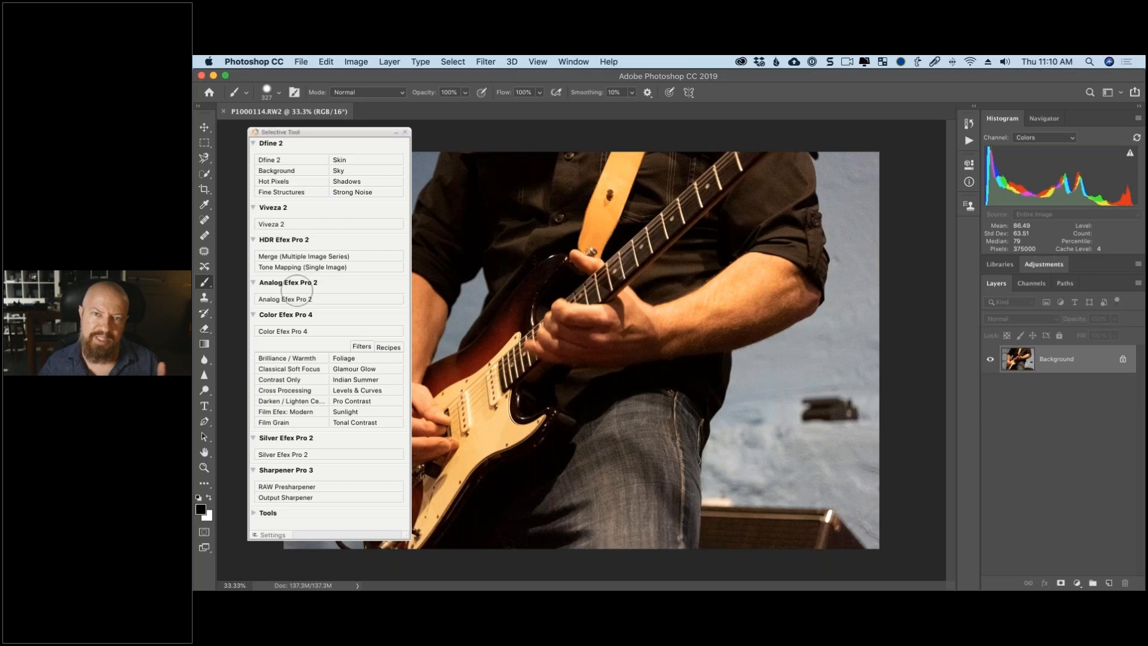
- Collapse the Selective Tool groups from Viveza 2 to Sharpener Pro 3, shrink the palette around Dfine 2 and shift it slightly
{"action": "left_click", "coordinate": [254, 207]}
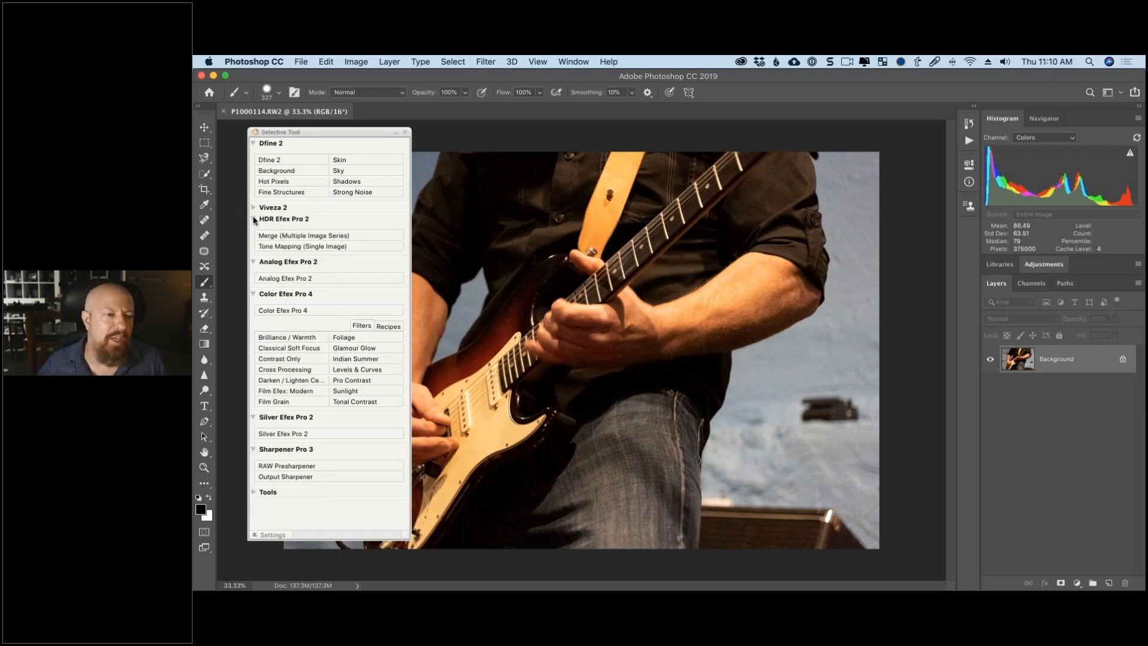
{"action": "left_click", "coordinate": [254, 218]}
{"action": "left_click", "coordinate": [254, 230]}
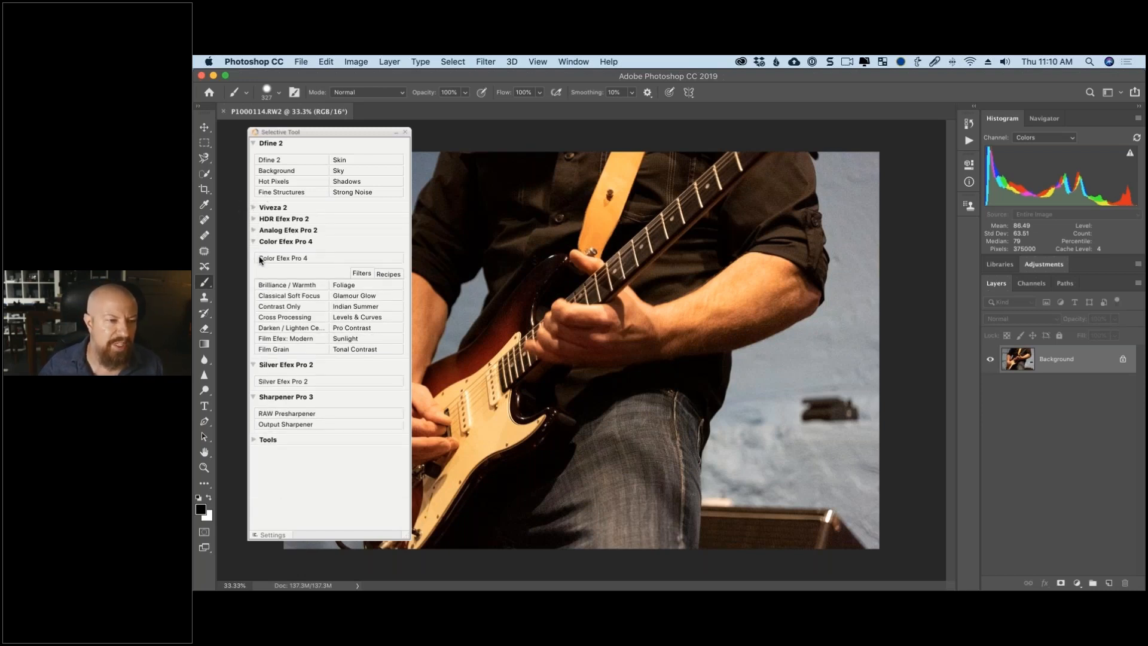
{"action": "left_click", "coordinate": [254, 242]}
{"action": "left_click", "coordinate": [253, 252]}
{"action": "left_click", "coordinate": [253, 264]}
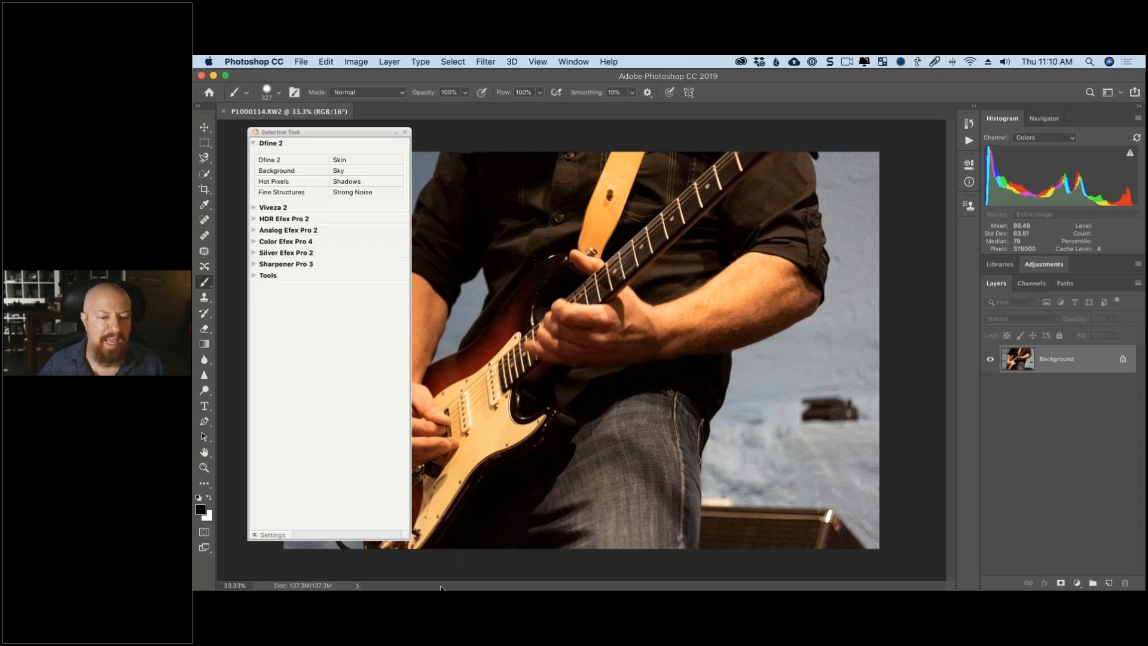
{"action": "left_click_drag", "start_coordinate": [410, 538], "coordinate": [413, 219]}
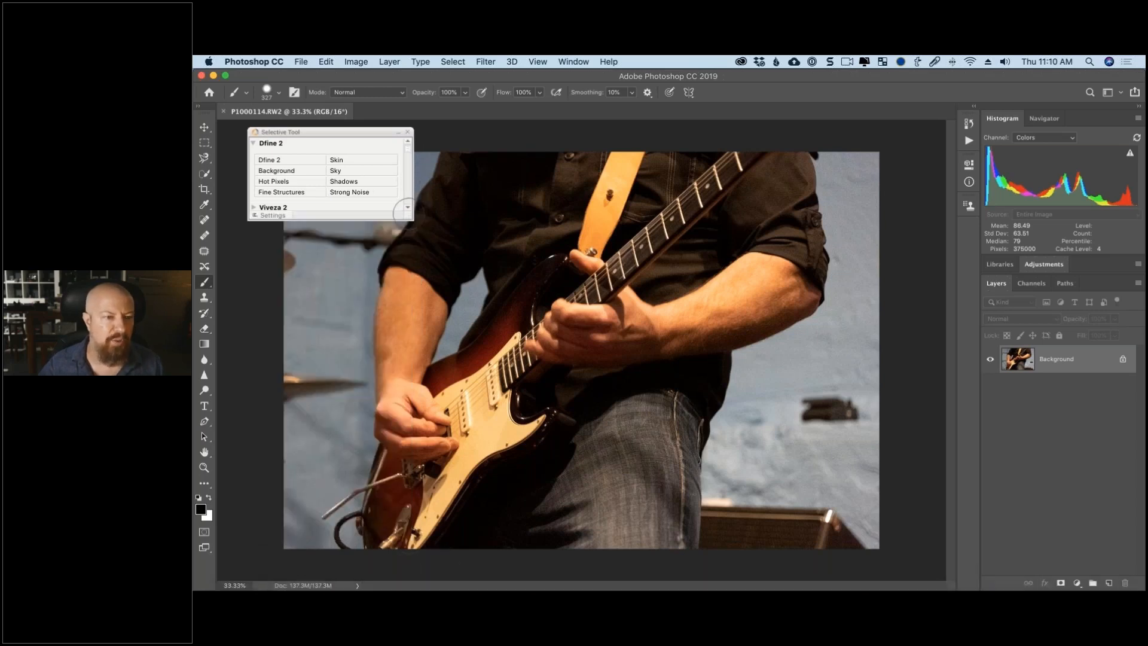
{"action": "left_click_drag", "start_coordinate": [328, 131], "coordinate": [308, 126]}
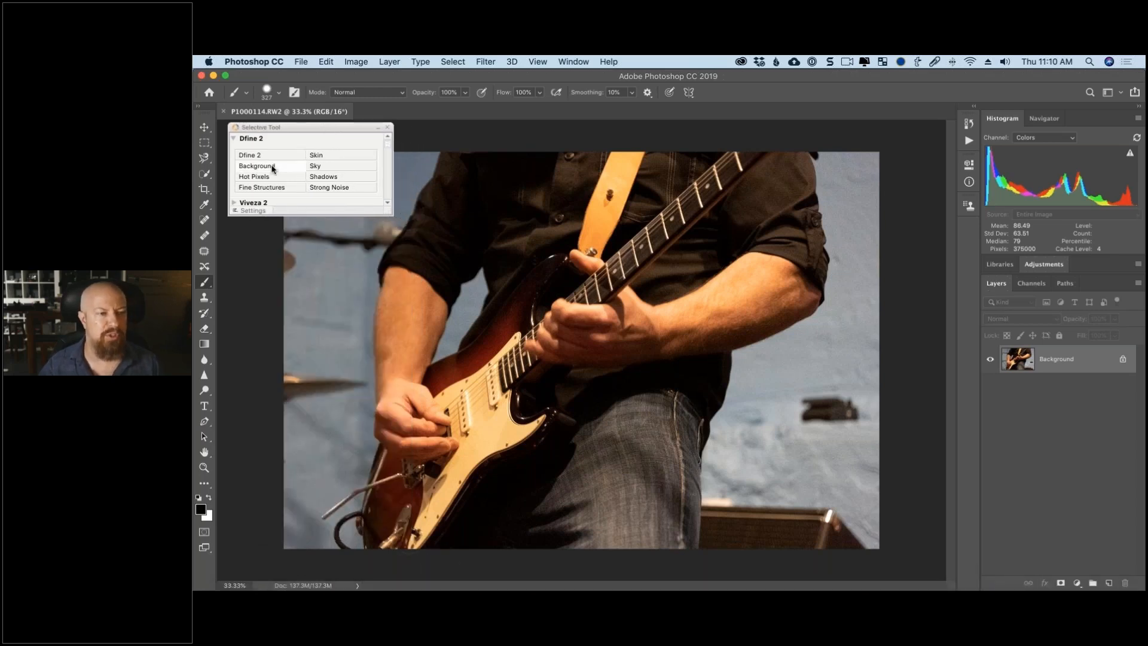
- Switch to System Preferences and enlarge the cursor size to a little over halfway in the Accessibility display settings
{"action": "mouse_move", "coordinate": [719, 586]}
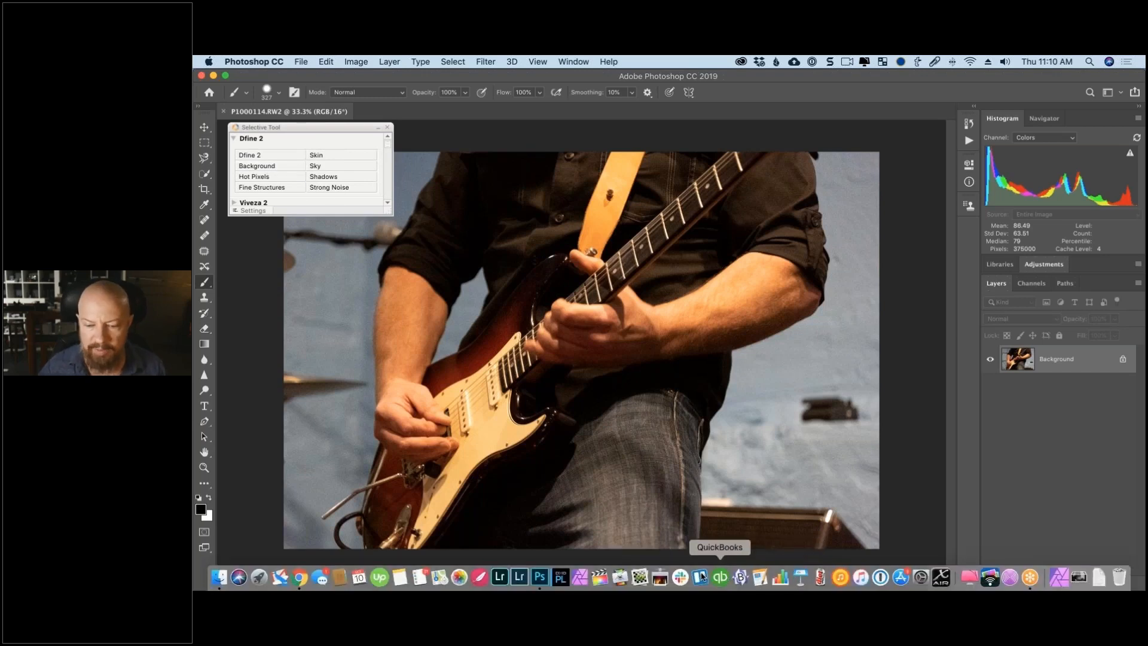
{"action": "left_click", "coordinate": [920, 576]}
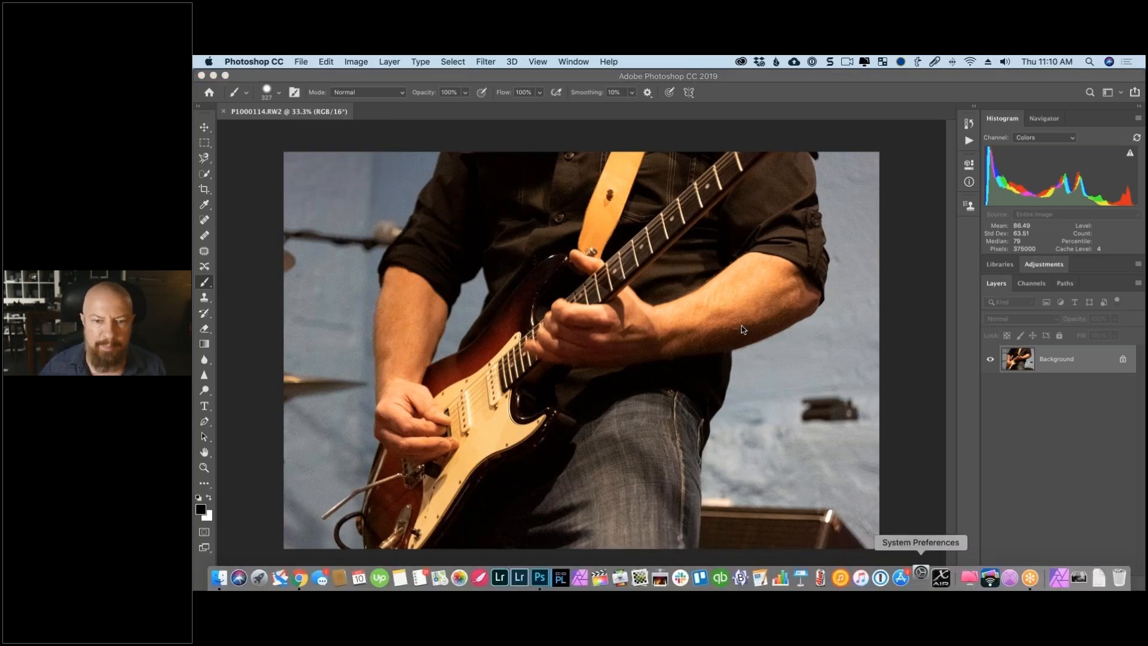
{"action": "left_click", "coordinate": [947, 332]}
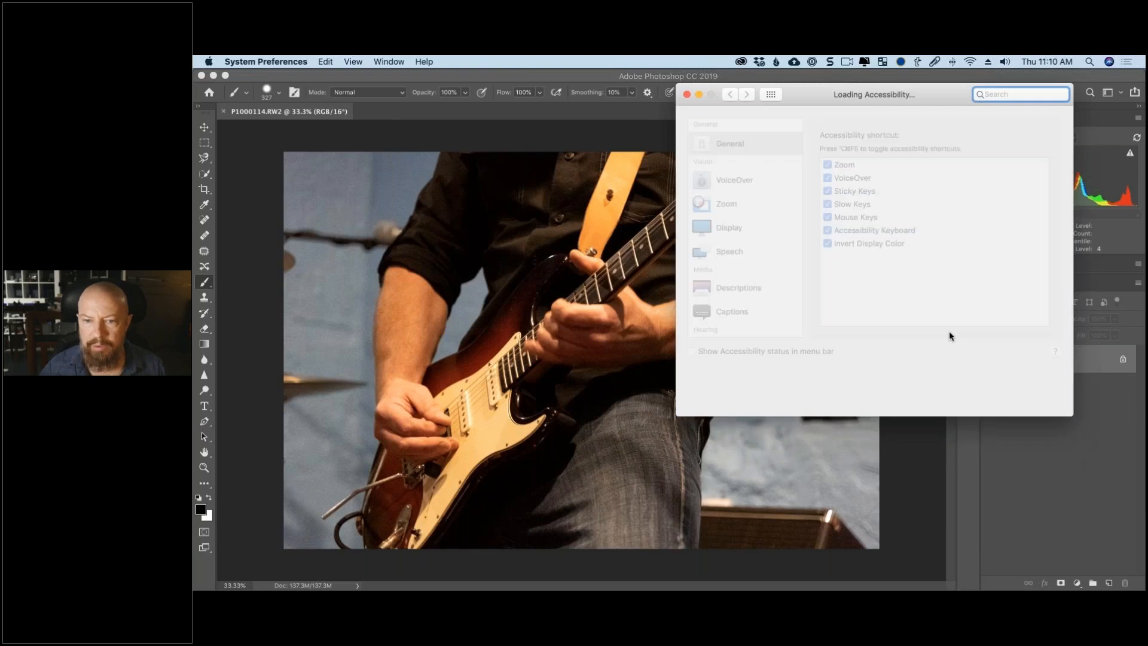
{"action": "left_click", "coordinate": [742, 243]}
{"action": "left_click", "coordinate": [749, 228]}
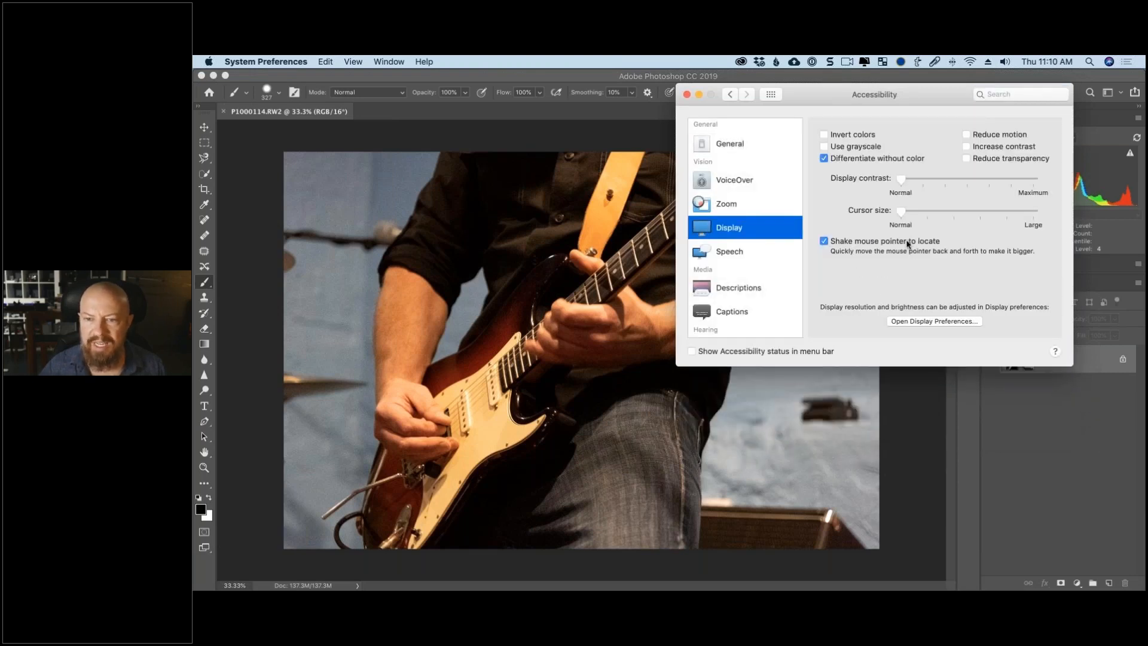
{"action": "left_click_drag", "start_coordinate": [900, 212], "coordinate": [979, 211]}
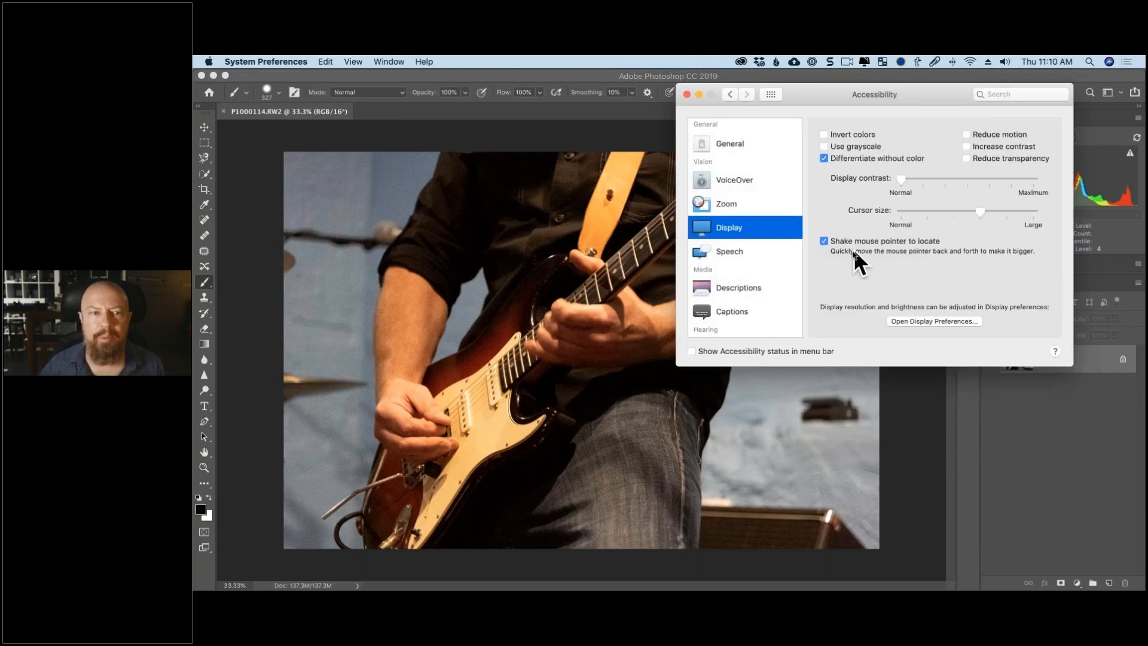
{"action": "key", "text": "super+w"}
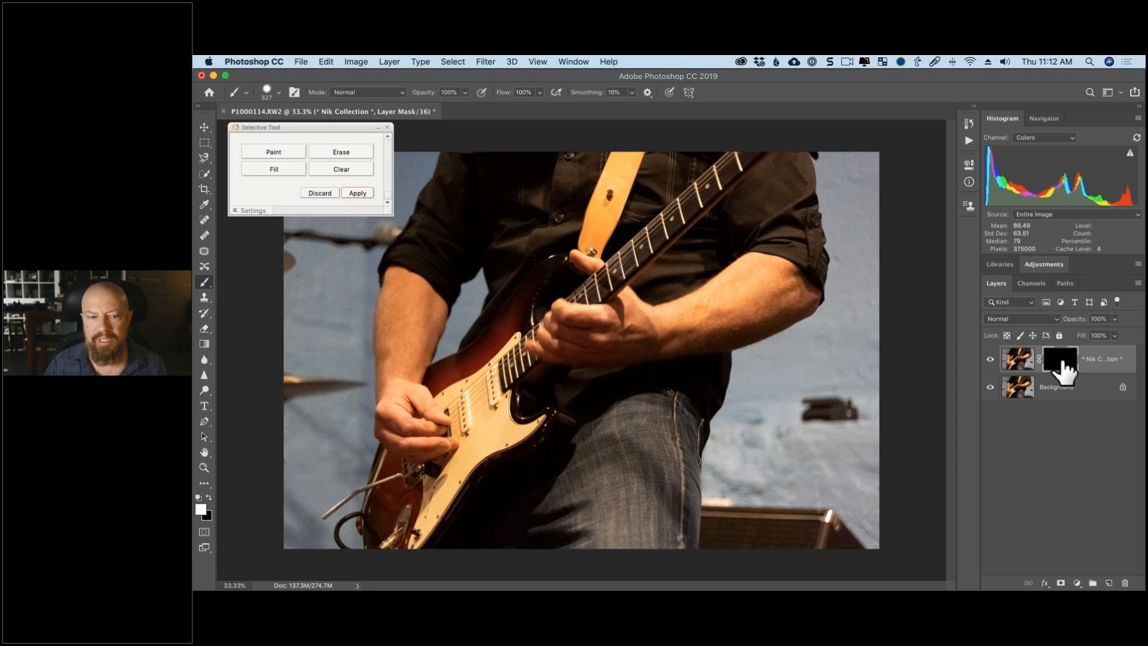
- Fill the Nik Collection layer's mask so Dfine 2 covers the whole photo, apply the effect and close the Selective Tool
{"action": "left_click", "coordinate": [346, 153]}
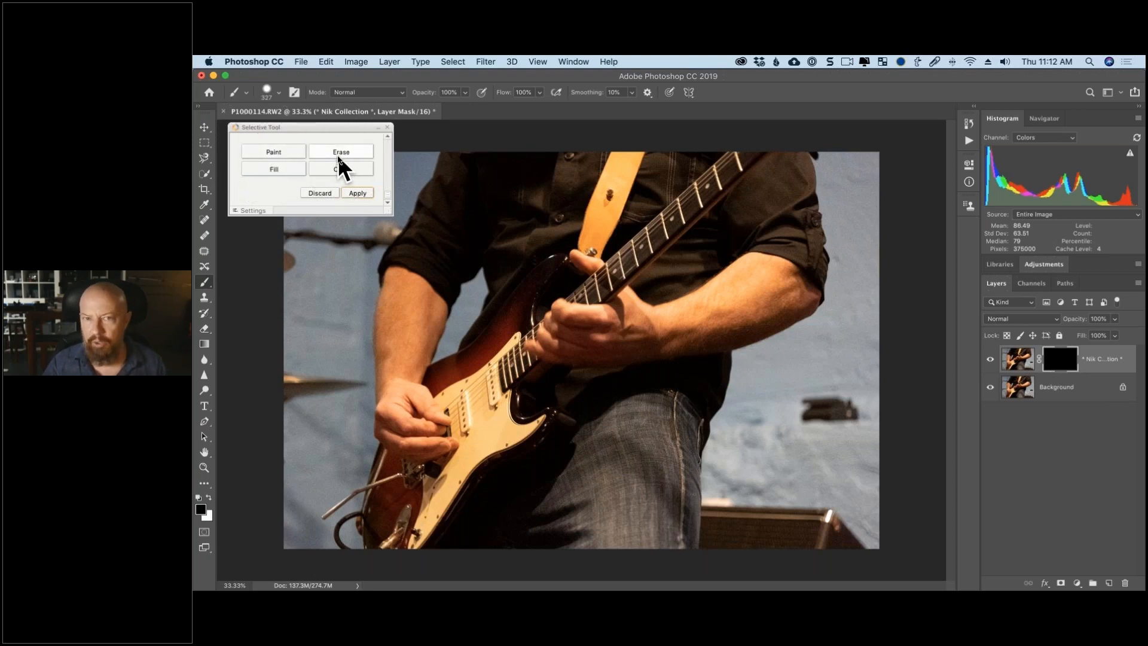
{"action": "left_click", "coordinate": [273, 169]}
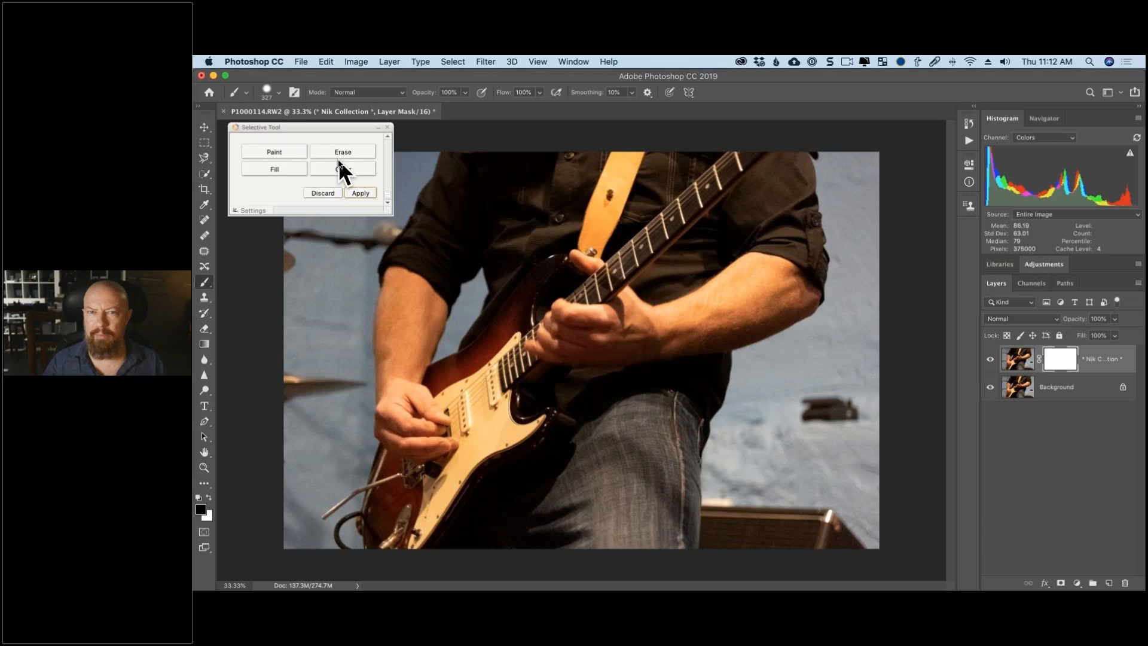
{"action": "left_click", "coordinate": [360, 192]}
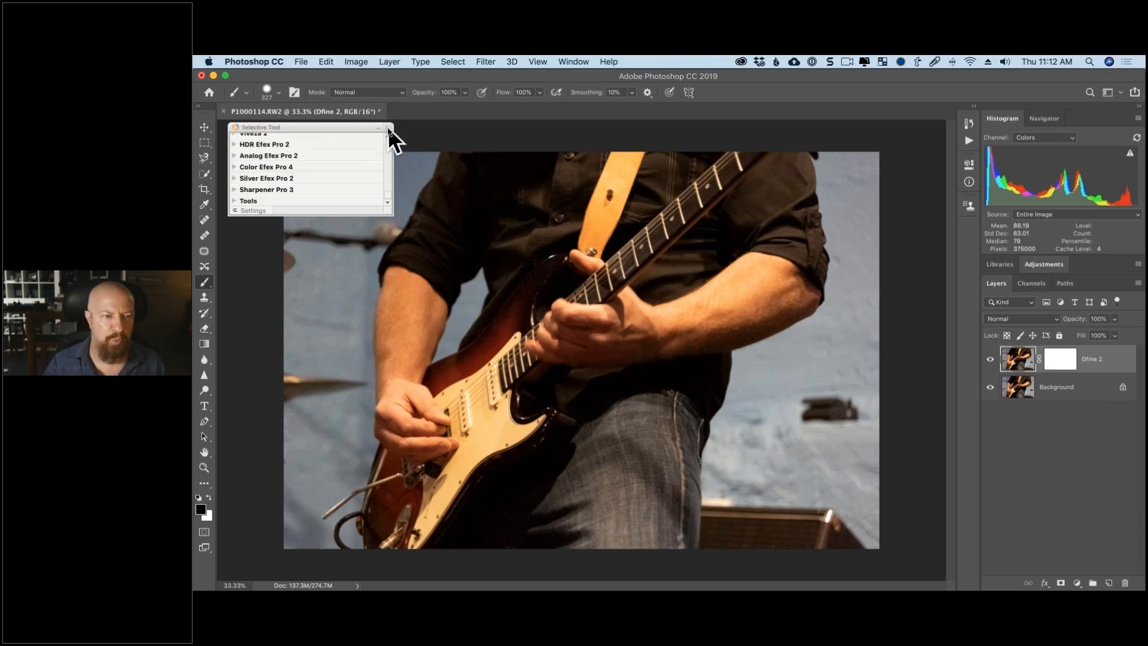
{"action": "left_click", "coordinate": [388, 127]}
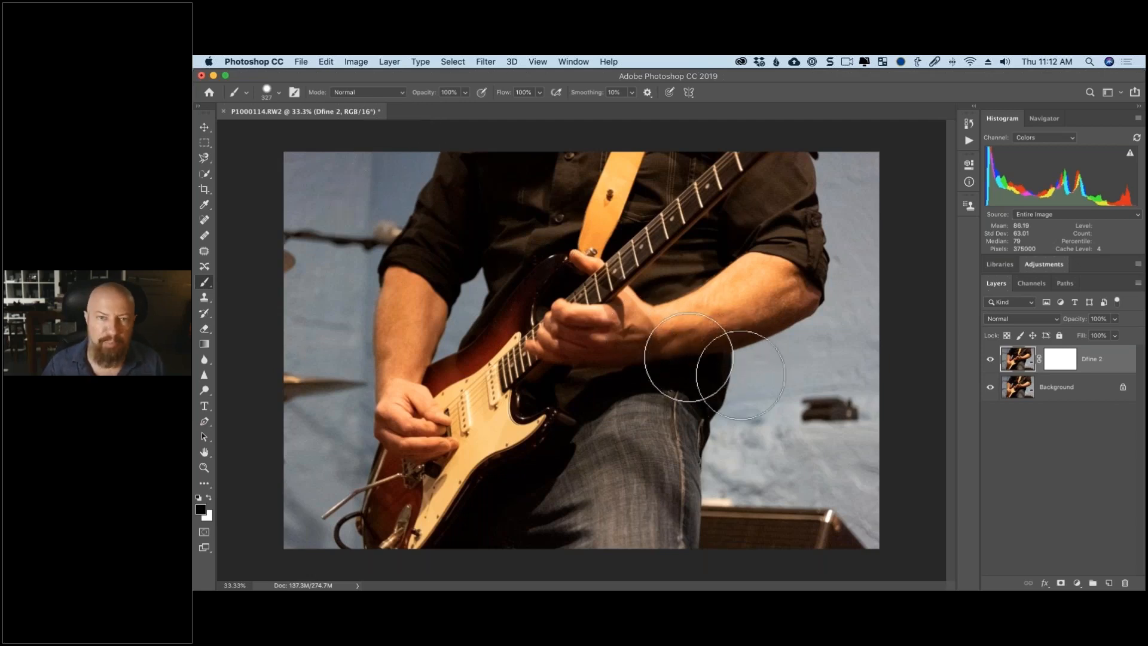
- Rename the Dfine 2 layer as background and view the photo at 100%
{"action": "key", "text": "super+plus"}
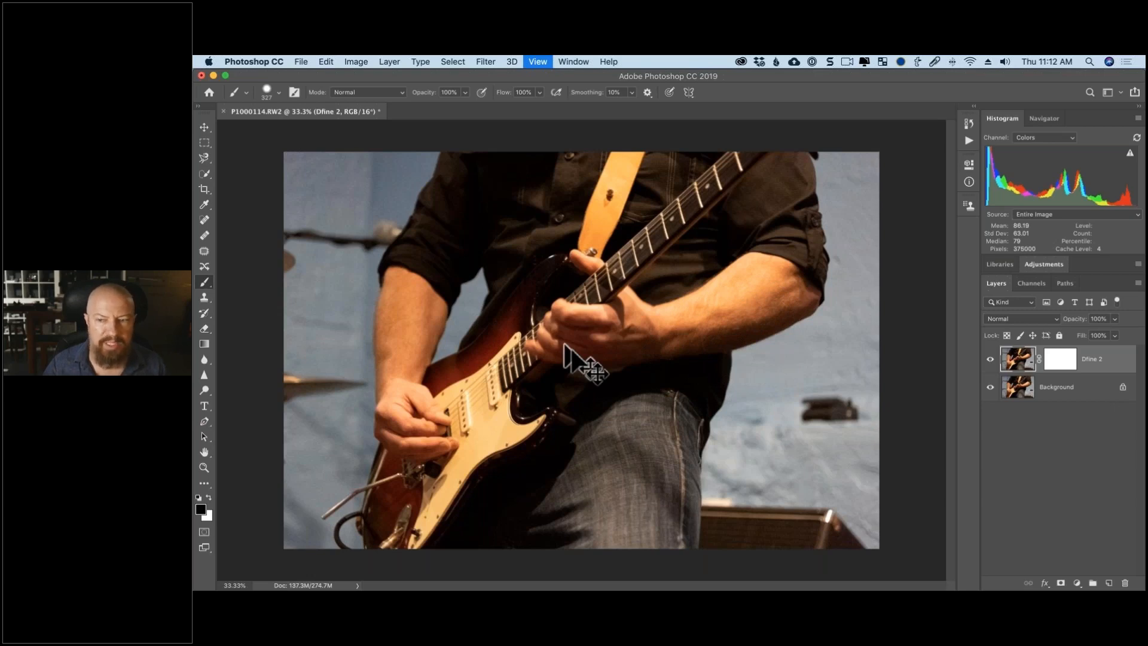
{"action": "key", "text": "super+plus"}
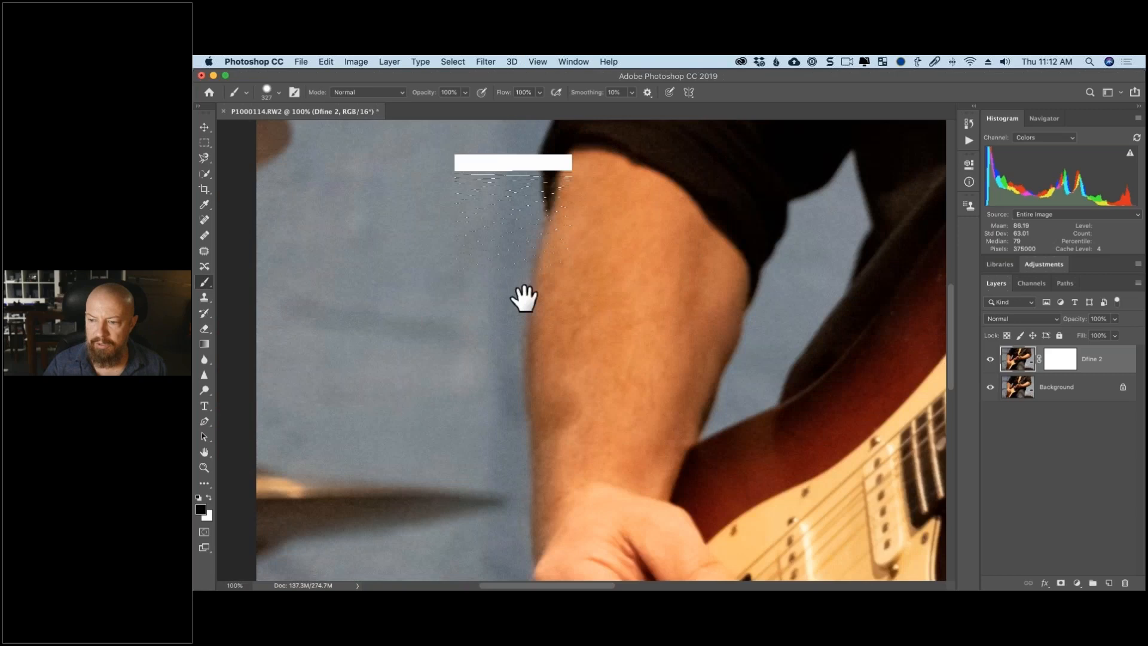
{"action": "double_click", "coordinate": [1092, 358]}
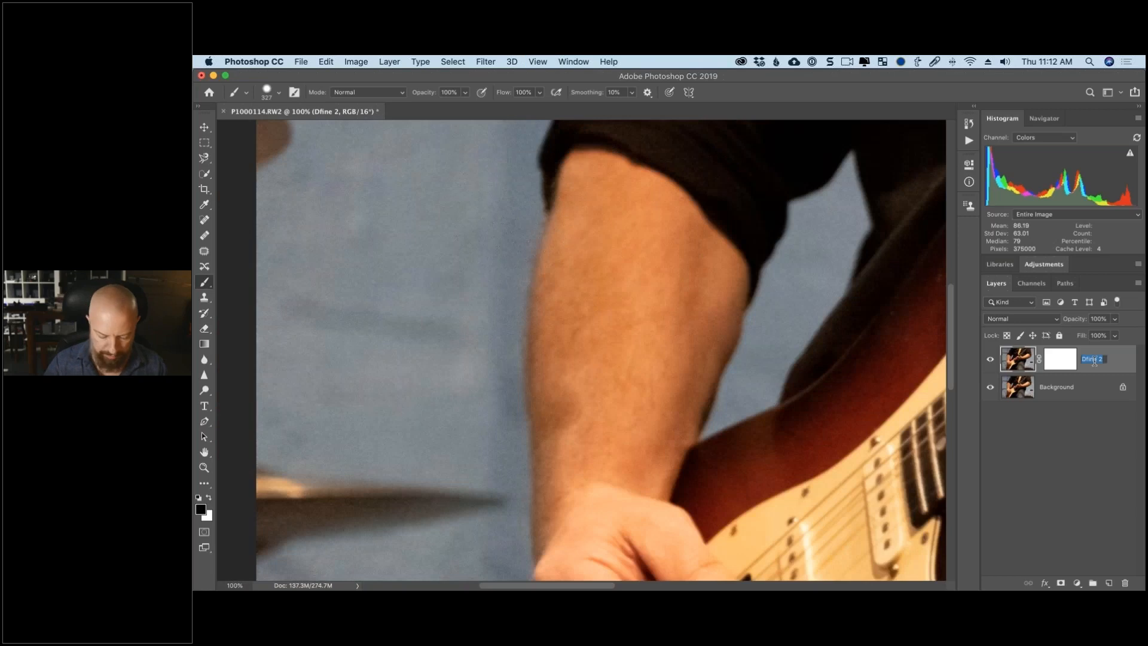
{"action": "type", "text": "background"}
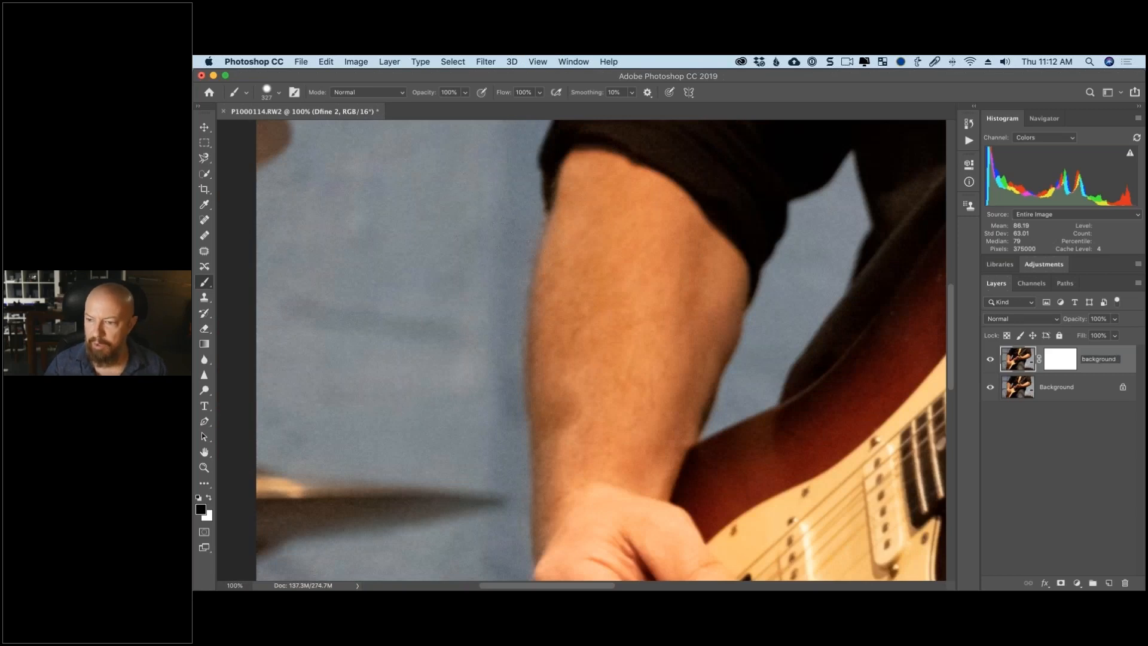
{"action": "key", "text": "Return"}
- Rename the bottom Background layer as original
{"action": "left_click", "coordinate": [1064, 394]}
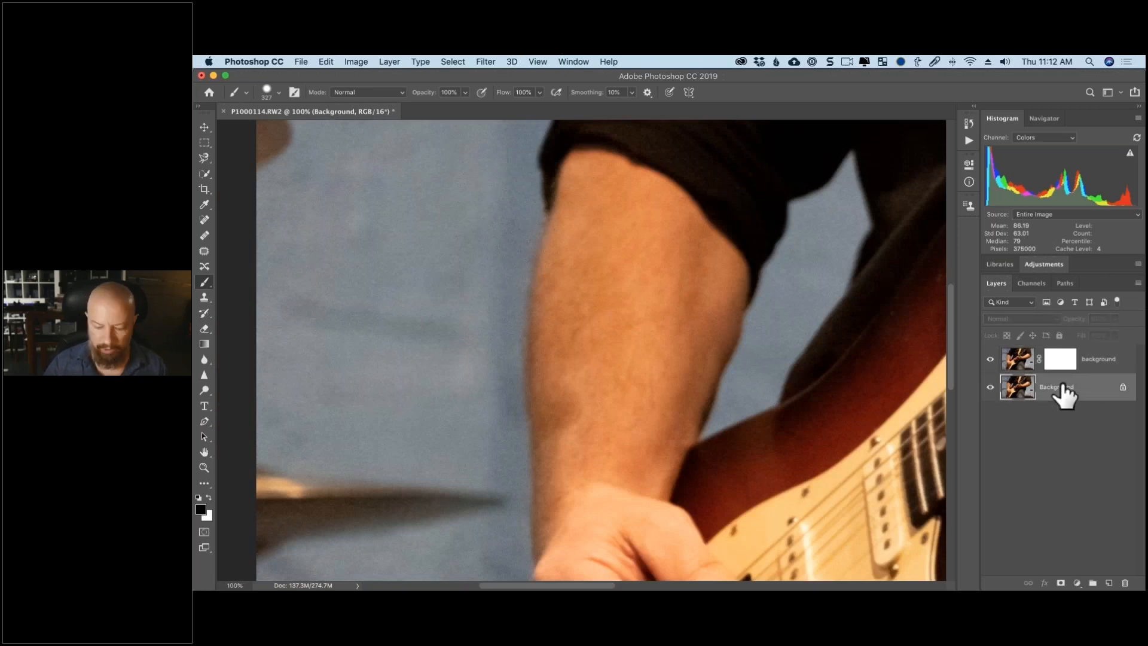
{"action": "double_click", "coordinate": [1064, 393]}
{"action": "type", "text": "original"}
{"action": "key", "text": "Return"}
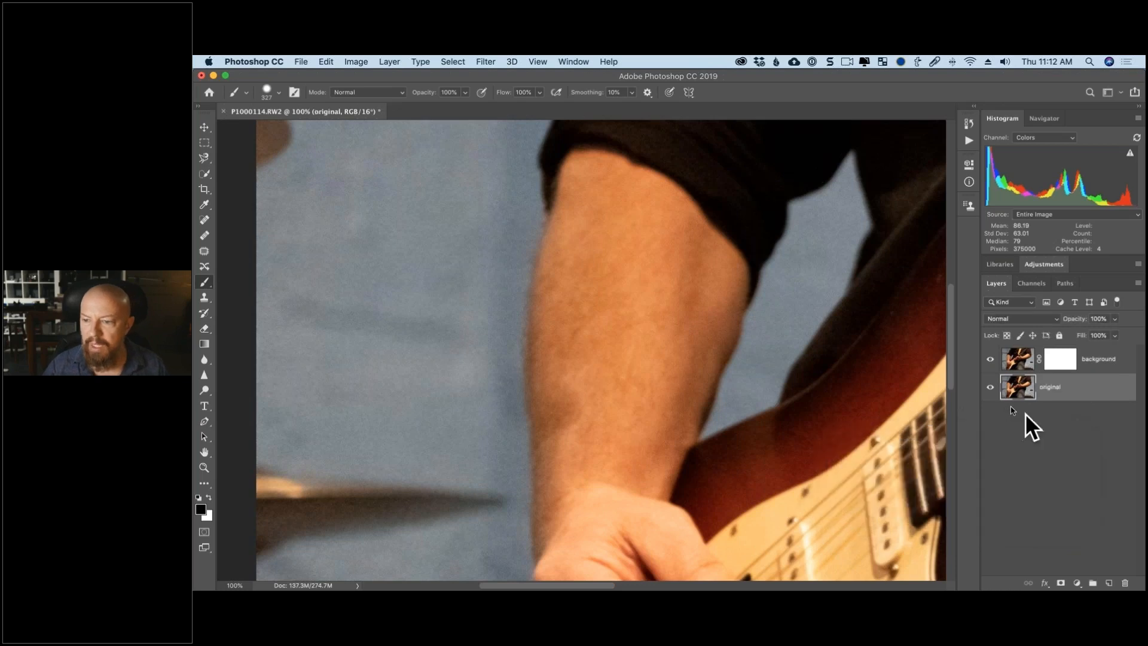
- Toggle the noise-reduced background layer's visibility to compare the wall and forearm with the unprocessed original
{"action": "left_click", "coordinate": [990, 359]}
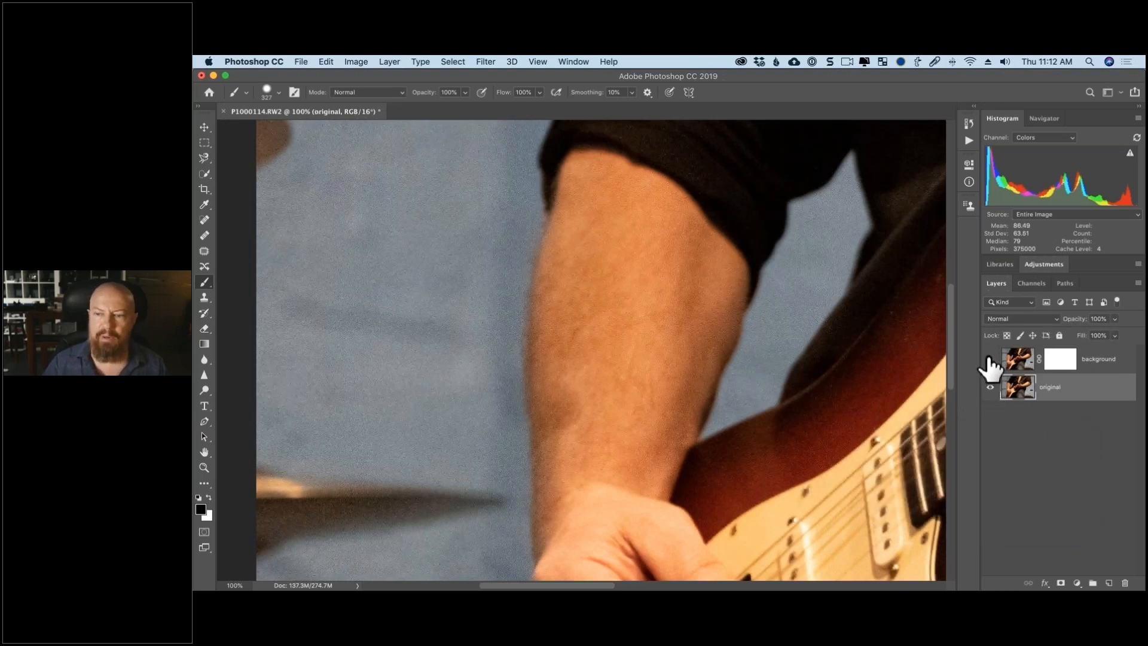
{"action": "left_click", "coordinate": [990, 358]}
{"action": "left_click", "coordinate": [990, 359]}
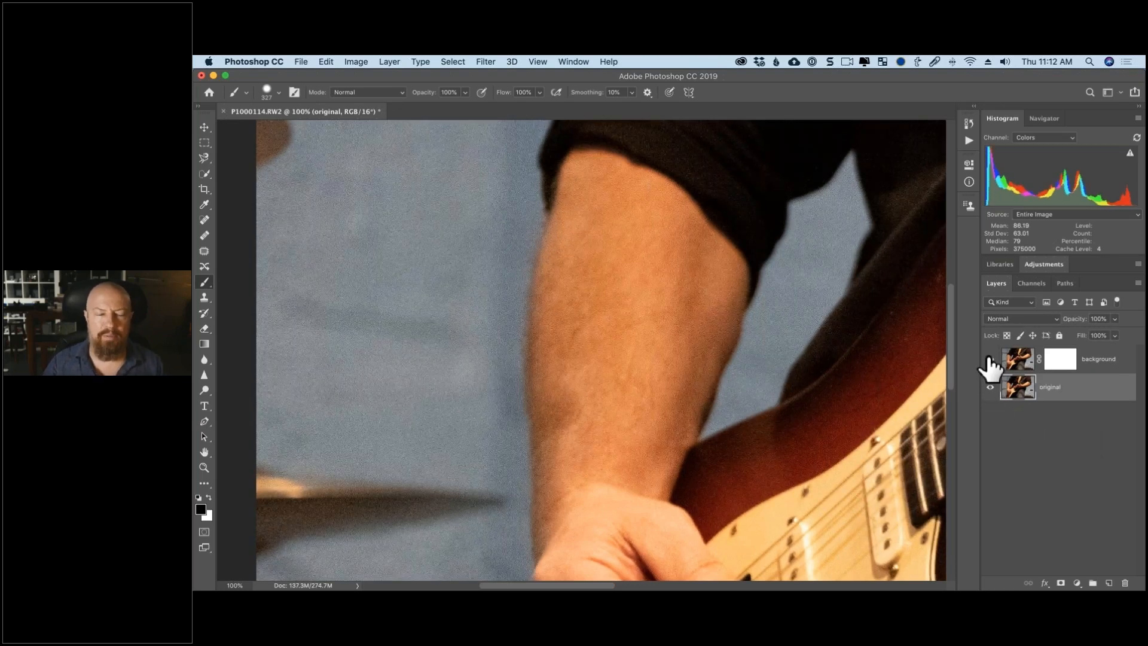
{"action": "left_click", "coordinate": [990, 359]}
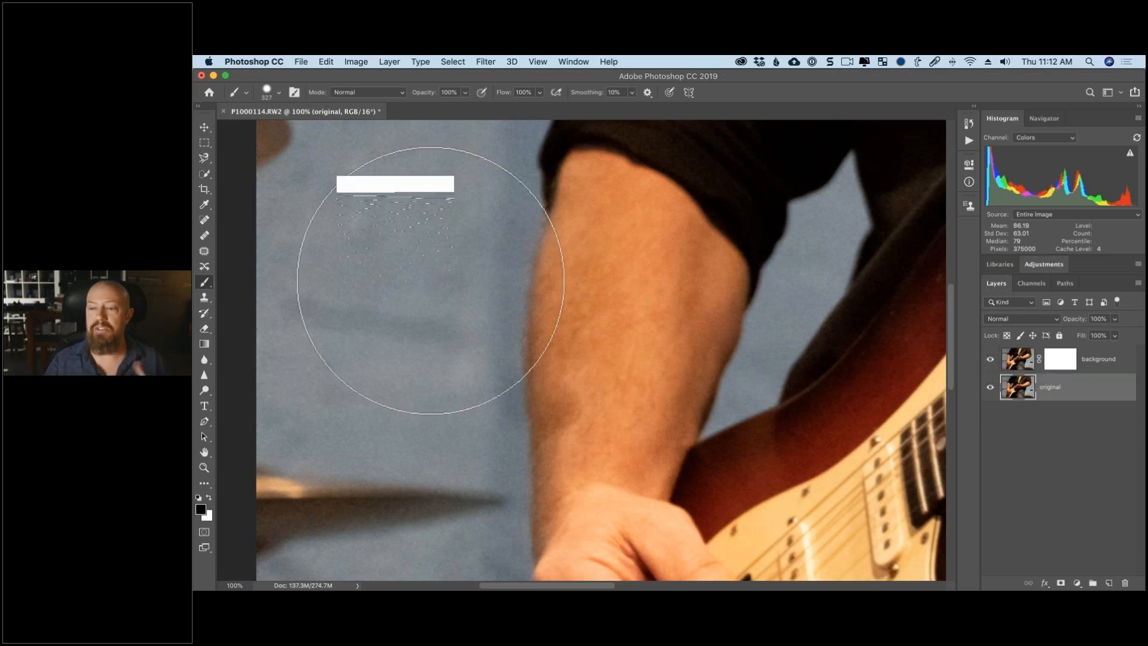
- Select the background layer's mask, and switch to System Preferences to reset the cursor size to Normal in the Accessibility display settings
{"action": "left_click", "coordinate": [1059, 362]}
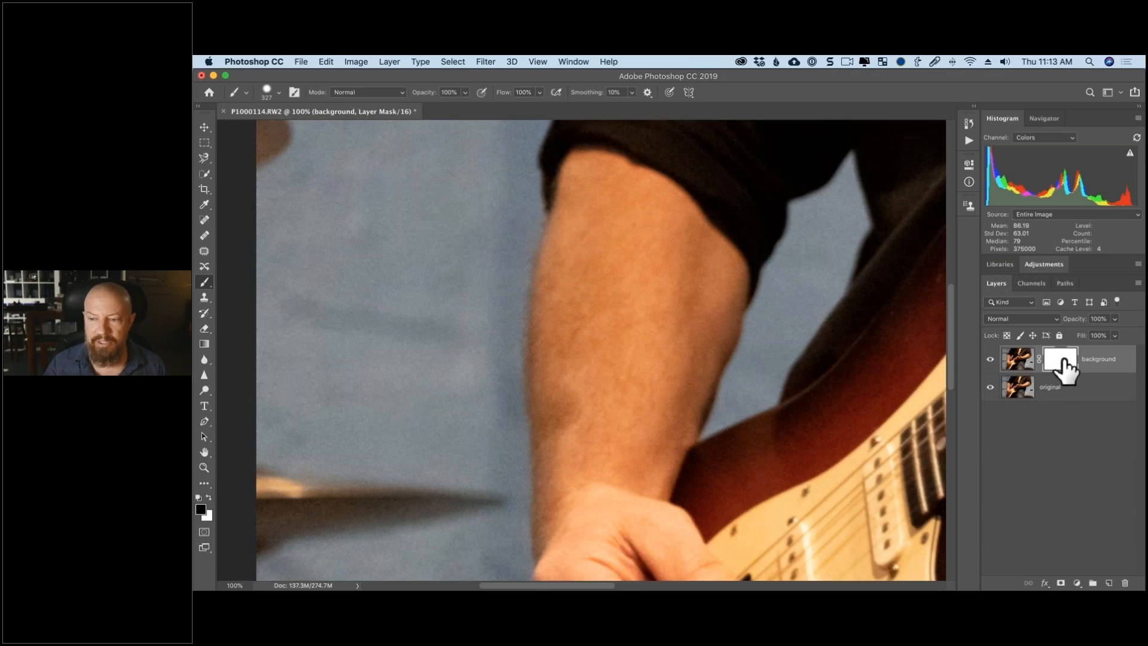
{"action": "key", "text": "super+Tab"}
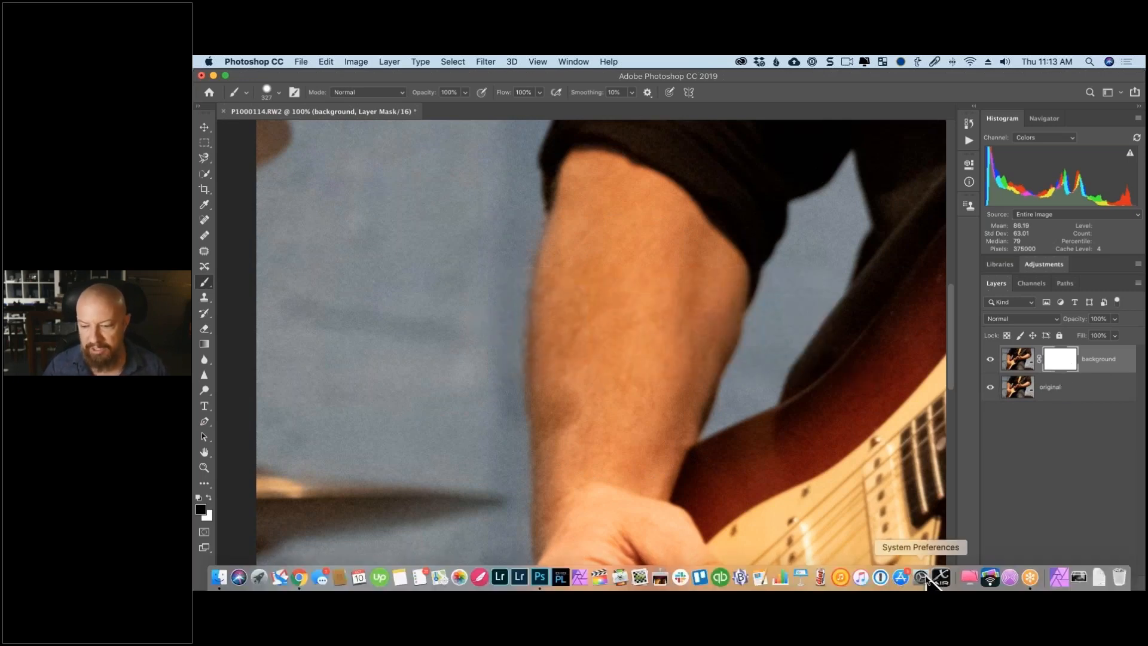
{"action": "left_click", "coordinate": [926, 577]}
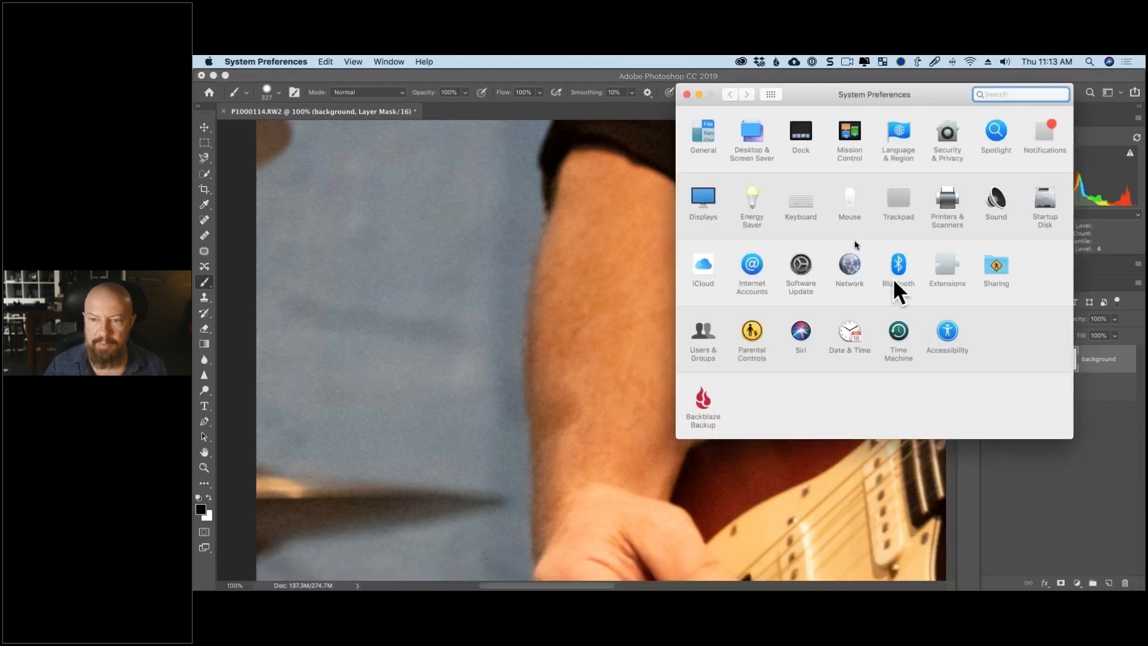
{"action": "left_click", "coordinate": [875, 263]}
{"action": "left_click", "coordinate": [767, 235]}
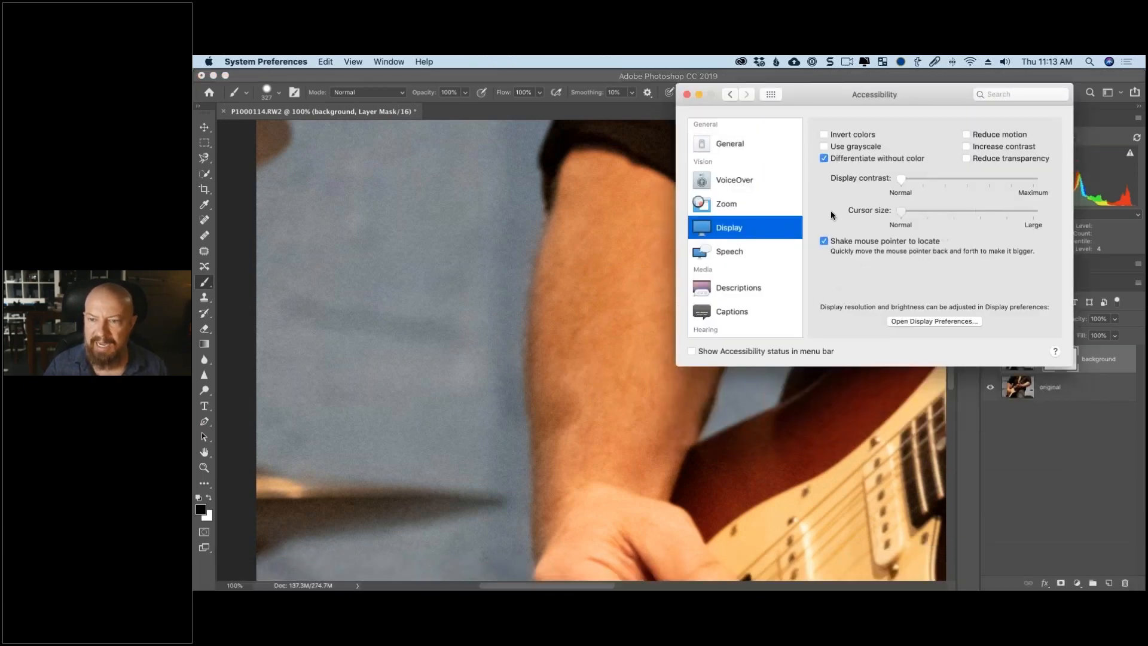
{"action": "left_click", "coordinate": [563, 244]}
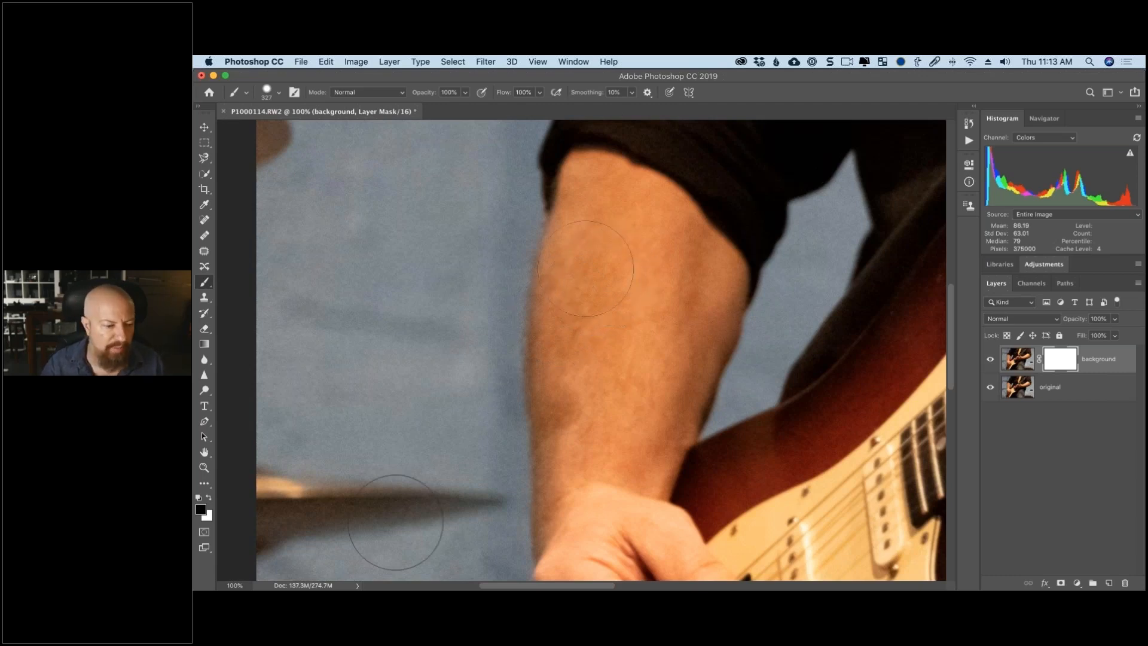
- Paint black on the background layer's mask over the guitarist's forearm and adjoining sleeve and guitar to remove the noise reduction there
{"action": "mouse_move", "coordinate": [616, 257]}
{"action": "left_mouse_down"}
{"action": "mouse_move", "coordinate": [607, 294]}
{"action": "mouse_move", "coordinate": [619, 250]}
{"action": "mouse_move", "coordinate": [609, 258]}
{"action": "left_mouse_up"}
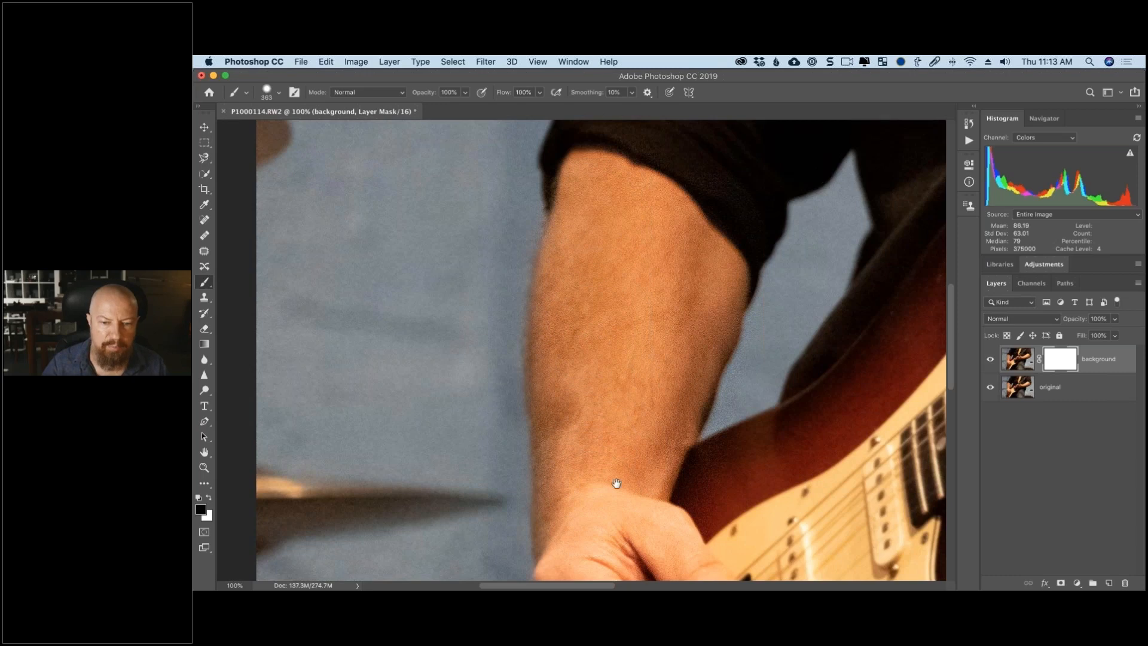
{"action": "left_click_drag", "start_coordinate": [616, 483], "coordinate": [559, 423]}
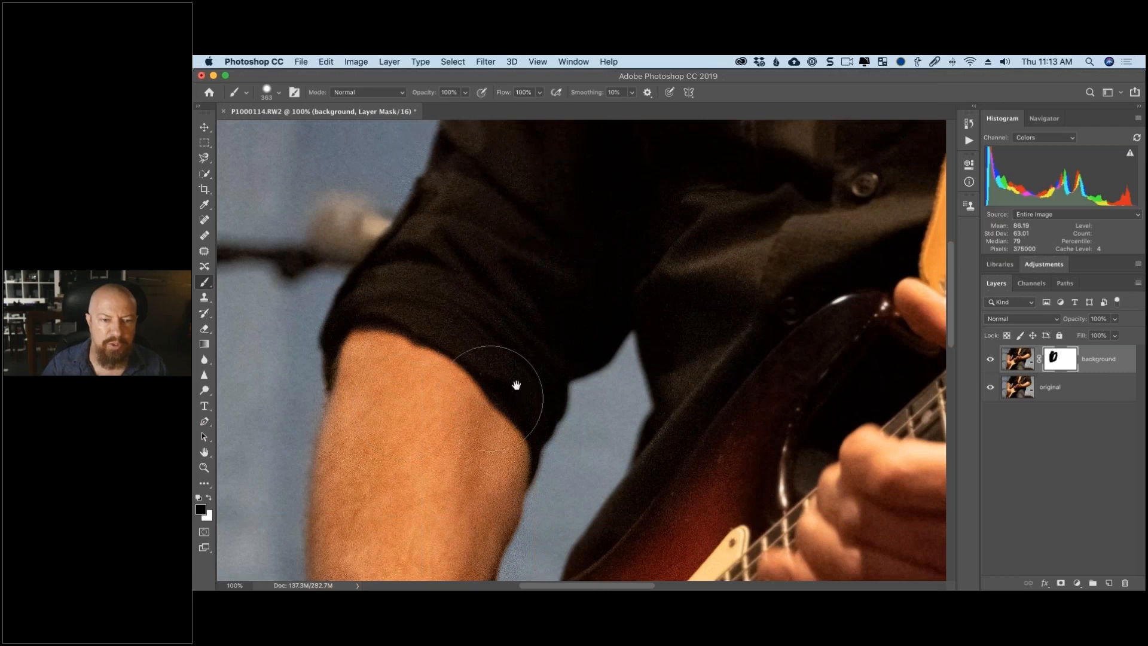
{"action": "left_click_drag", "start_coordinate": [500, 385], "coordinate": [729, 177]}
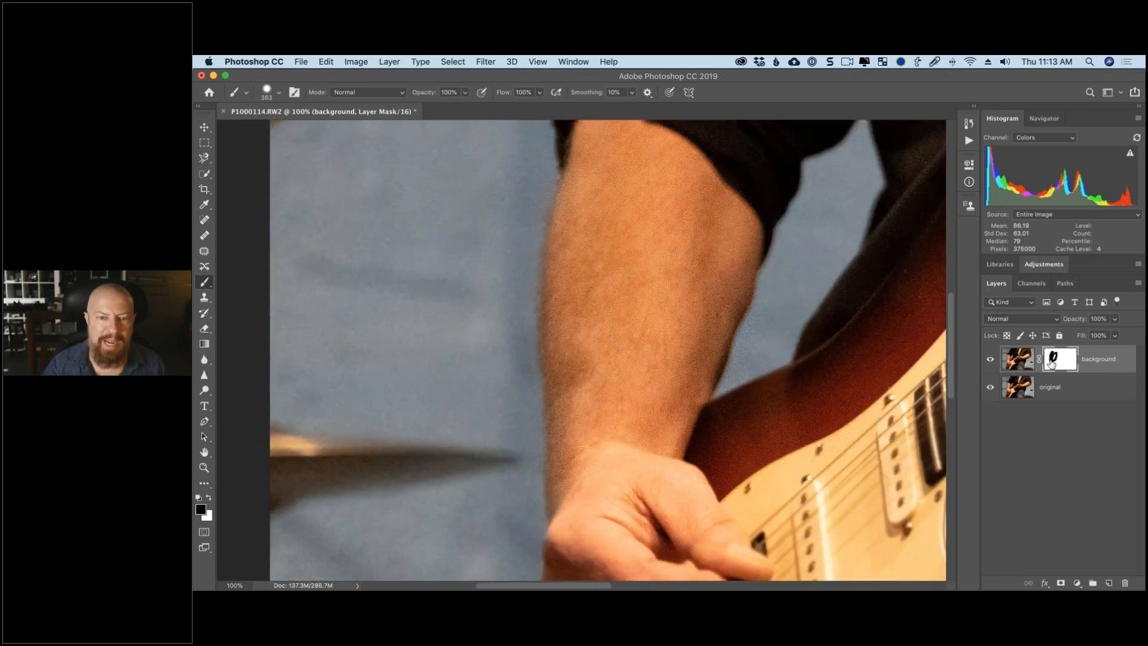
- Hide the original layer to inspect the area masked out of the background layer, and show it again
{"action": "mouse_move", "coordinate": [990, 359]}
{"action": "left_mouse_down"}
{"action": "mouse_move", "coordinate": [990, 387]}
{"action": "mouse_move", "coordinate": [990, 359]}
{"action": "left_mouse_up"}
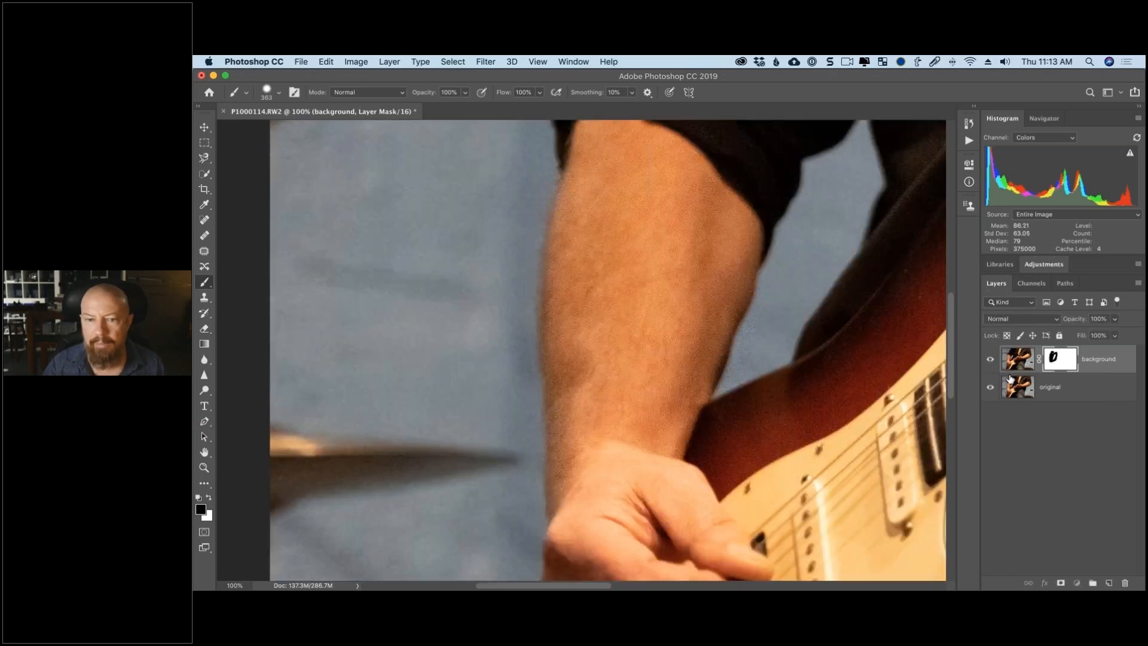
{"action": "left_click", "coordinate": [1016, 362]}
{"action": "left_click", "coordinate": [990, 387]}
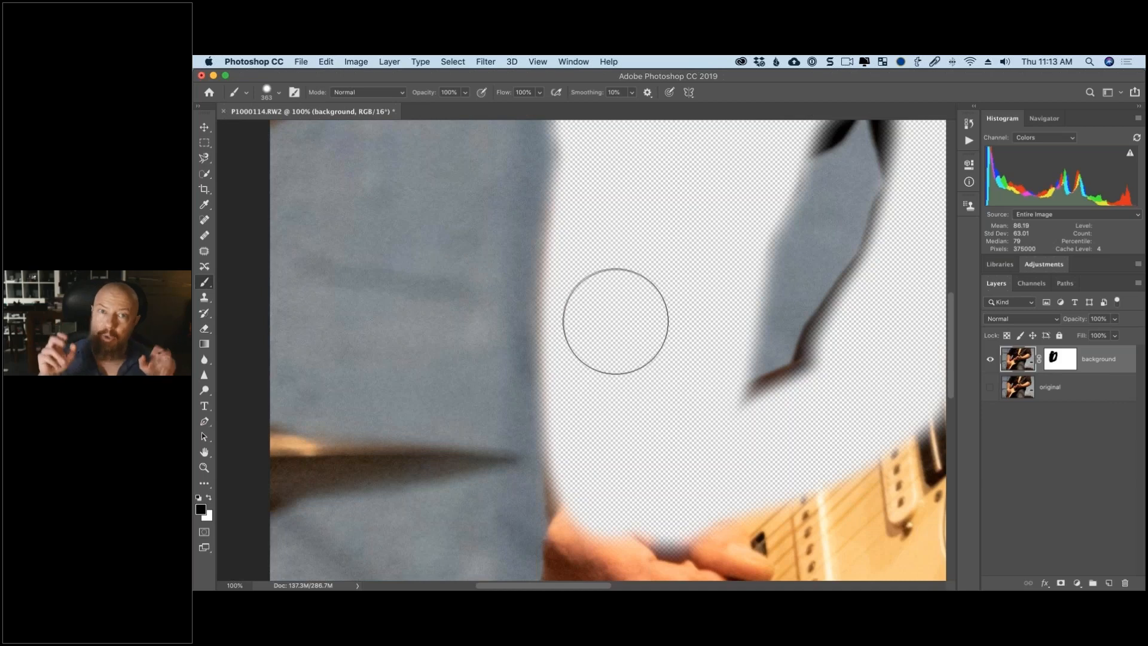
{"action": "scroll", "coordinate": [616, 323], "scroll_direction": "down", "scroll_amount": 12}
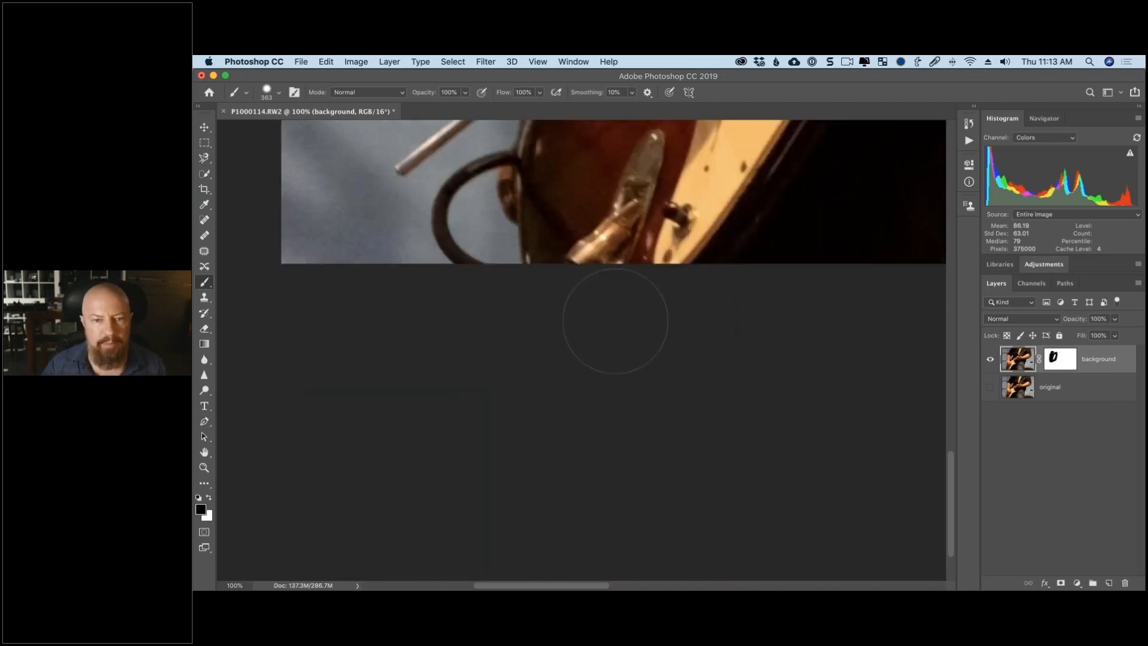
{"action": "scroll", "coordinate": [687, 371], "scroll_direction": "up", "scroll_amount": 9}
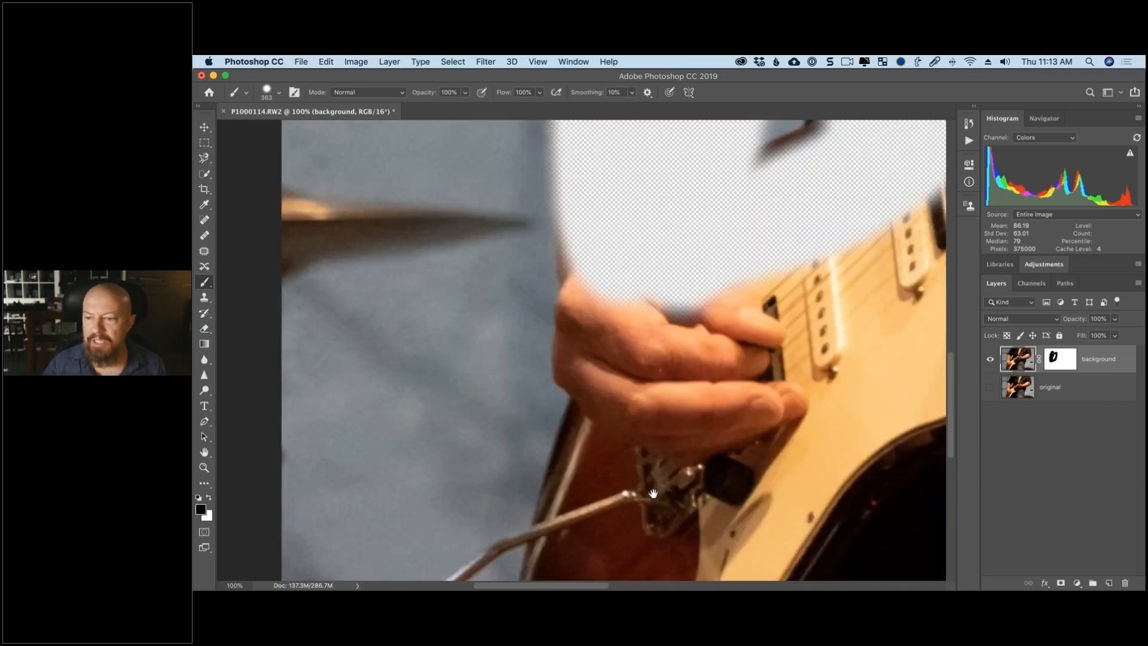
{"action": "scroll", "coordinate": [649, 479], "scroll_direction": "up", "scroll_amount": 5}
{"action": "scroll", "coordinate": [643, 463], "scroll_direction": "up", "scroll_amount": 2}
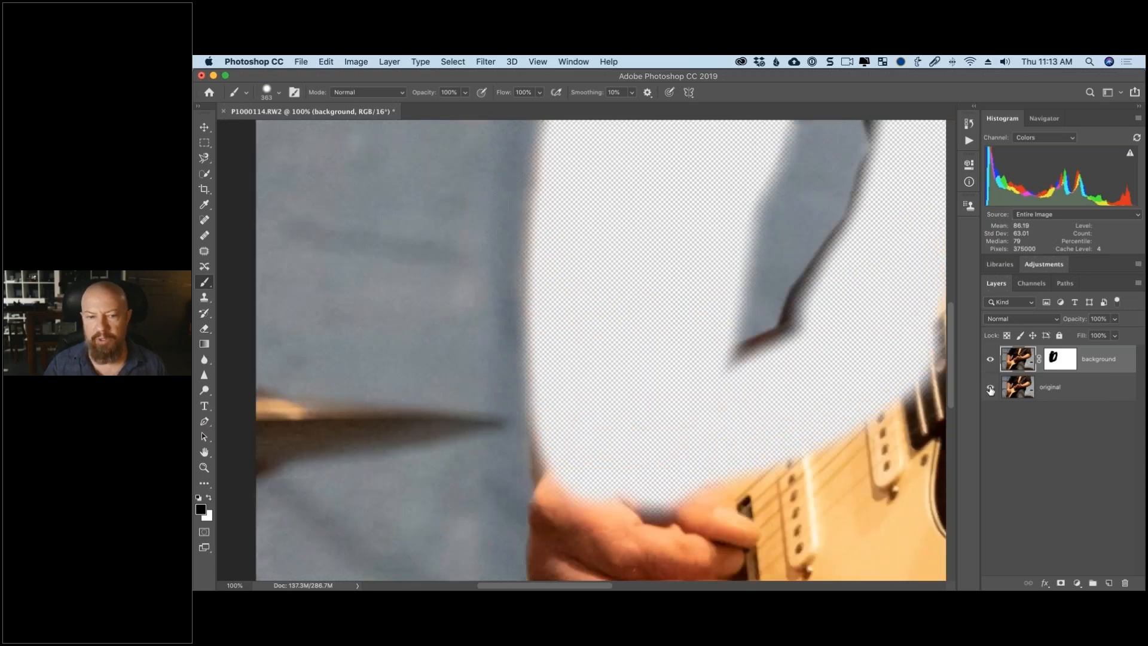
{"action": "left_click", "coordinate": [991, 389]}
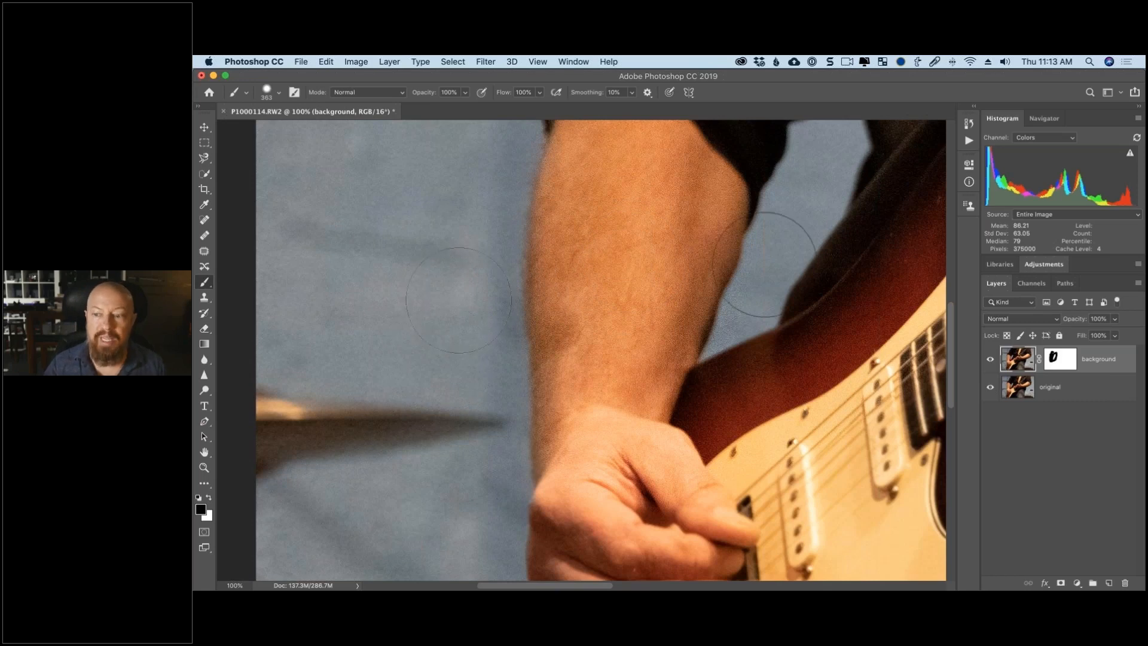
- Apply the Dfine 2 Skin preset to the original layer through the Nik Collection Selective Tool
{"action": "left_click", "coordinate": [1018, 388]}
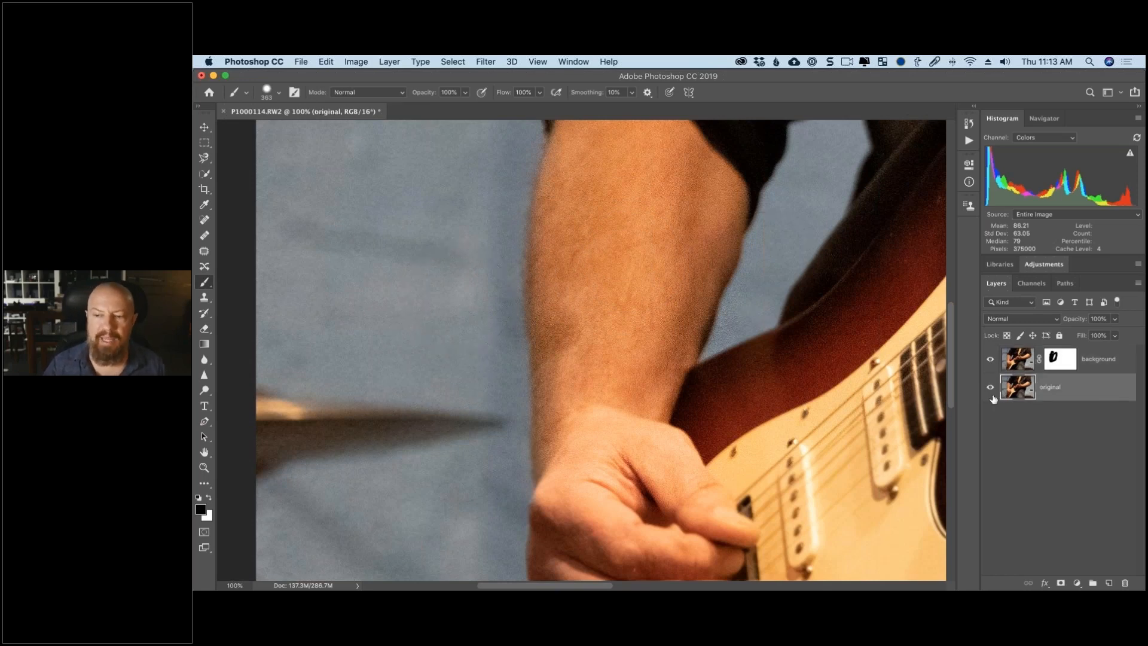
{"action": "left_click", "coordinate": [308, 62]}
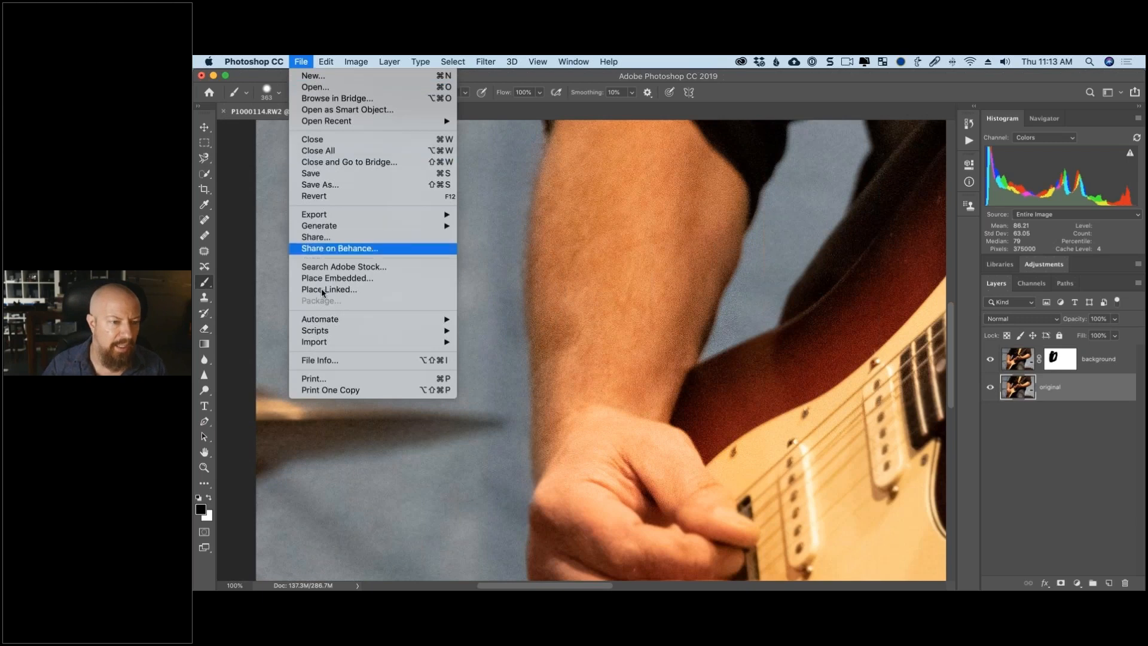
{"action": "mouse_move", "coordinate": [334, 318]}
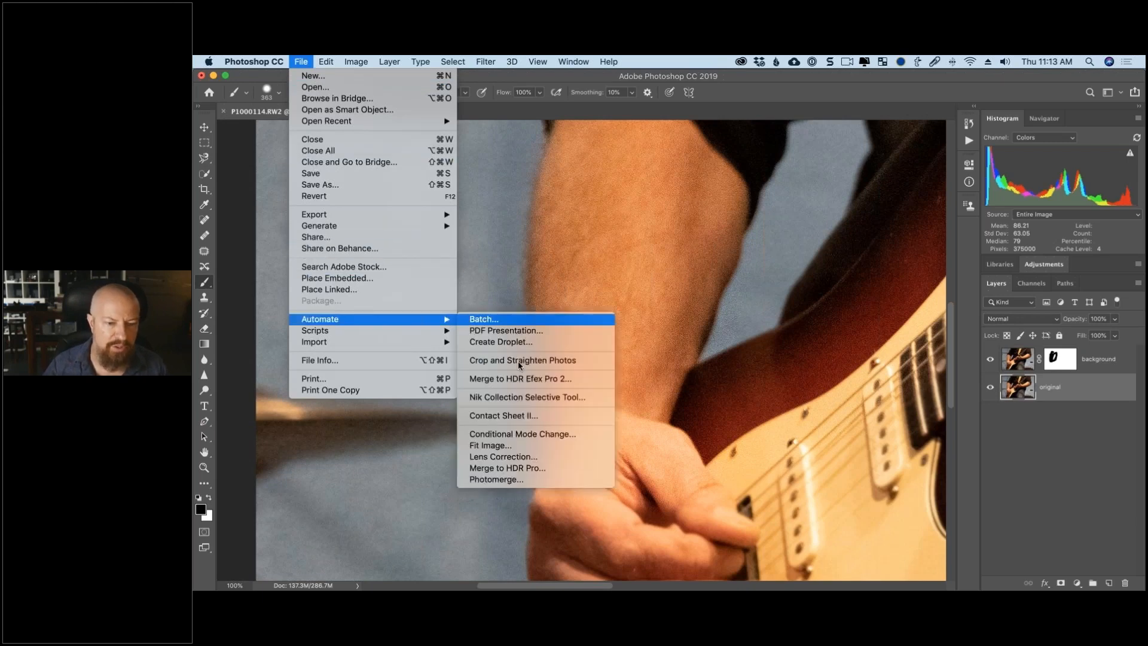
{"action": "left_click", "coordinate": [526, 397]}
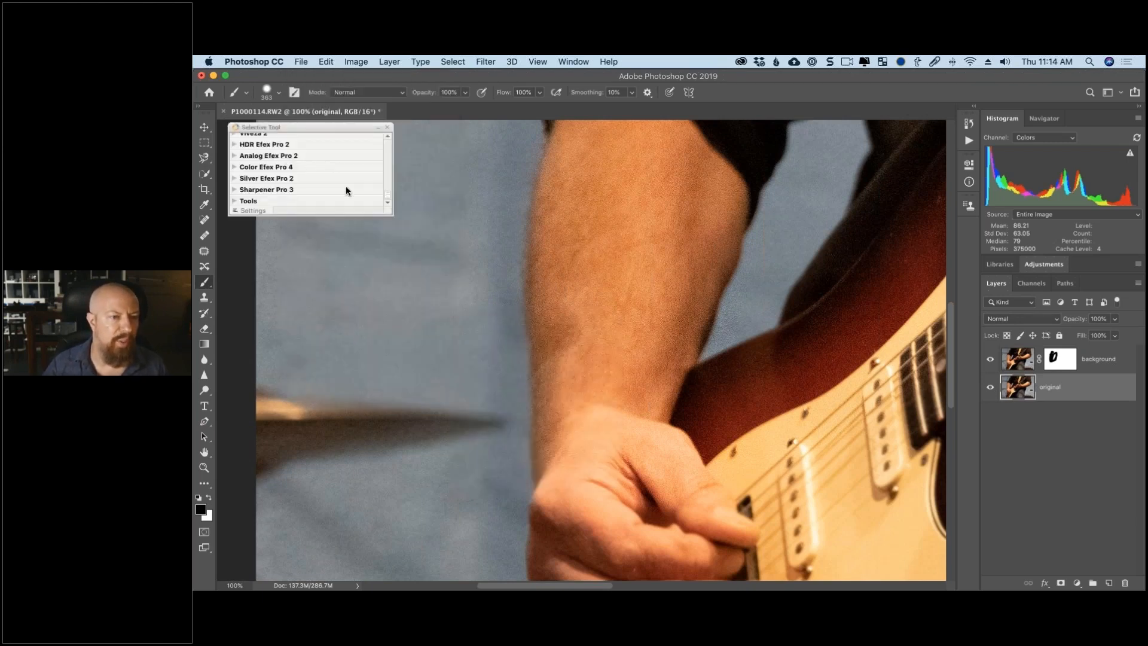
{"action": "left_click_drag", "start_coordinate": [388, 193], "coordinate": [387, 144]}
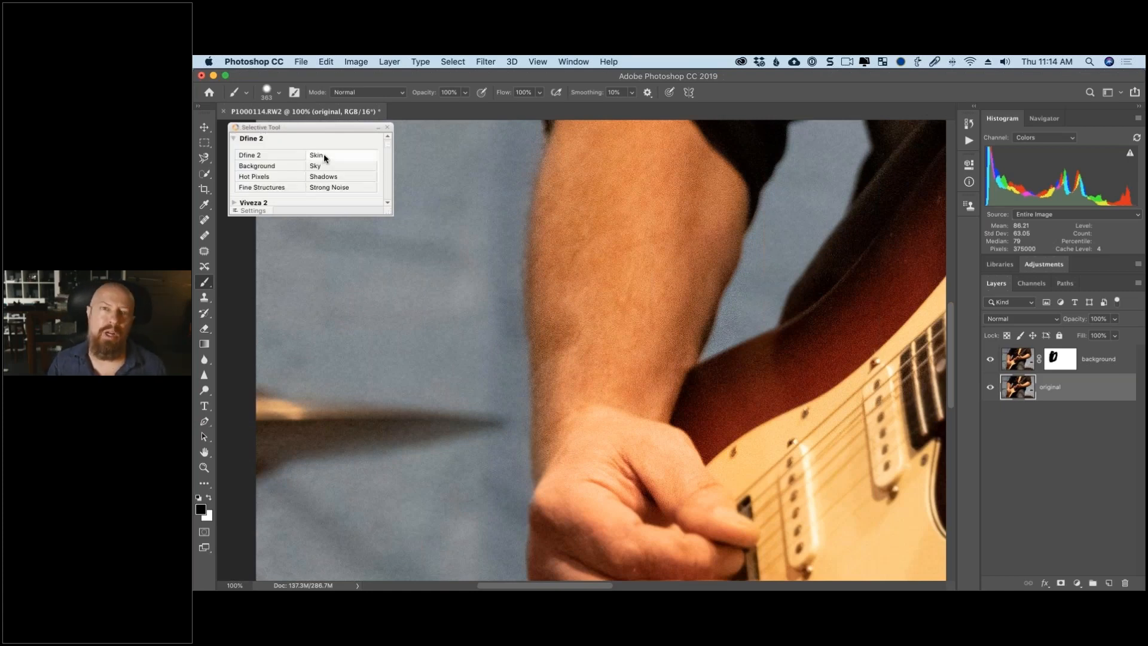
{"action": "left_click", "coordinate": [324, 153]}
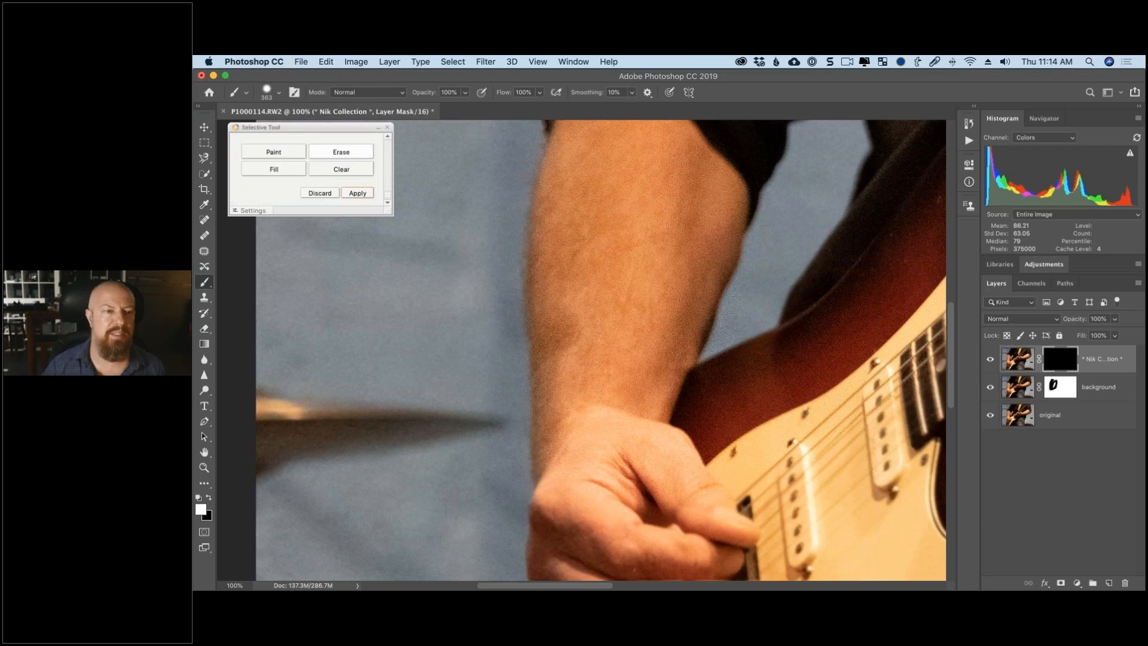
{"action": "left_click", "coordinate": [356, 193]}
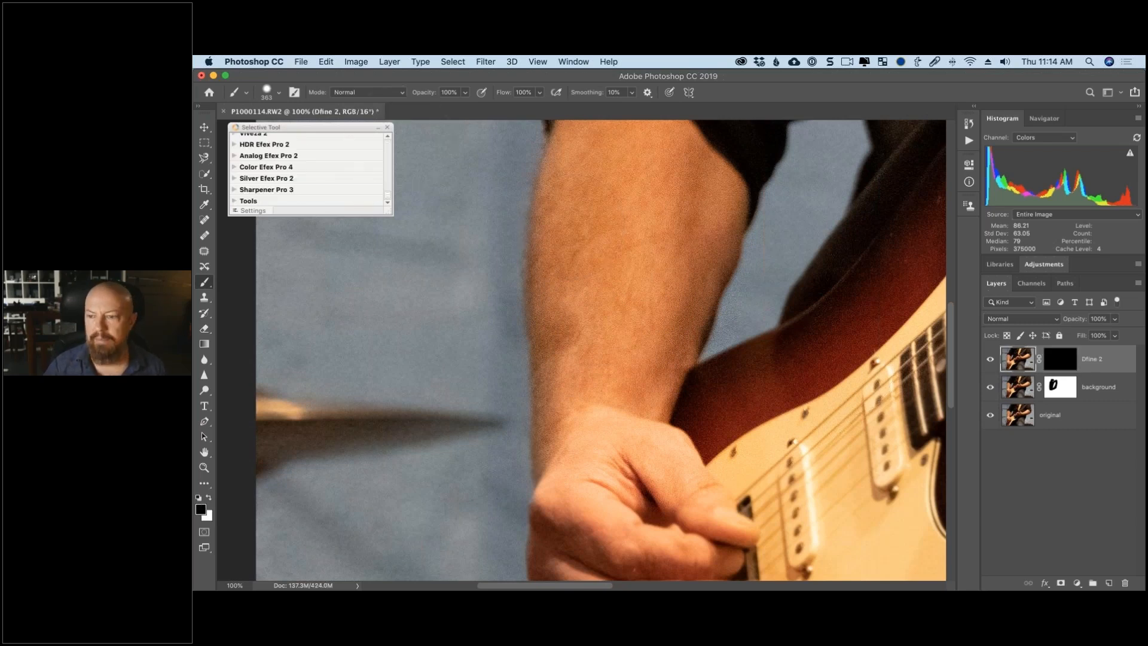
- Hide the background layer and invert the Dfine 2 layer's mask to white to compare the skin noise reduction with the original
{"action": "left_click", "coordinate": [990, 388]}
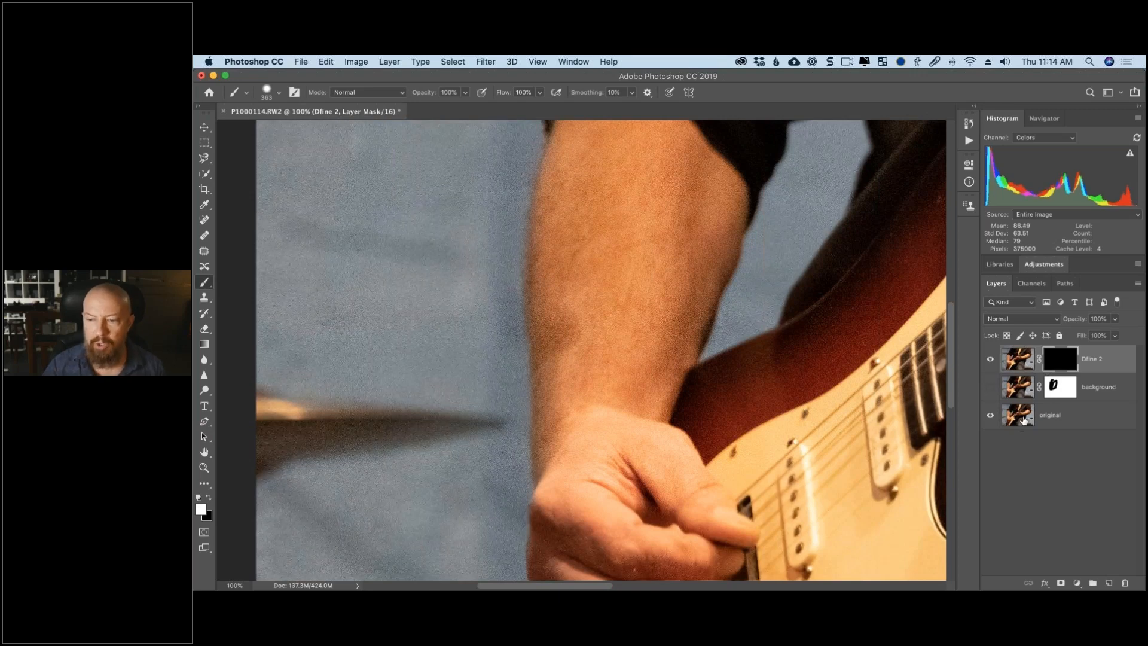
{"action": "left_click", "coordinate": [990, 360]}
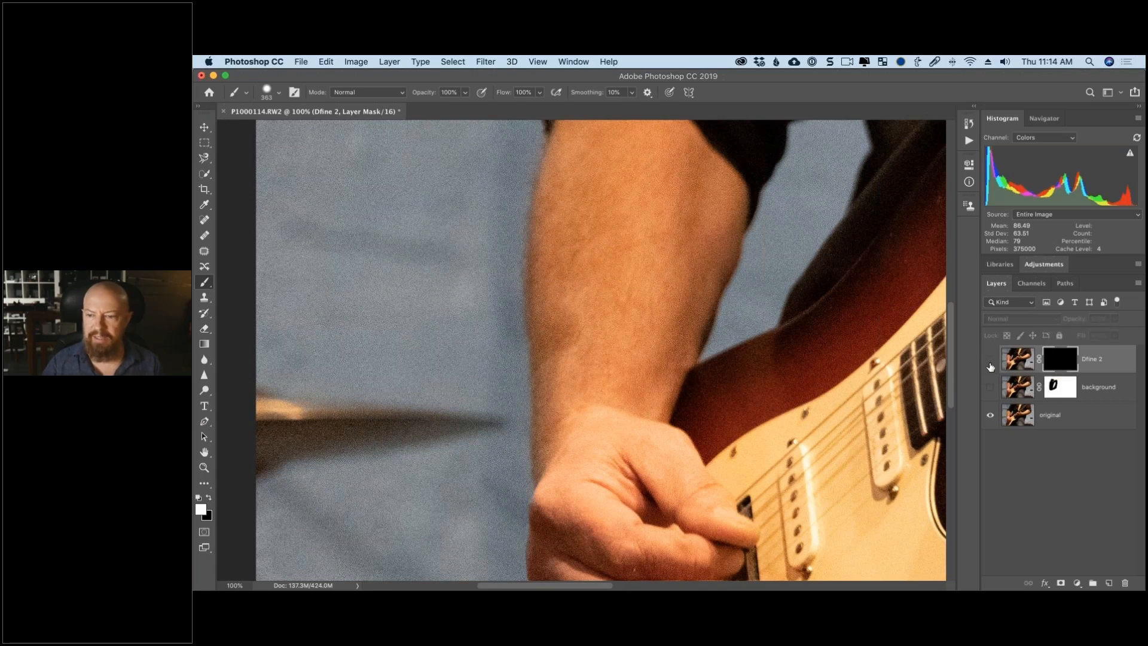
{"action": "left_click", "coordinate": [990, 361]}
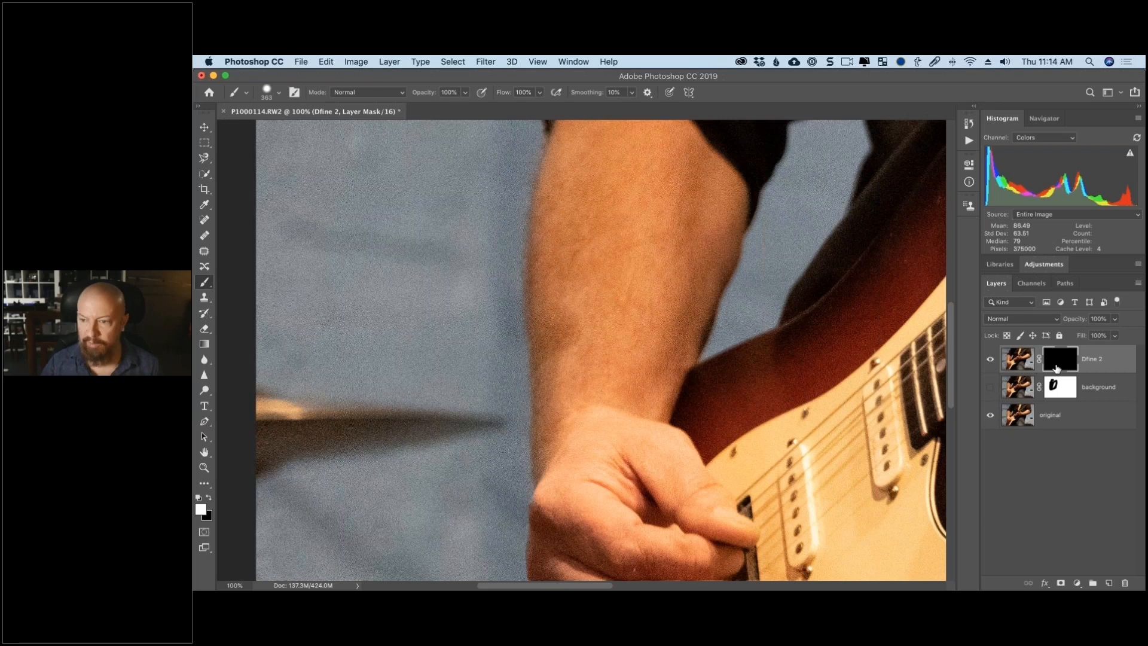
{"action": "key", "text": "super+i"}
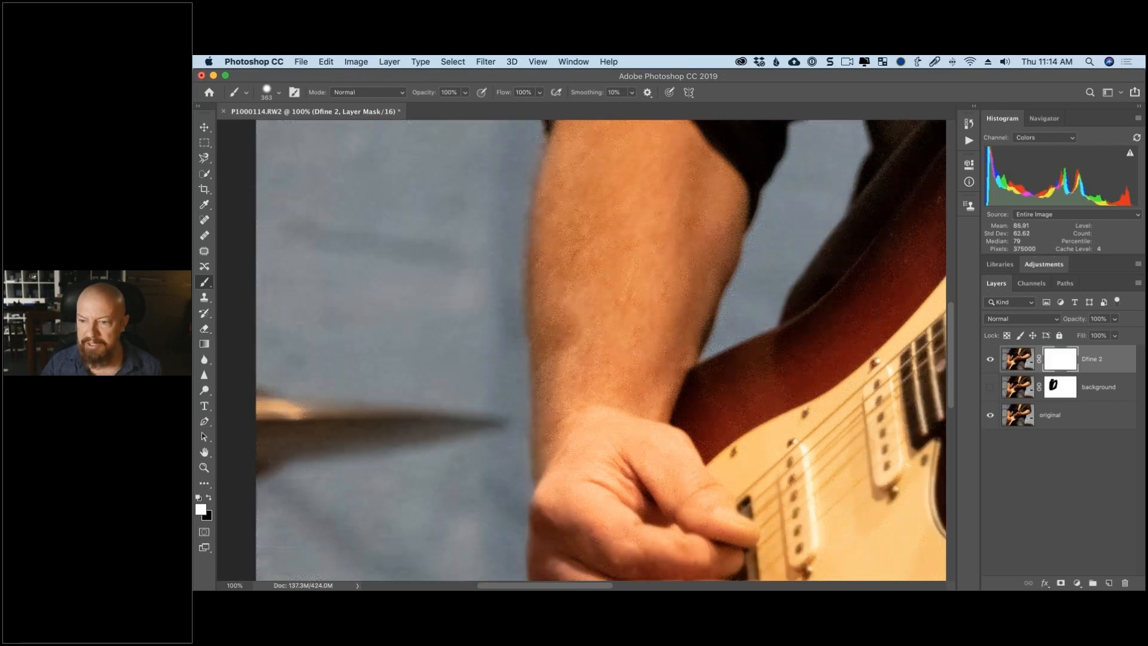
{"action": "left_click", "coordinate": [991, 360]}
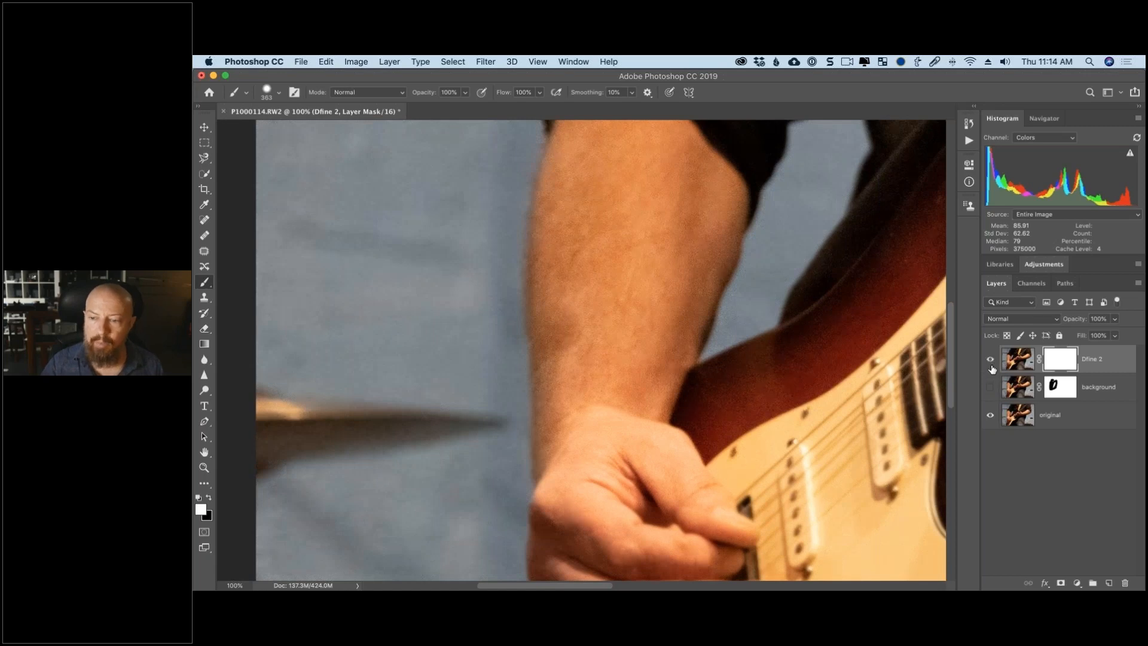
- Hide the Dfine 2 layer and toggle the background layer to compare its noise reduction with the original
{"action": "left_click", "coordinate": [991, 361]}
{"action": "left_click", "coordinate": [991, 388]}
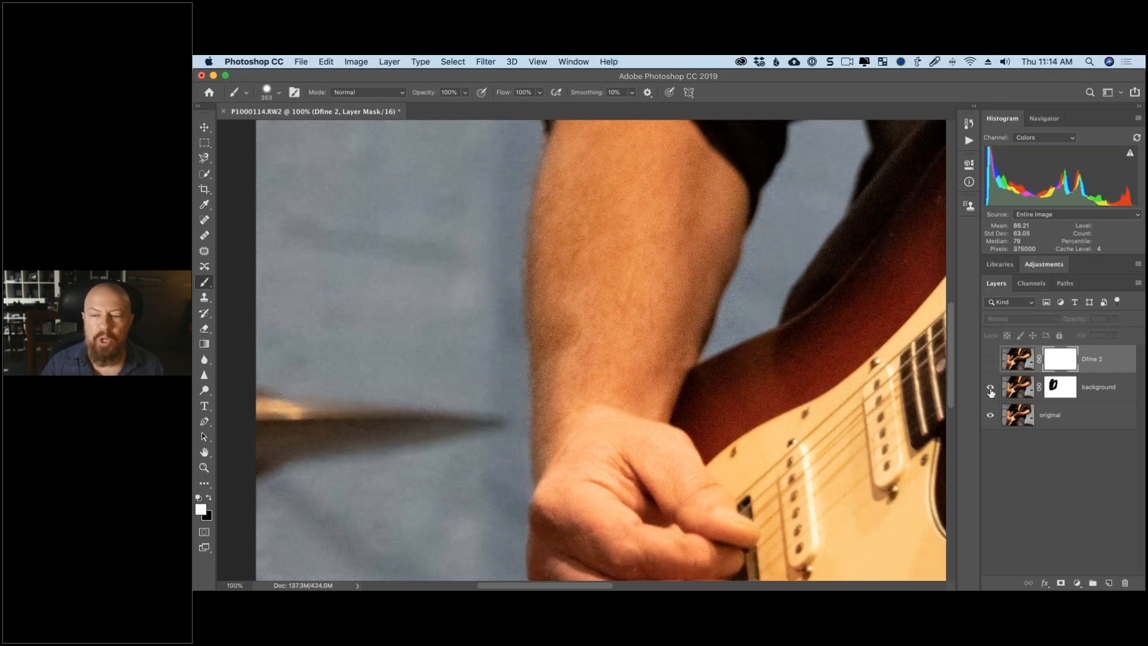
{"action": "left_click", "coordinate": [991, 389]}
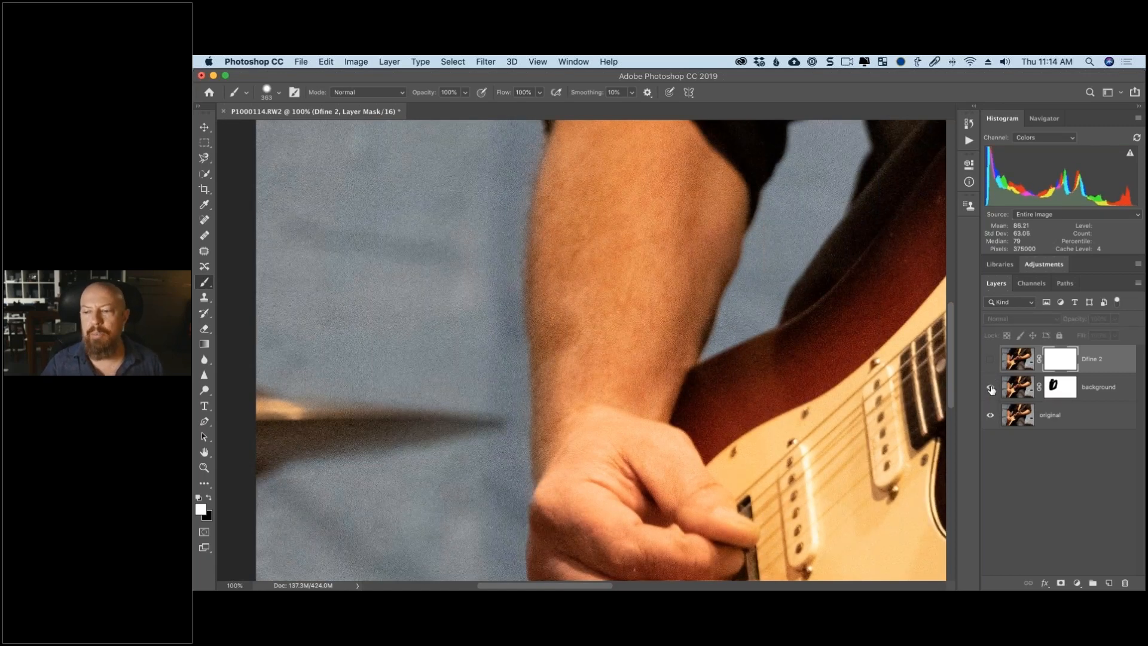
{"action": "left_click", "coordinate": [991, 389]}
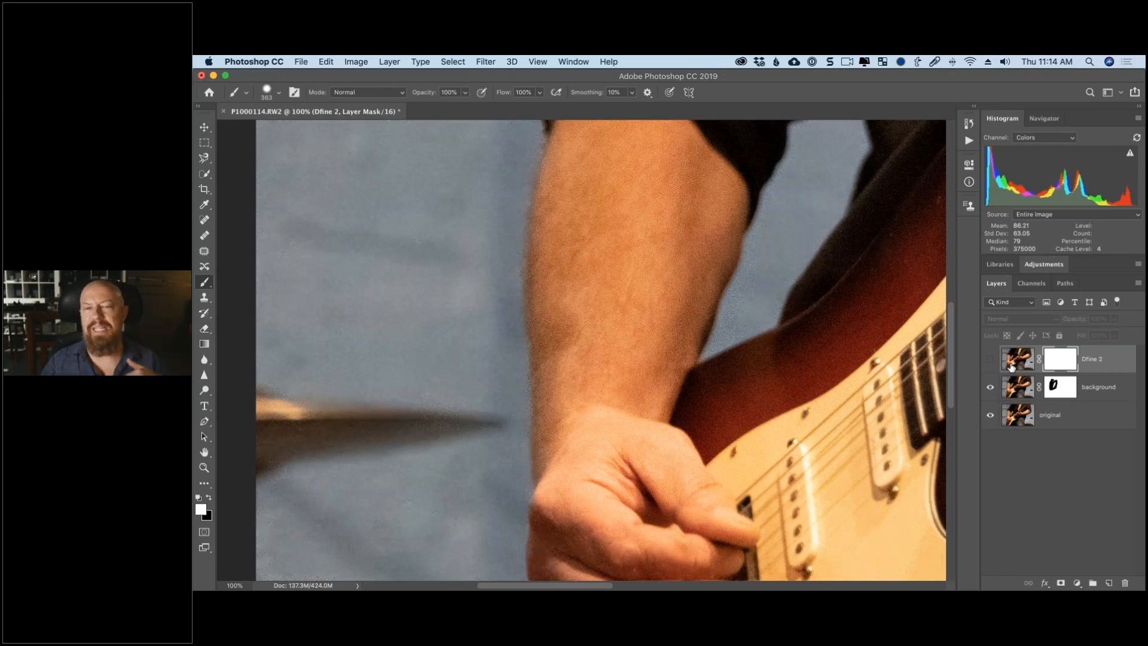
- Rename the Dfine 2 layer as skin and show it again
{"action": "double_click", "coordinate": [1092, 361]}
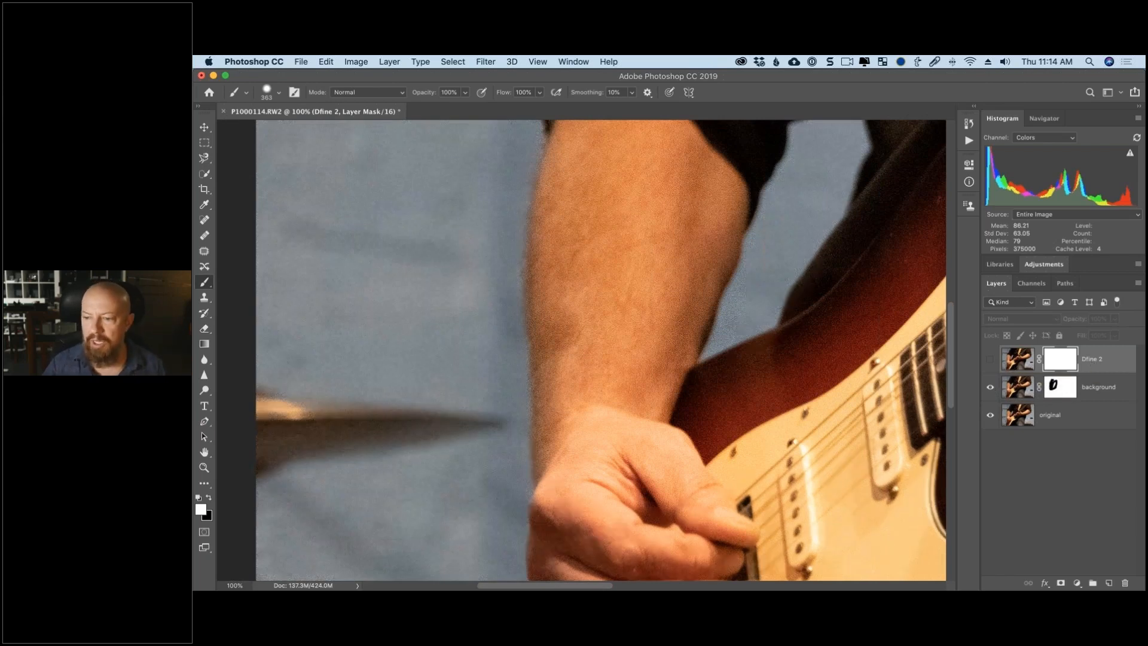
{"action": "type", "text": "skin"}
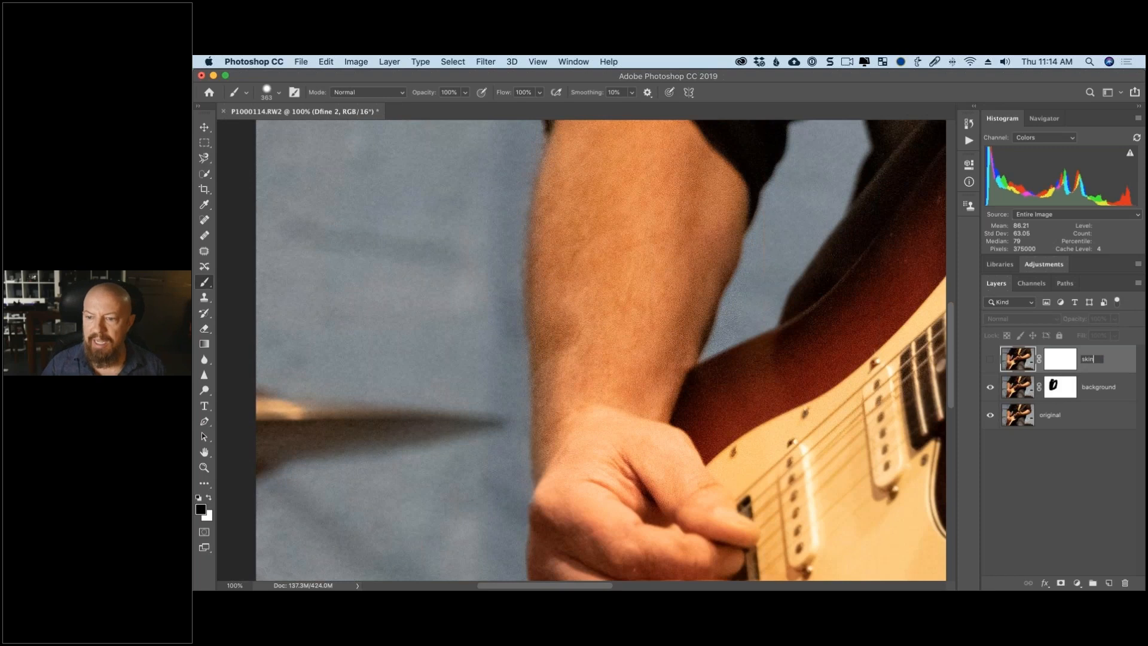
{"action": "key", "text": "Return"}
{"action": "left_click", "coordinate": [990, 359]}
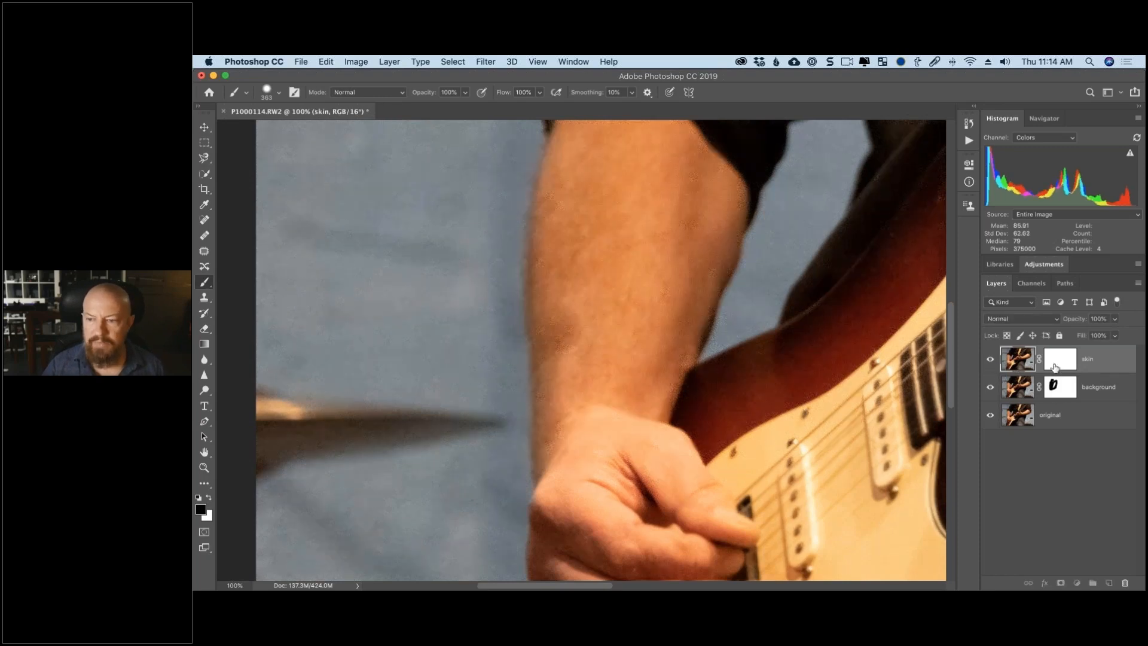
- Invert the skin layer's mask to black and paint white over the guitarist's forearm to apply the skin noise reduction there
{"action": "left_click", "coordinate": [1055, 364]}
{"action": "key", "text": "x"}
{"action": "key", "text": "super+i"}
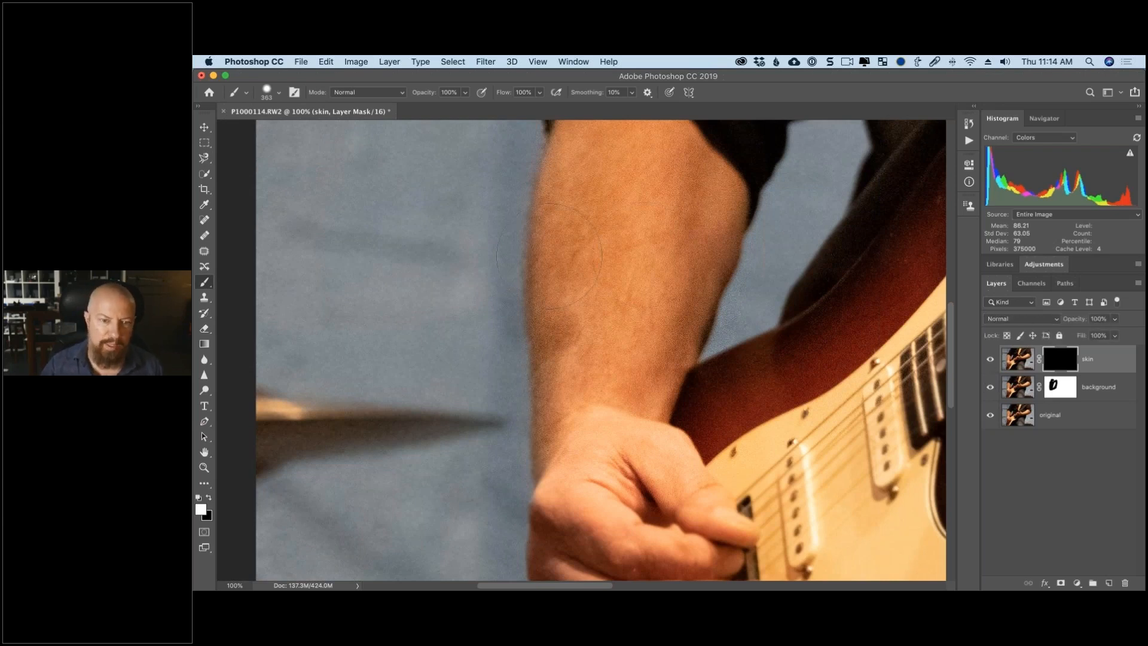
{"action": "mouse_move", "coordinate": [594, 423]}
{"action": "left_mouse_down"}
{"action": "mouse_move", "coordinate": [643, 336]}
{"action": "mouse_move", "coordinate": [693, 182]}
{"action": "left_mouse_up"}
{"action": "mouse_move", "coordinate": [631, 270]}
{"action": "left_mouse_down"}
{"action": "mouse_move", "coordinate": [625, 375]}
{"action": "mouse_move", "coordinate": [639, 296]}
{"action": "left_mouse_up"}
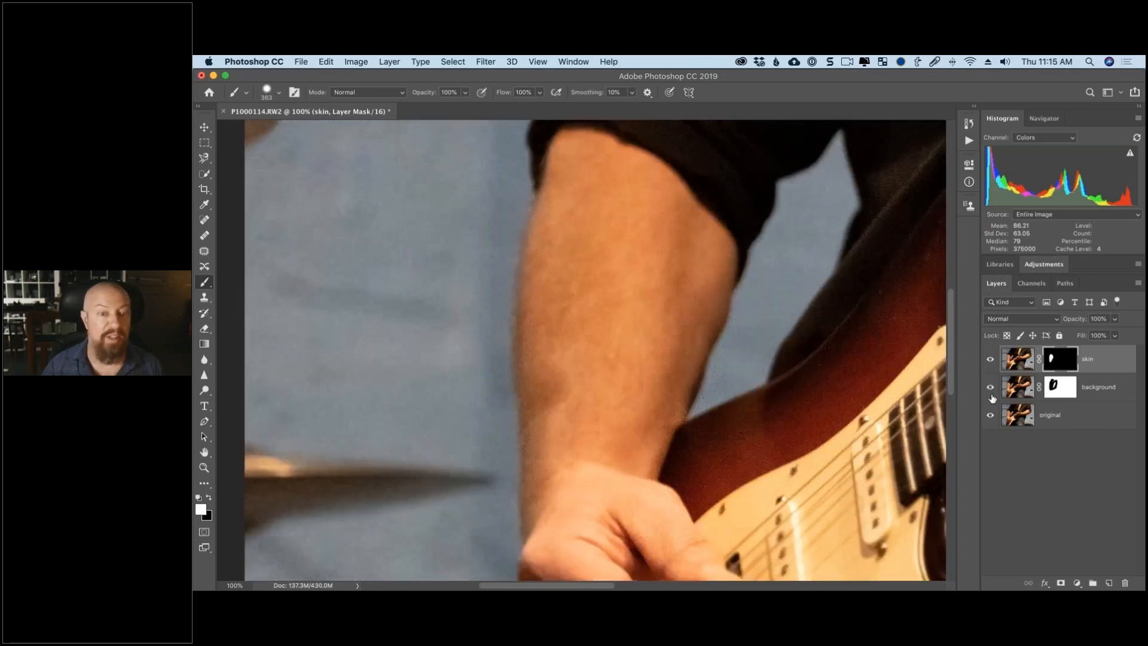
- View the skin layer and the background layer each in isolation to inspect their masked areas, and show all layers again
{"action": "left_click_drag", "start_coordinate": [992, 399], "coordinate": [991, 426]}
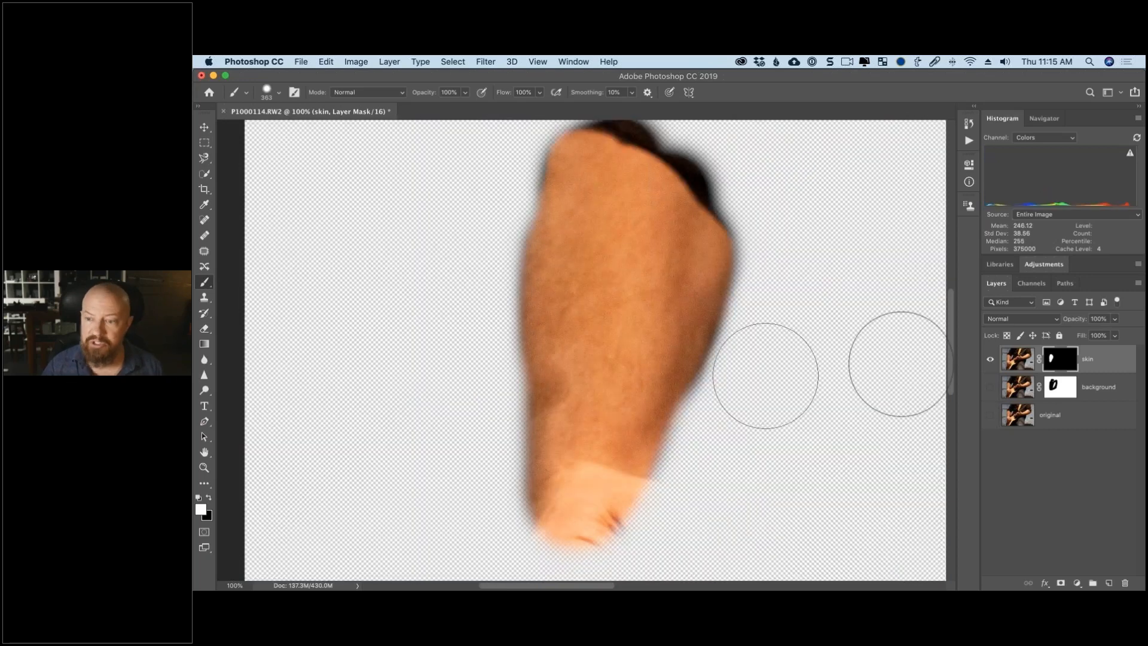
{"action": "left_click", "coordinate": [987, 390], "text": "alt"}
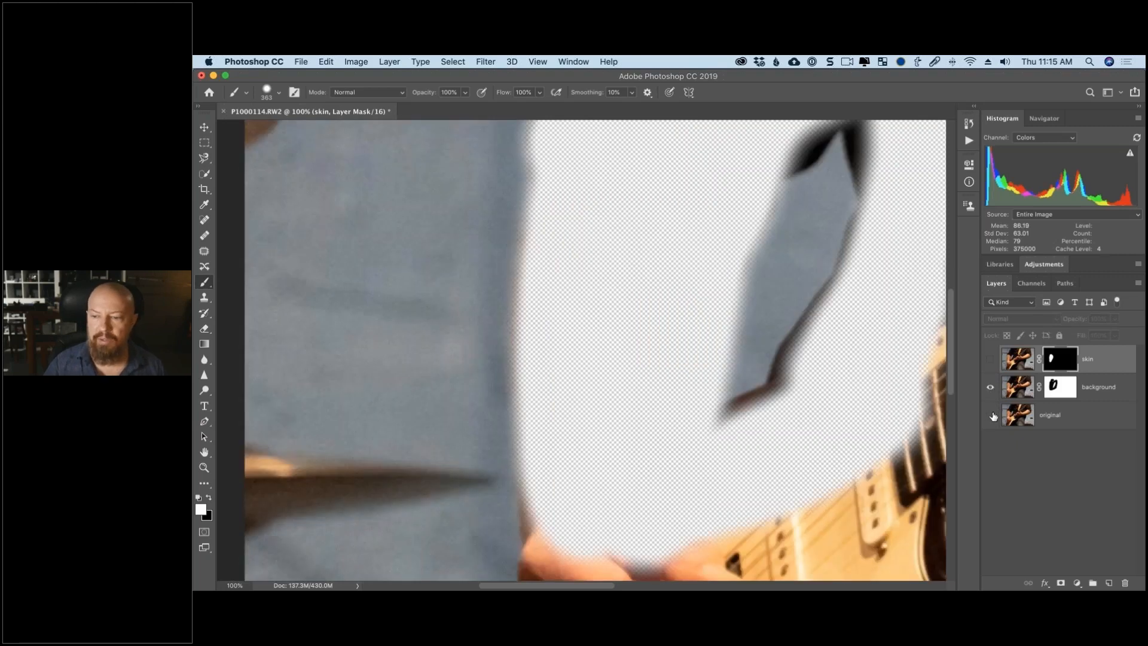
{"action": "left_click_drag", "start_coordinate": [989, 419], "coordinate": [992, 363]}
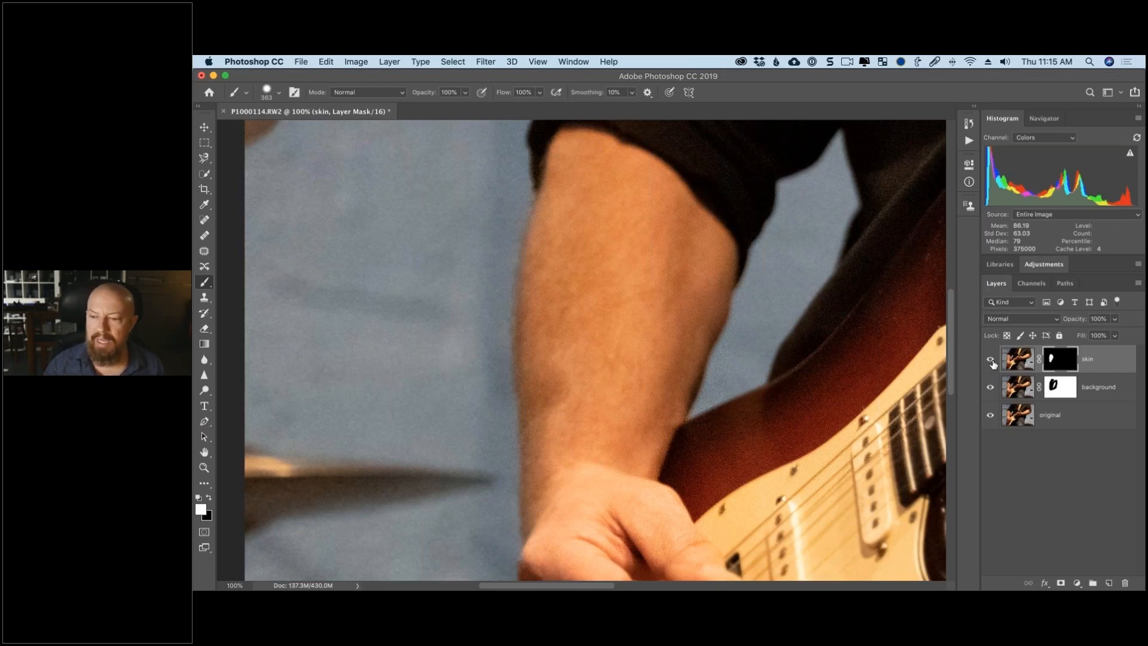
- Select the skin and background layers, and close the document without saving
{"action": "left_click", "coordinate": [1042, 417]}
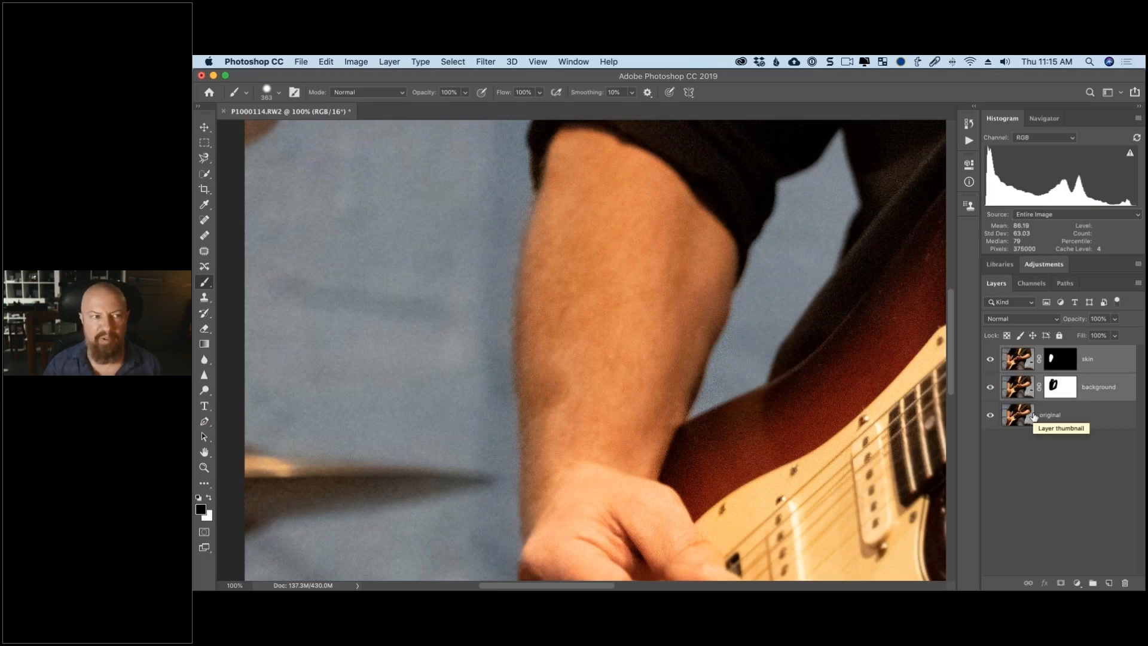
{"action": "key", "text": "super+w"}
{"action": "left_click", "coordinate": [636, 251]}
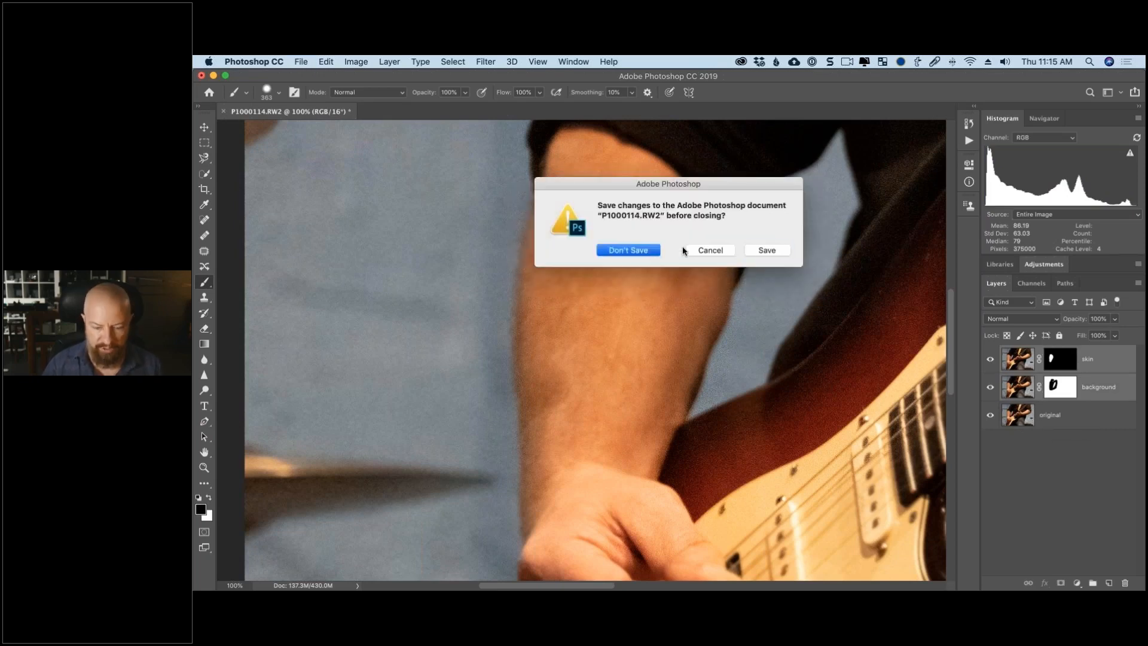
- Open P1000114.RW2 again through Camera Raw as a smart object
{"action": "key", "text": "super+o"}
{"action": "left_click", "coordinate": [545, 205]}
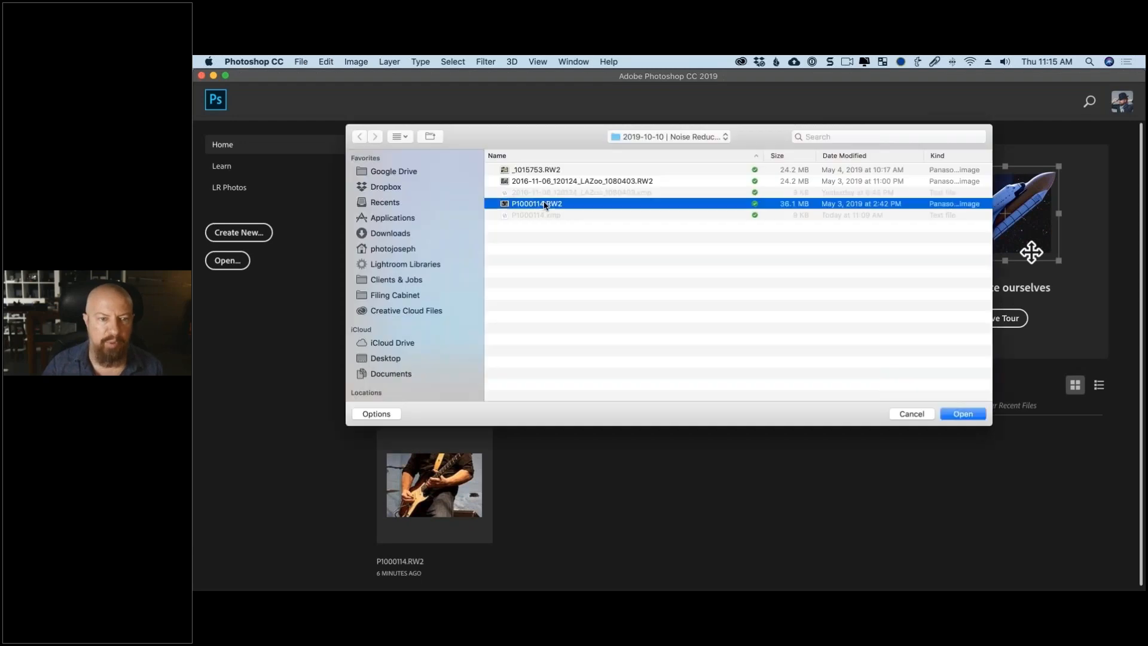
{"action": "key", "text": "Return"}
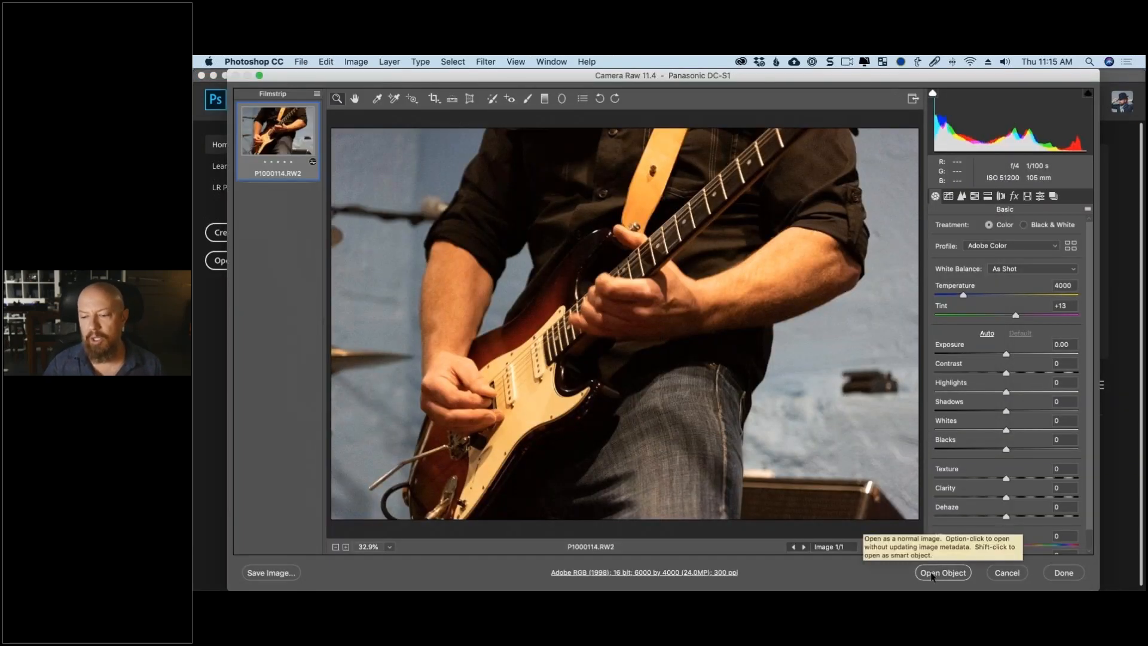
{"action": "left_click", "coordinate": [937, 573]}
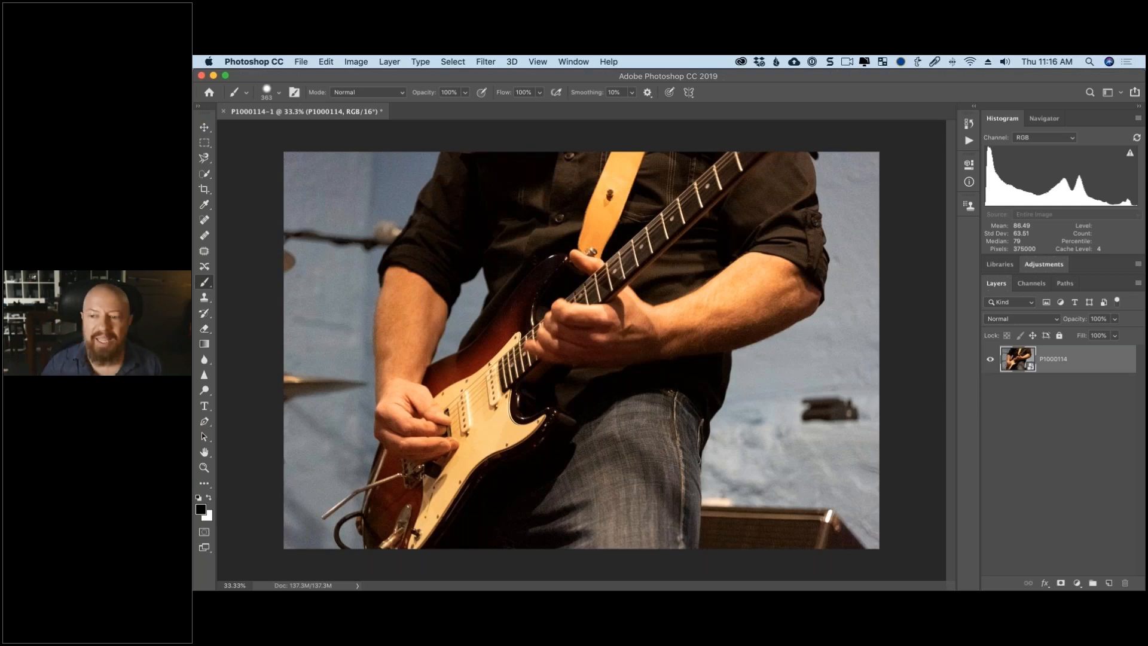
- Apply the Dfine 2 Background preset to the smart object through the Nik Collection Selective Tool, and close the tool
{"action": "left_click", "coordinate": [297, 62]}
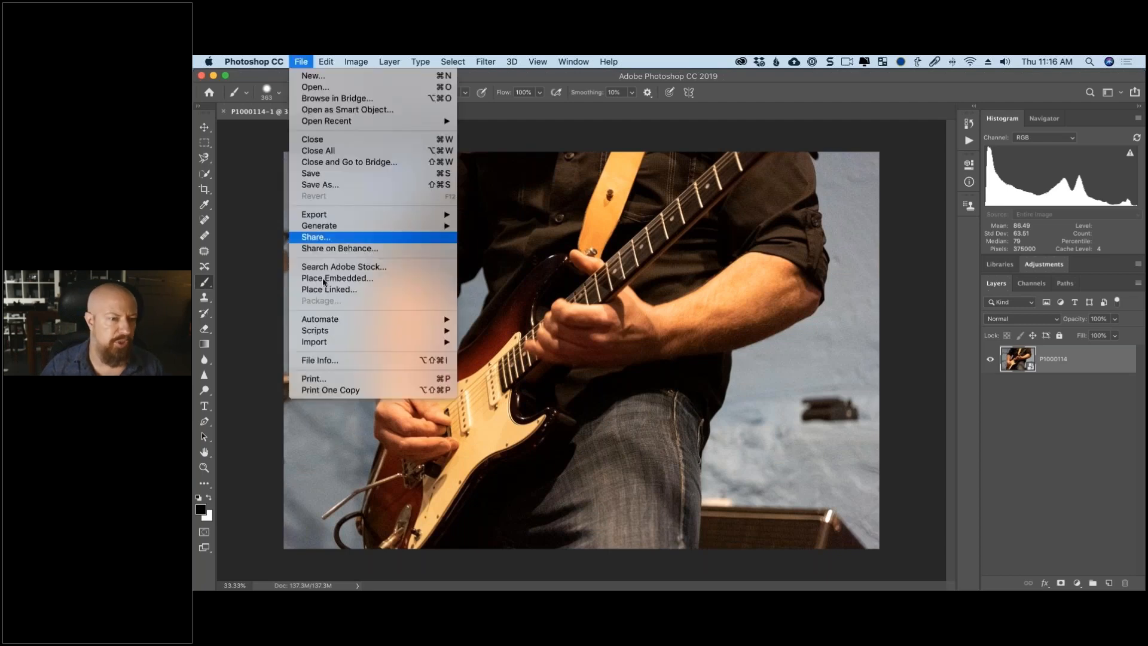
{"action": "mouse_move", "coordinate": [327, 319]}
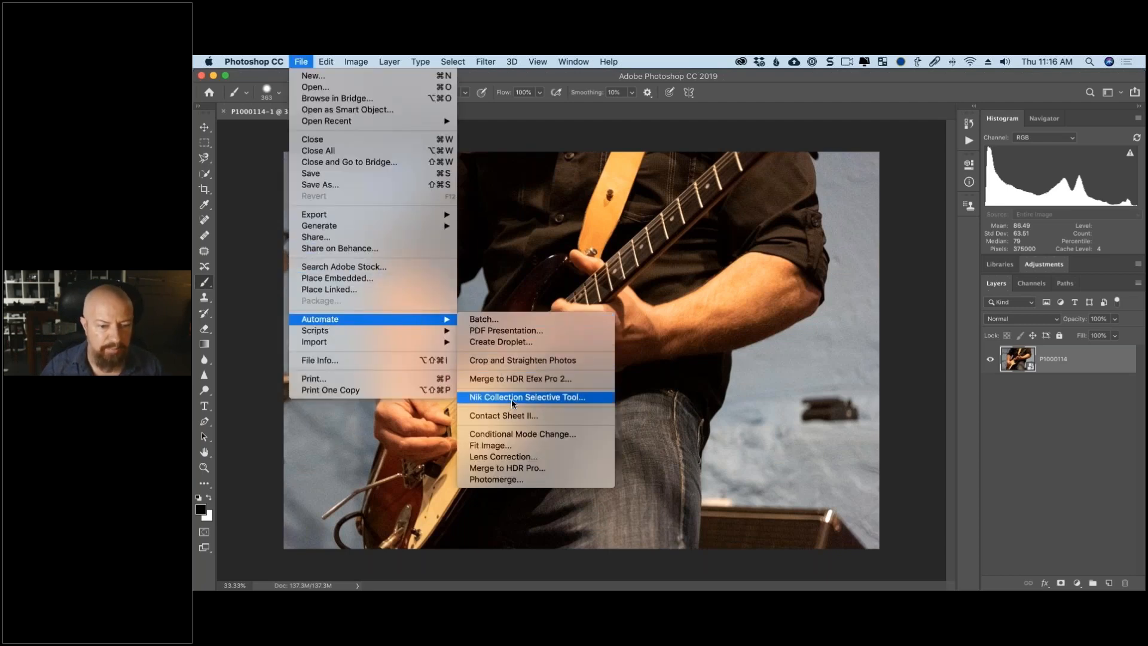
{"action": "left_click", "coordinate": [511, 397]}
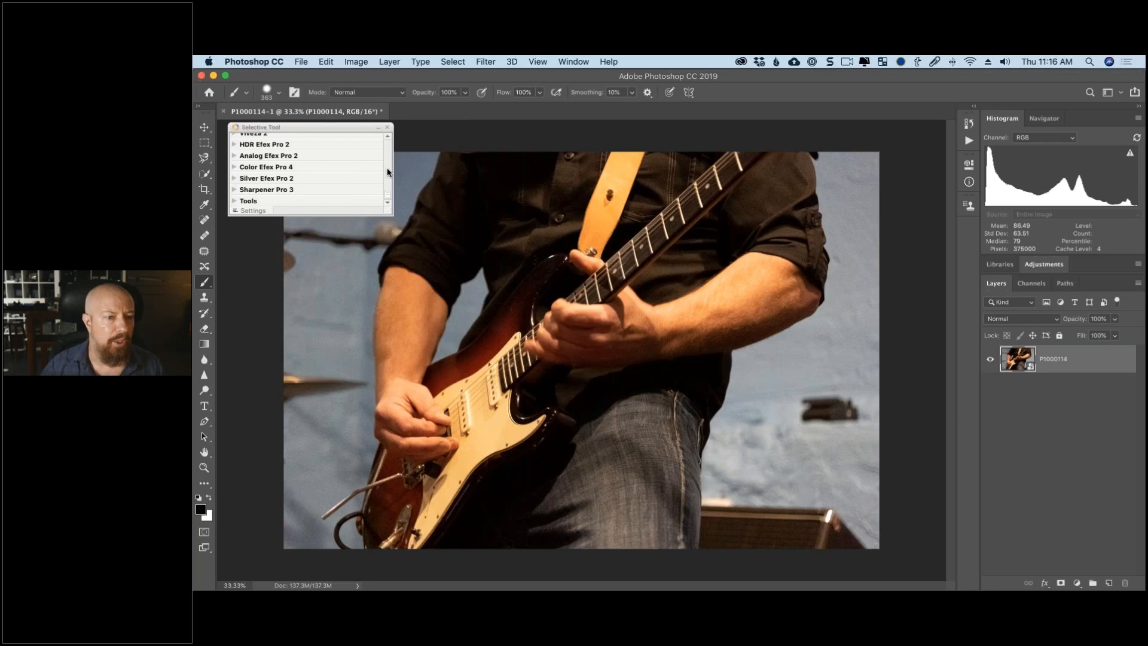
{"action": "left_click_drag", "start_coordinate": [389, 196], "coordinate": [387, 143]}
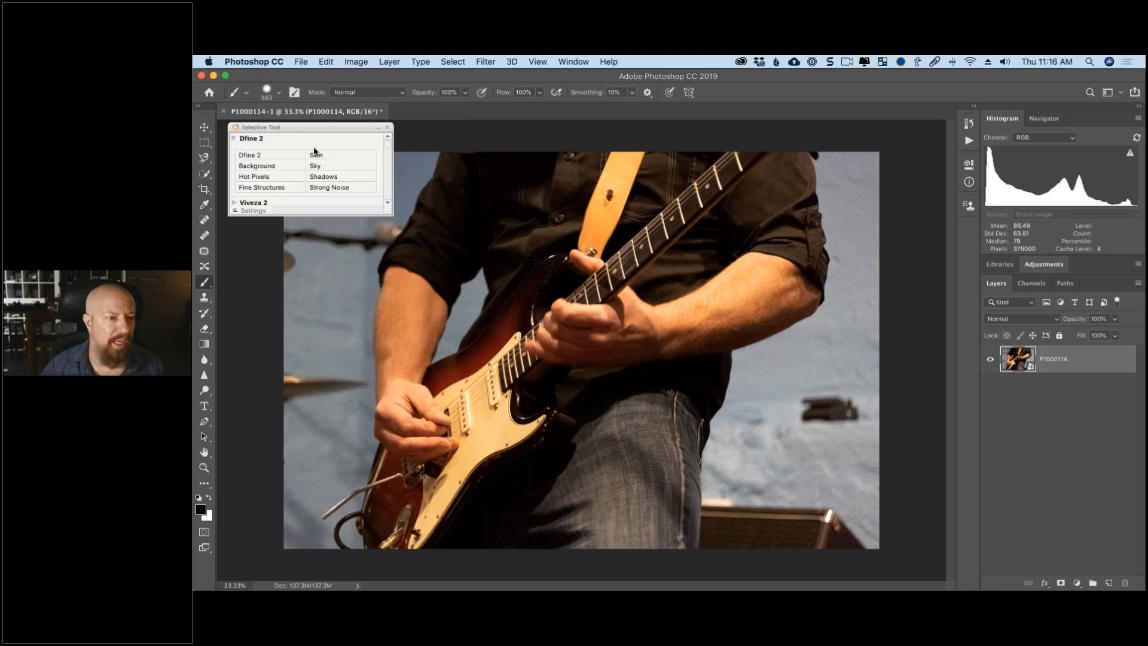
{"action": "left_click", "coordinate": [280, 167]}
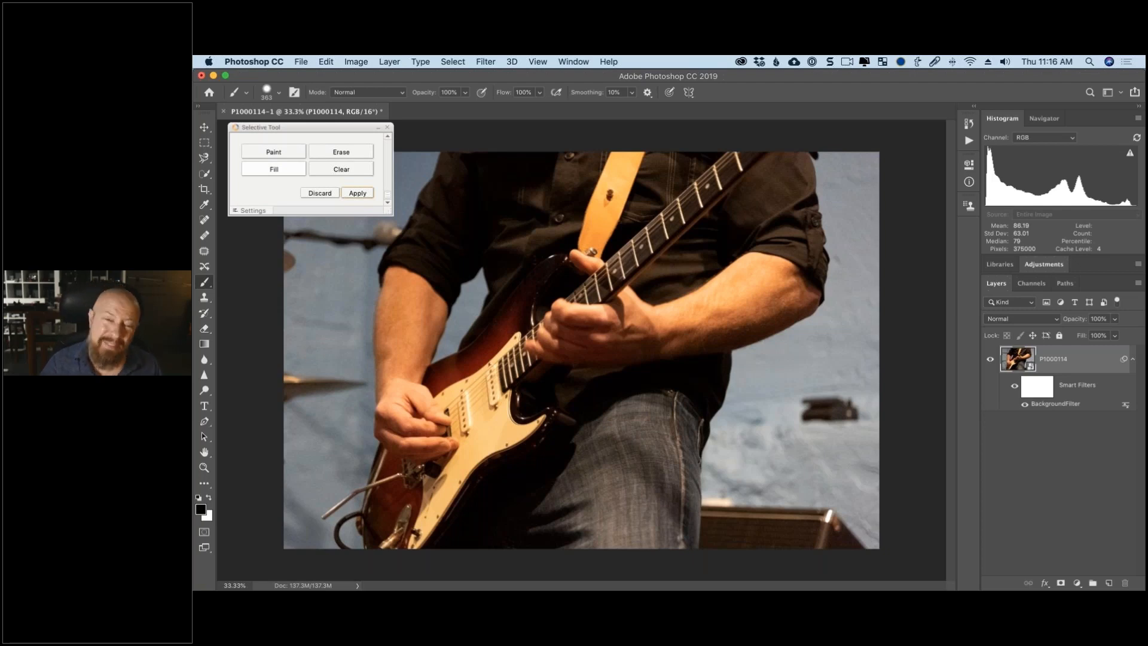
{"action": "left_click", "coordinate": [357, 193]}
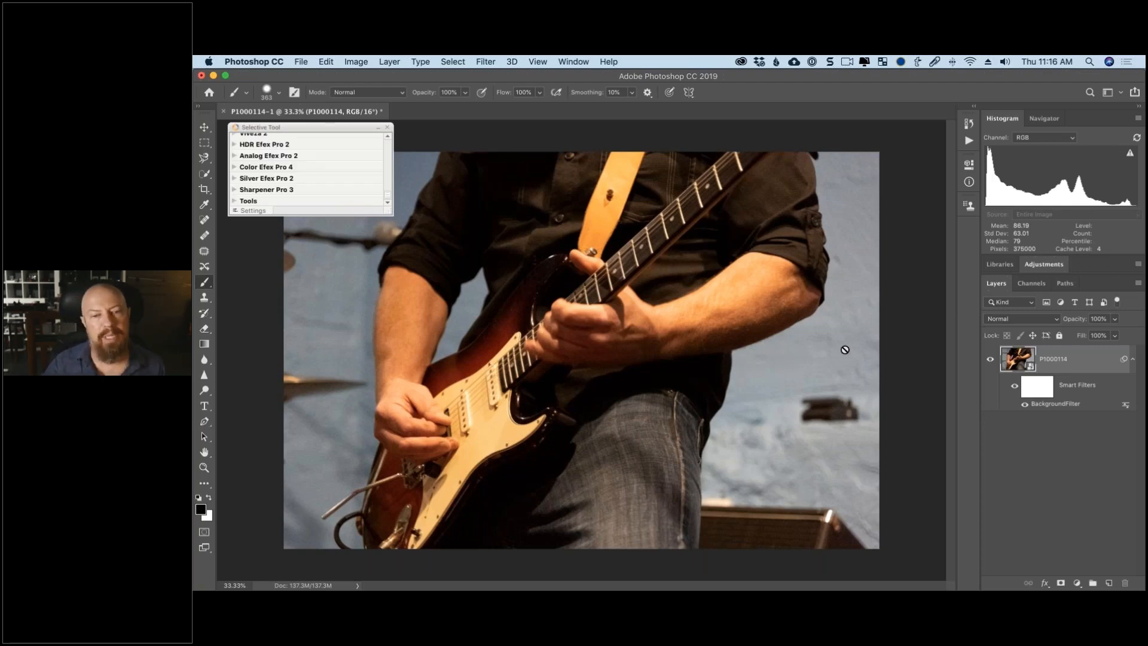
{"action": "left_click_drag", "start_coordinate": [370, 126], "coordinate": [369, 127]}
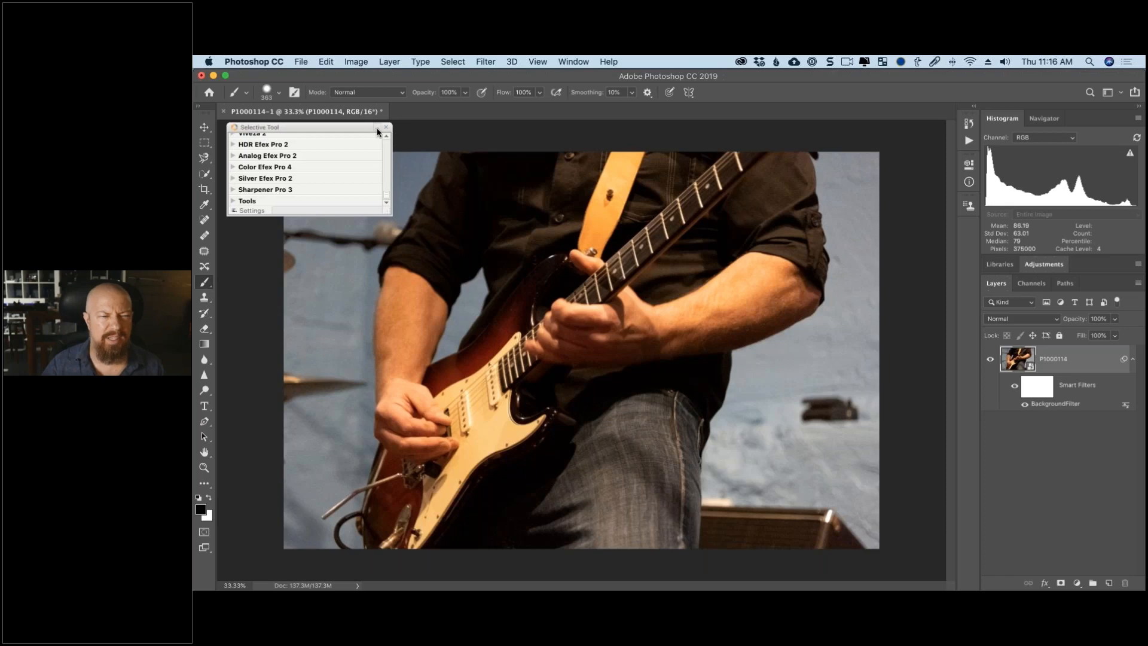
{"action": "left_click", "coordinate": [387, 128]}
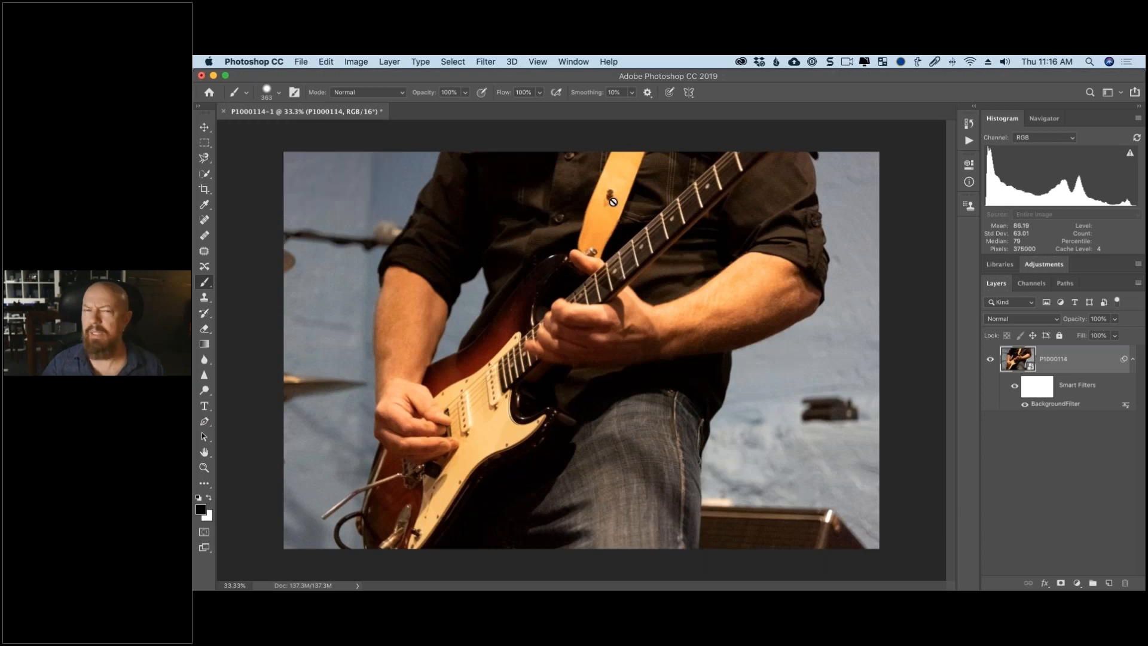
- Paint black on the smart filter mask over the guitarist's forearm to remove the background noise reduction there
{"action": "left_click", "coordinate": [1035, 393]}
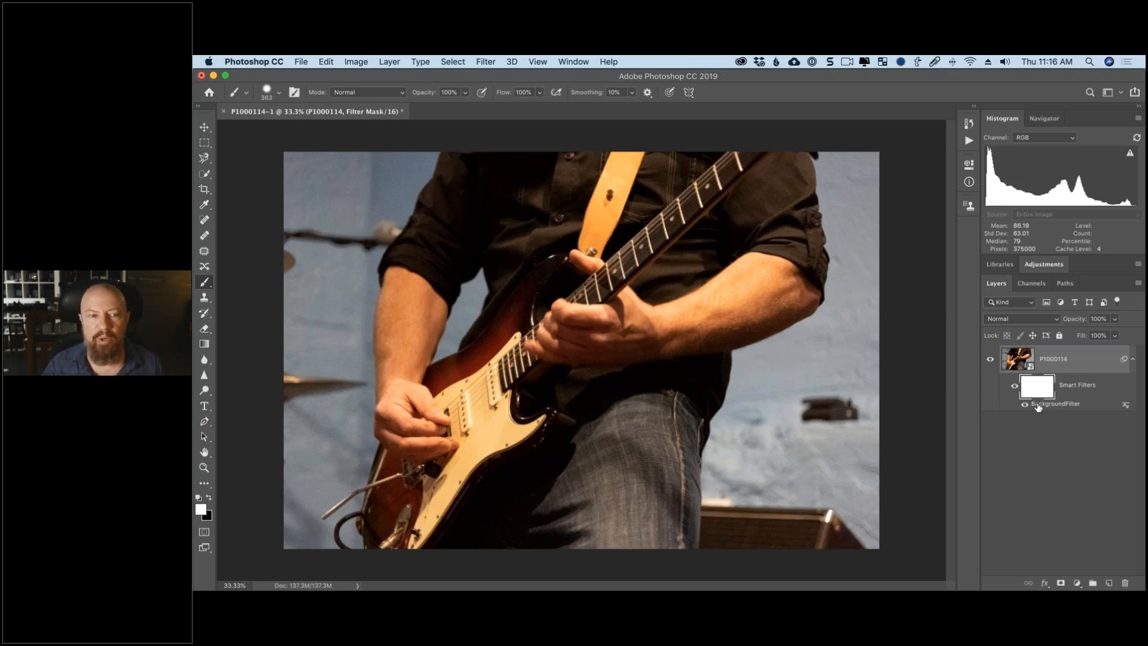
{"action": "key", "text": "super+equal"}
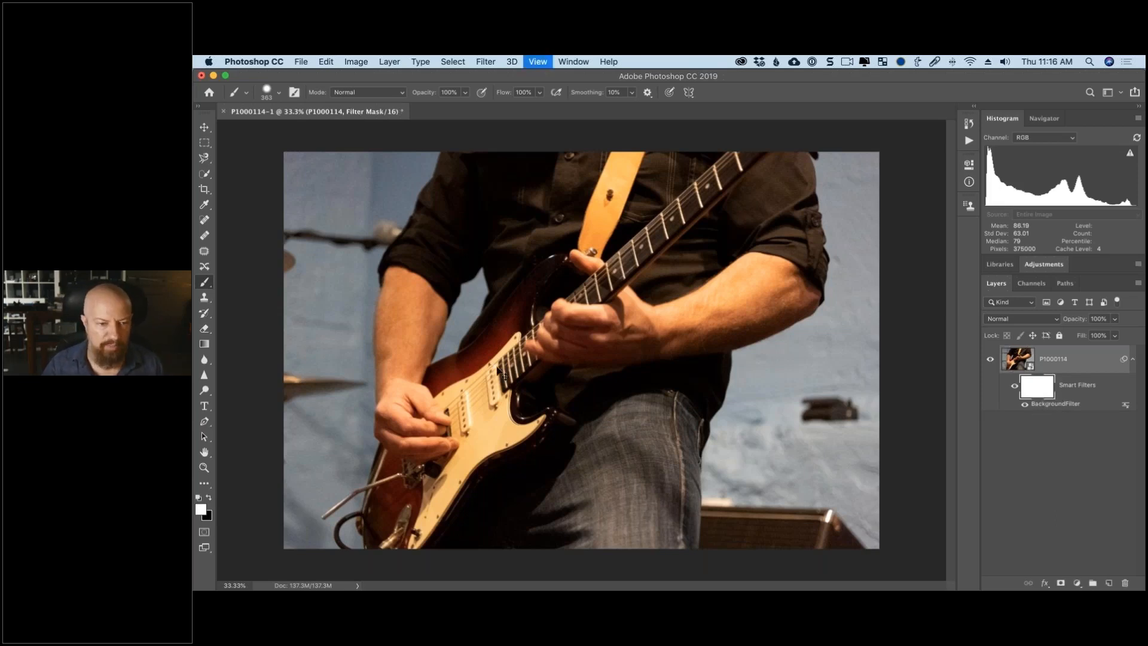
{"action": "key", "text": "super+equal"}
{"action": "key", "text": "super+equal"}
{"action": "key", "text": "super+equal"}
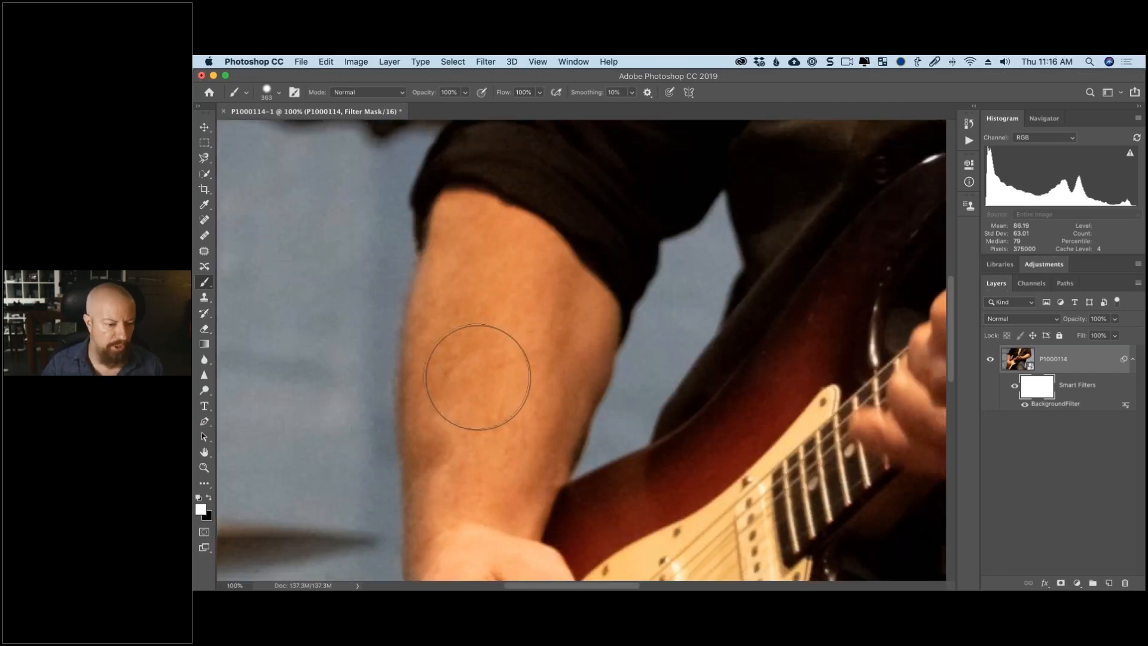
{"action": "key", "text": "x"}
{"action": "mouse_move", "coordinate": [495, 241]}
{"action": "left_mouse_down"}
{"action": "mouse_move", "coordinate": [481, 356]}
{"action": "mouse_move", "coordinate": [465, 311]}
{"action": "mouse_move", "coordinate": [461, 518]}
{"action": "mouse_move", "coordinate": [535, 328]}
{"action": "mouse_move", "coordinate": [535, 444]}
{"action": "mouse_move", "coordinate": [520, 487]}
{"action": "left_mouse_up"}
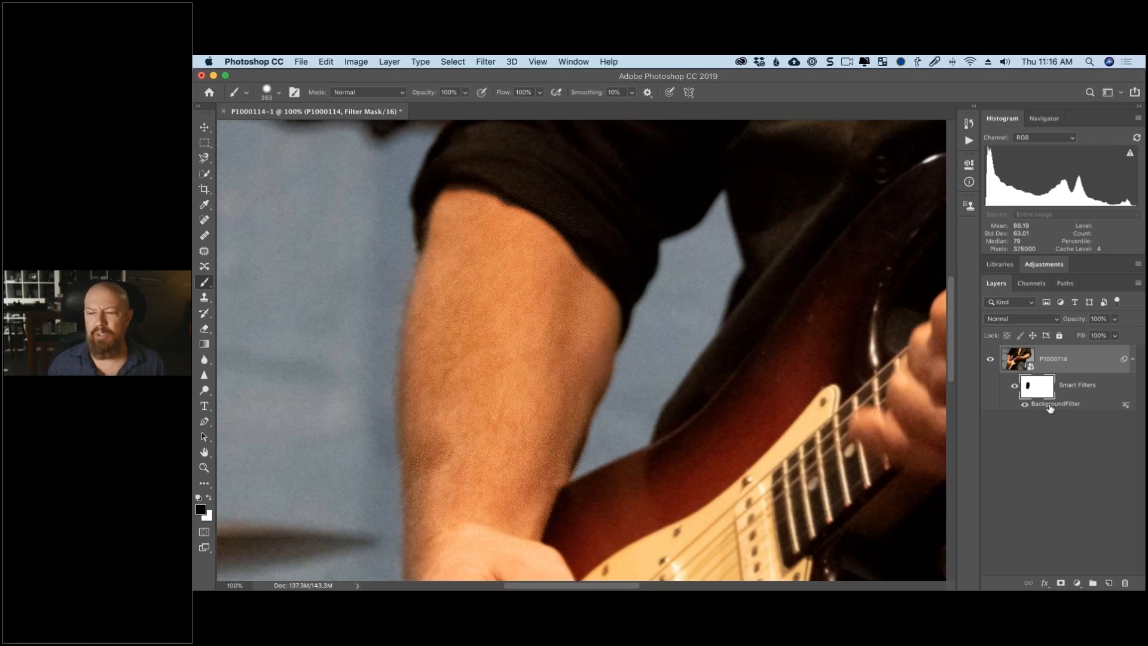
- Open the BackgroundFilter smart filter for editing, and delete all smart filters from the P1000114 layer
{"action": "double_click", "coordinate": [1051, 407]}
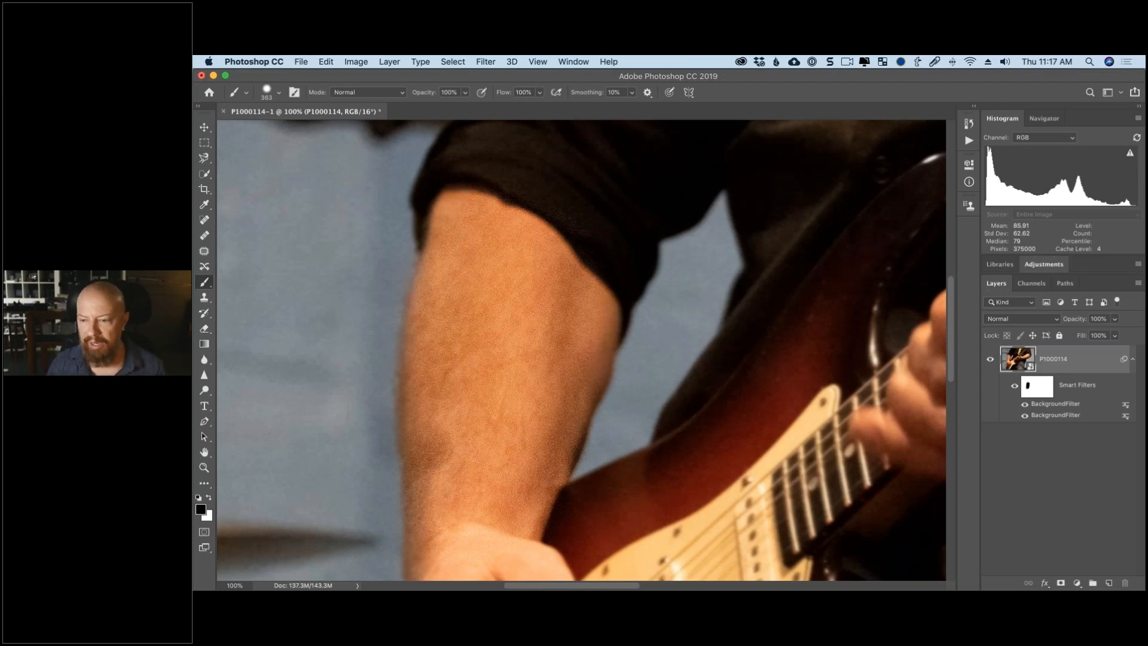
{"action": "left_click_drag", "start_coordinate": [1083, 389], "coordinate": [1126, 583]}
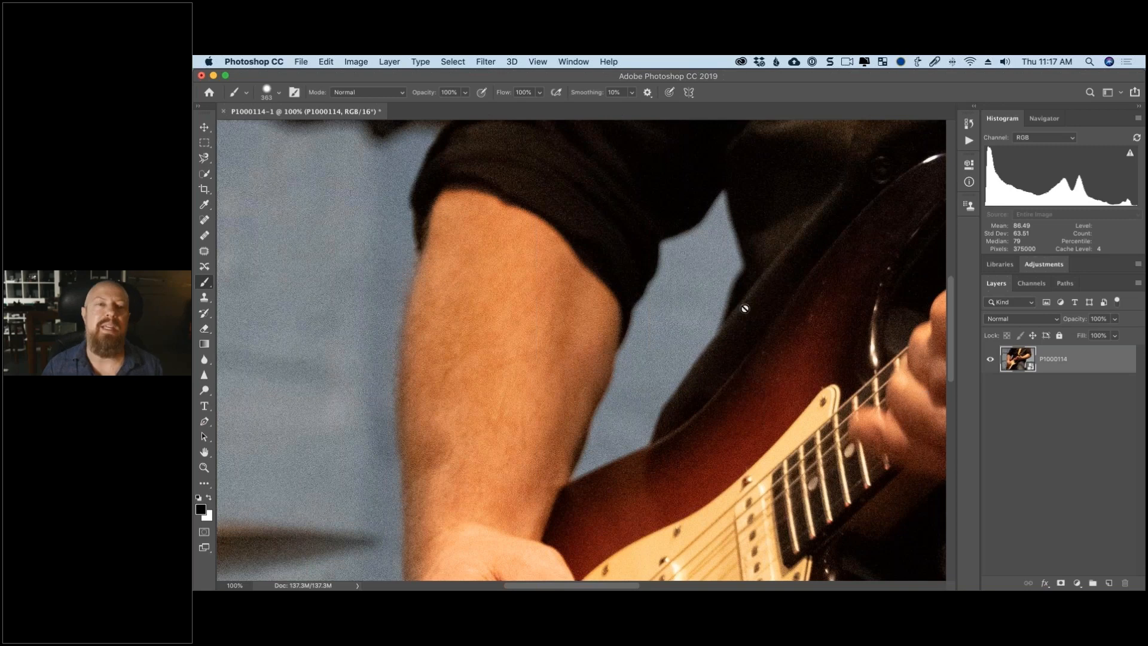
- Launch the Dfine 2 filter from the Nik Collection on the P1000114 smart object
{"action": "left_click", "coordinate": [489, 61]}
{"action": "mouse_move", "coordinate": [515, 339]}
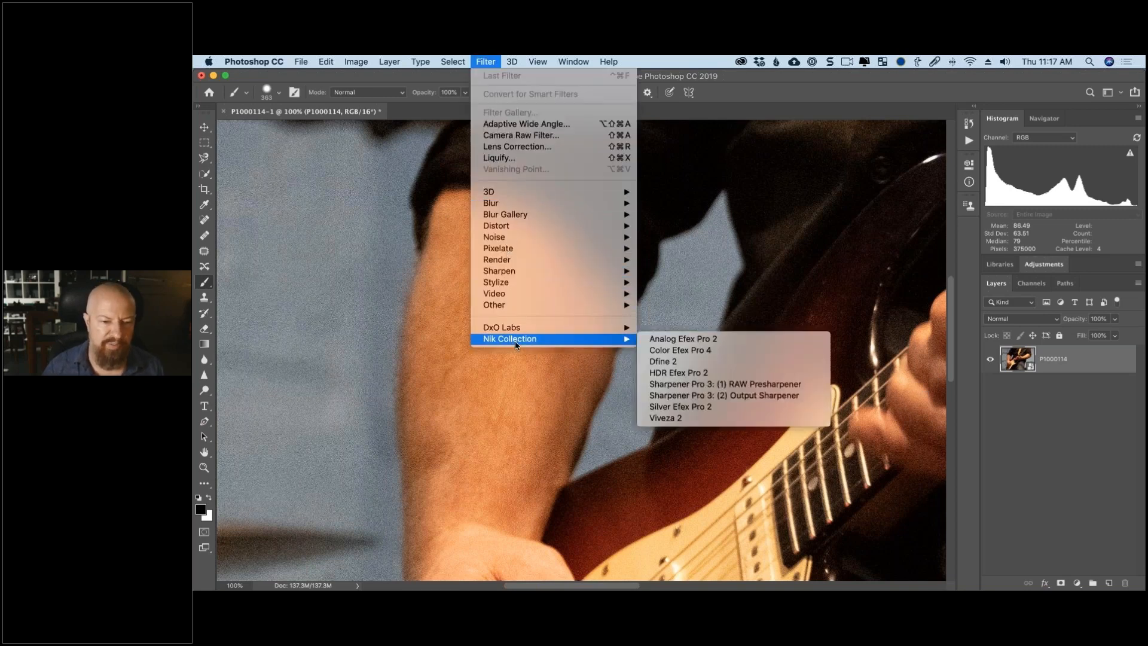
{"action": "left_click", "coordinate": [678, 361]}
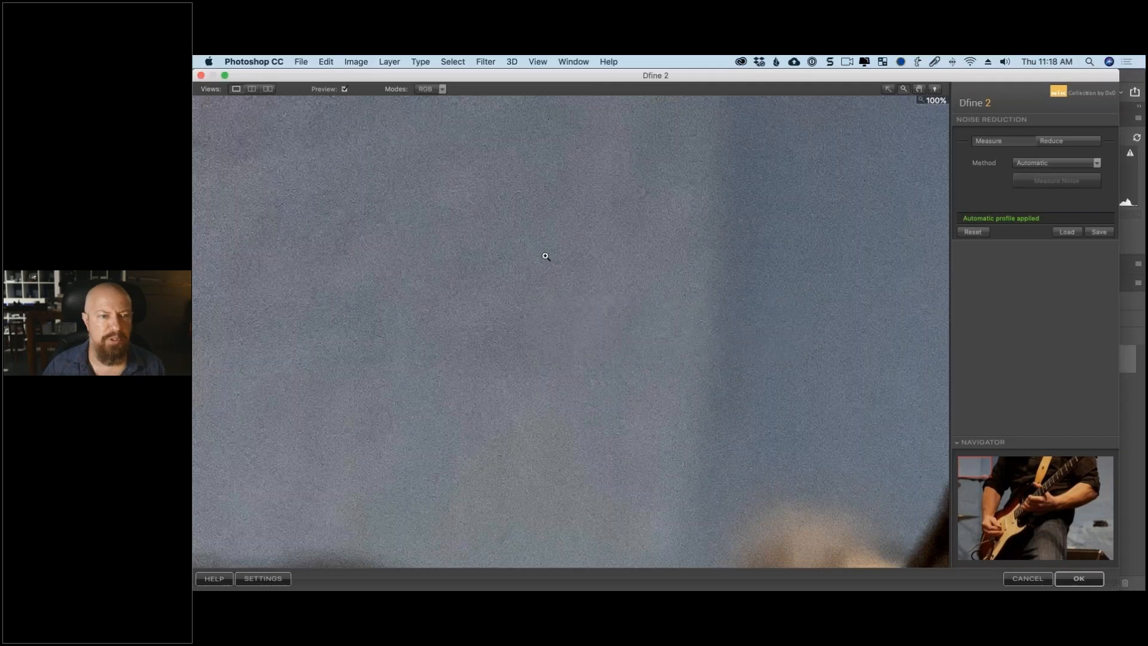
- Examine the automatic noise reduction at 300%, view the whole image, and compare before and after in the split preview
{"action": "left_click", "coordinate": [591, 302]}
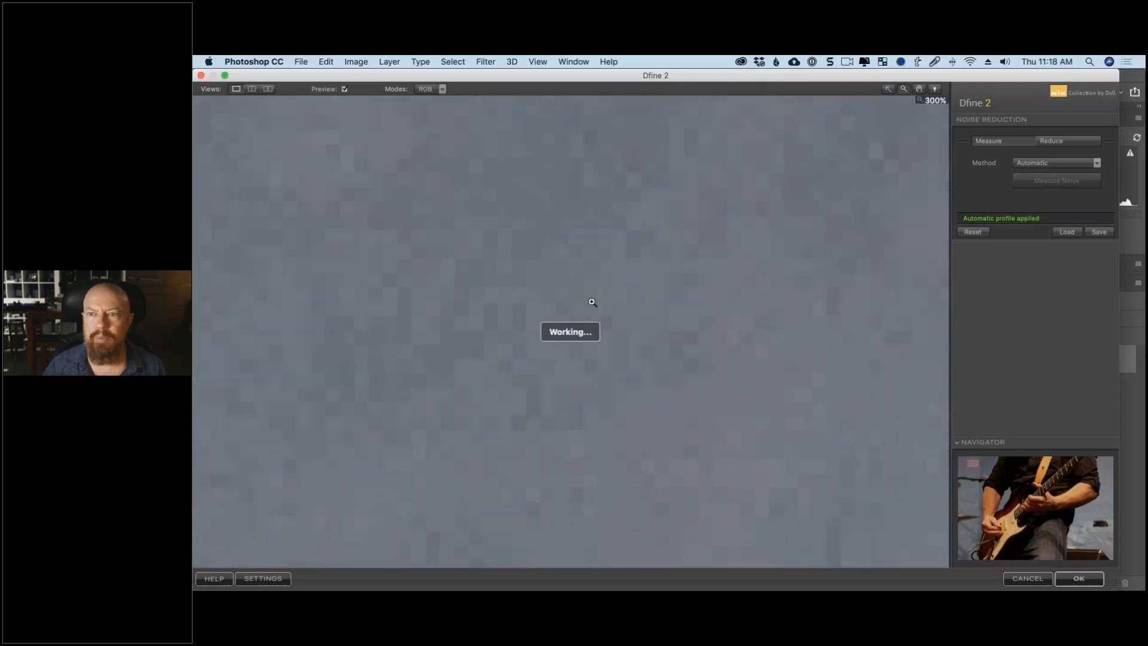
{"action": "left_click", "coordinate": [813, 194]}
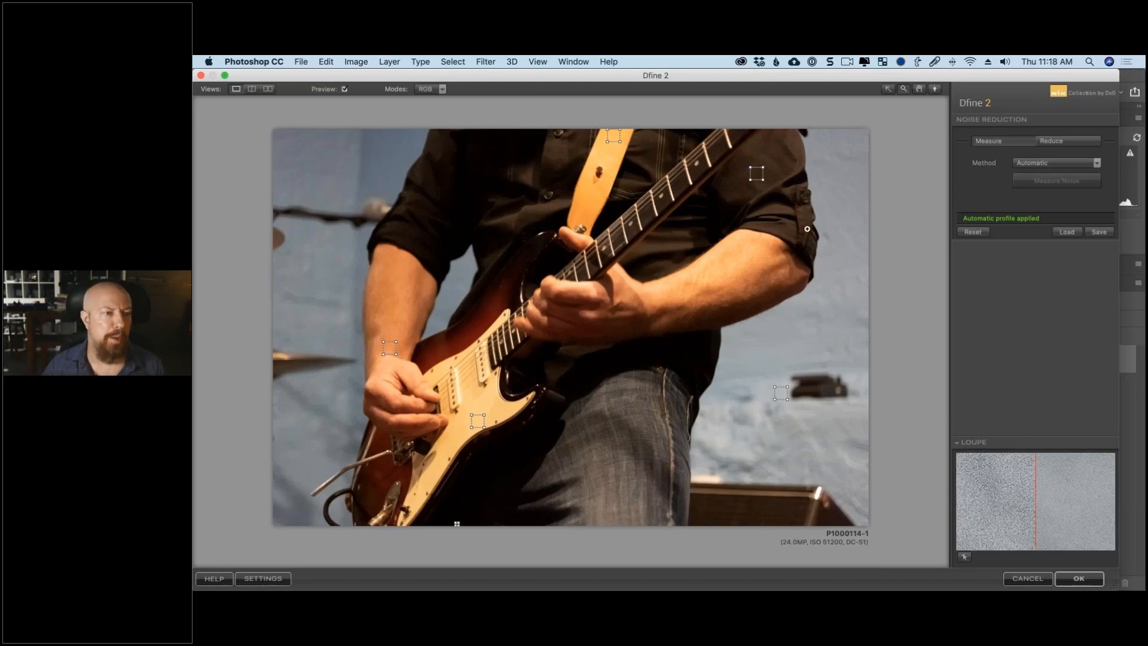
{"action": "left_click", "coordinate": [252, 89]}
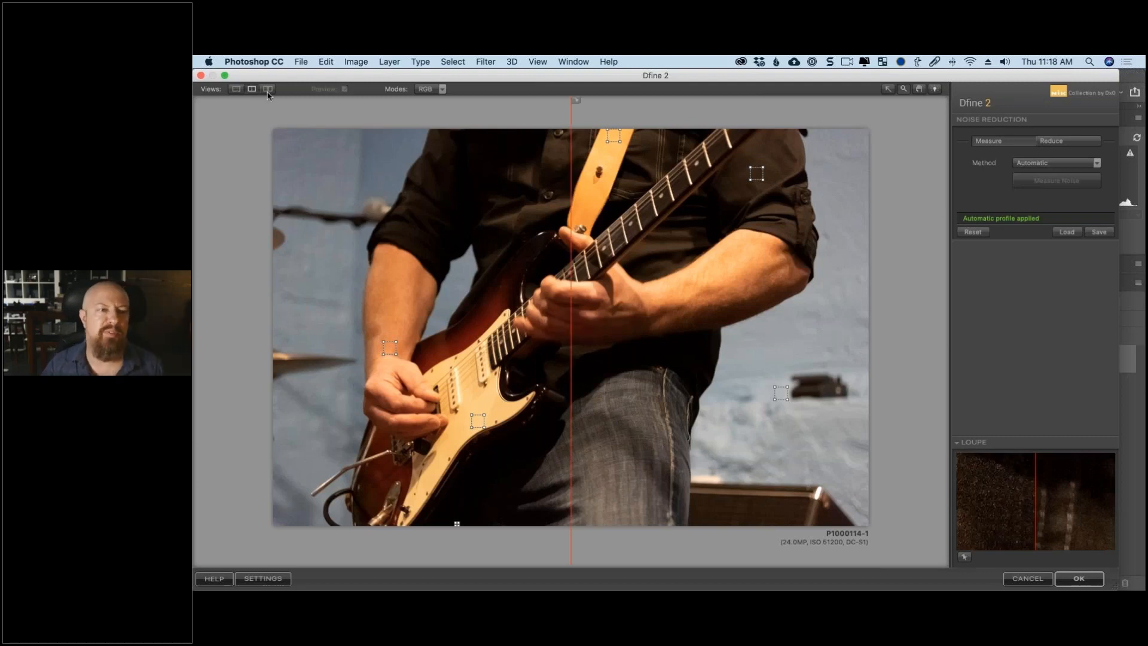
- Compare the original and noise-reduced images side by side at 100% around the guitarist's thumb and strap
{"action": "left_click", "coordinate": [268, 88]}
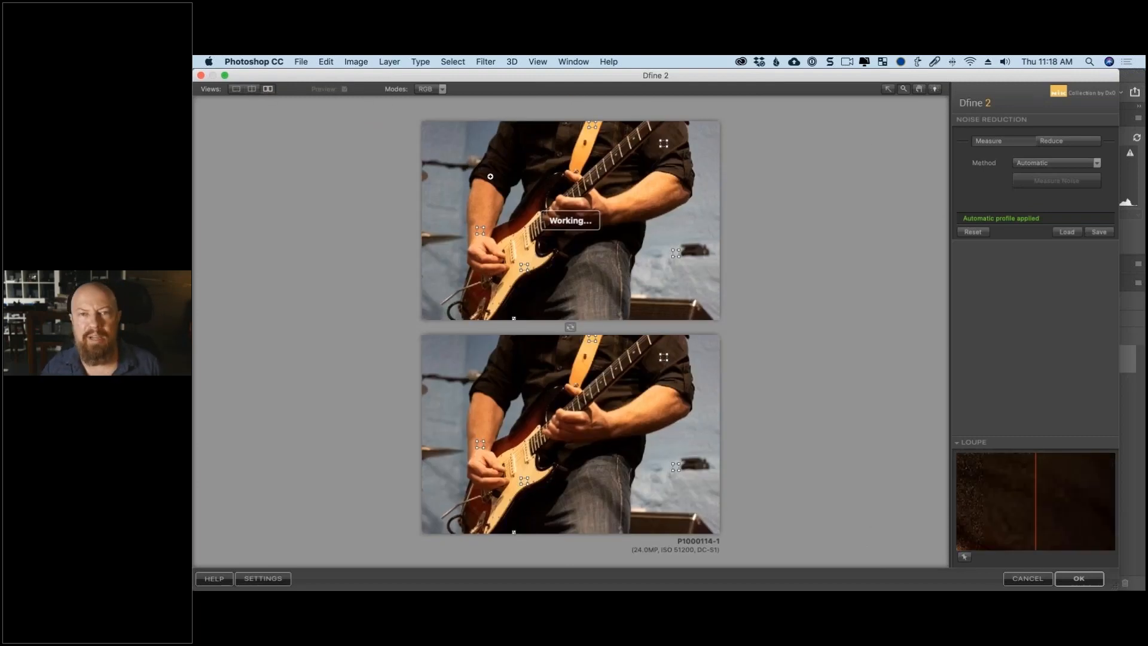
{"action": "left_click", "coordinate": [570, 328]}
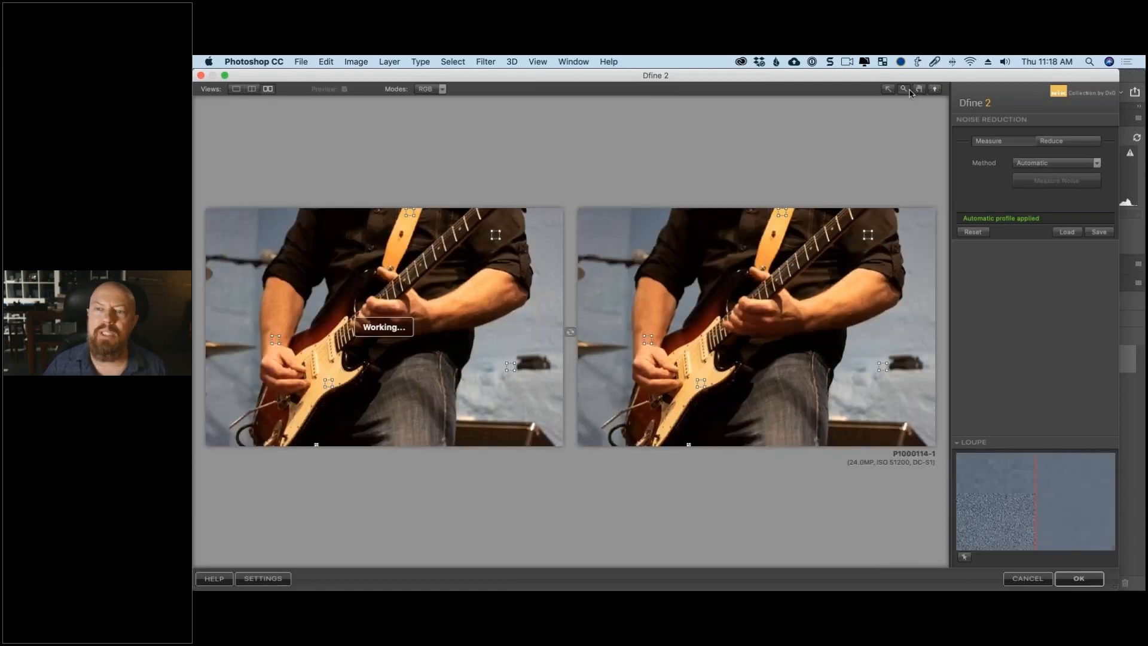
{"action": "left_click", "coordinate": [715, 372]}
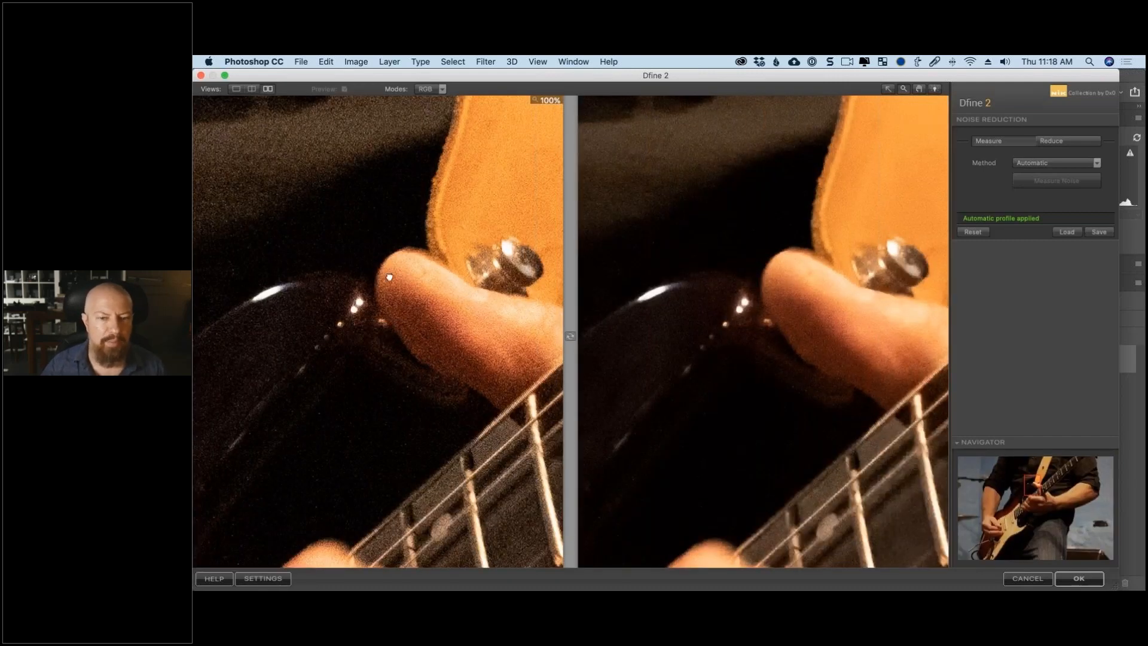
{"action": "left_click_drag", "start_coordinate": [365, 271], "coordinate": [329, 270]}
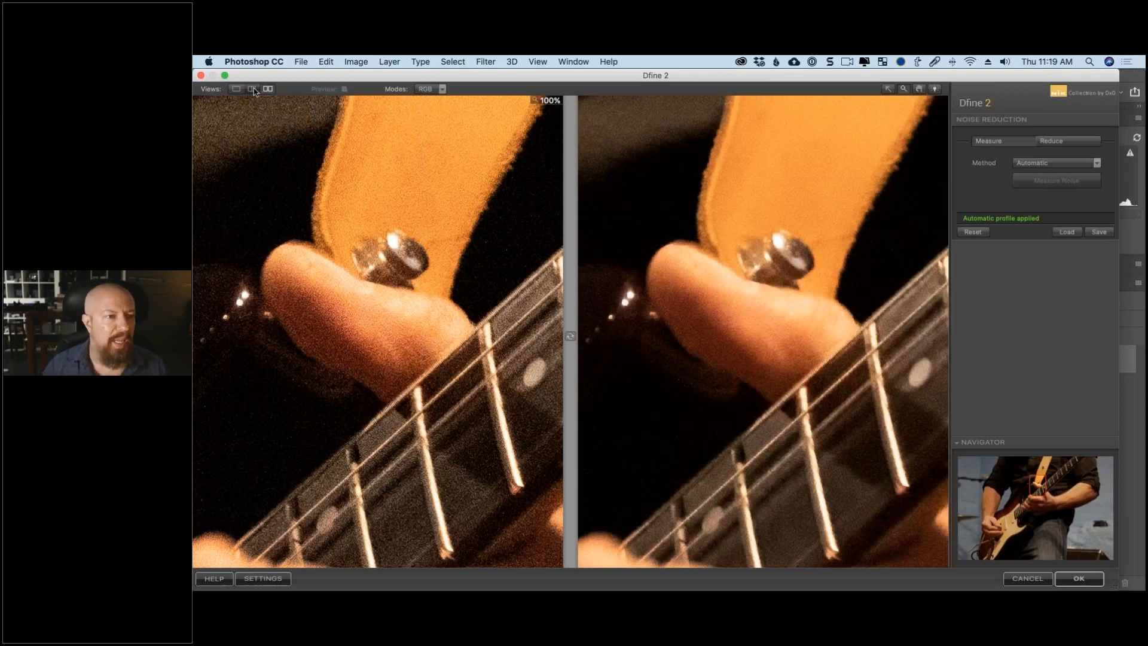
- Switch to the single-image view, turn on the noise reduction preview, and view the whole photo
{"action": "left_click", "coordinate": [236, 88]}
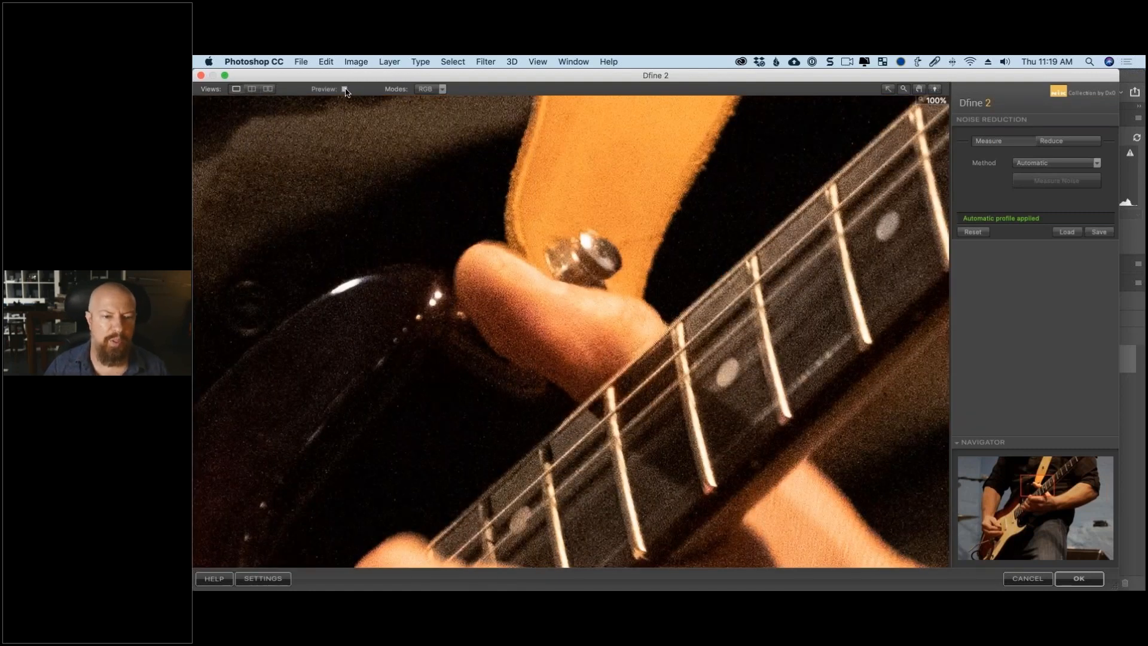
{"action": "left_click", "coordinate": [345, 90]}
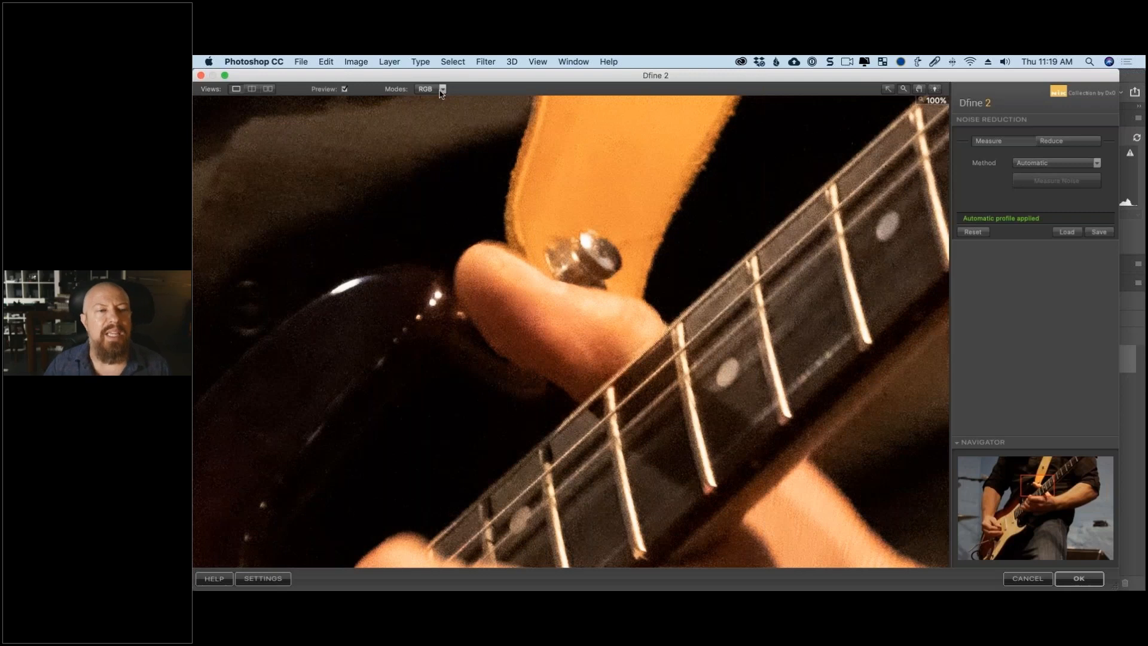
{"action": "left_click", "coordinate": [712, 221]}
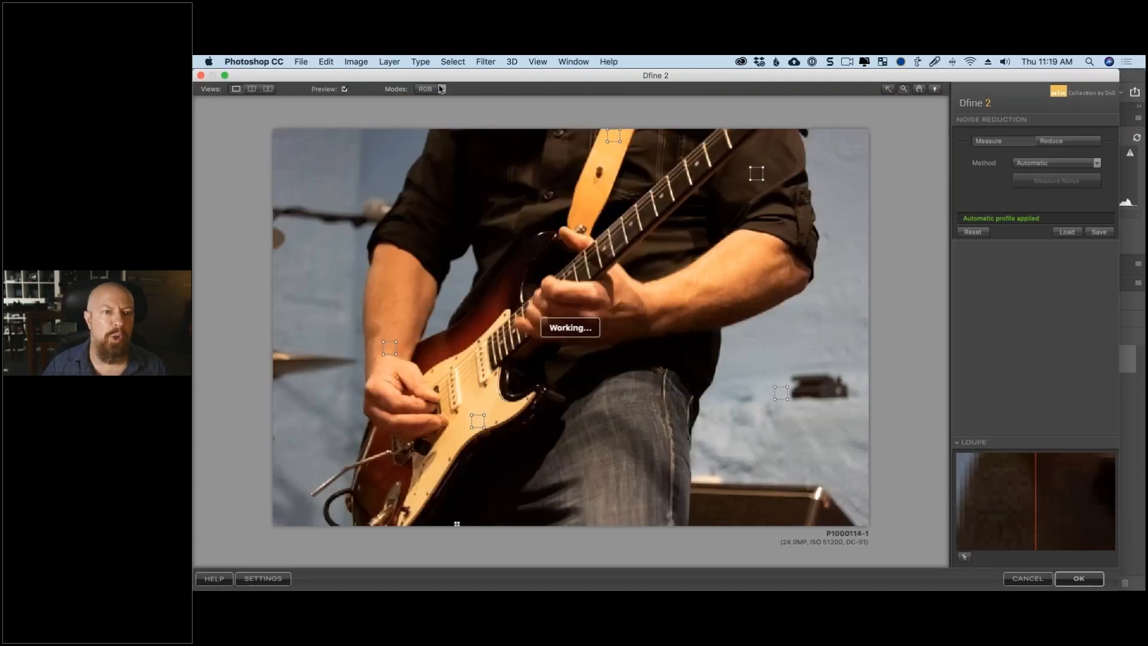
- View the photo's Red, Green and Blue channels one after another in the preview
{"action": "left_click", "coordinate": [441, 89]}
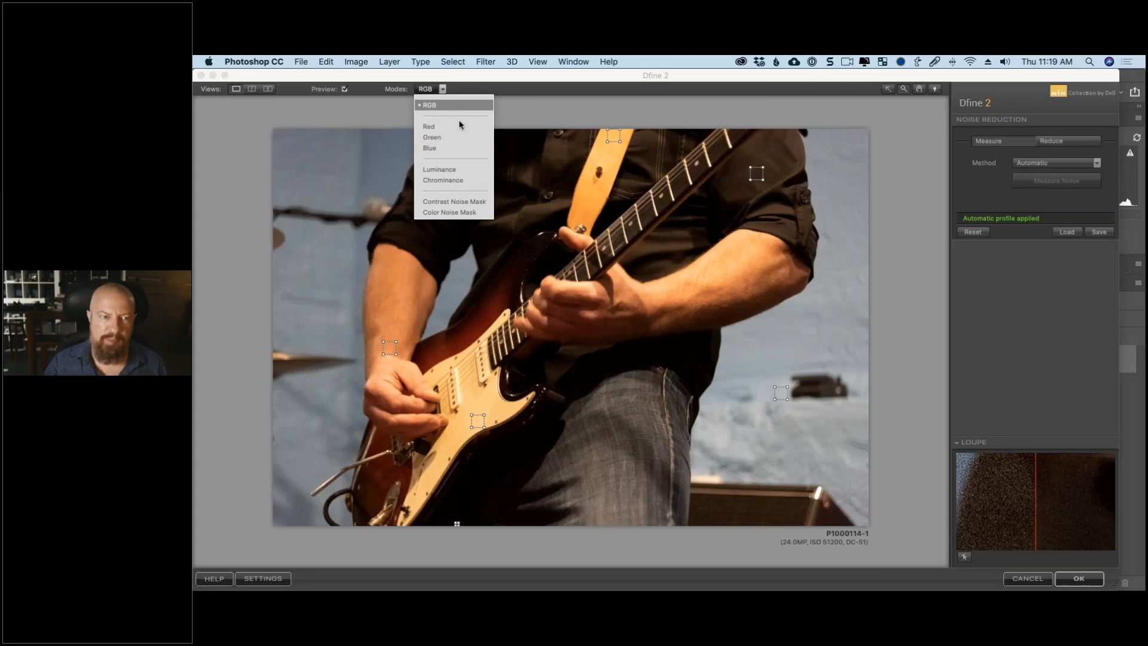
{"action": "left_click", "coordinate": [461, 125]}
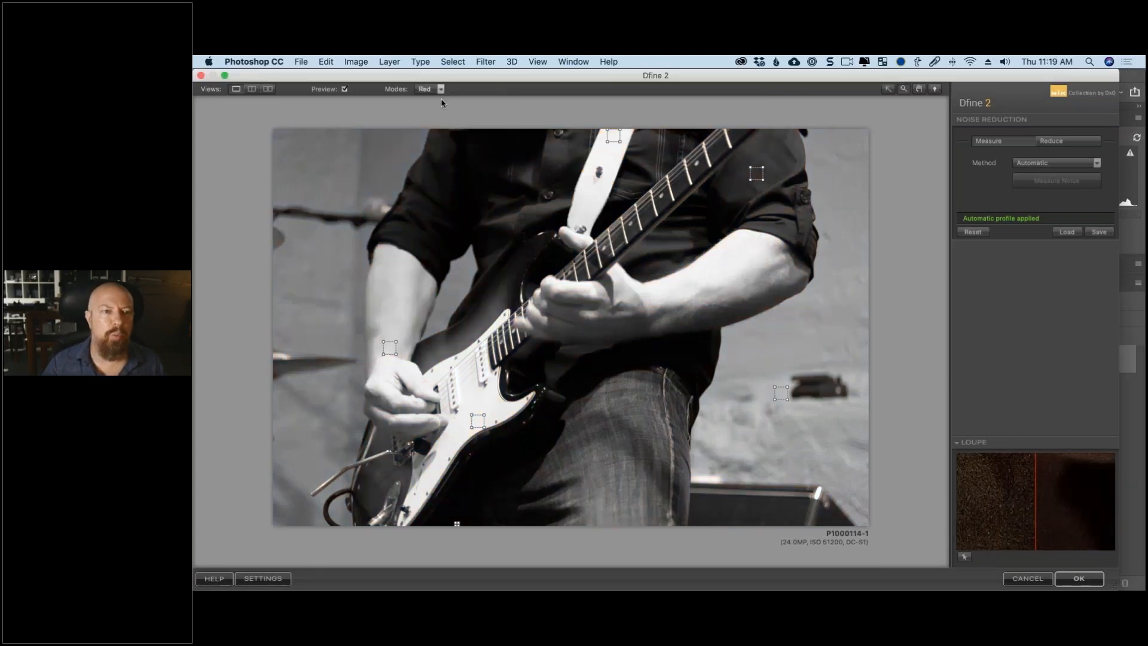
{"action": "left_click", "coordinate": [441, 91]}
{"action": "left_click", "coordinate": [431, 137]}
{"action": "left_click", "coordinate": [441, 90]}
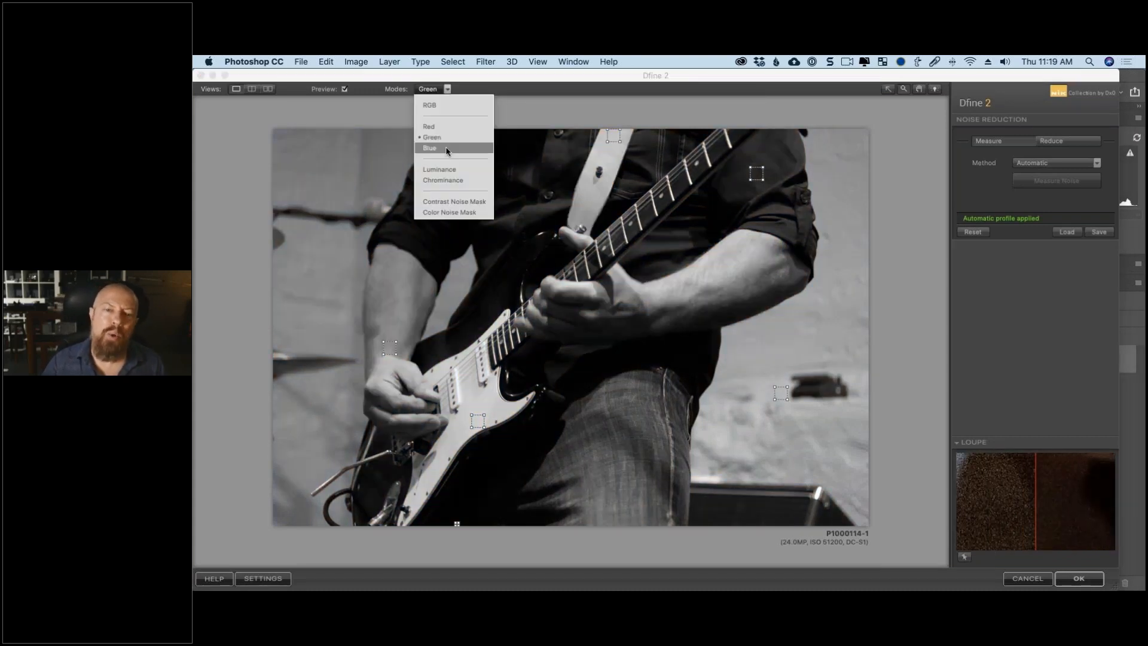
{"action": "left_click", "coordinate": [446, 148]}
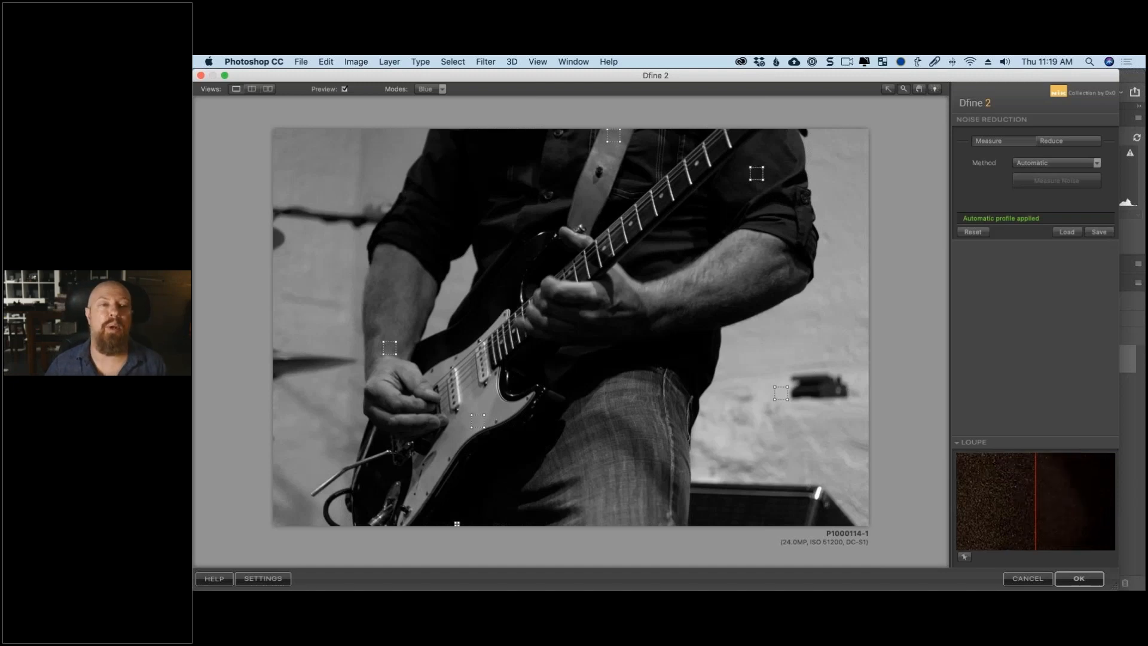
- View the photo in the Luminance and Chrominance modes, and return the preview to RGB
{"action": "left_click", "coordinate": [428, 88]}
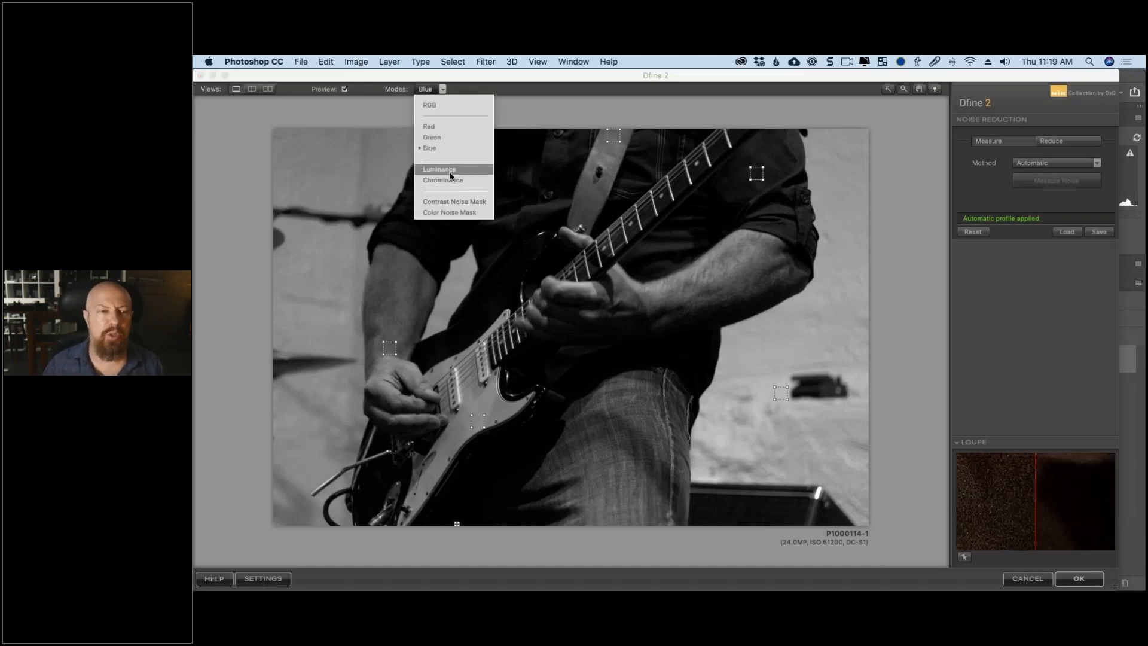
{"action": "left_click", "coordinate": [451, 170]}
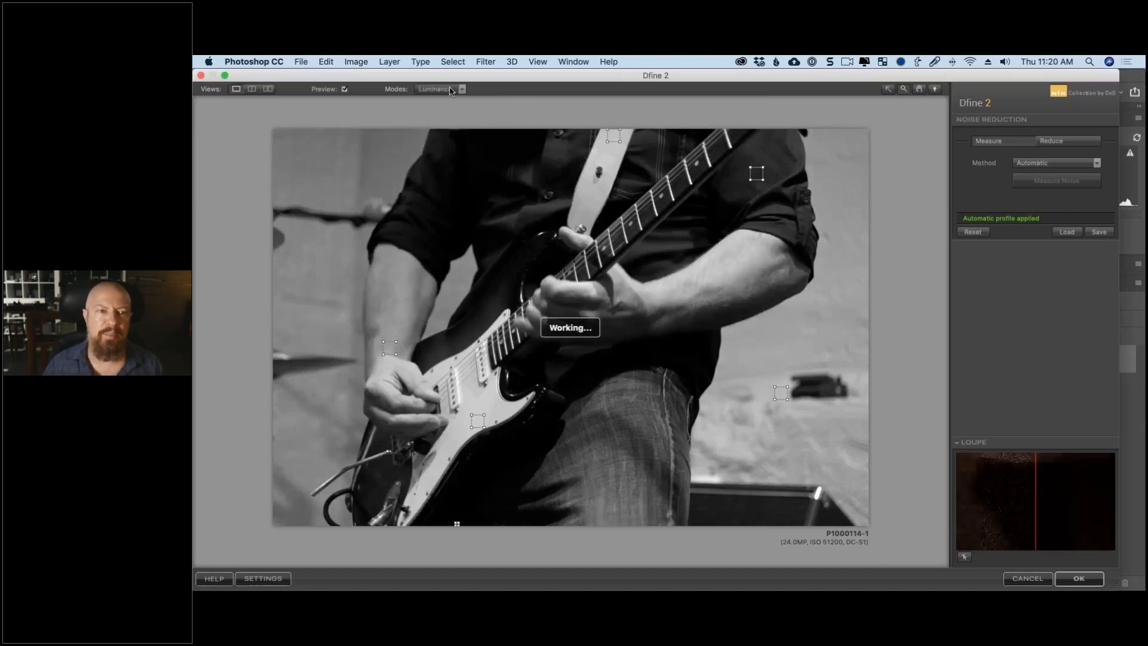
{"action": "left_click", "coordinate": [451, 89]}
{"action": "left_click", "coordinate": [446, 180]}
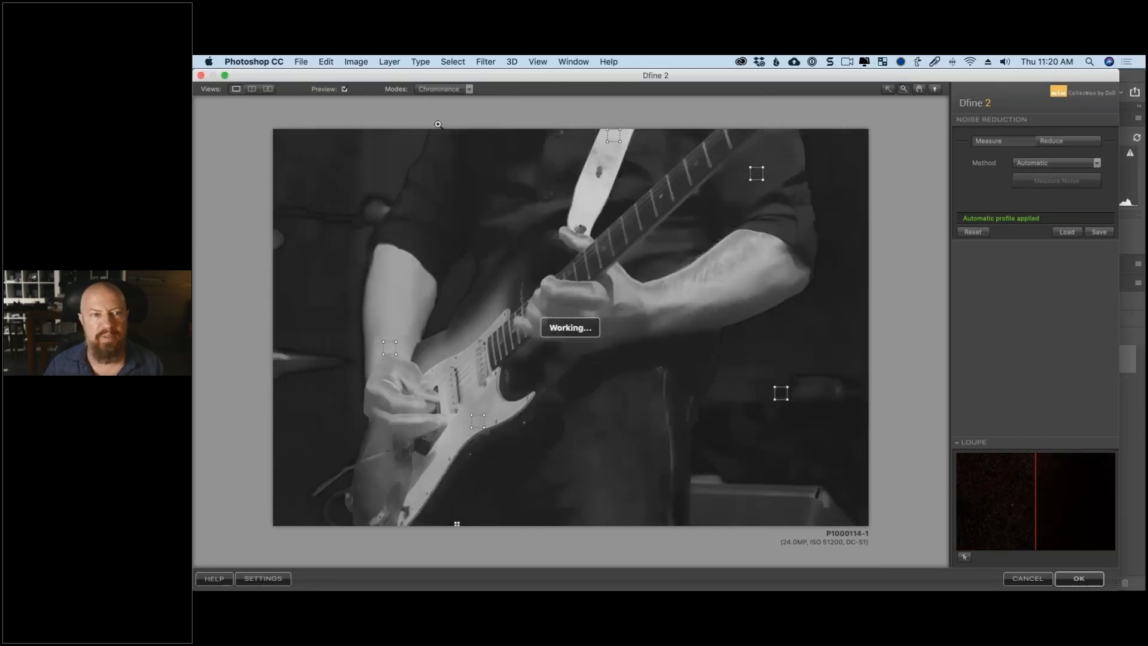
{"action": "left_click", "coordinate": [446, 89]}
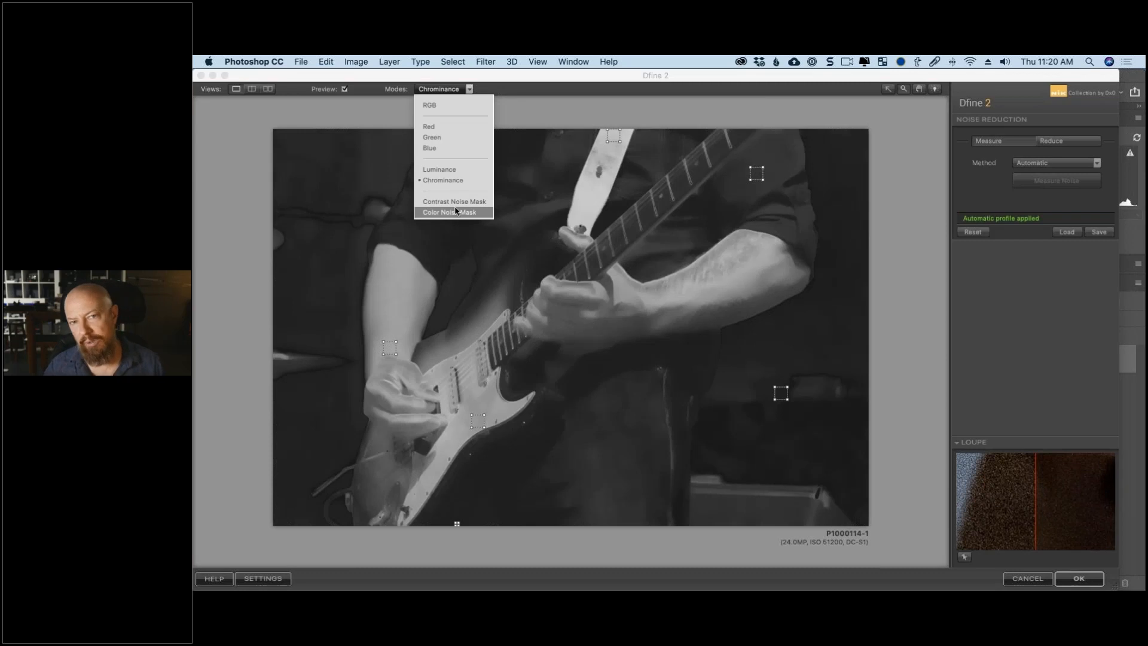
{"action": "left_click", "coordinate": [452, 105]}
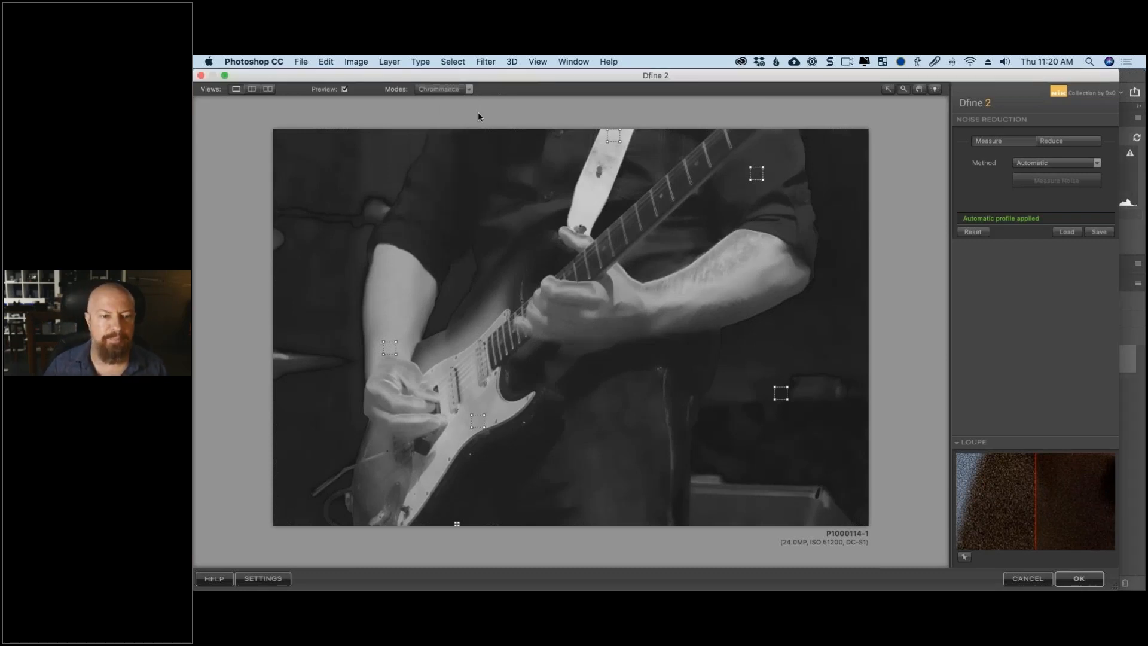
{"action": "left_click", "coordinate": [438, 89]}
{"action": "left_click", "coordinate": [439, 106]}
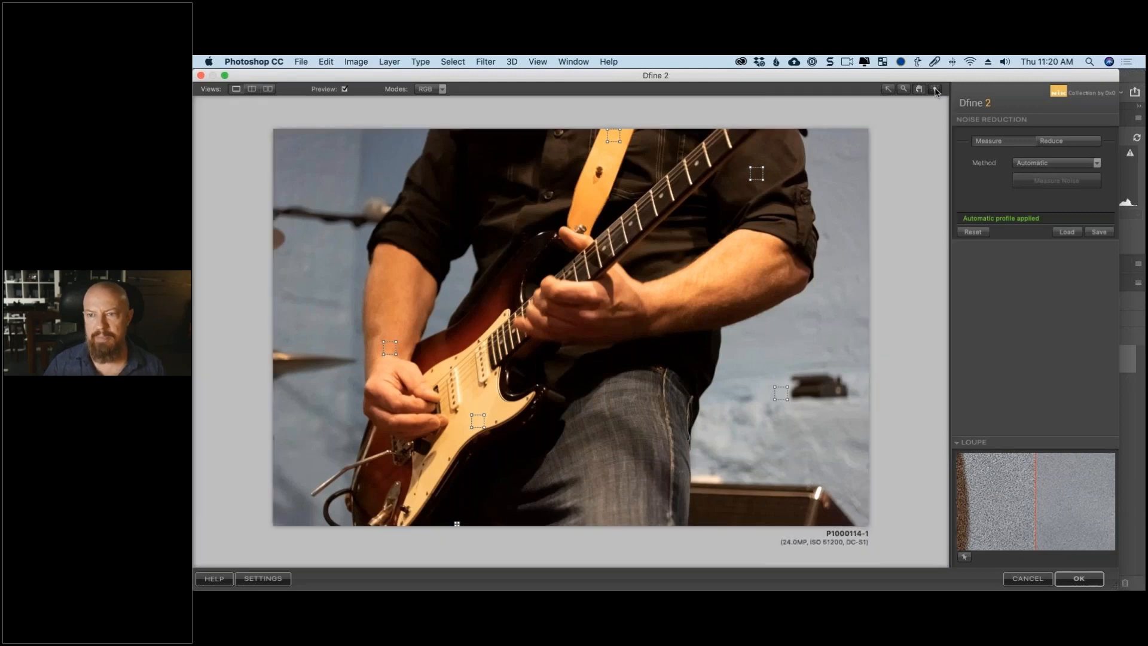
- Set the background shade around the preview image back to medium gray
{"action": "left_click", "coordinate": [934, 91]}
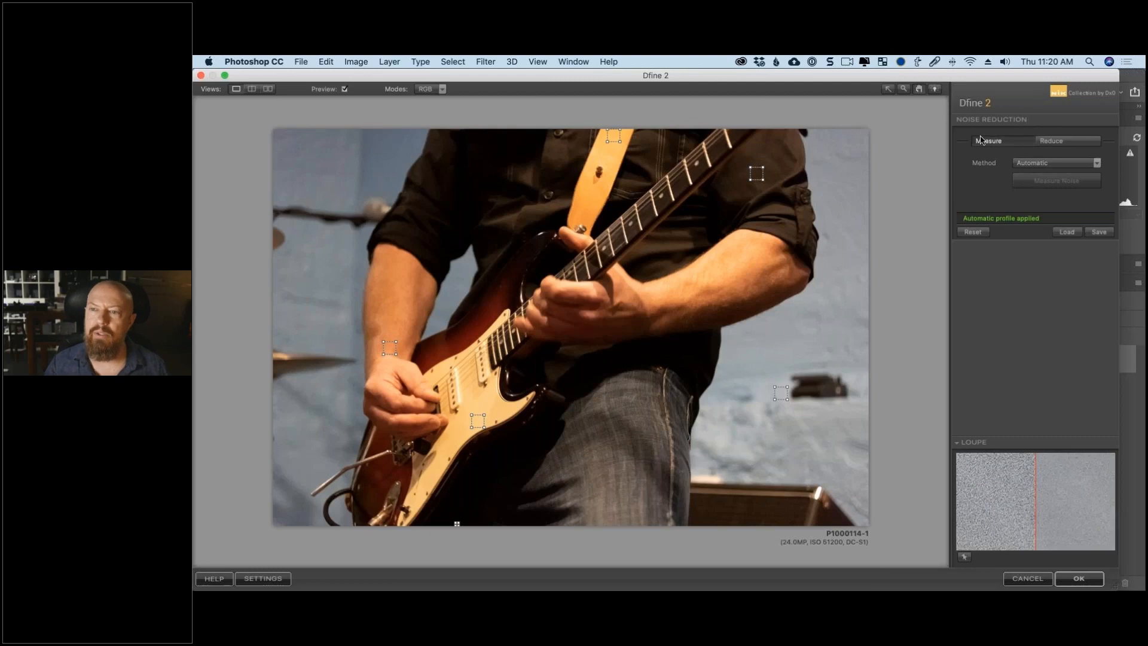
{"action": "left_click", "coordinate": [1059, 143]}
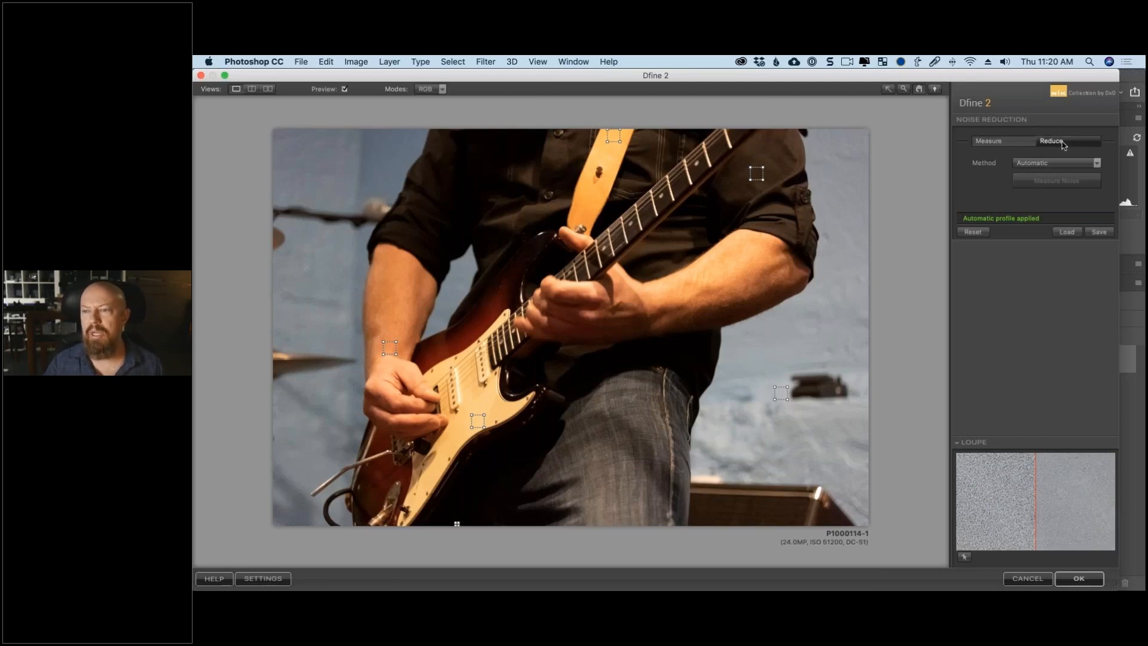
{"action": "left_click", "coordinate": [1015, 146]}
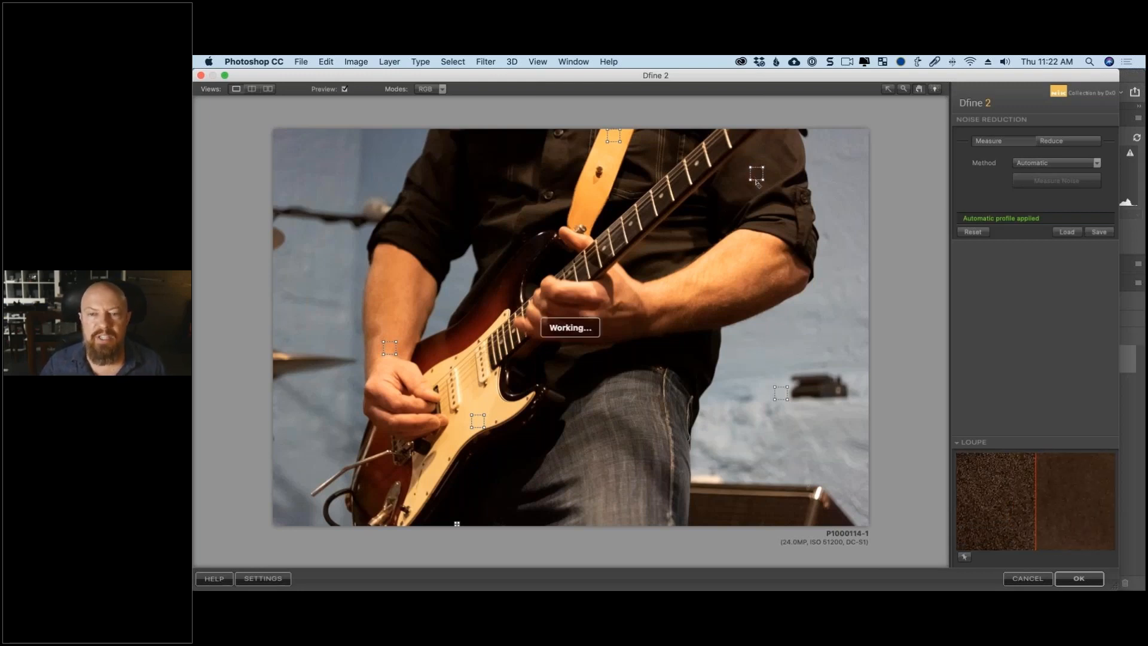
- Switch noise measurement to Manual, remove the sleeve sample, add one on the blue wall beside the sleeve, and measure the noise
{"action": "mouse_move", "coordinate": [757, 174]}
{"action": "left_mouse_down"}
{"action": "mouse_move", "coordinate": [721, 200]}
{"action": "mouse_move", "coordinate": [737, 178]}
{"action": "mouse_move", "coordinate": [755, 183]}
{"action": "left_mouse_up"}
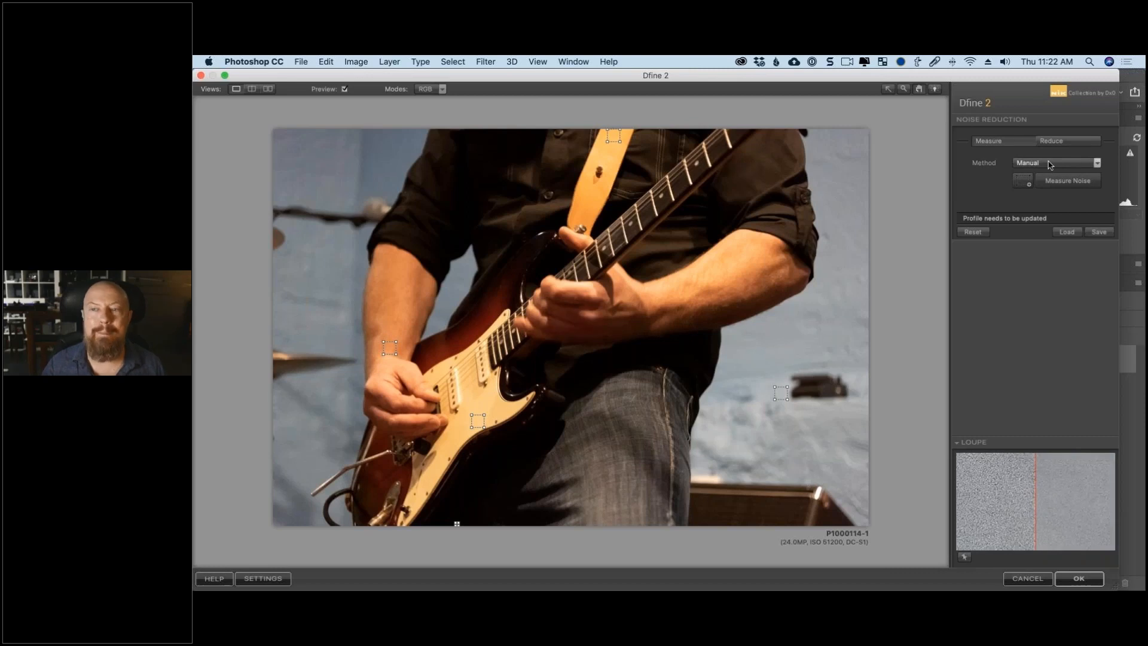
{"action": "left_click", "coordinate": [1023, 182]}
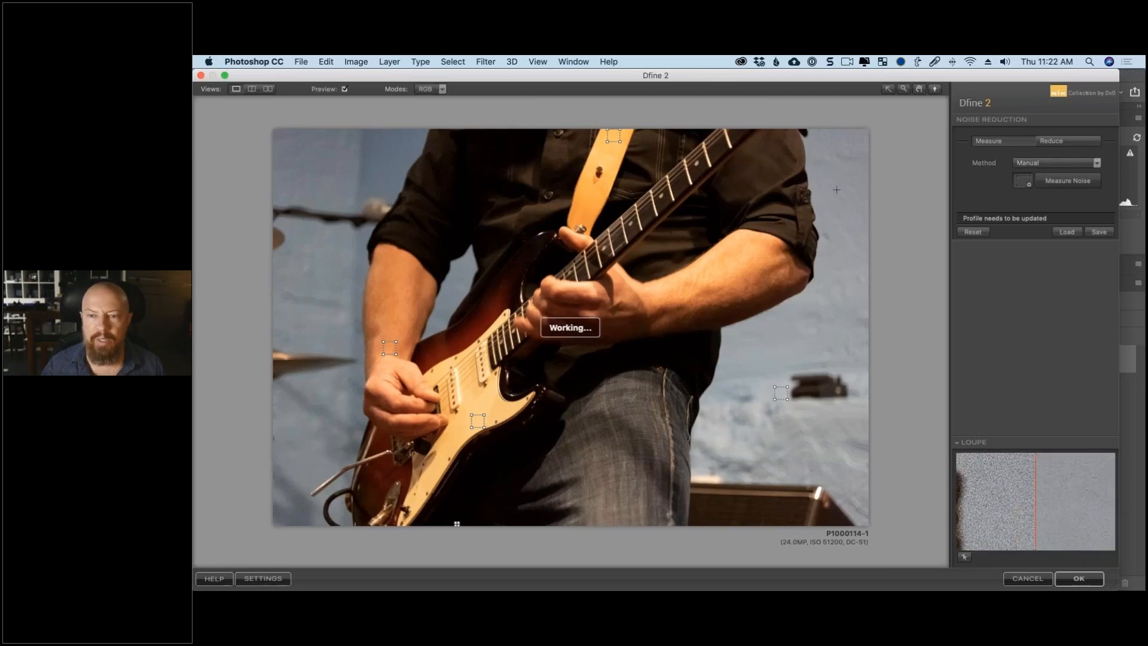
{"action": "left_click_drag", "start_coordinate": [834, 186], "coordinate": [859, 210]}
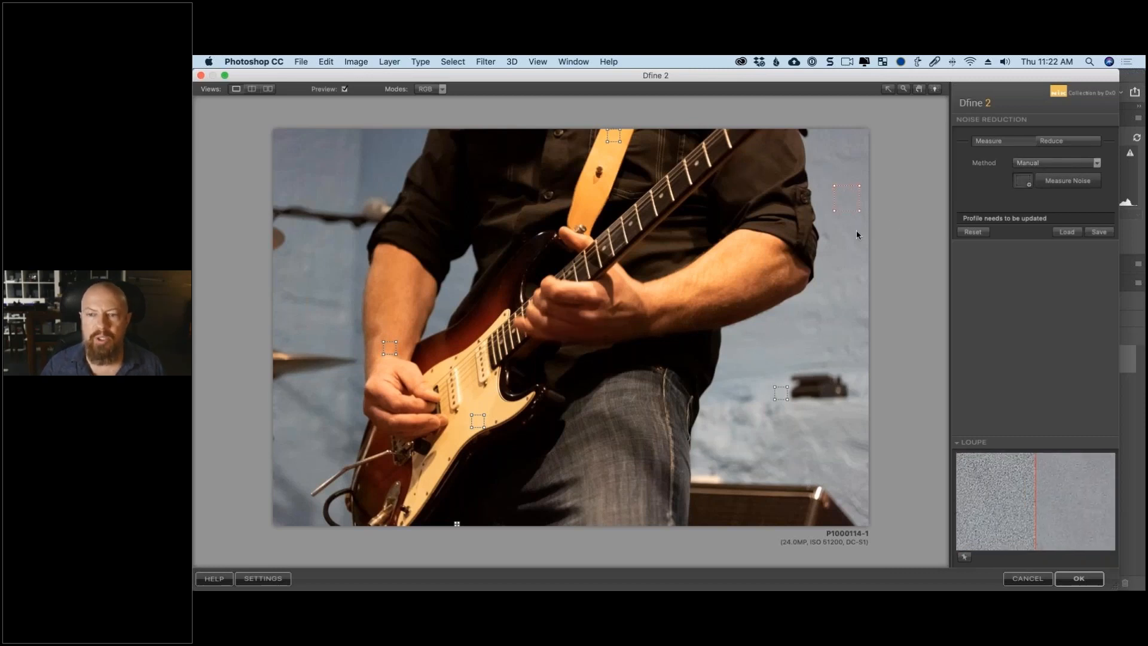
{"action": "left_click", "coordinate": [1061, 183]}
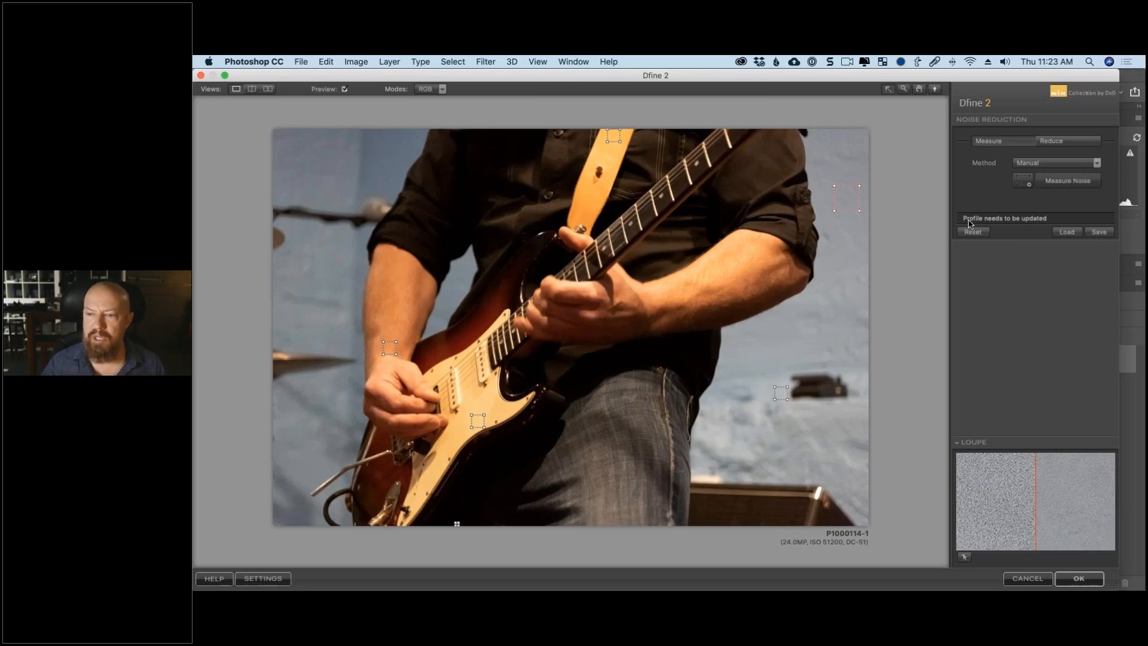
{"action": "left_click", "coordinate": [1063, 187]}
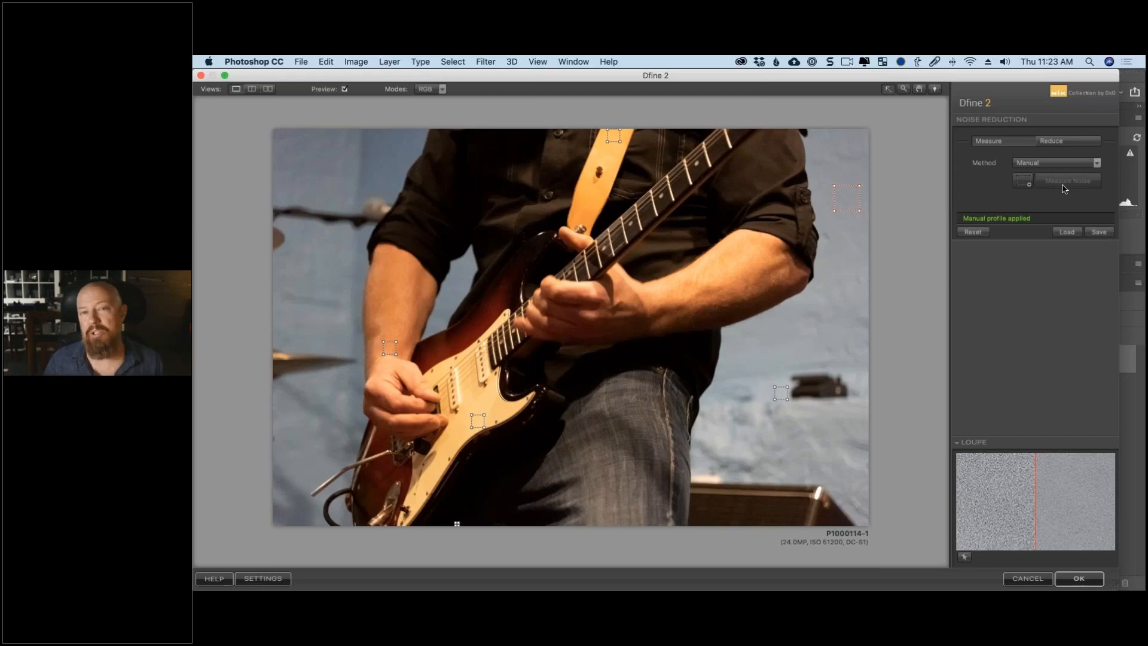
- Set the measurement method back to Automatic, reset the noise profile, and measure the noise again
{"action": "left_click", "coordinate": [1038, 163]}
{"action": "left_click", "coordinate": [1039, 179]}
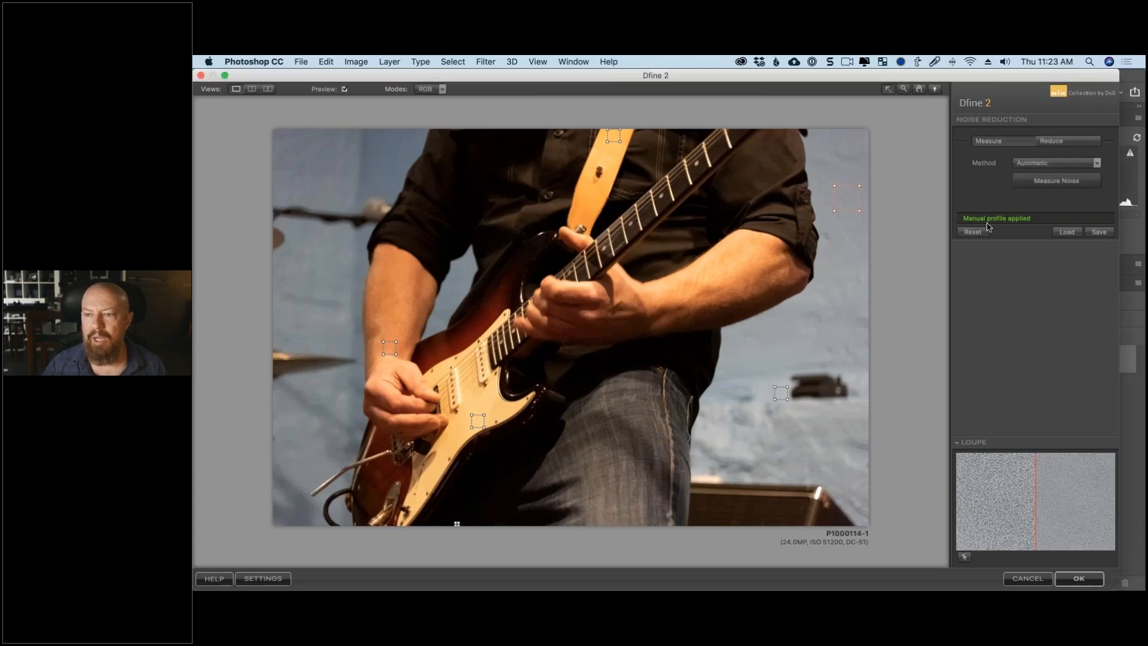
{"action": "left_click", "coordinate": [972, 233]}
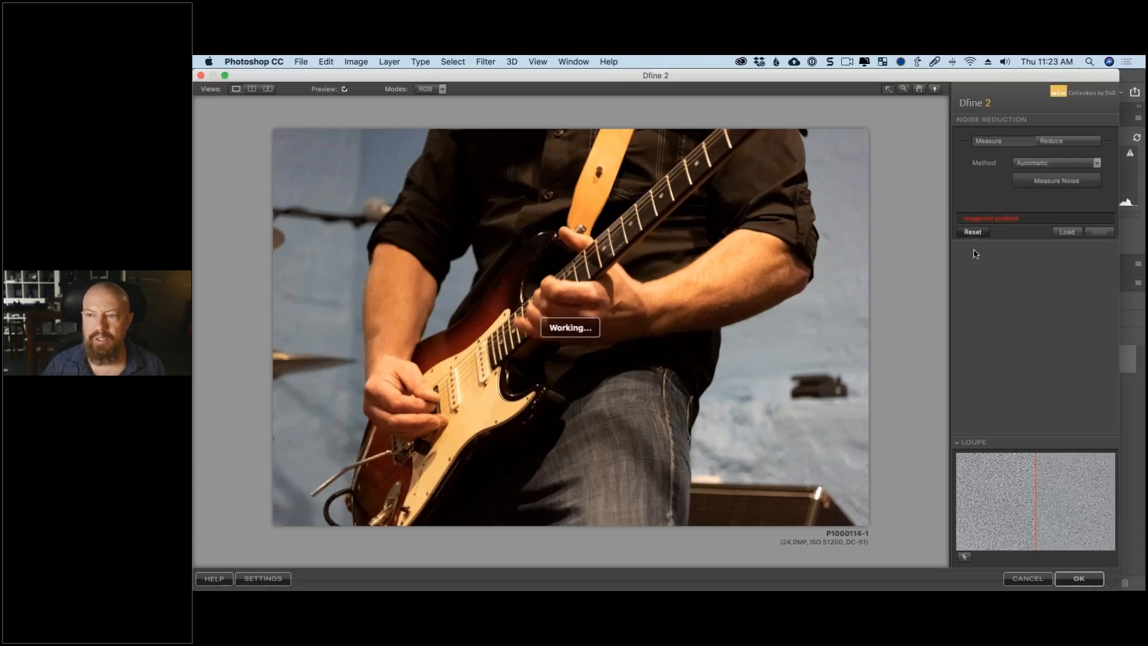
{"action": "left_click", "coordinate": [1037, 181]}
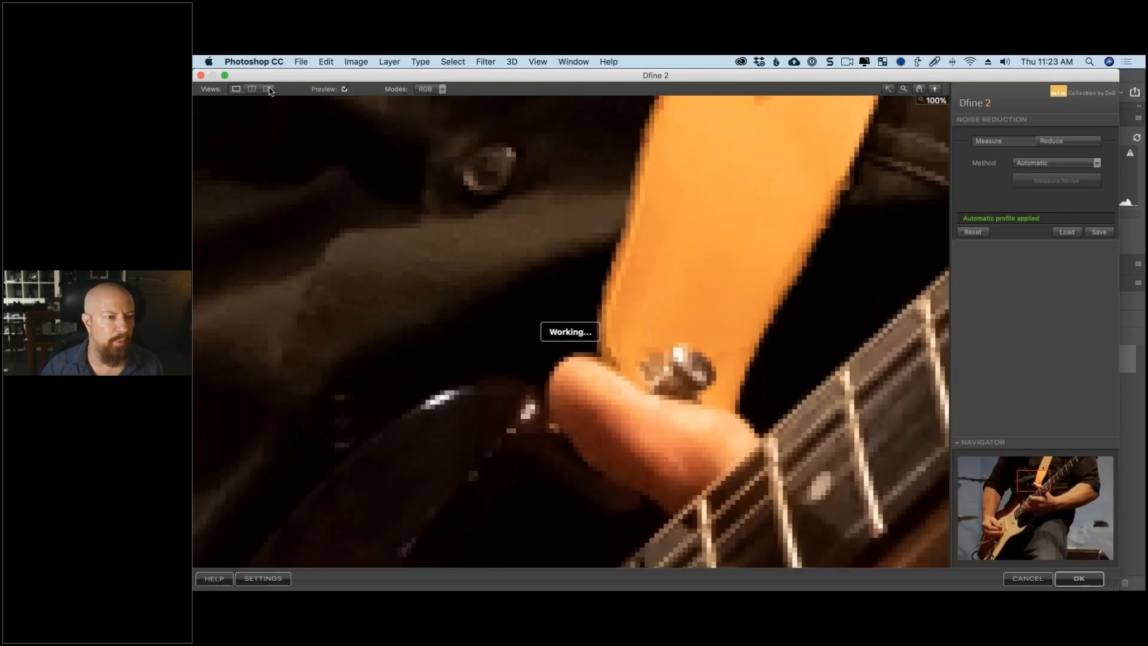
- Examine the fretboard, strap, shirt, blue background and forearm at 100%, comparing the original and noise-reduced images side by side
{"action": "left_click", "coordinate": [268, 89]}
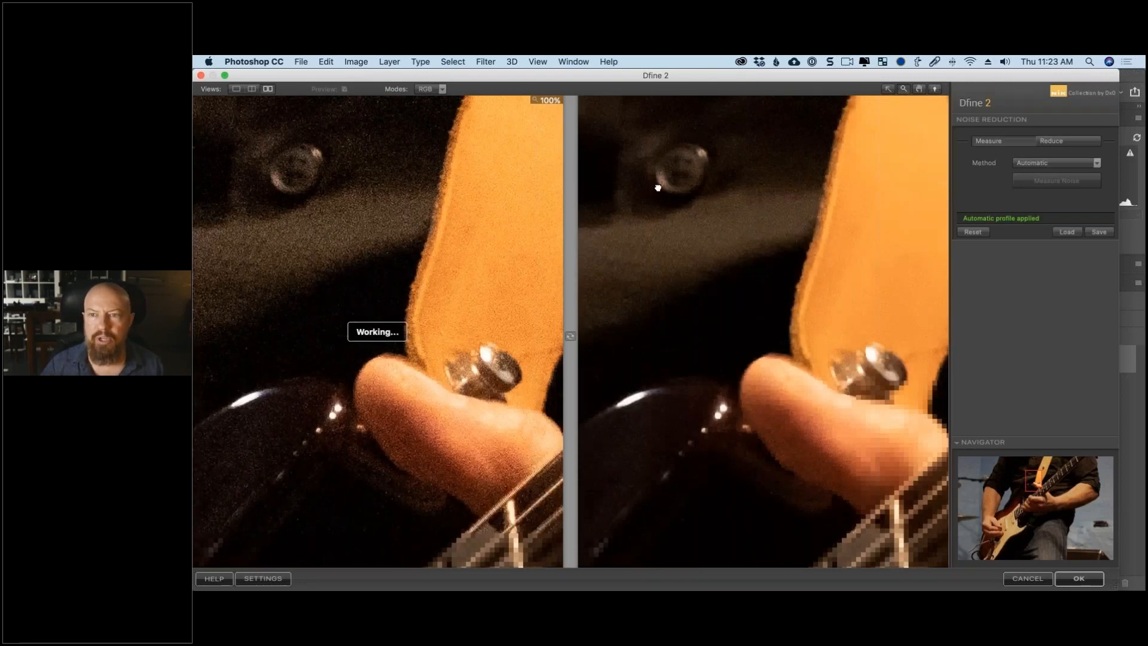
{"action": "left_click_drag", "start_coordinate": [855, 322], "coordinate": [658, 188]}
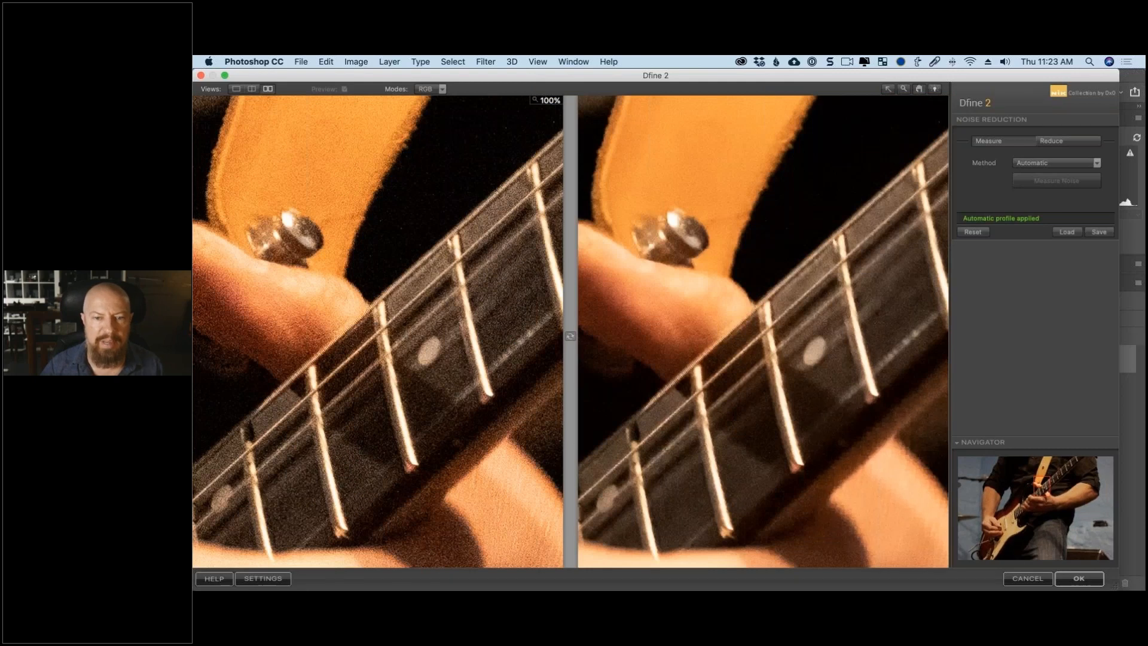
{"action": "left_click_drag", "start_coordinate": [512, 179], "coordinate": [1010, 338]}
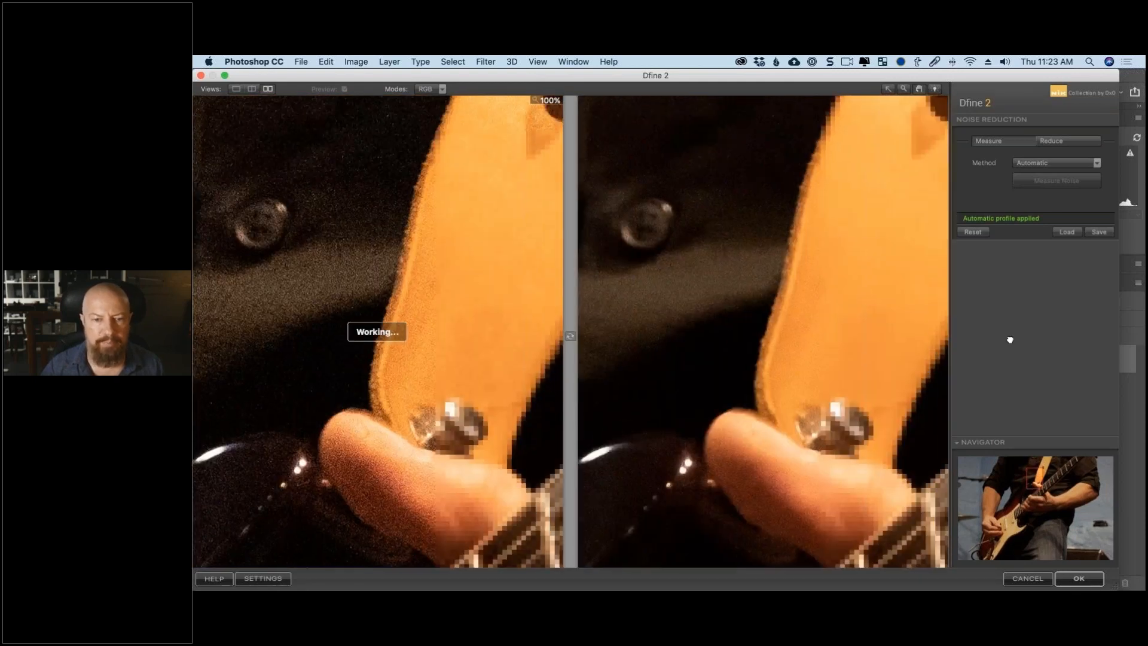
{"action": "left_click_drag", "start_coordinate": [688, 332], "coordinate": [942, 346]}
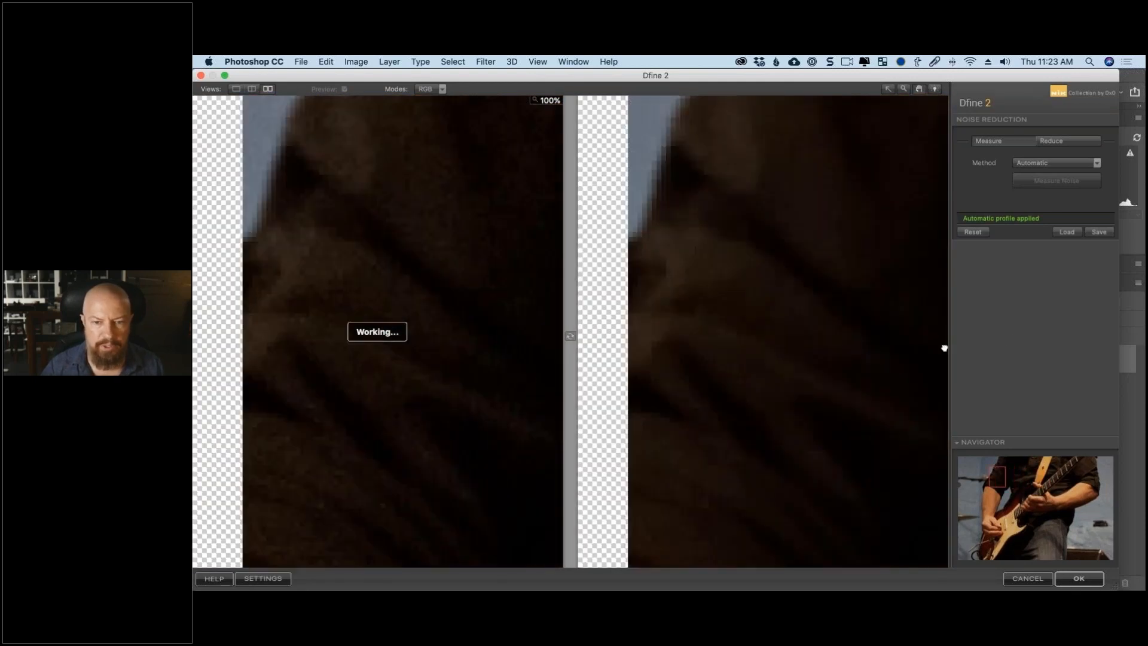
{"action": "left_click_drag", "start_coordinate": [682, 328], "coordinate": [1054, 413]}
{"action": "left_click_drag", "start_coordinate": [623, 269], "coordinate": [699, 333]}
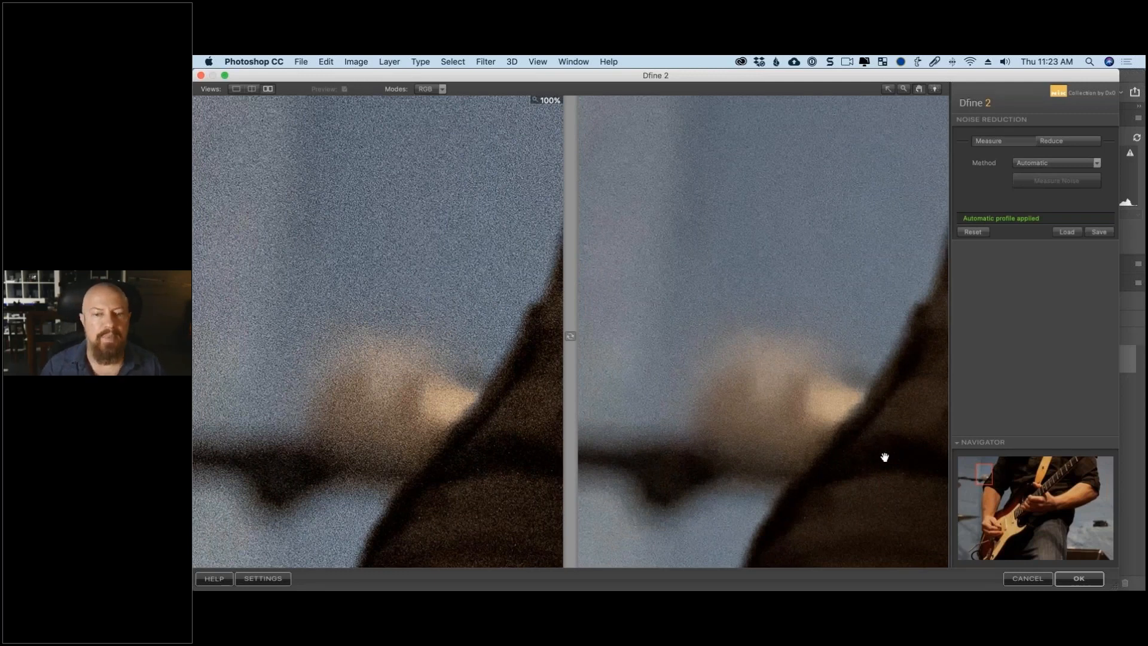
{"action": "left_click_drag", "start_coordinate": [656, 332], "coordinate": [807, 249]}
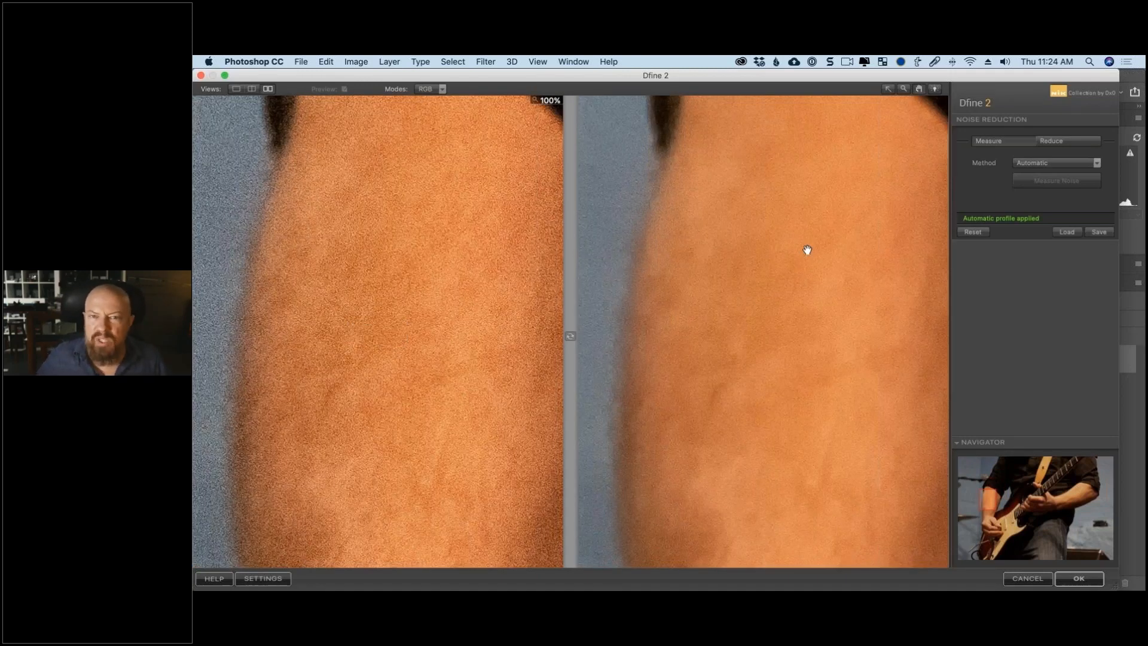
{"action": "left_click_drag", "start_coordinate": [807, 250], "coordinate": [930, 271]}
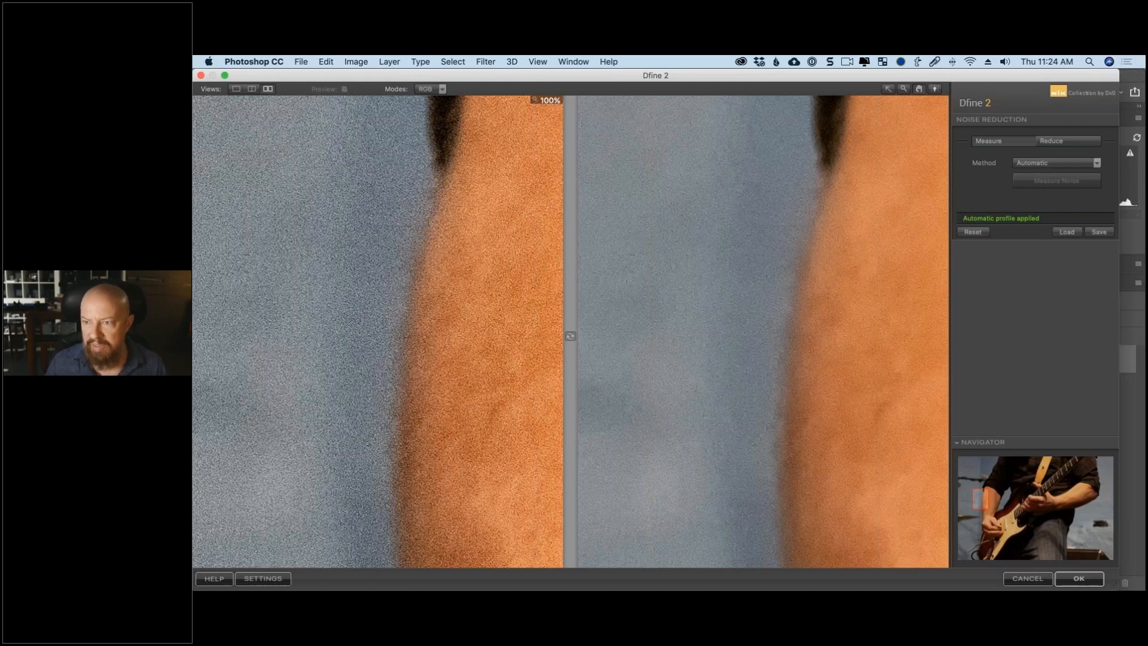
- Switch from measuring to reducing noise, try Contrast Noise at 123% and 172%, and set it back to 100%
{"action": "left_click", "coordinate": [1057, 141]}
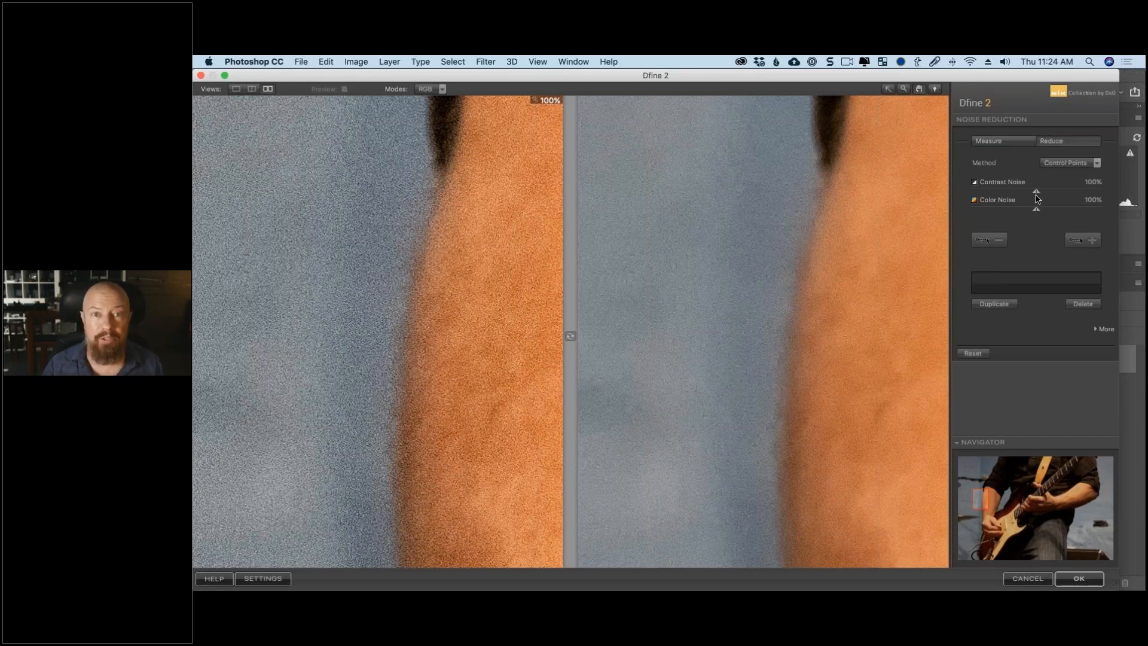
{"action": "left_click_drag", "start_coordinate": [1038, 195], "coordinate": [1053, 195]}
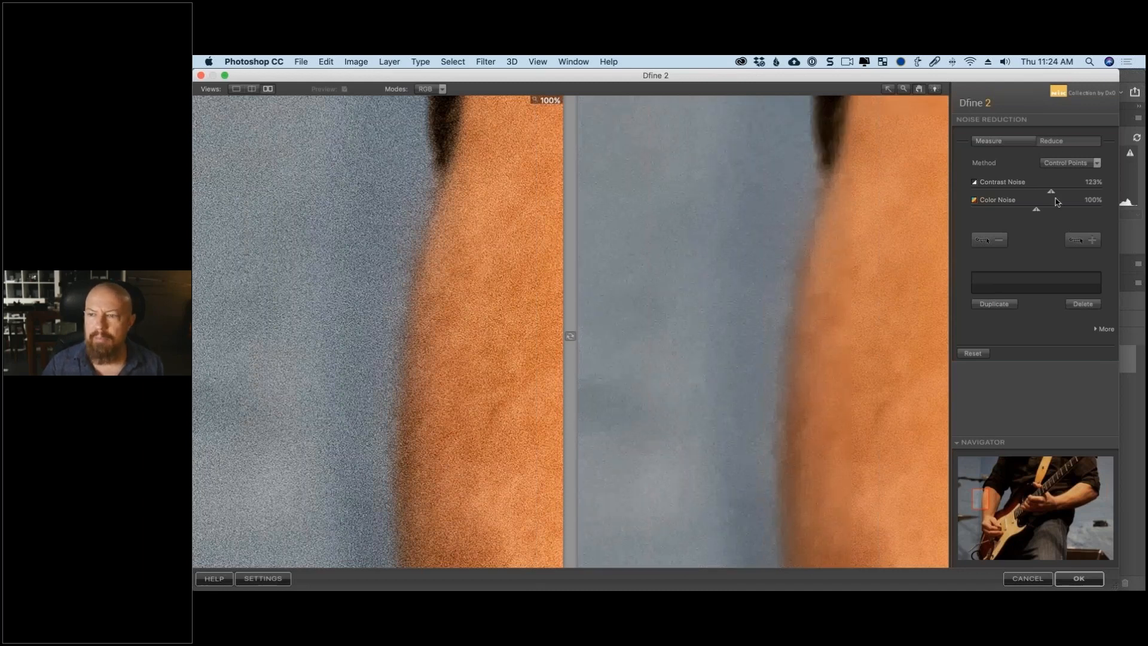
{"action": "left_click", "coordinate": [1080, 192]}
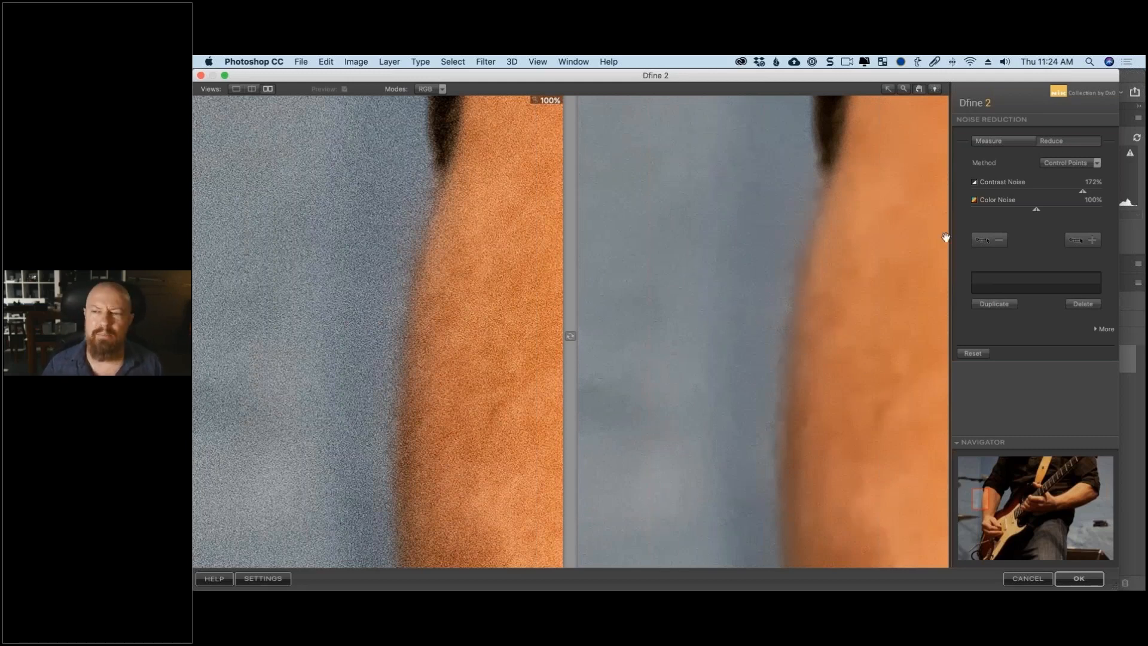
{"action": "left_click_drag", "start_coordinate": [1082, 192], "coordinate": [1037, 194]}
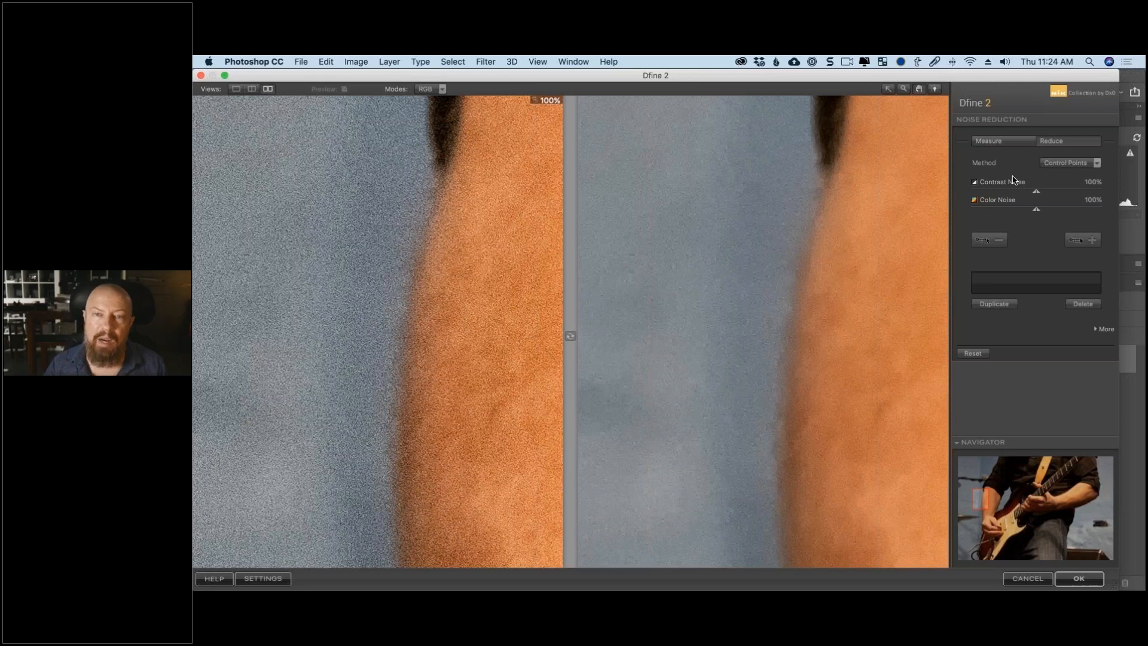
- Show the whole photo as a single image and, with the Control Points method, add a reduction point on the blue wall below the fretting forearm
{"action": "left_click", "coordinate": [1098, 167]}
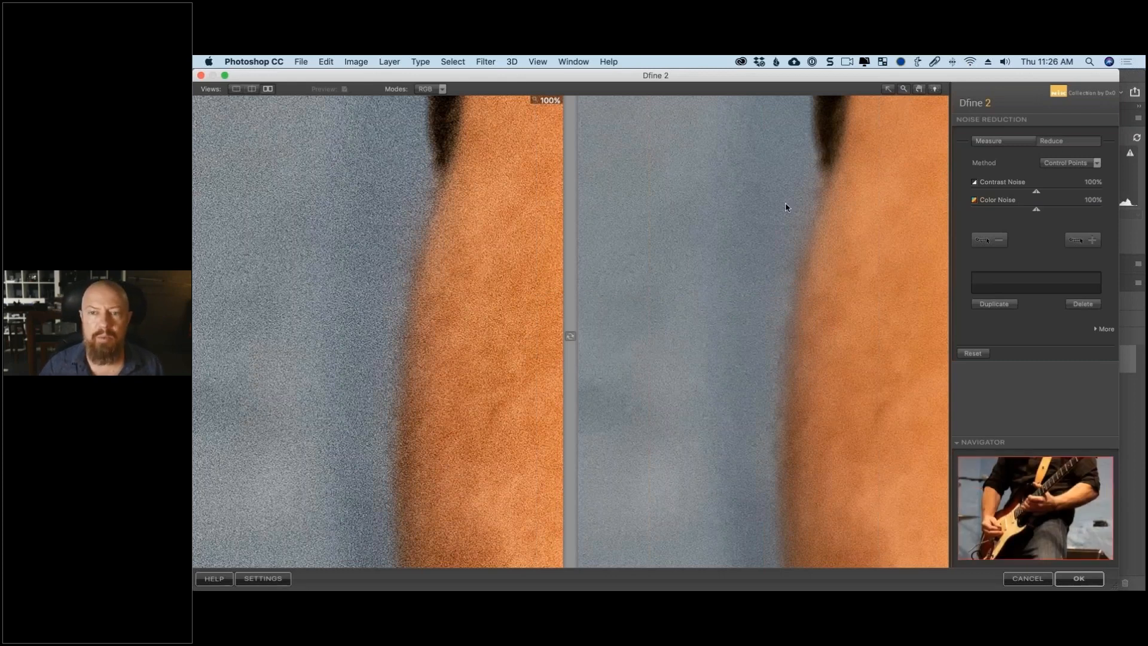
{"action": "left_click", "coordinate": [691, 258]}
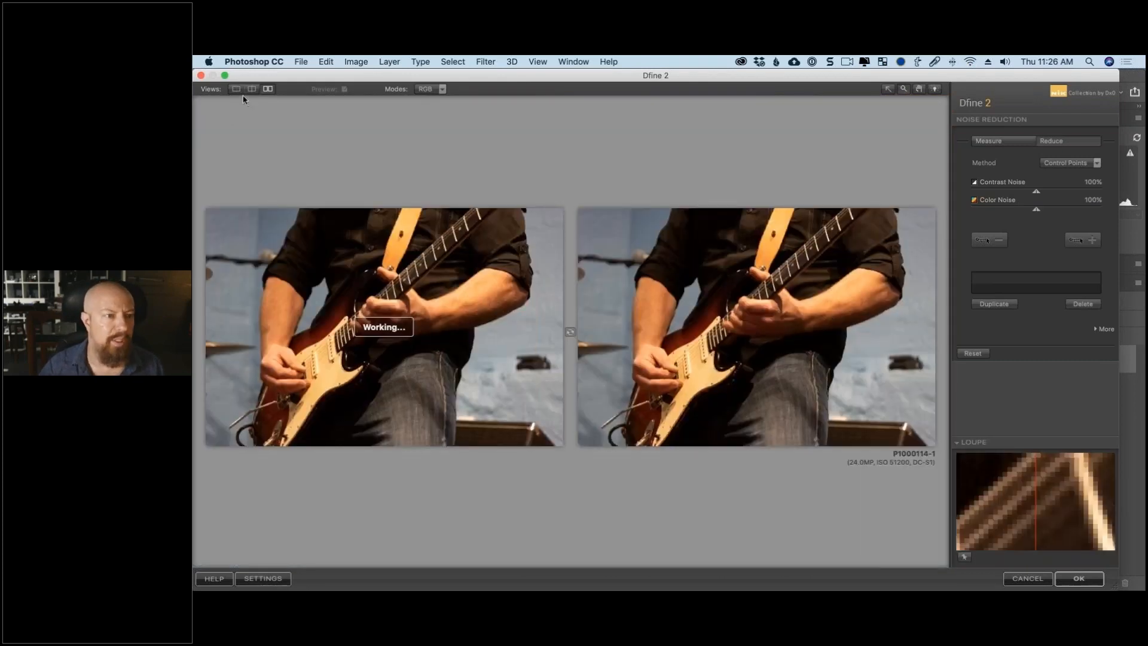
{"action": "left_click", "coordinate": [236, 90]}
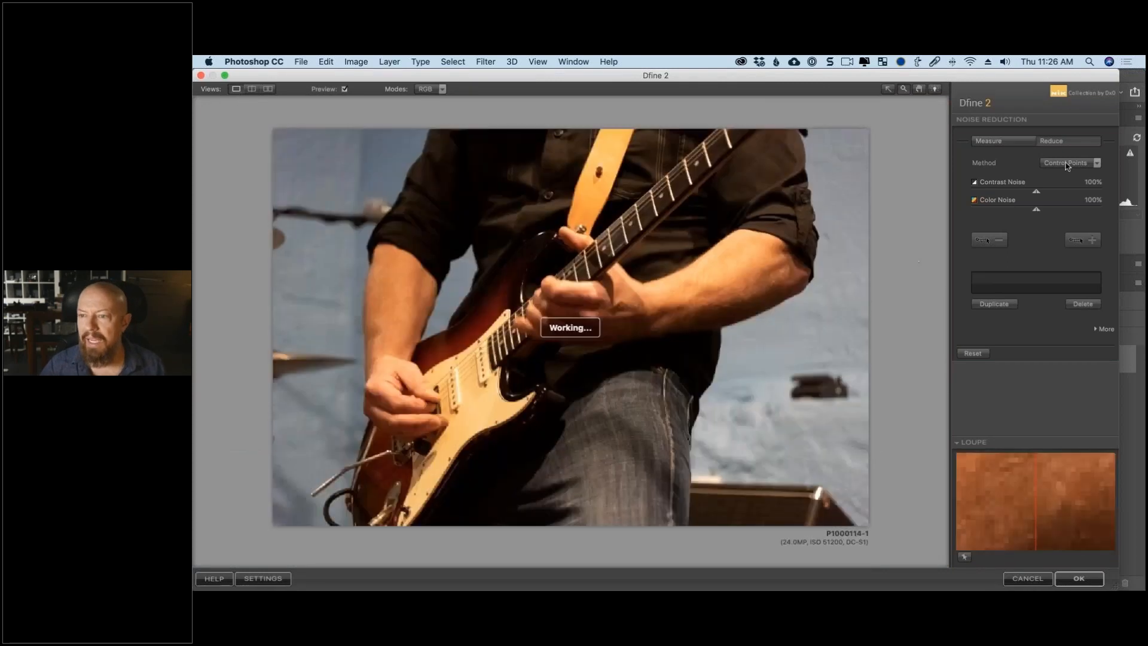
{"action": "left_click", "coordinate": [1067, 163]}
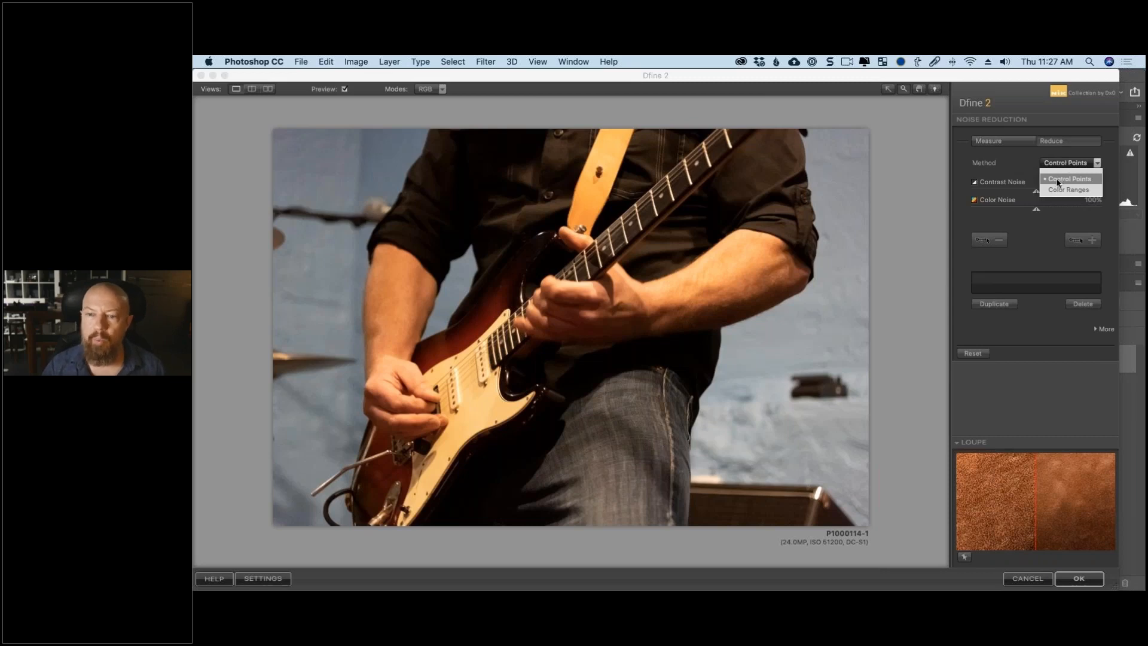
{"action": "left_click", "coordinate": [1057, 181]}
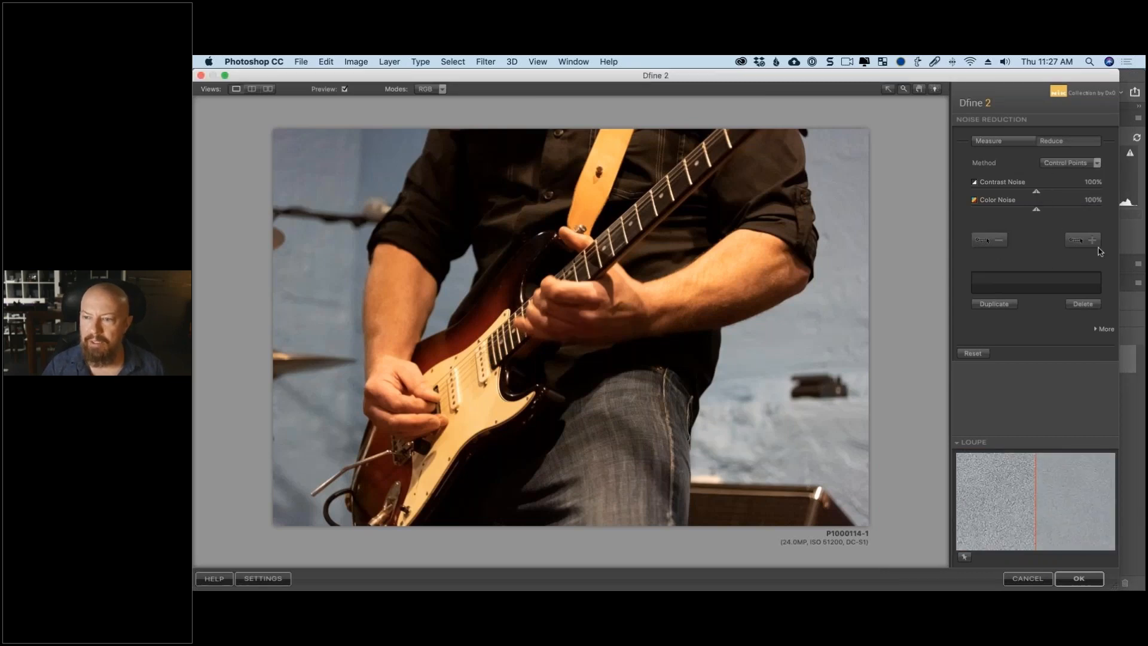
{"action": "left_click", "coordinate": [1090, 240]}
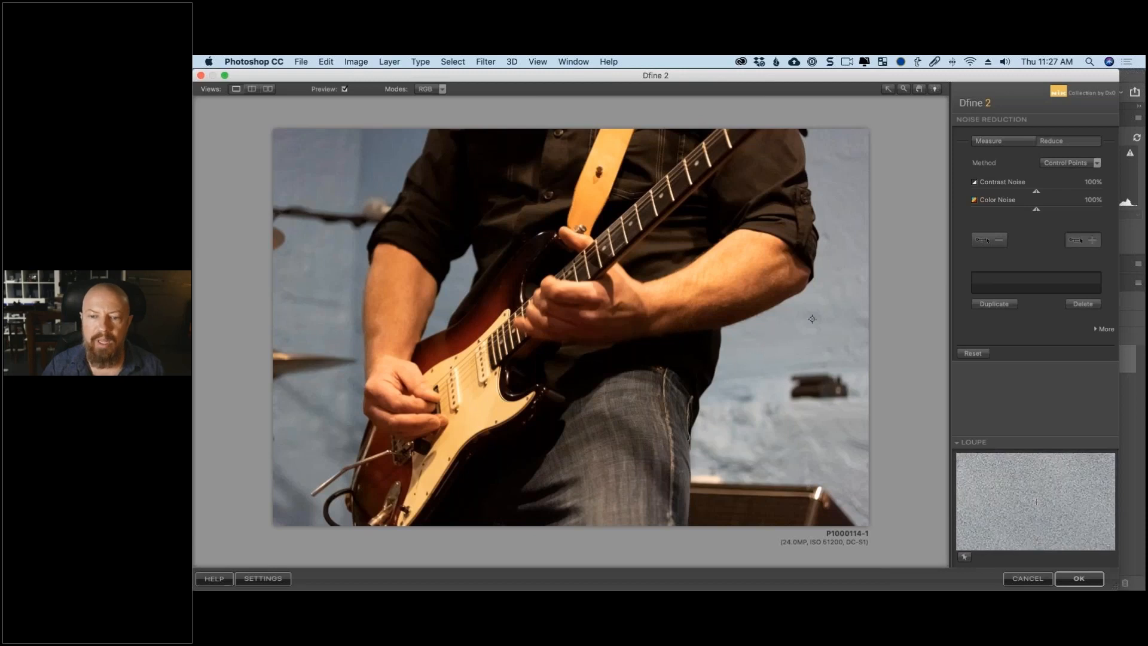
{"action": "left_click", "coordinate": [770, 323]}
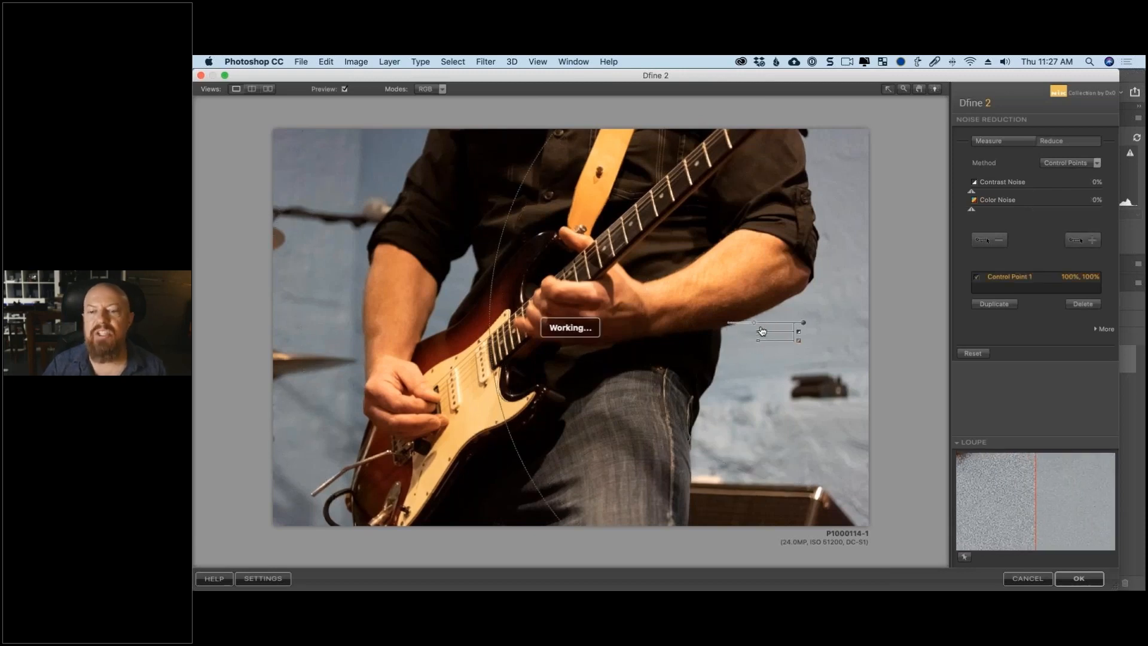
- Shrink the wall control point's radius, shift the point slightly, then enlarge its radius to cover nearly the whole photo and shrink it again
{"action": "left_click_drag", "start_coordinate": [761, 330], "coordinate": [764, 332]}
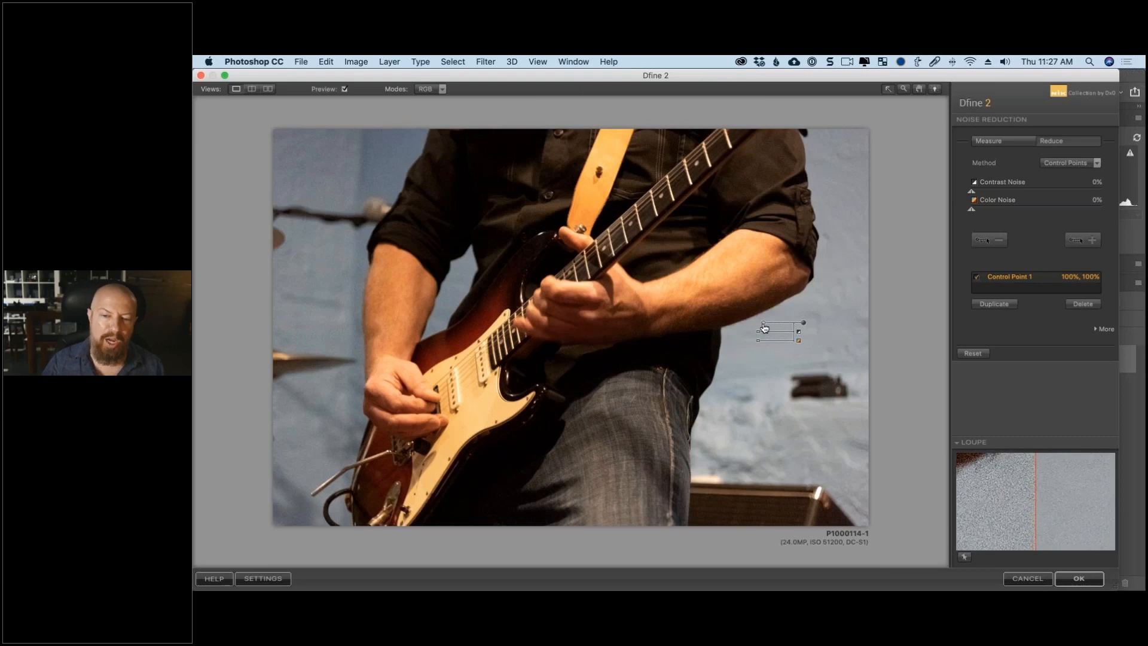
{"action": "left_click_drag", "start_coordinate": [764, 327], "coordinate": [801, 332]}
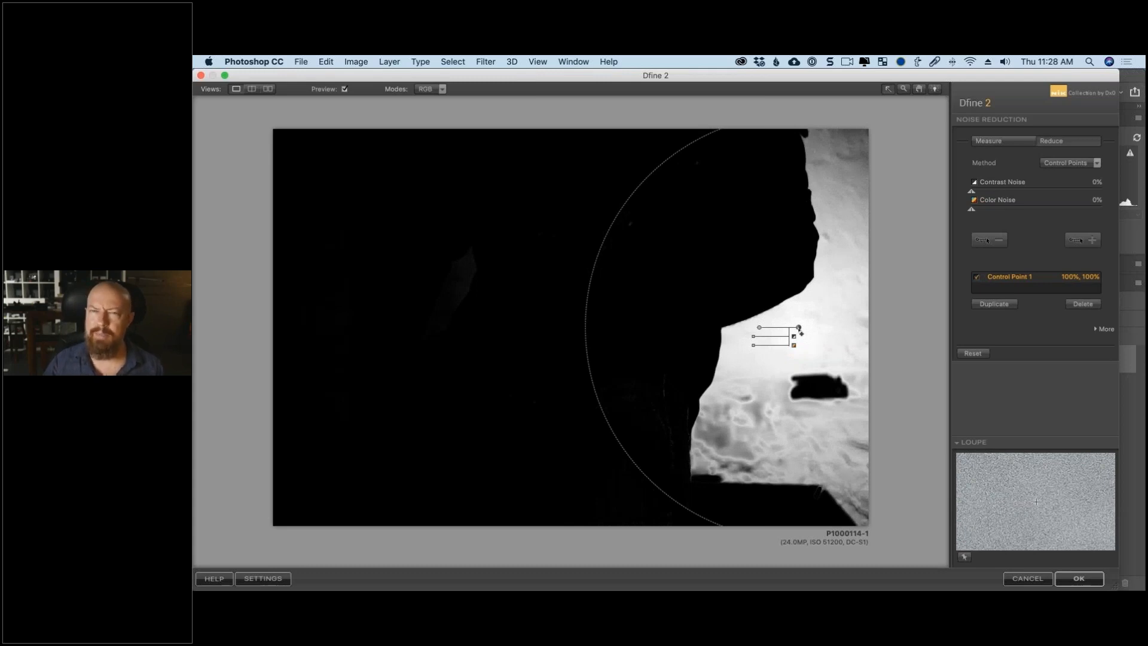
{"action": "left_click_drag", "start_coordinate": [801, 332], "coordinate": [804, 333]}
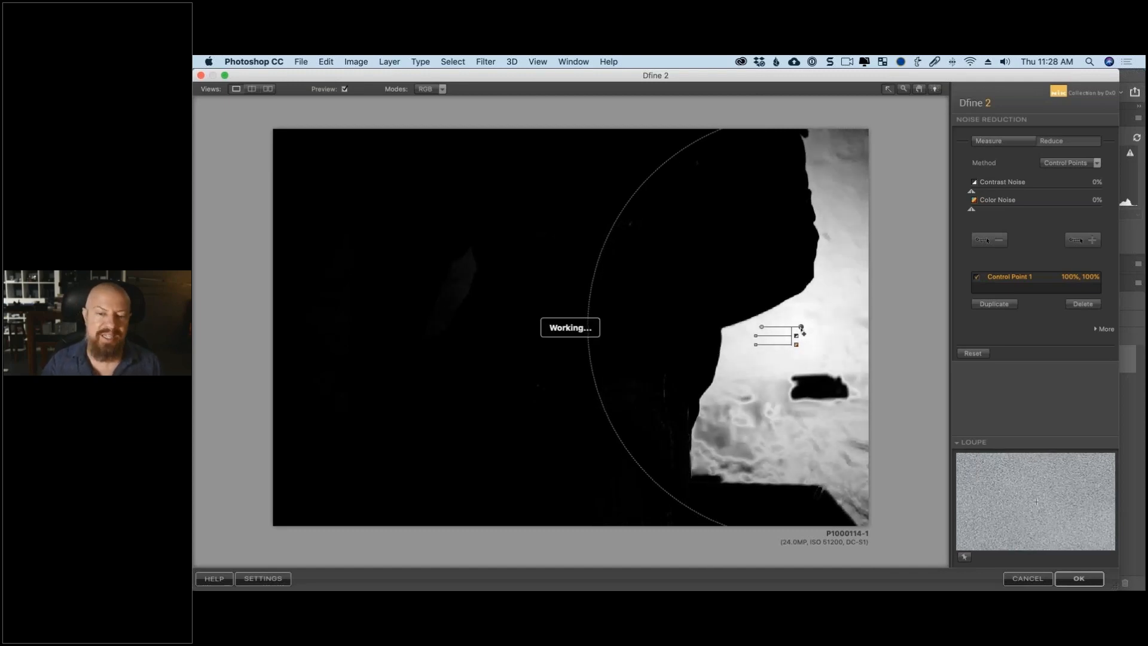
{"action": "left_click_drag", "start_coordinate": [804, 333], "coordinate": [799, 335]}
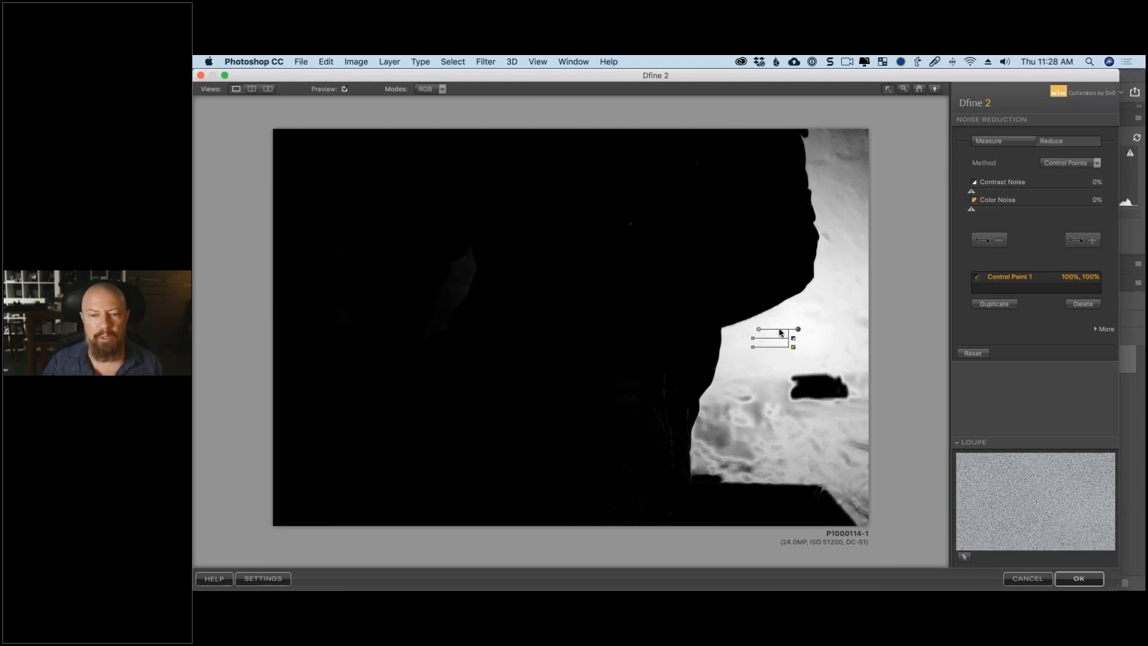
{"action": "left_click_drag", "start_coordinate": [760, 329], "coordinate": [677, 330]}
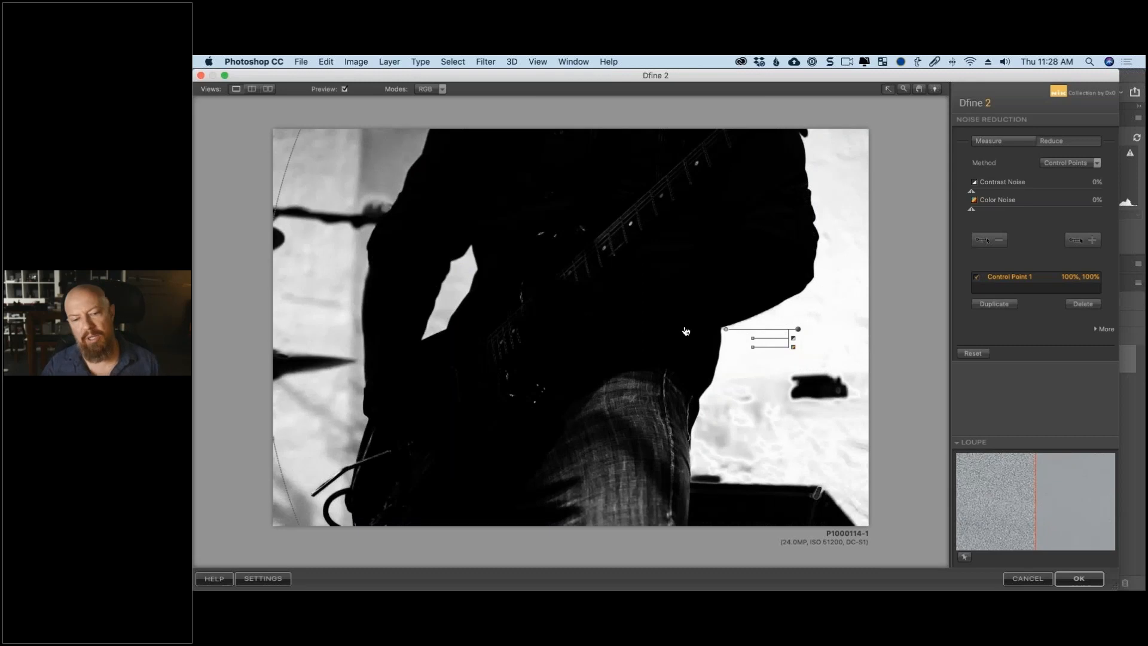
{"action": "left_click_drag", "start_coordinate": [686, 331], "coordinate": [758, 335]}
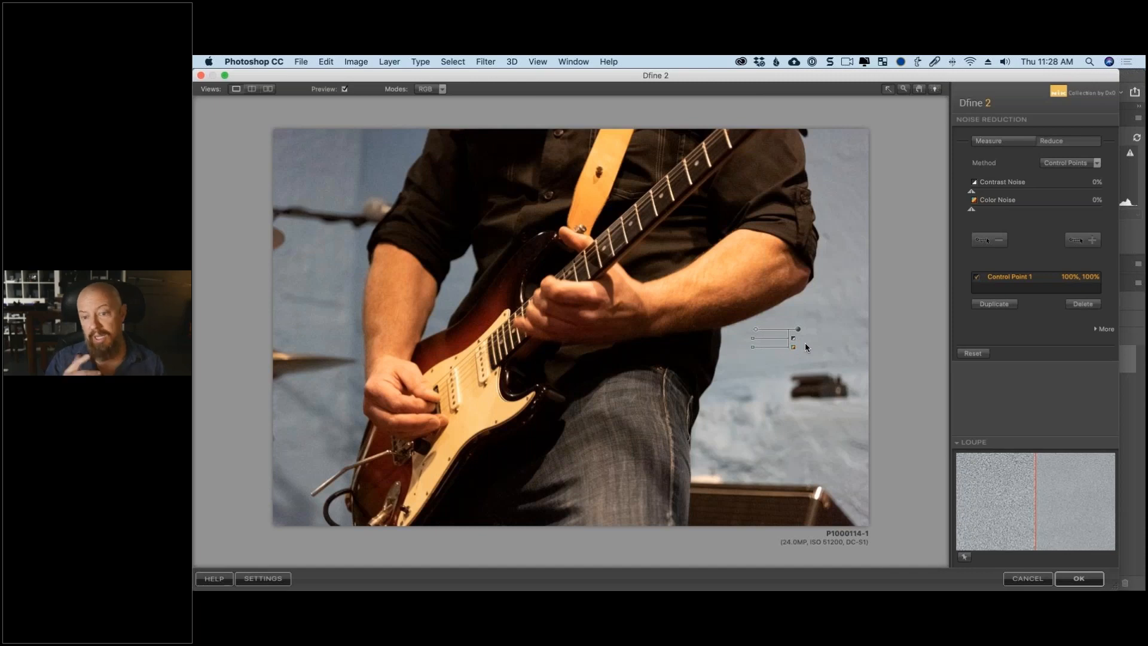
- Compare the original and reduced images side by side at 100% around the control point below the forearm
{"action": "left_click", "coordinate": [225, 75]}
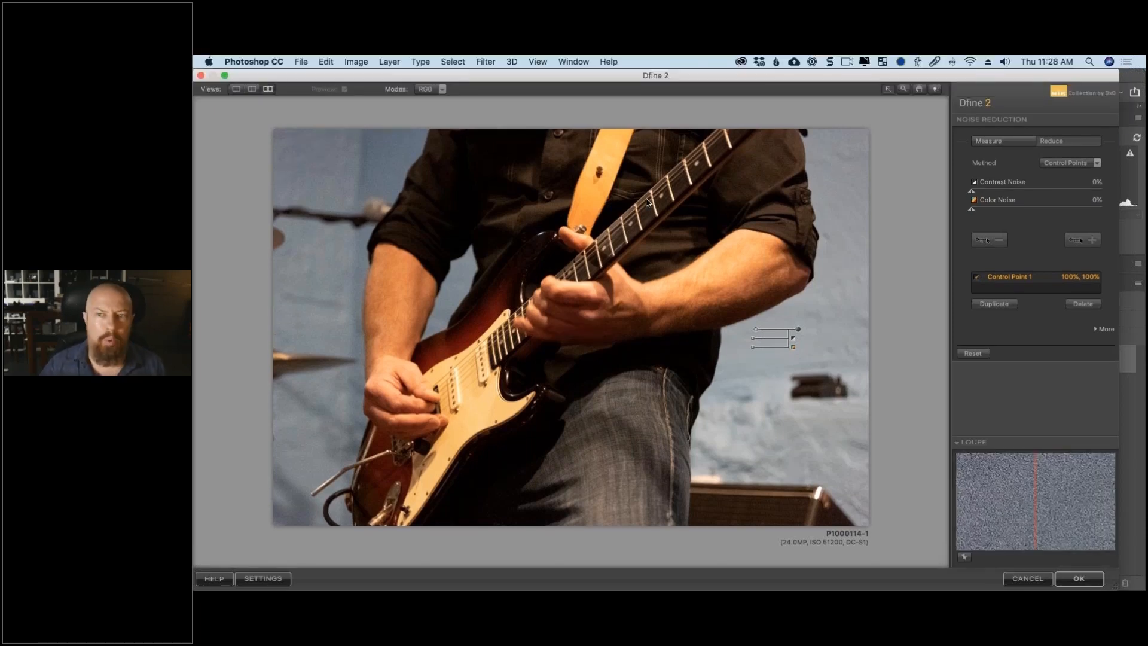
{"action": "left_click", "coordinate": [268, 90]}
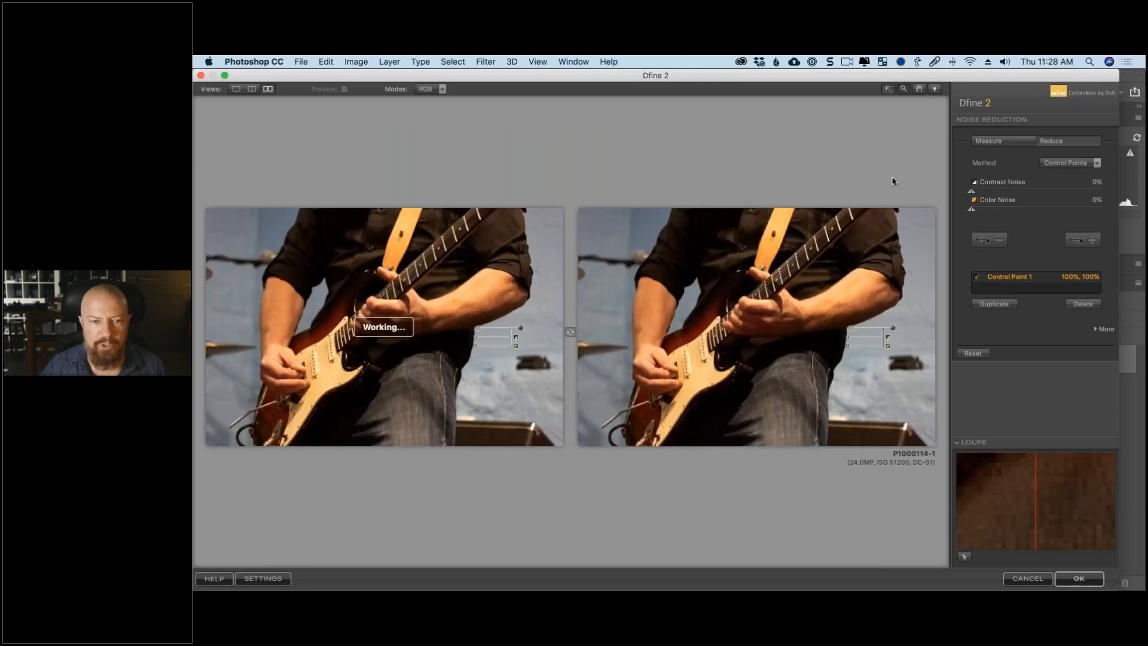
{"action": "left_click", "coordinate": [841, 328]}
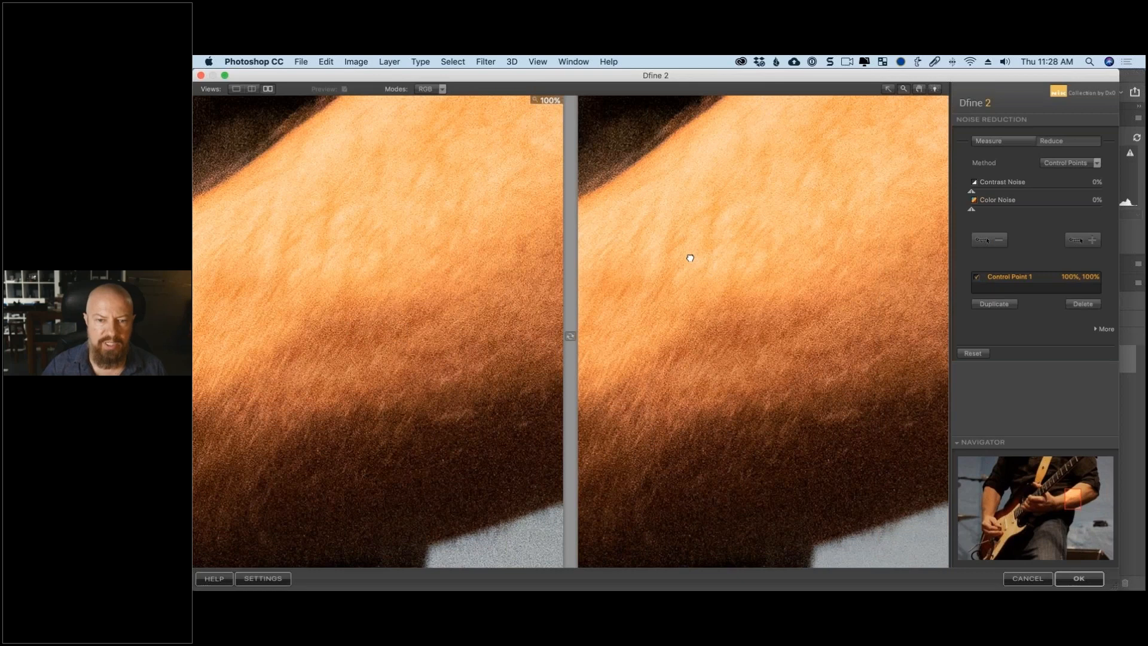
{"action": "left_click_drag", "start_coordinate": [690, 258], "coordinate": [466, 138]}
{"action": "left_click_drag", "start_coordinate": [782, 289], "coordinate": [562, 233]}
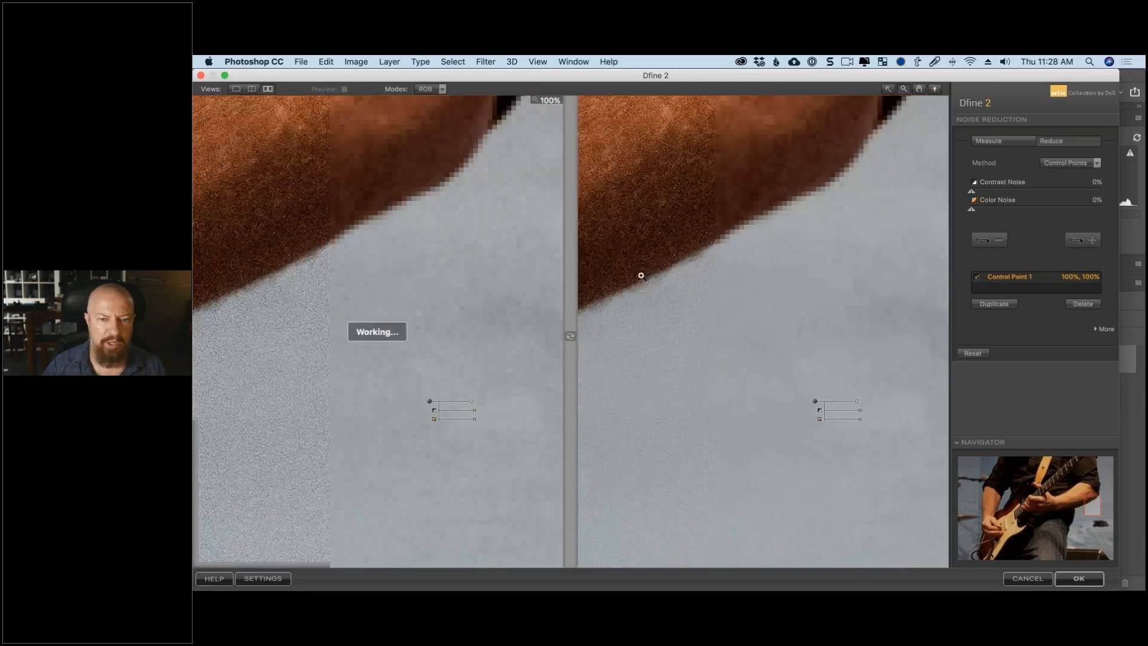
{"action": "left_click_drag", "start_coordinate": [687, 231], "coordinate": [704, 249]}
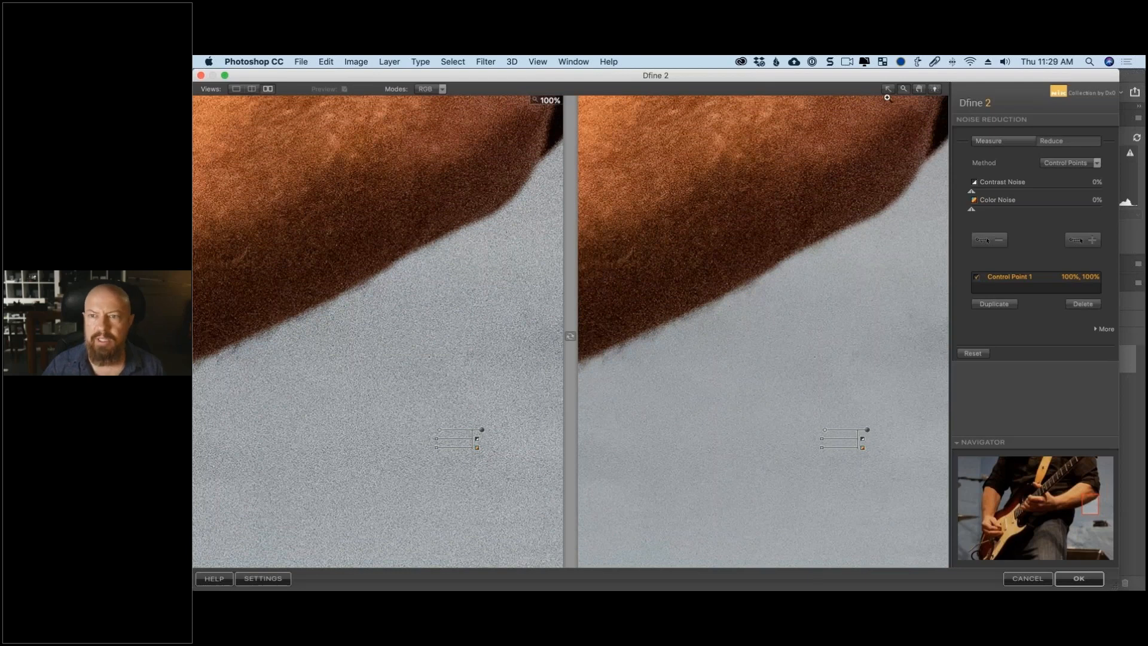
- Delete the control point below the forearm and place a new one on the blue wall beside the guitarist's picking arm
{"action": "left_click", "coordinate": [866, 431], "text": "alt"}
{"action": "key", "text": "Delete"}
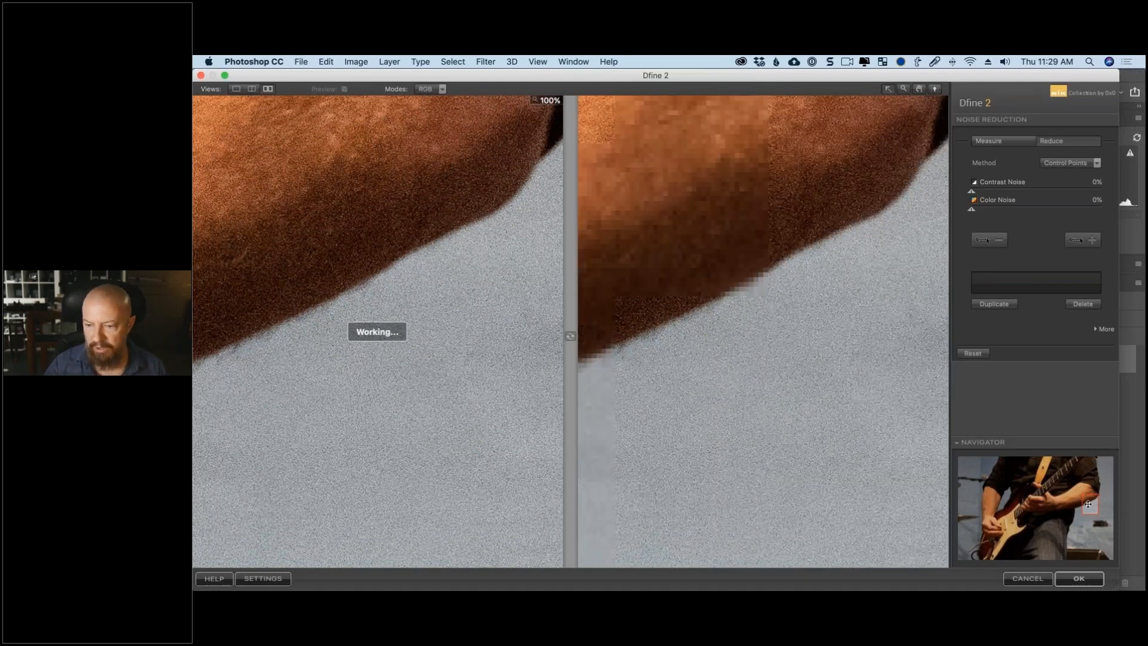
{"action": "left_click_drag", "start_coordinate": [1088, 504], "coordinate": [979, 496]}
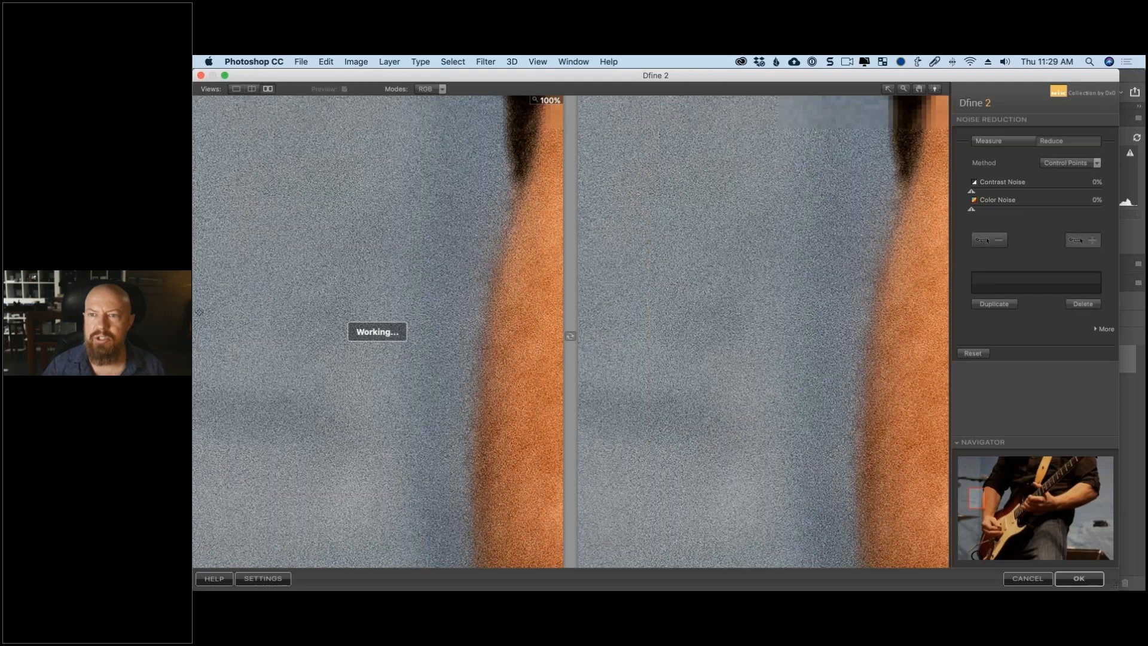
{"action": "left_click", "coordinate": [271, 299]}
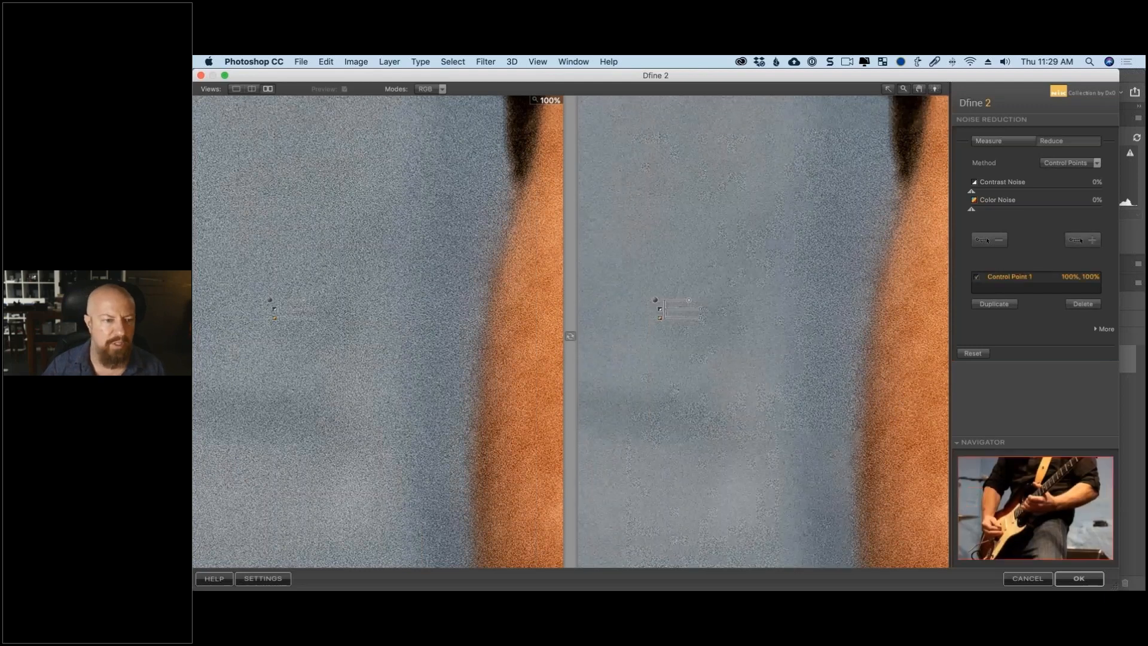
- Adjust the new control point's radius and move it slightly closer to the picking arm
{"action": "key", "text": "space"}
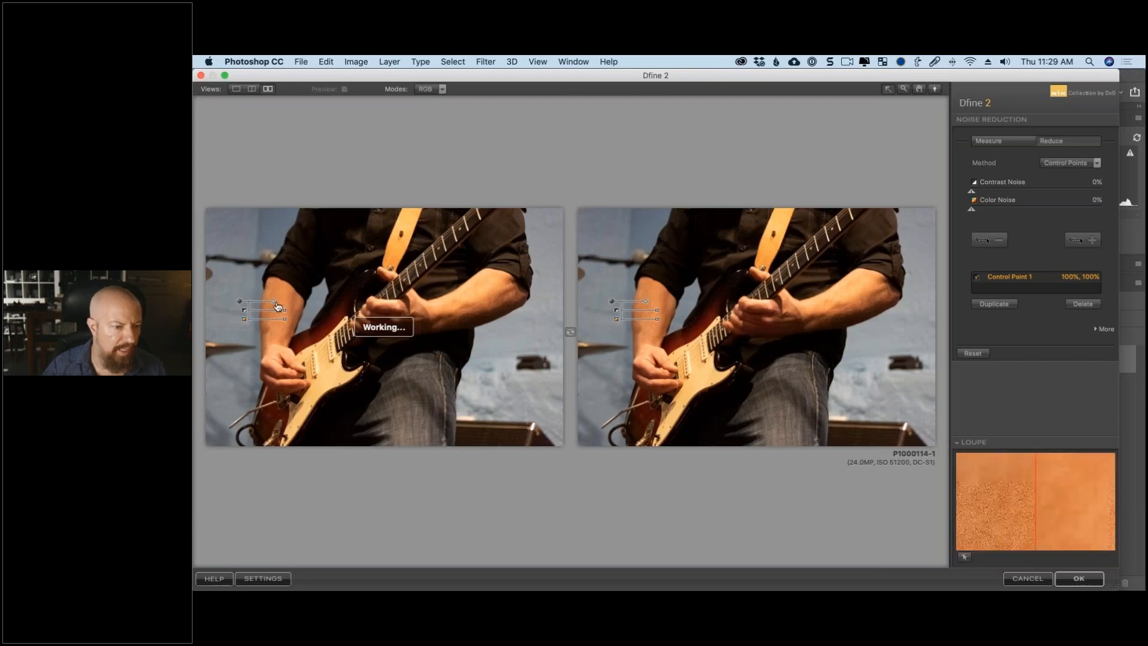
{"action": "left_click_drag", "start_coordinate": [276, 306], "coordinate": [250, 304]}
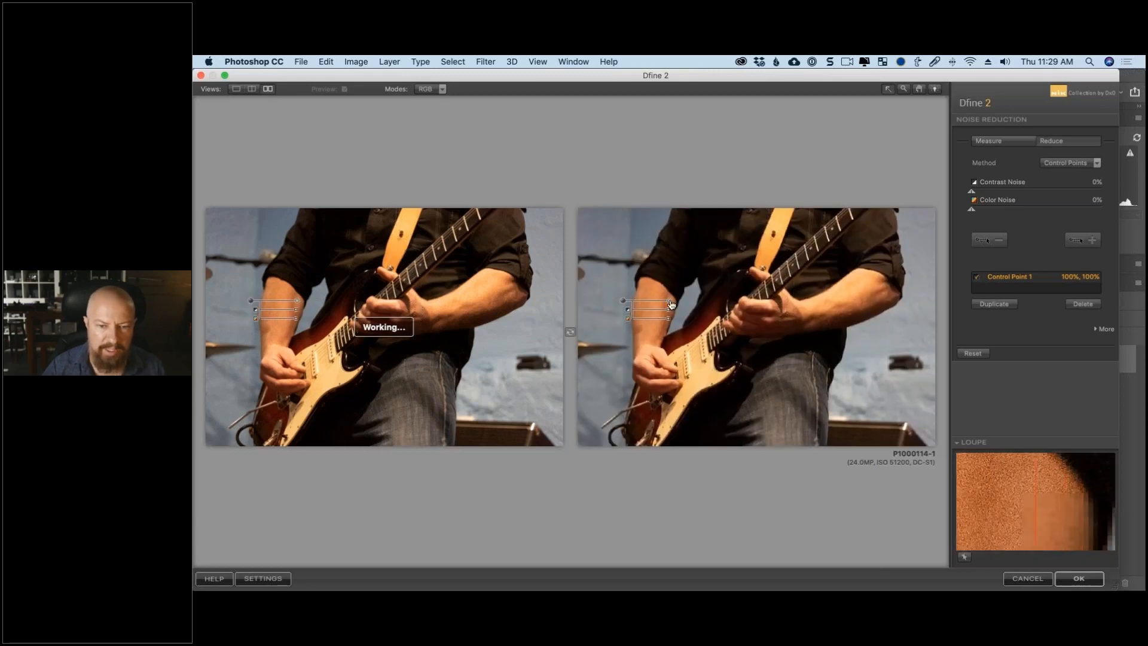
{"action": "left_click_drag", "start_coordinate": [670, 305], "coordinate": [675, 305]}
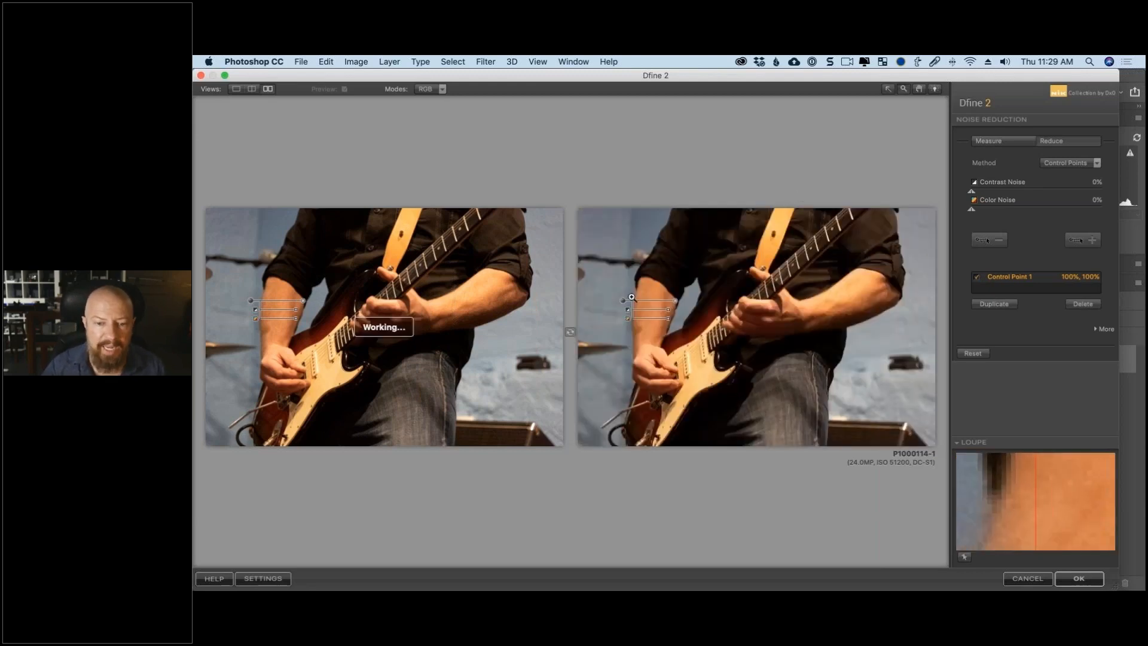
- Inspect the wall and picking arm at 100% and set the new control point's Contrast Noise to 200%
{"action": "left_click", "coordinate": [632, 296]}
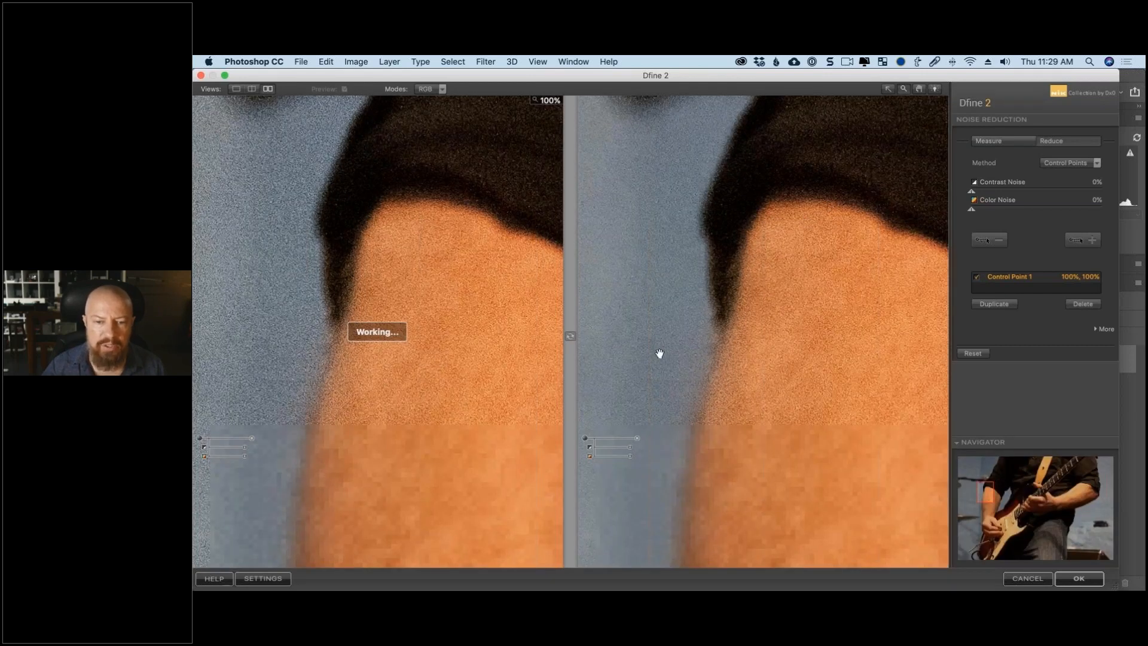
{"action": "left_click", "coordinate": [637, 389]}
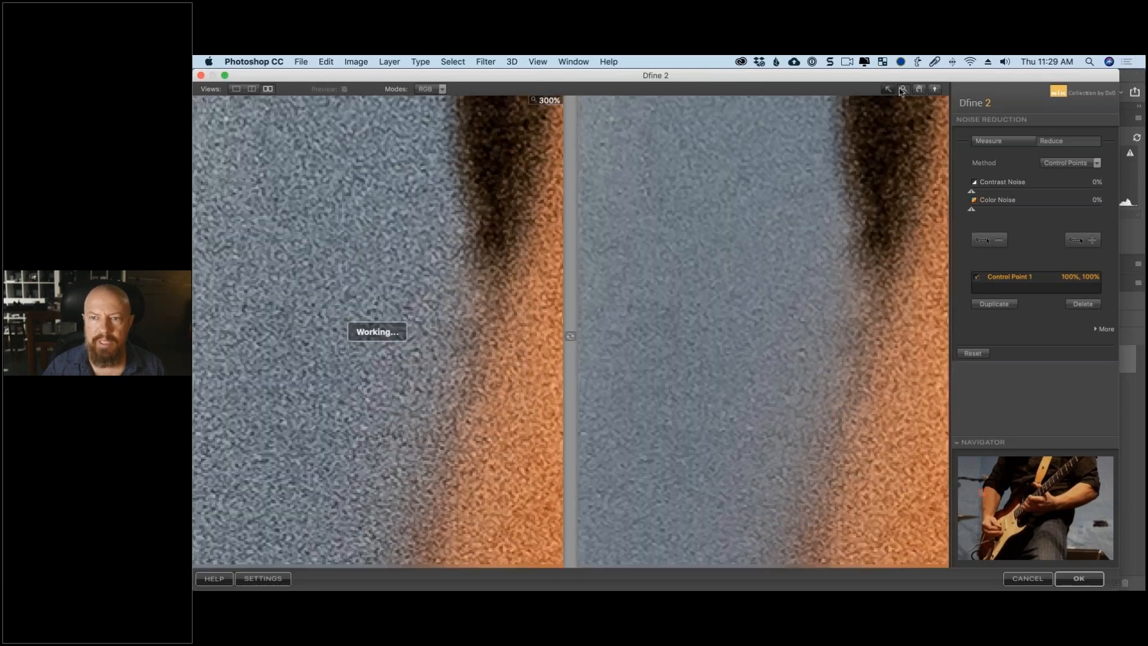
{"action": "double_click", "coordinate": [903, 89]}
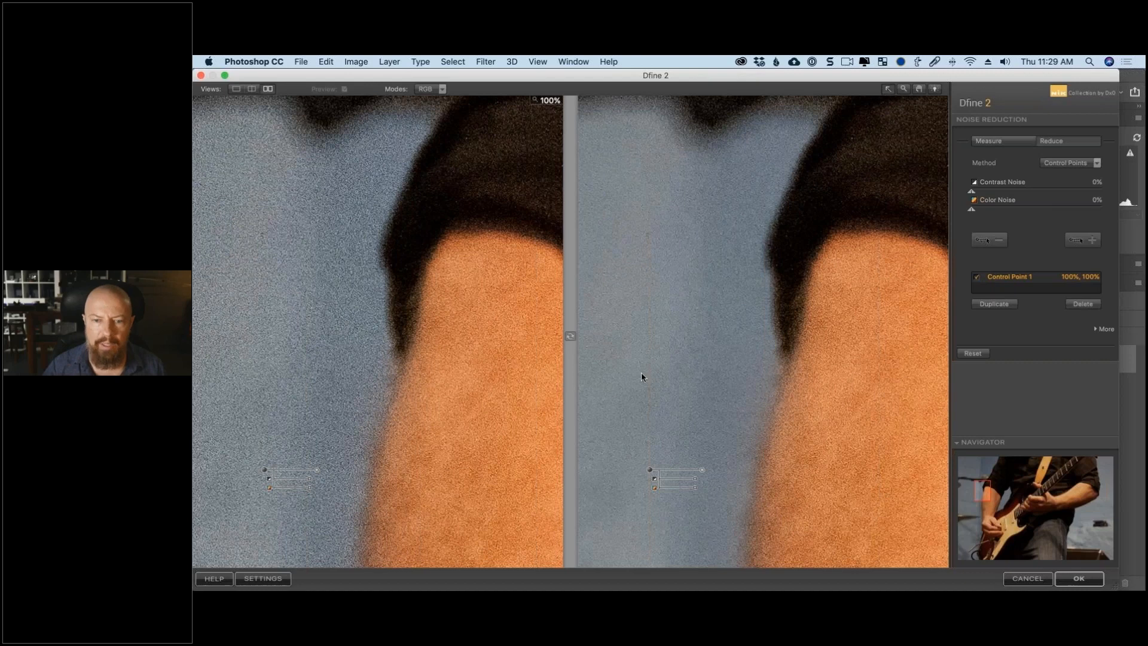
{"action": "left_click_drag", "start_coordinate": [705, 205], "coordinate": [705, 201]}
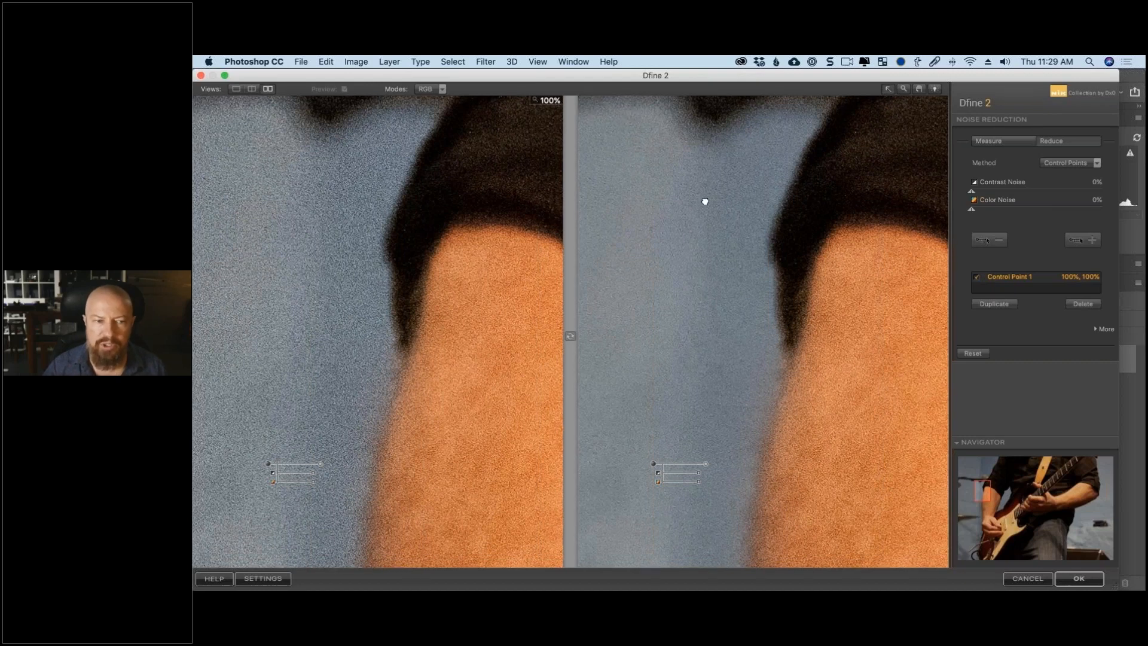
{"action": "left_click_drag", "start_coordinate": [659, 463], "coordinate": [724, 274]}
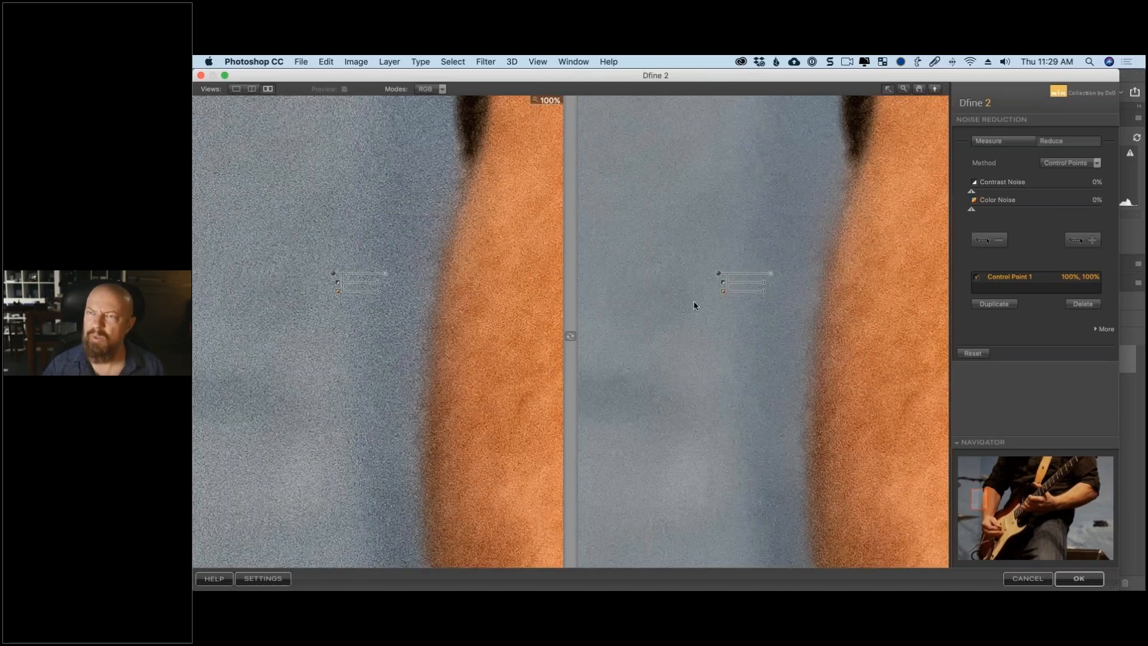
{"action": "left_click_drag", "start_coordinate": [642, 319], "coordinate": [584, 321]}
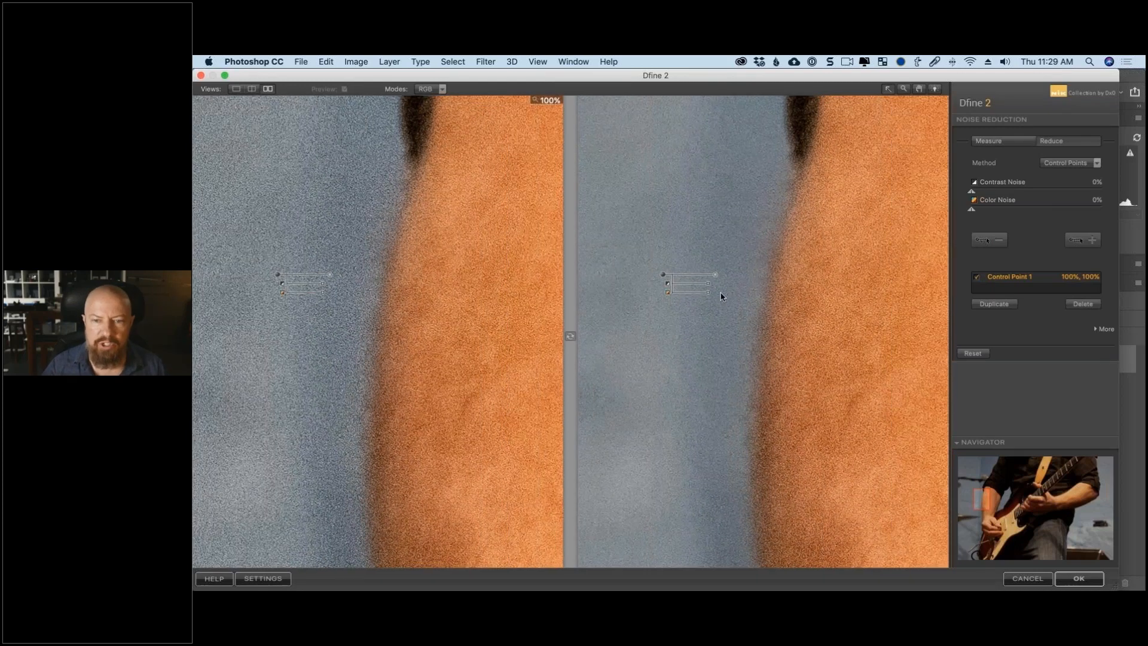
{"action": "left_click_drag", "start_coordinate": [709, 287], "coordinate": [749, 287]}
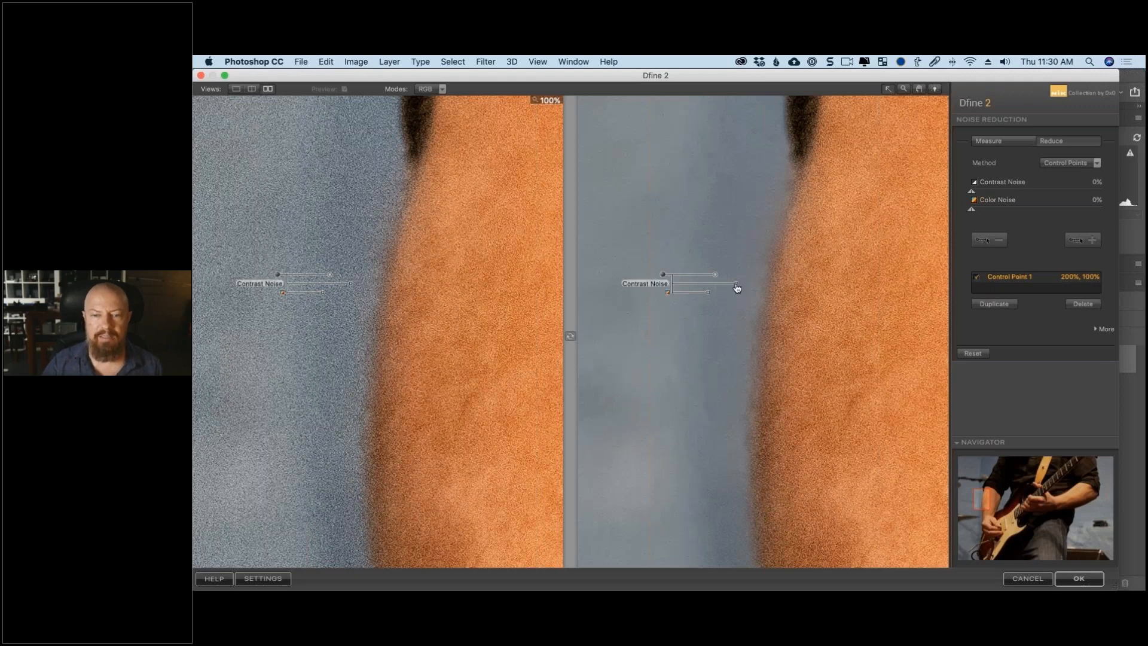
- Set the wall control point's Contrast Noise to 169%, and try the point on the forearm before returning it to the wall
{"action": "left_click_drag", "start_coordinate": [736, 284], "coordinate": [729, 287]}
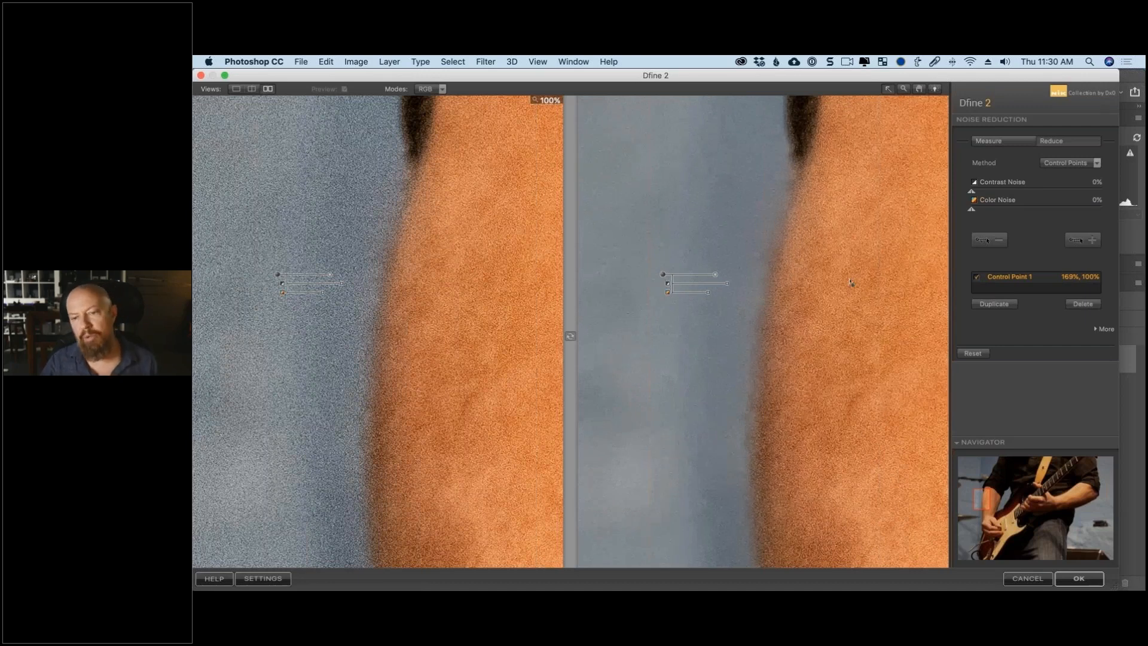
{"action": "left_click_drag", "start_coordinate": [662, 274], "coordinate": [861, 277]}
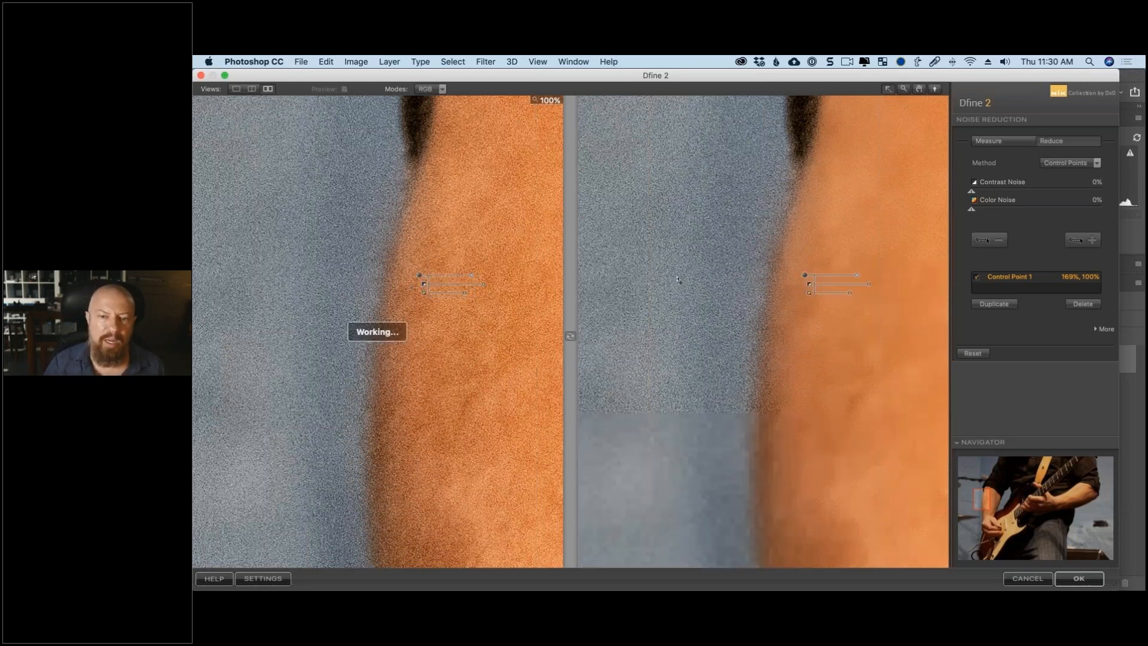
{"action": "left_click_drag", "start_coordinate": [677, 279], "coordinate": [678, 282]}
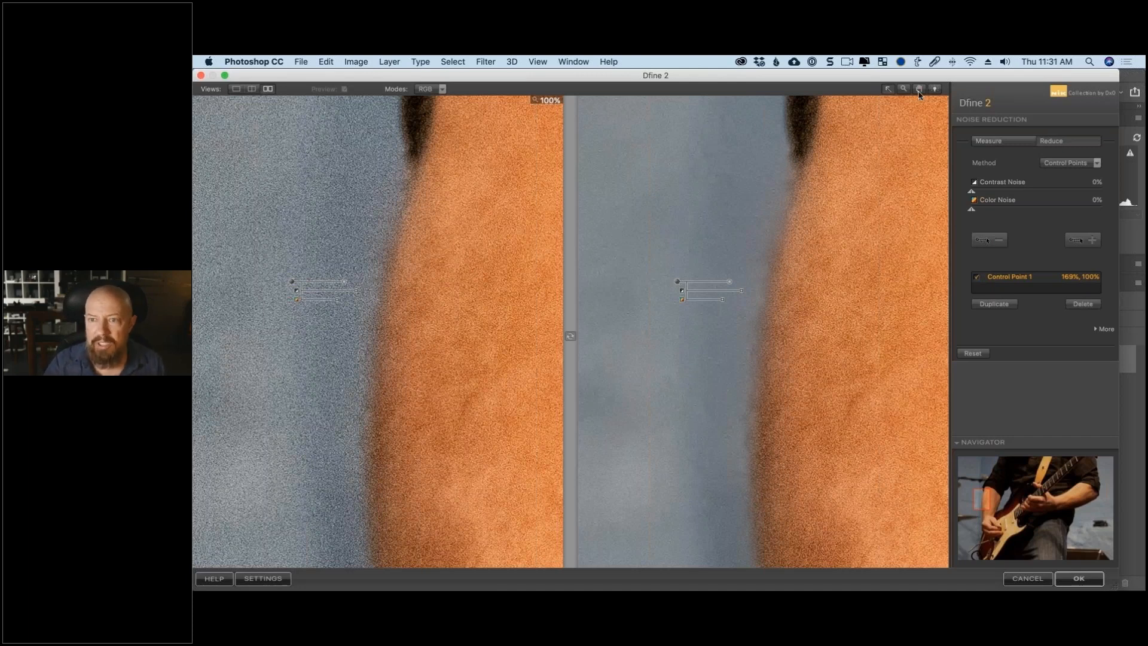
- Add a second control point on the guitarist's picking forearm and set its Contrast Noise to 77%
{"action": "left_click", "coordinate": [1087, 240]}
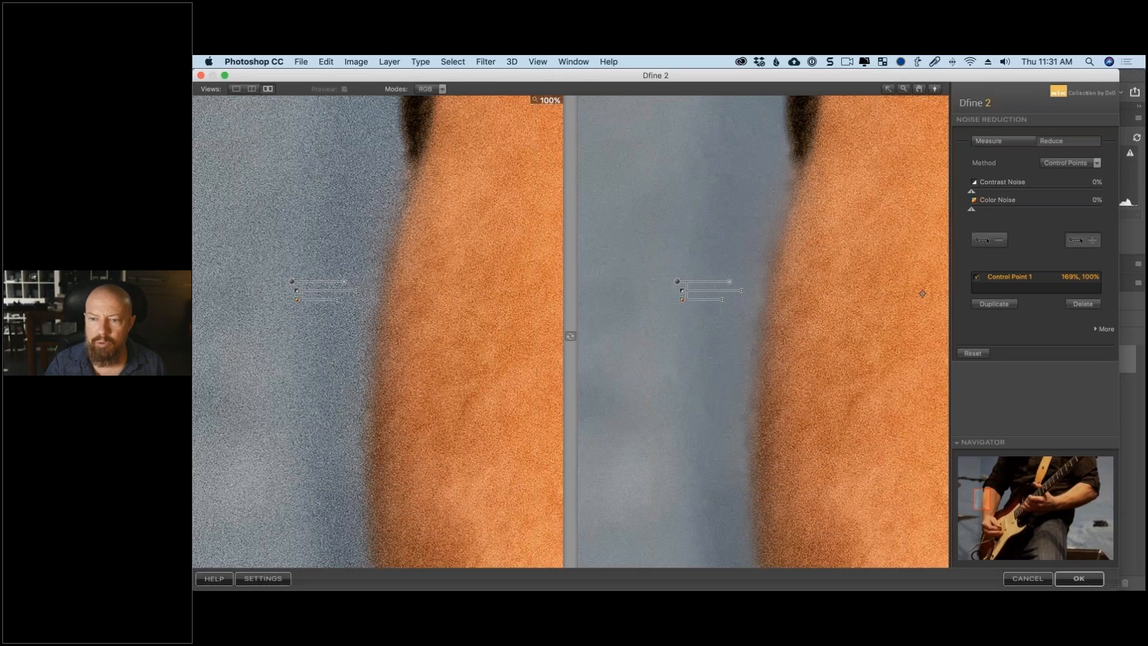
{"action": "left_click", "coordinate": [930, 291]}
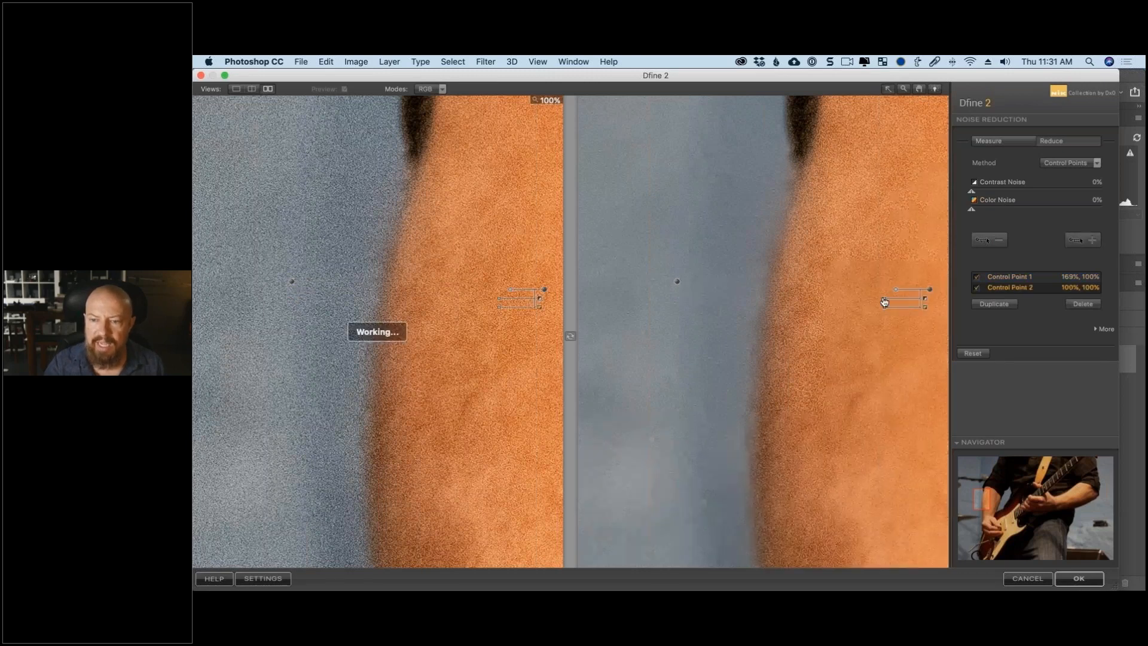
{"action": "left_click_drag", "start_coordinate": [889, 302], "coordinate": [893, 302]}
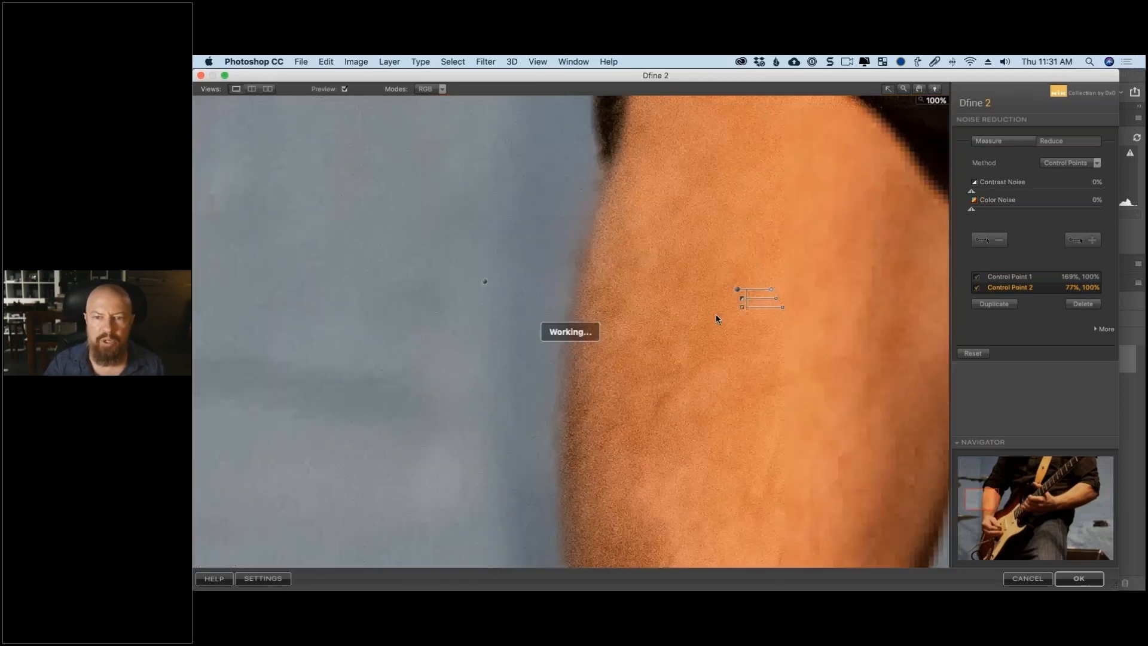
{"action": "left_click_drag", "start_coordinate": [734, 247], "coordinate": [678, 242]}
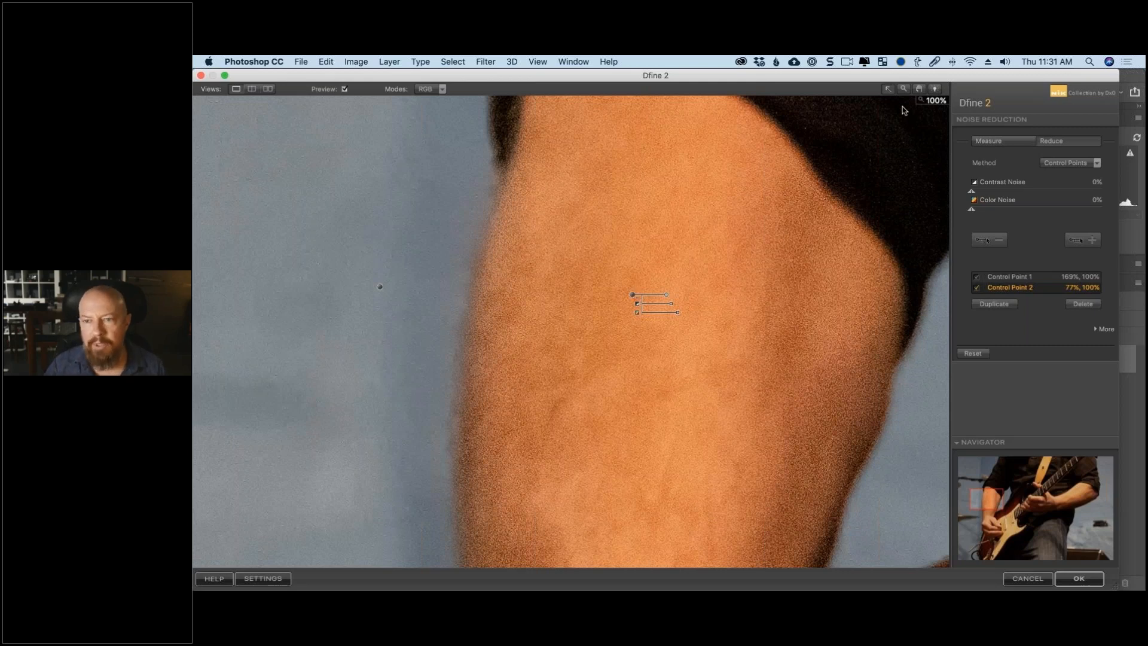
- Fit the whole photo in view, check the forearm control point's selection mask, and move the point slightly down the arm
{"action": "key", "text": "space"}
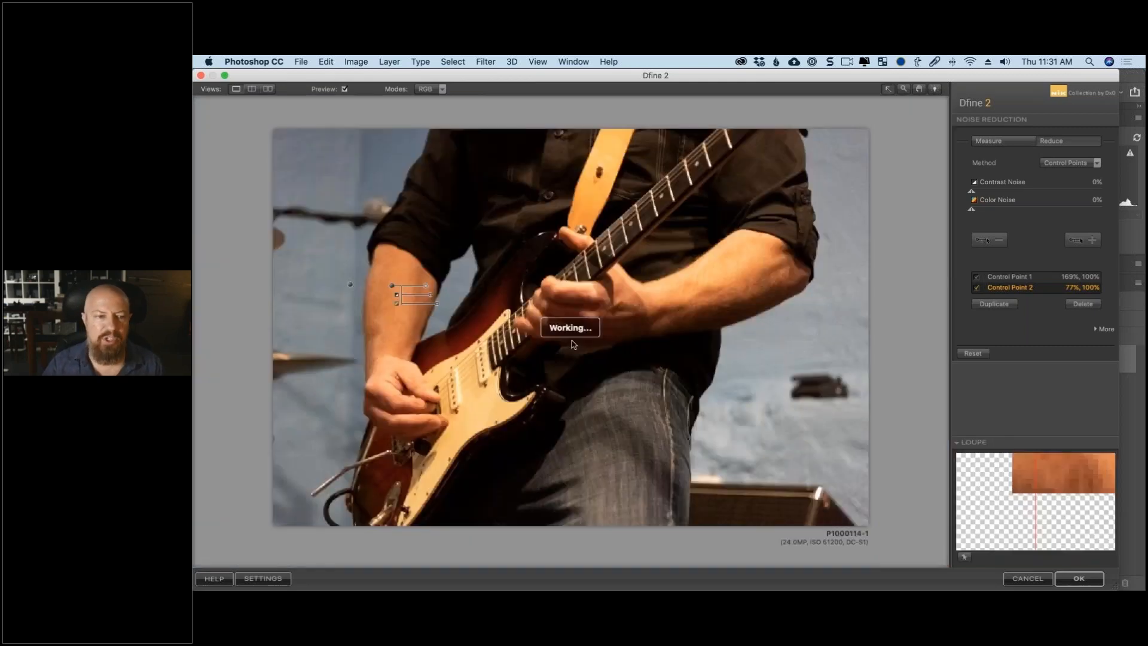
{"action": "left_click", "coordinate": [393, 287]}
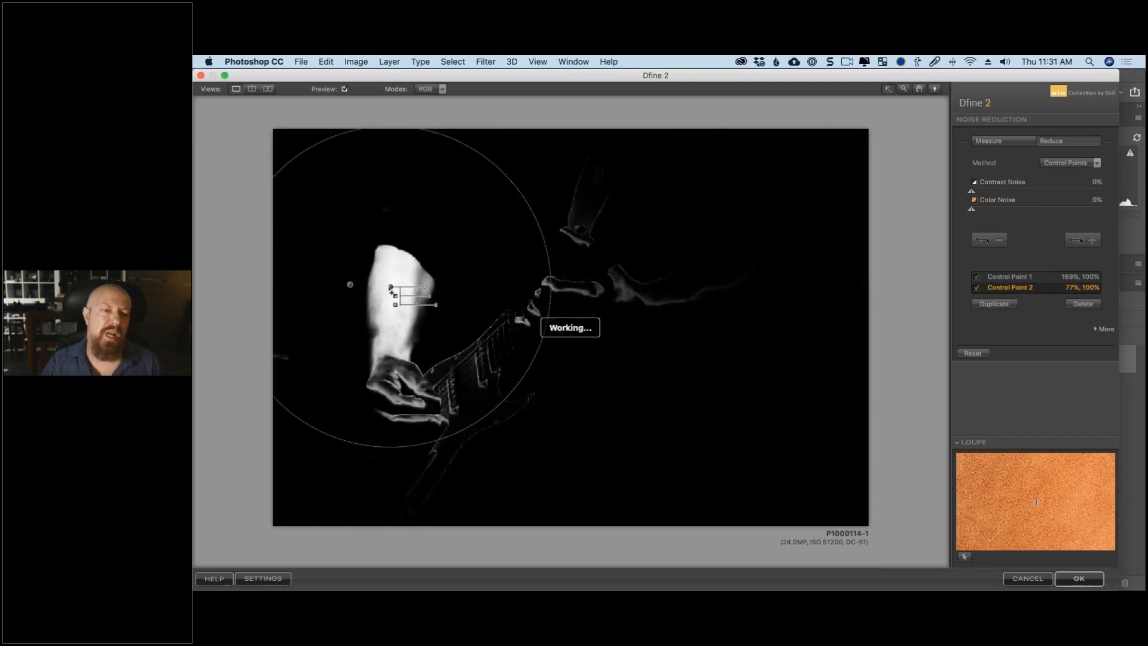
{"action": "left_click_drag", "start_coordinate": [391, 289], "coordinate": [393, 288]}
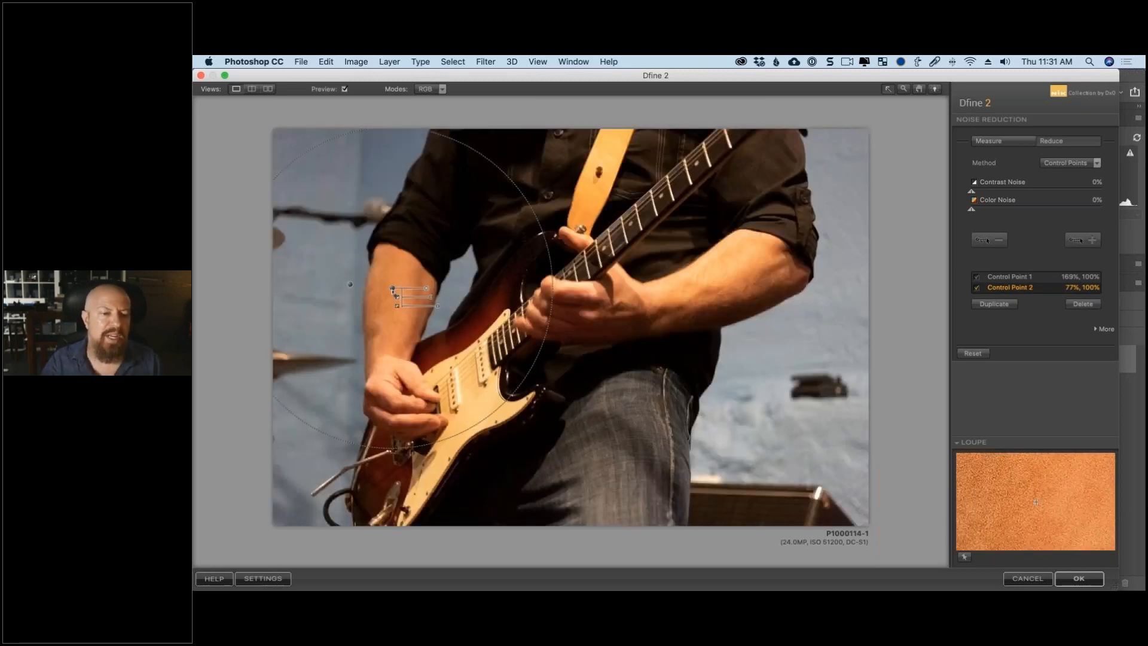
{"action": "left_click_drag", "start_coordinate": [393, 288], "coordinate": [391, 292]}
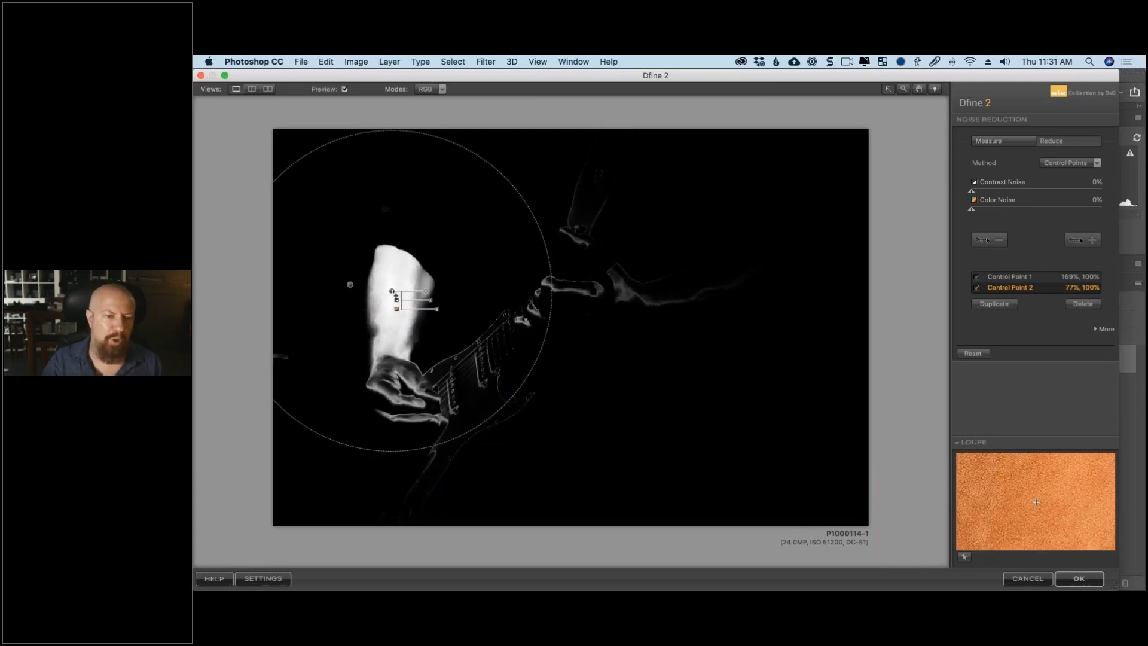
{"action": "mouse_move", "coordinate": [392, 291]}
{"action": "left_mouse_down"}
{"action": "mouse_move", "coordinate": [374, 301]}
{"action": "mouse_move", "coordinate": [421, 301]}
{"action": "mouse_move", "coordinate": [392, 373]}
{"action": "mouse_move", "coordinate": [397, 301]}
{"action": "mouse_move", "coordinate": [423, 292]}
{"action": "mouse_move", "coordinate": [384, 303]}
{"action": "mouse_move", "coordinate": [382, 370]}
{"action": "mouse_move", "coordinate": [391, 301]}
{"action": "left_mouse_up"}
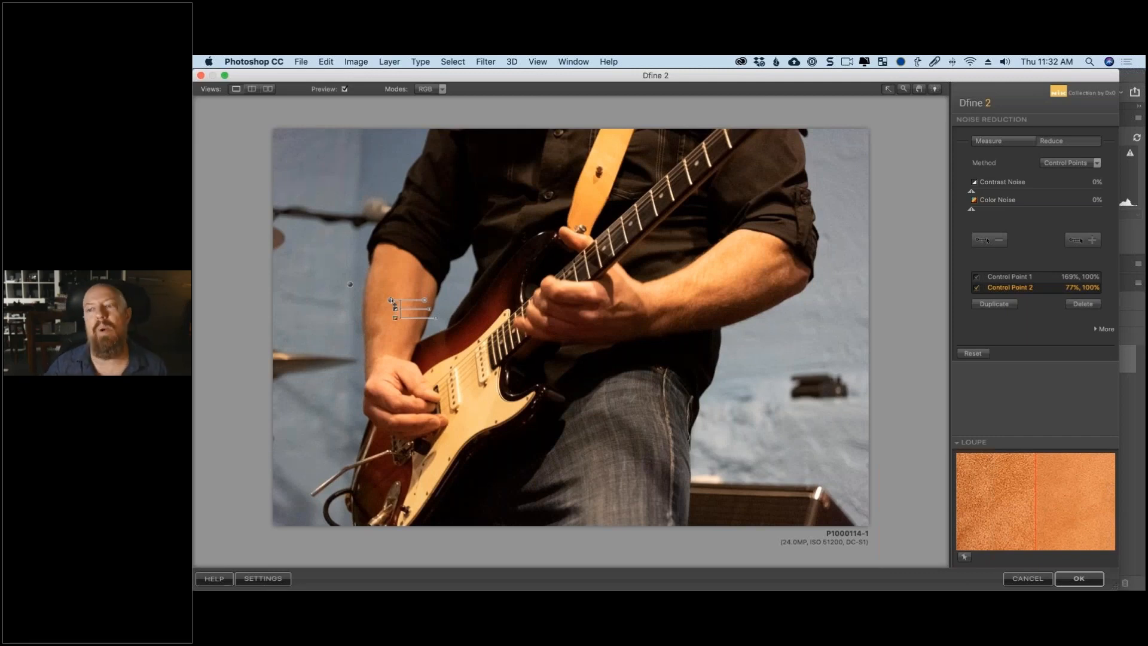
{"action": "key", "text": "Return"}
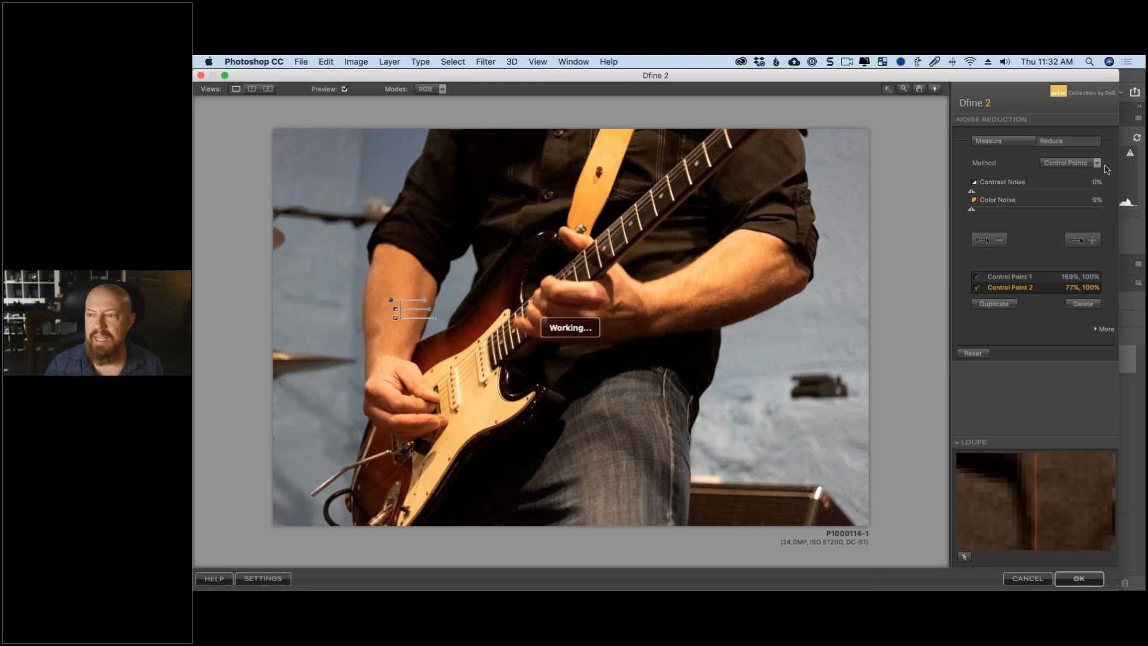
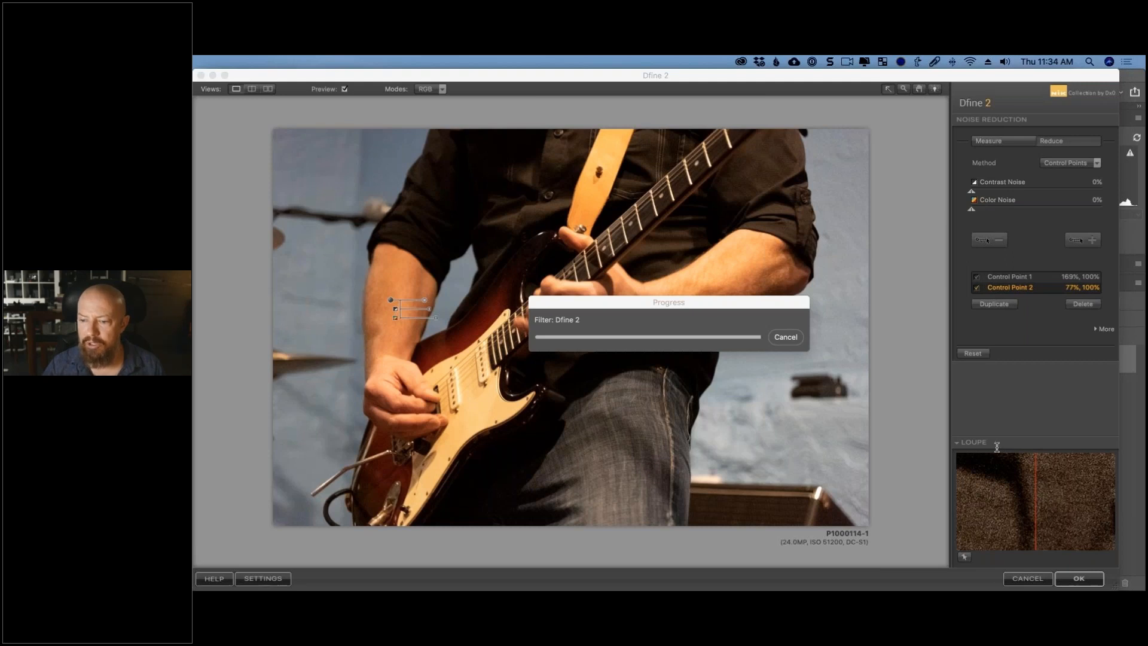
- Switch to Google Chrome, view the Silver Efex Pro webinar page from the copied link, and hide the browser
{"action": "key", "text": "super+Tab"}
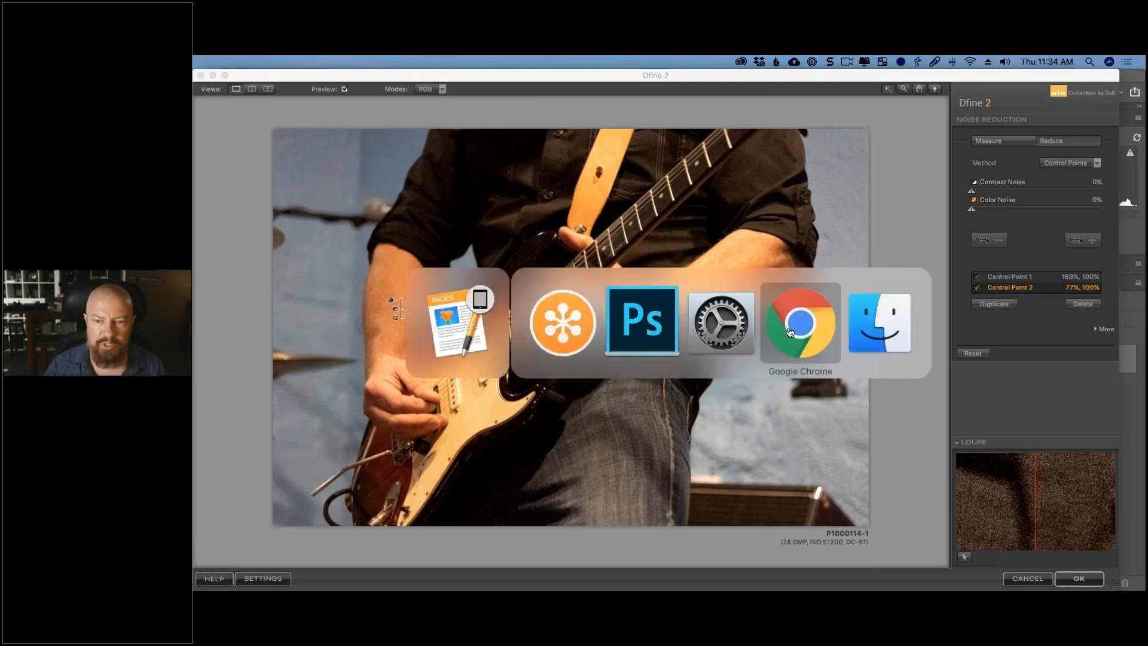
{"action": "left_click", "coordinate": [789, 332]}
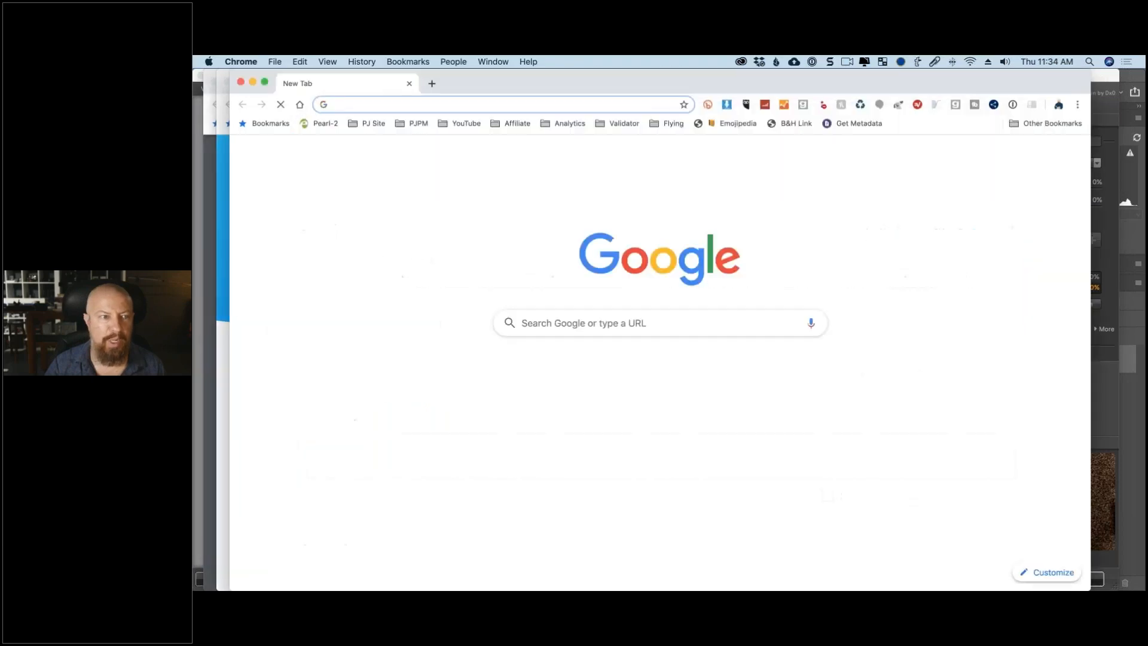
{"action": "key", "text": "super+v"}
{"action": "key", "text": "Return"}
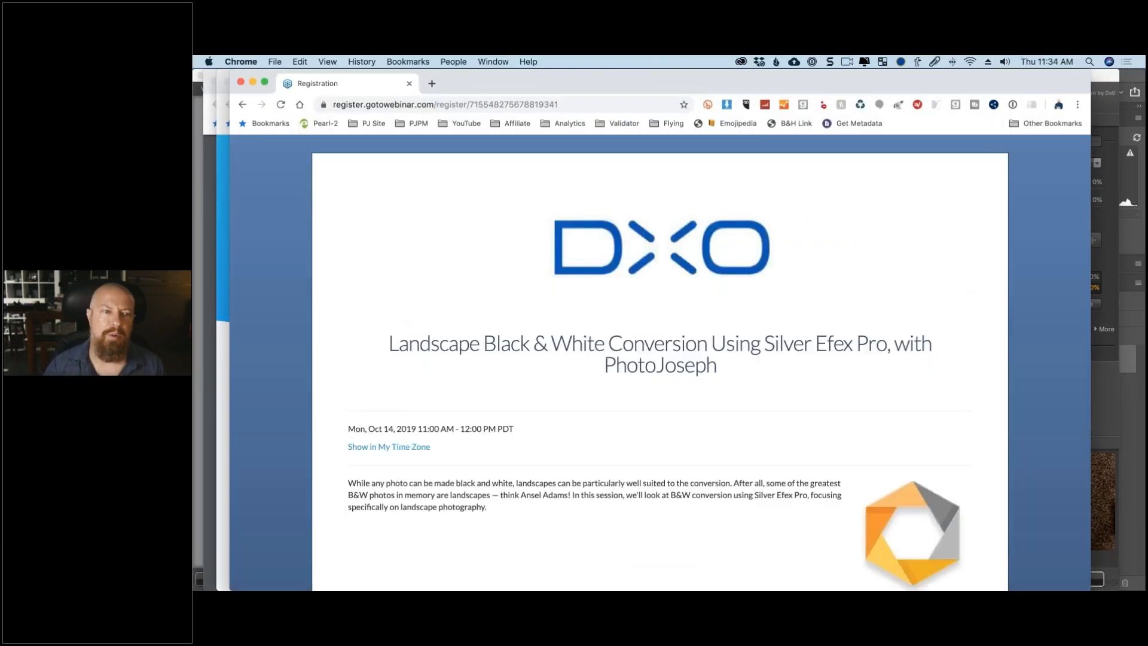
{"action": "left_click", "coordinate": [1014, 447]}
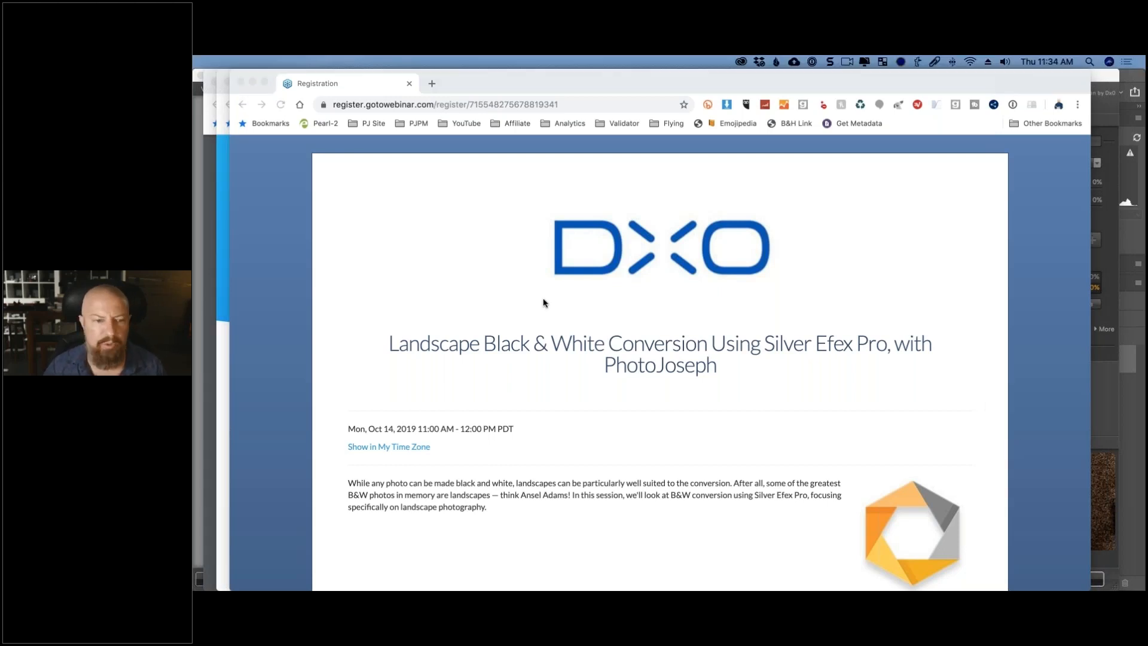
{"action": "left_click", "coordinate": [465, 274]}
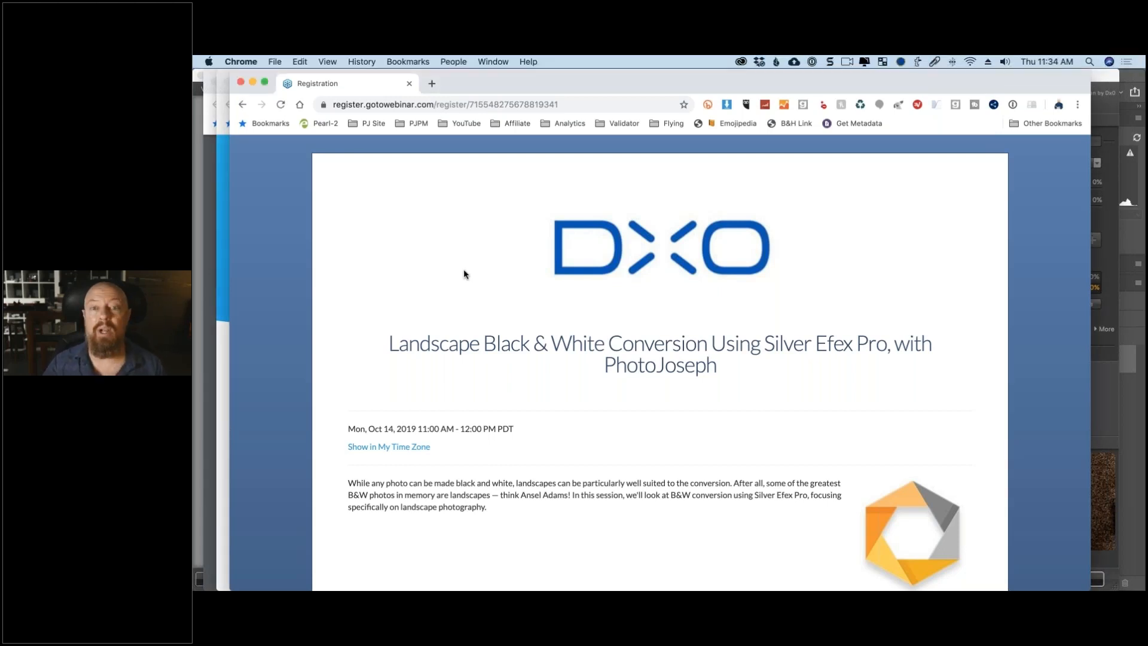
{"action": "key", "text": "super+h"}
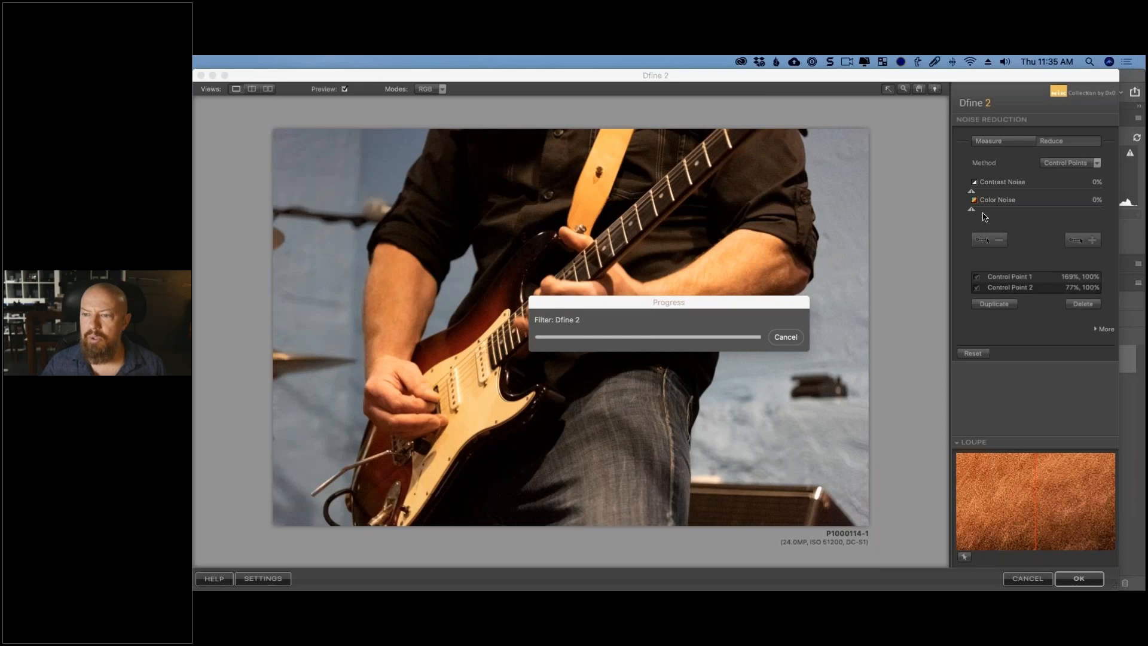
- Reset the reduction settings to remove all control points, and change the reduction method to Color Ranges
{"action": "left_click", "coordinate": [976, 358]}
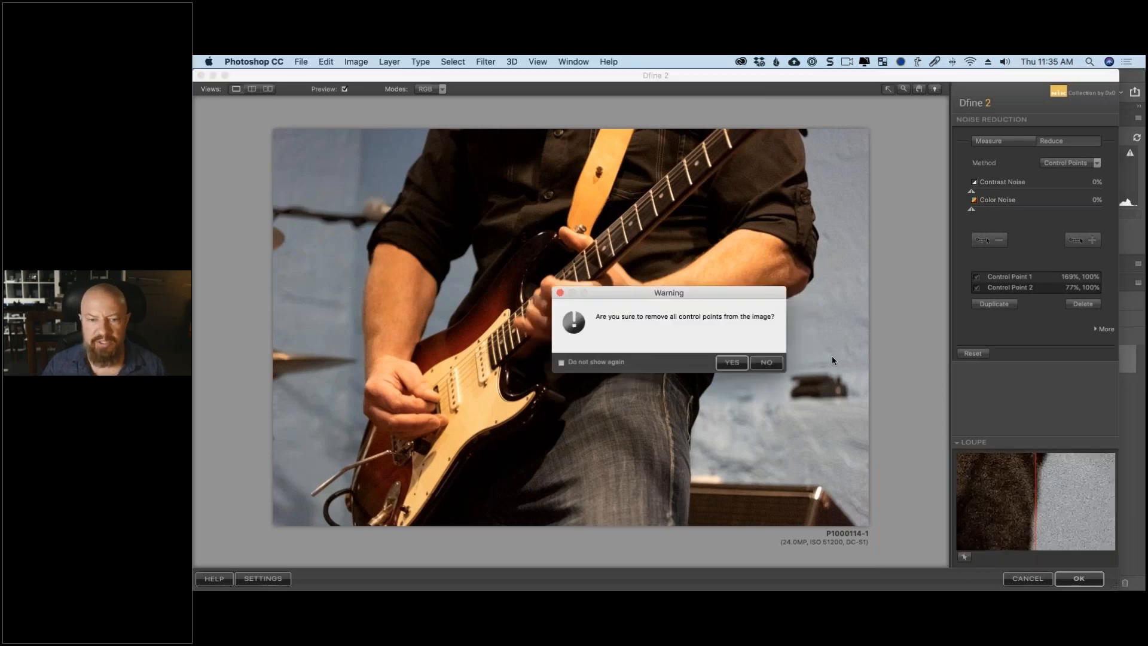
{"action": "left_click", "coordinate": [731, 363]}
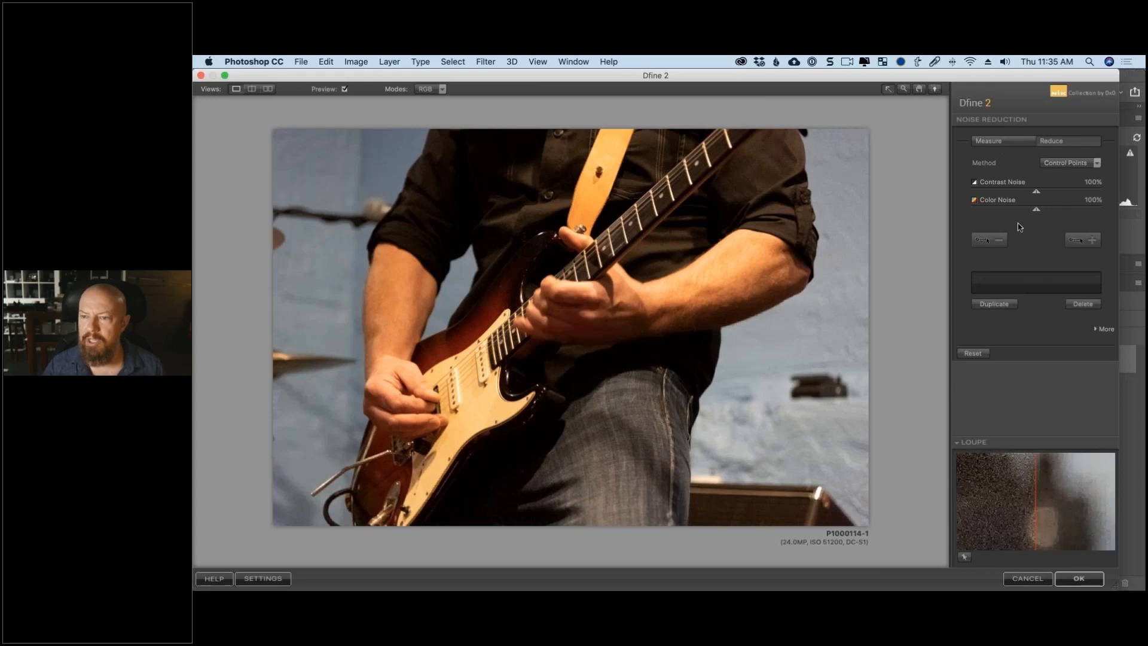
{"action": "left_click", "coordinate": [1004, 143]}
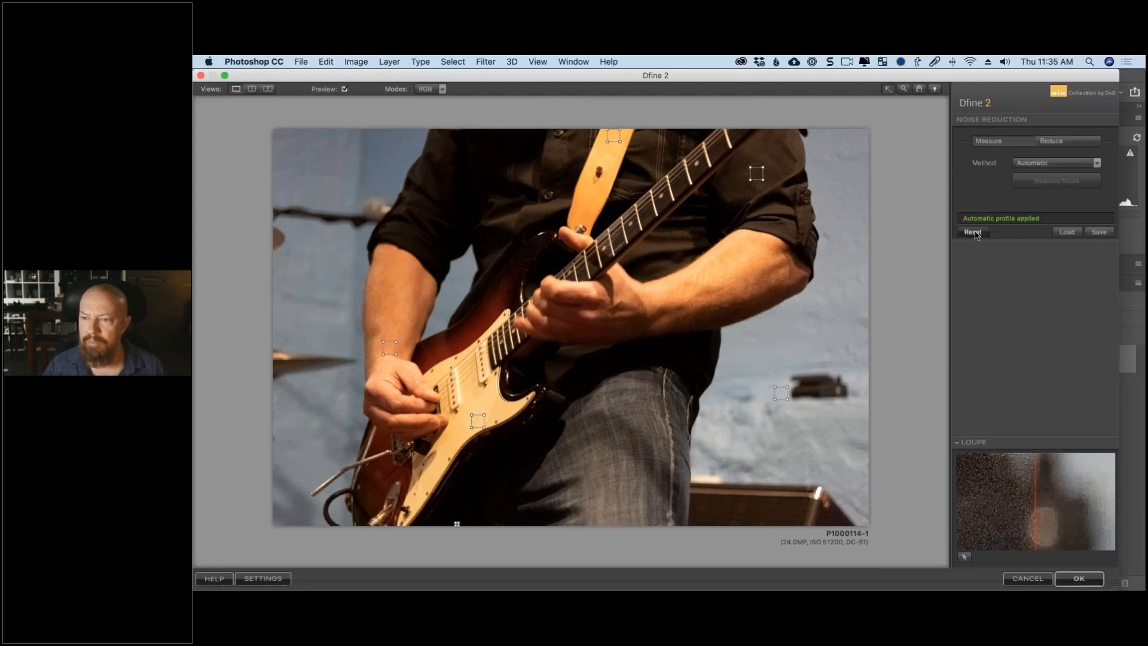
{"action": "left_click", "coordinate": [1058, 141]}
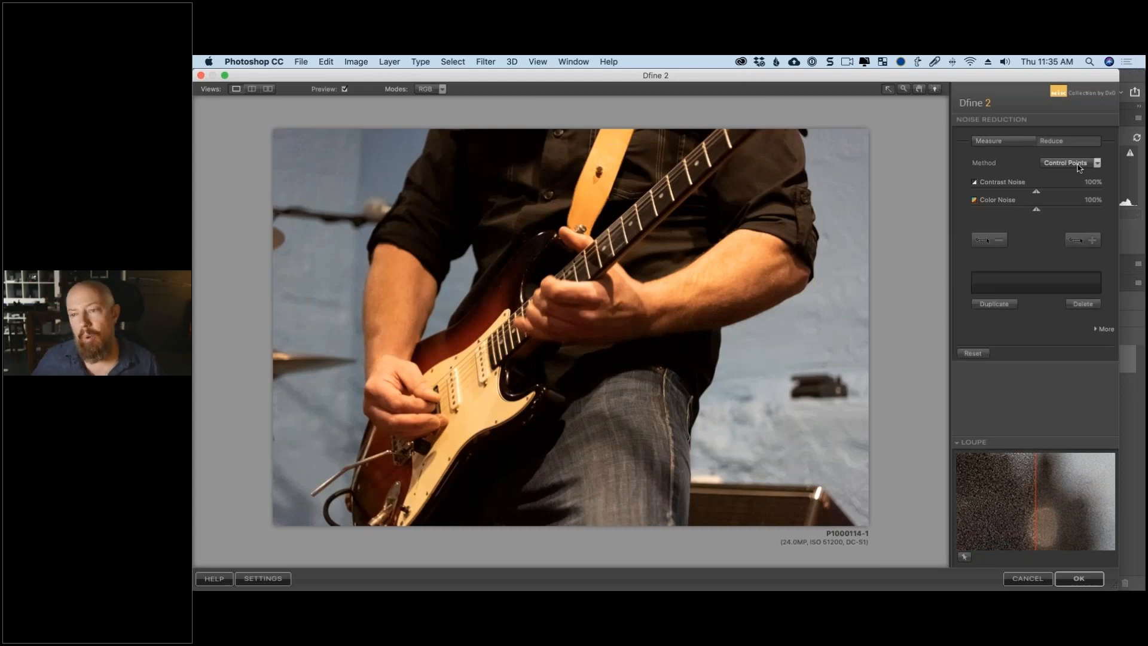
{"action": "left_click", "coordinate": [1079, 165]}
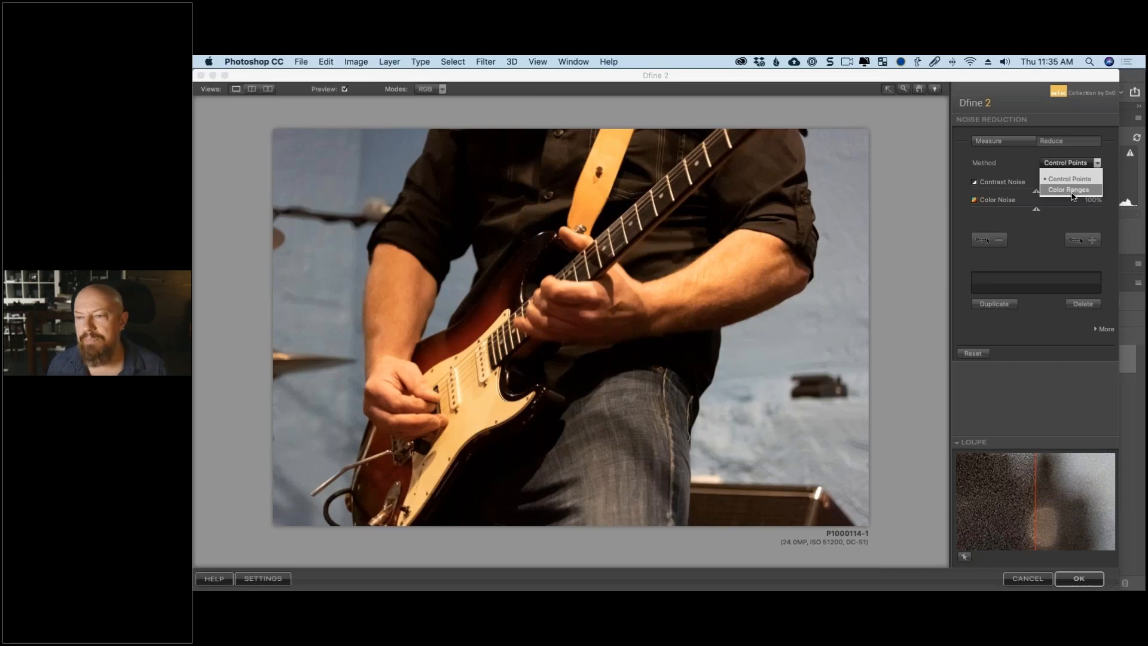
{"action": "left_click", "coordinate": [1069, 190]}
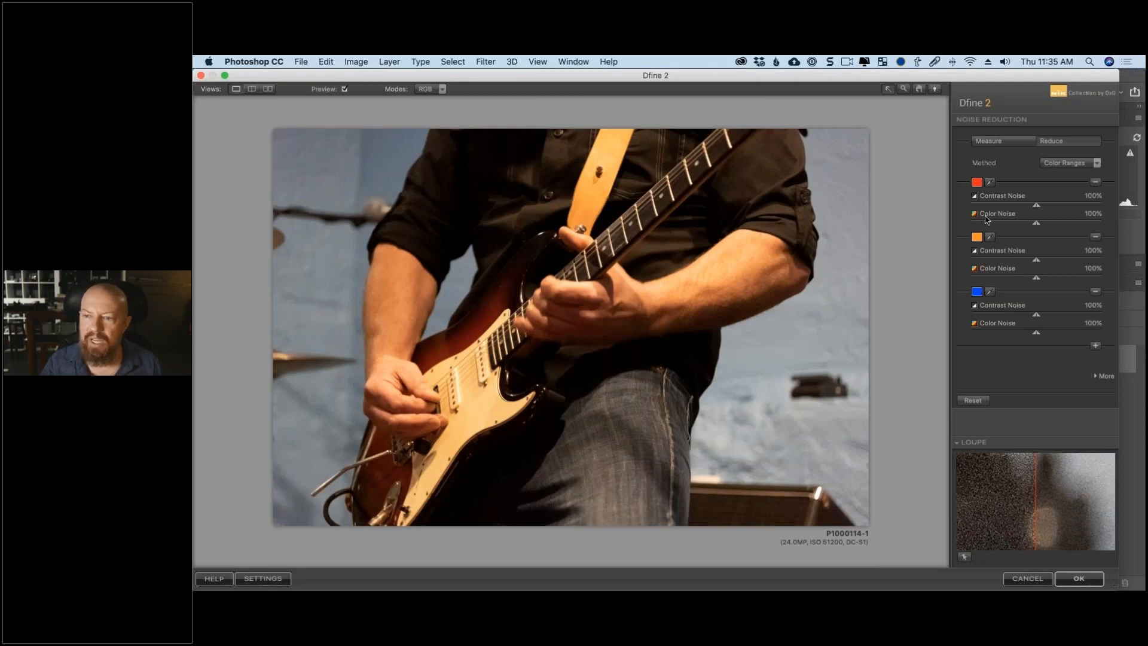
- Sample the picking forearm's skin tone for the first color range and set its Contrast Noise to 83%
{"action": "left_click", "coordinate": [990, 183]}
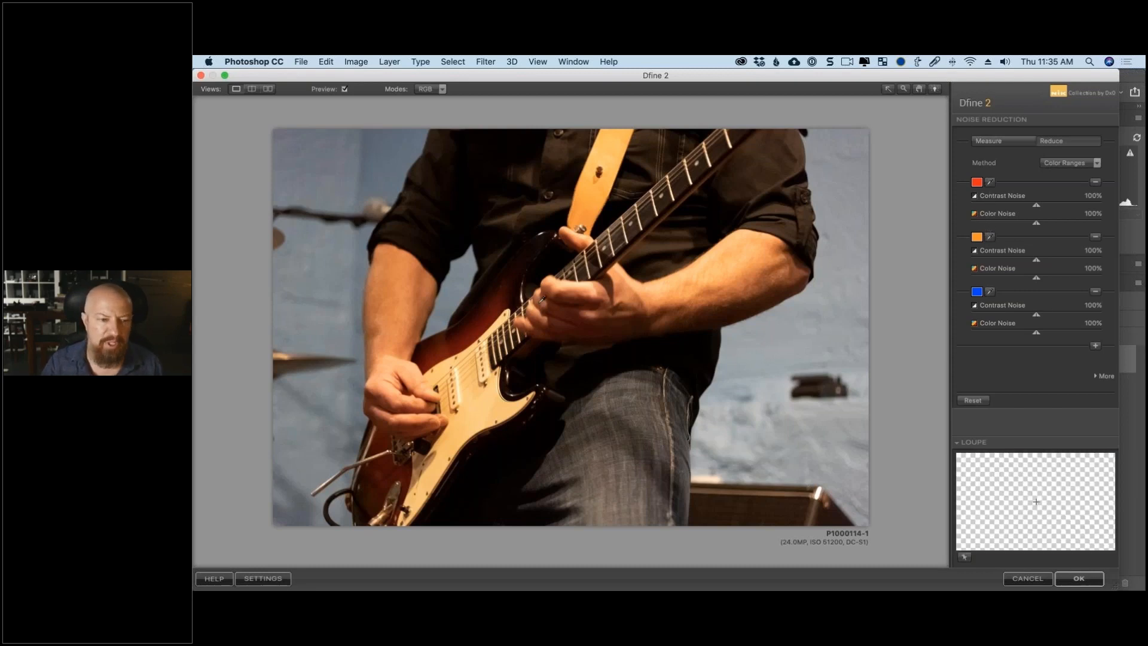
{"action": "left_click", "coordinate": [404, 278]}
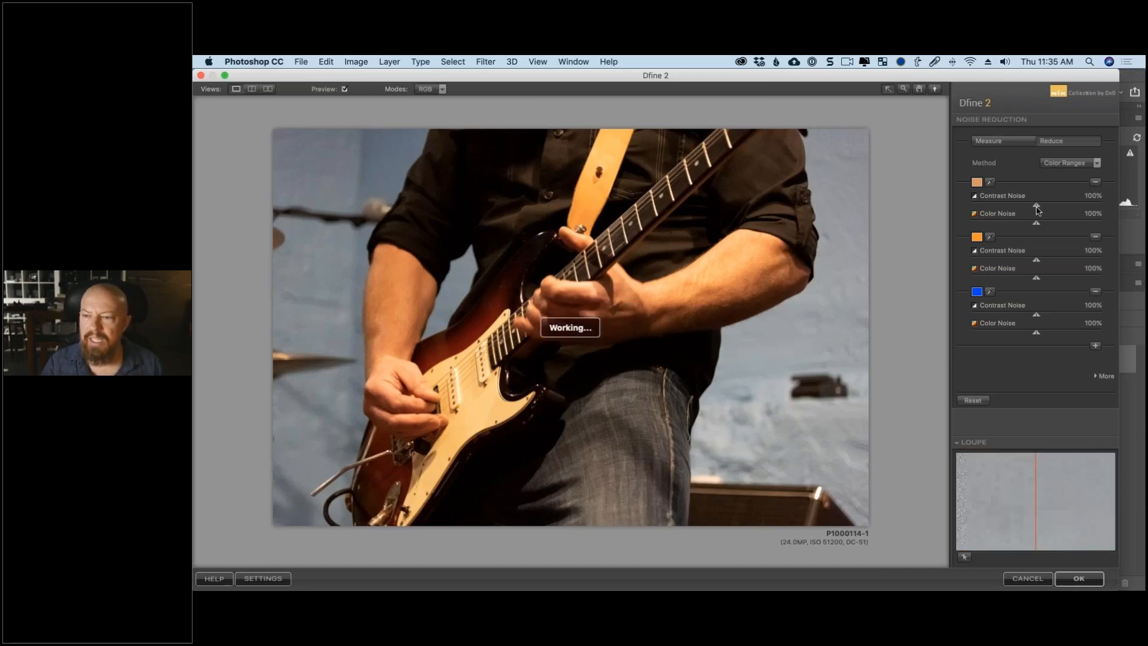
{"action": "left_click_drag", "start_coordinate": [1036, 206], "coordinate": [1026, 213]}
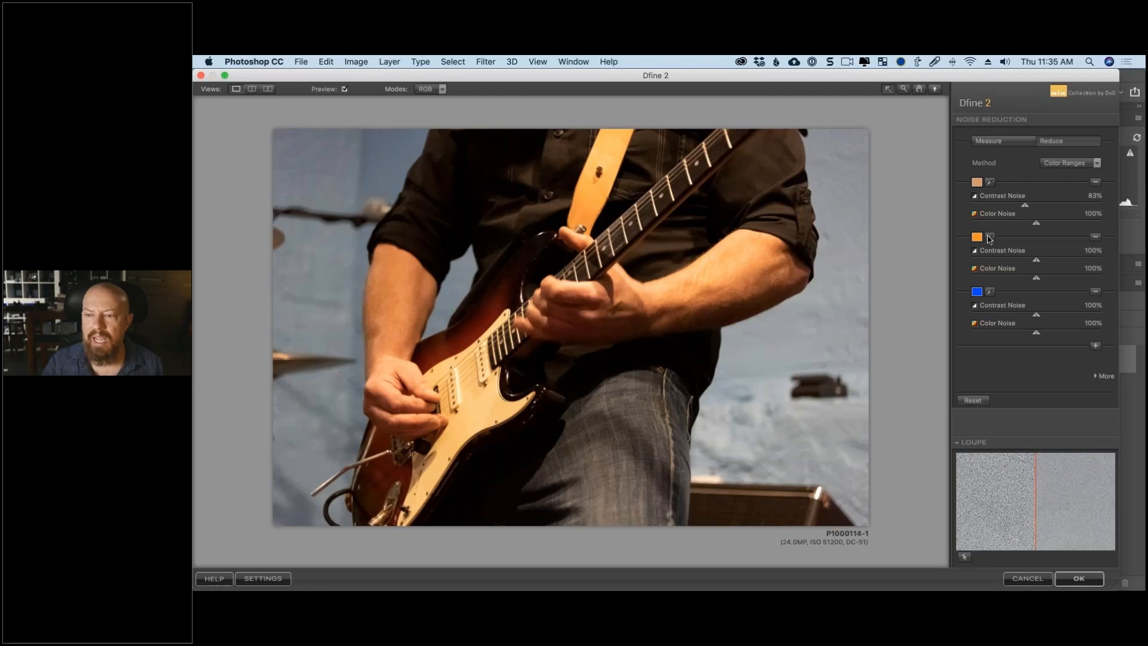
- Sample the light wall for the second color range with Contrast Noise 173%, and set the skin range's Contrast Noise to 81%
{"action": "left_click", "coordinate": [773, 340]}
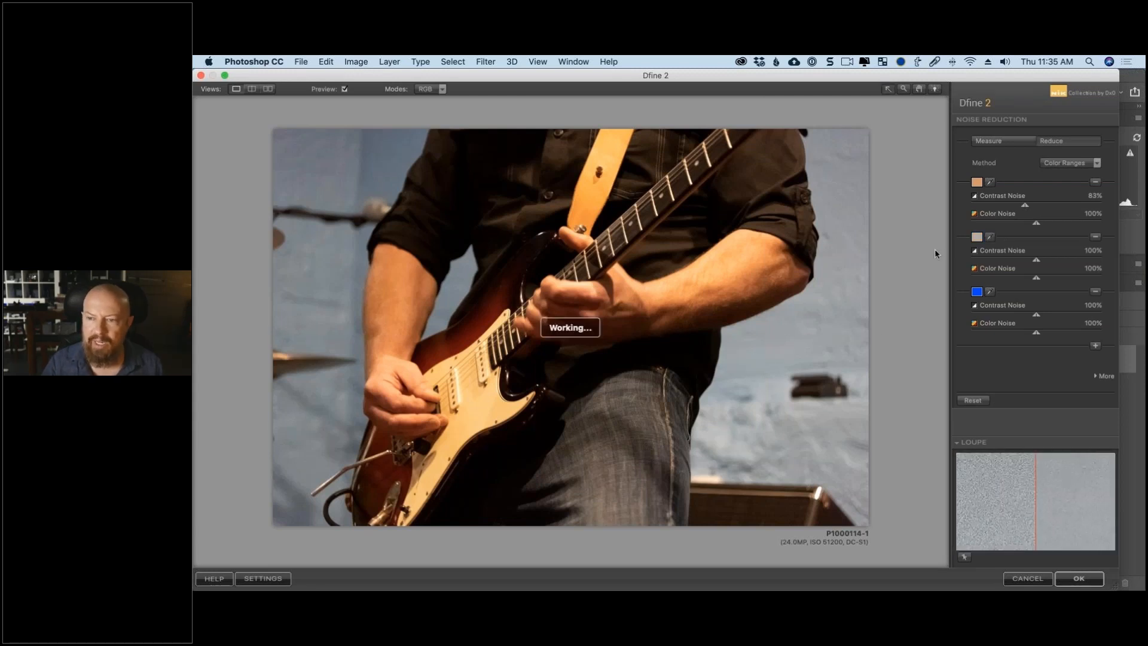
{"action": "left_click_drag", "start_coordinate": [1036, 259], "coordinate": [1084, 262]}
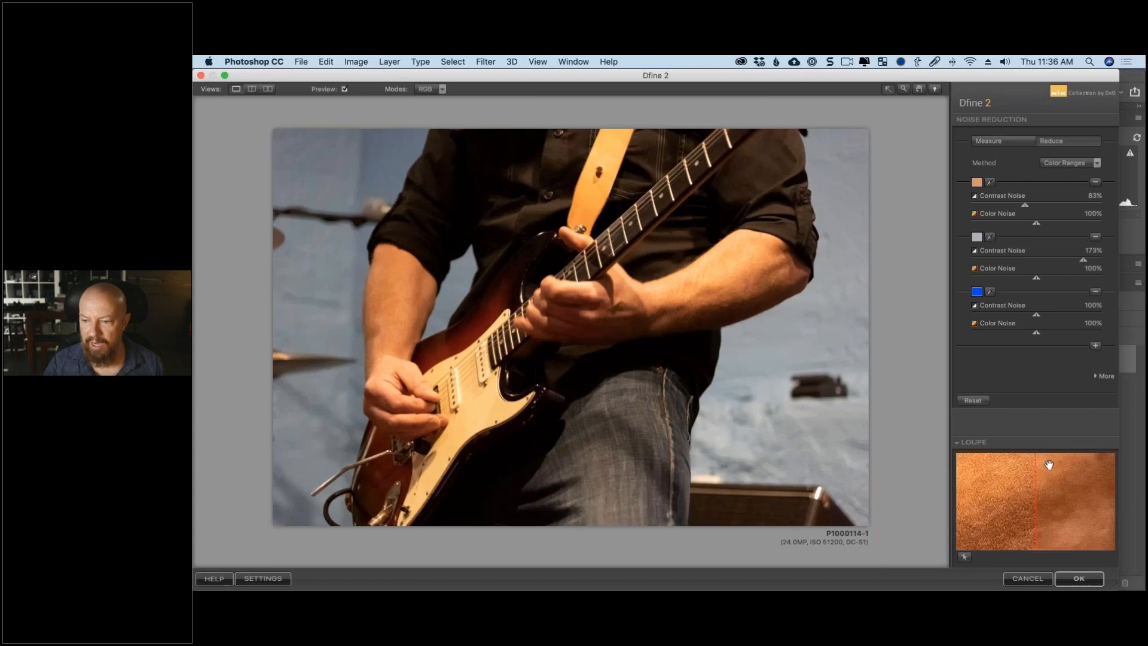
{"action": "left_click_drag", "start_coordinate": [1024, 205], "coordinate": [1024, 208]}
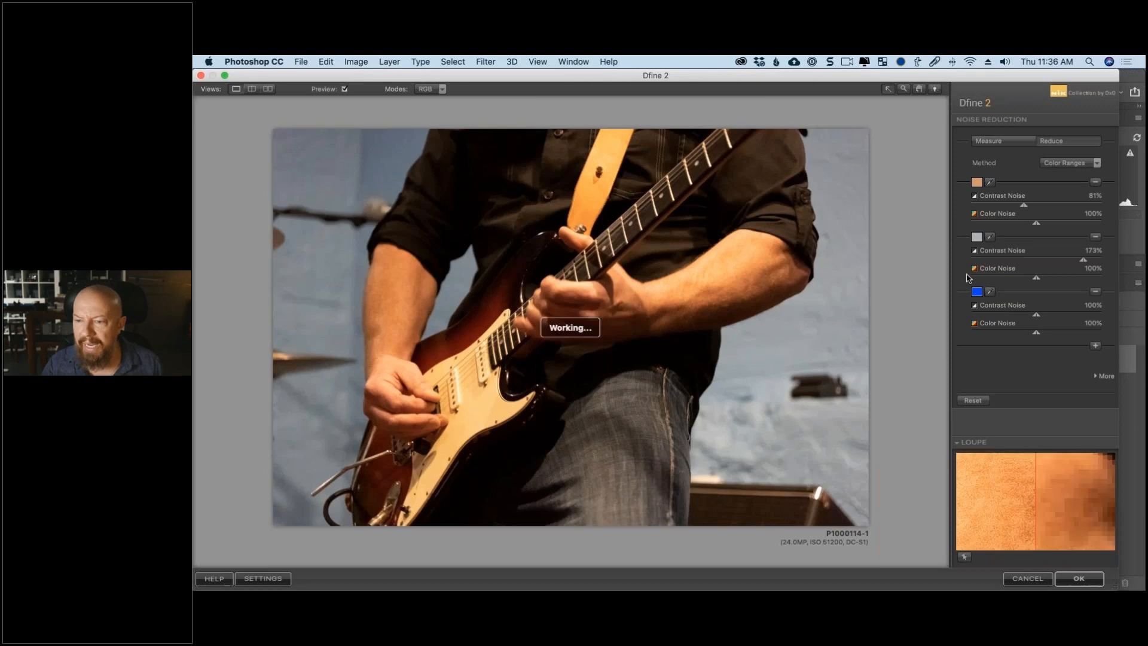
- Sample the dark shirt for the third color range and set its Contrast Noise to 133%
{"action": "left_click", "coordinate": [990, 292]}
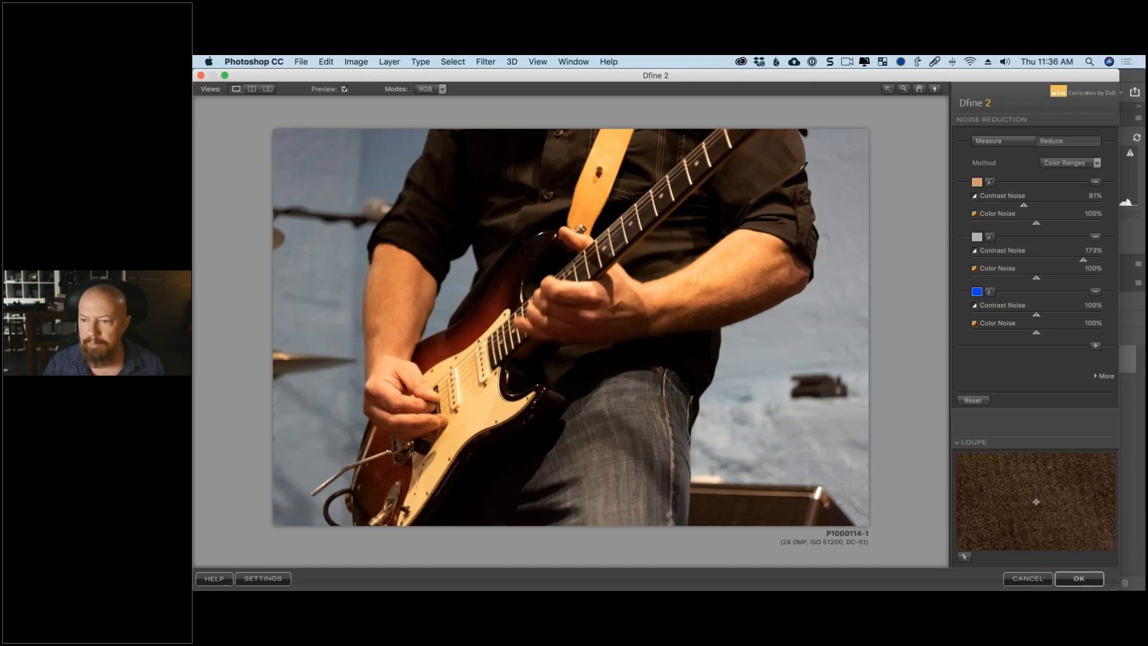
{"action": "left_click", "coordinate": [755, 169]}
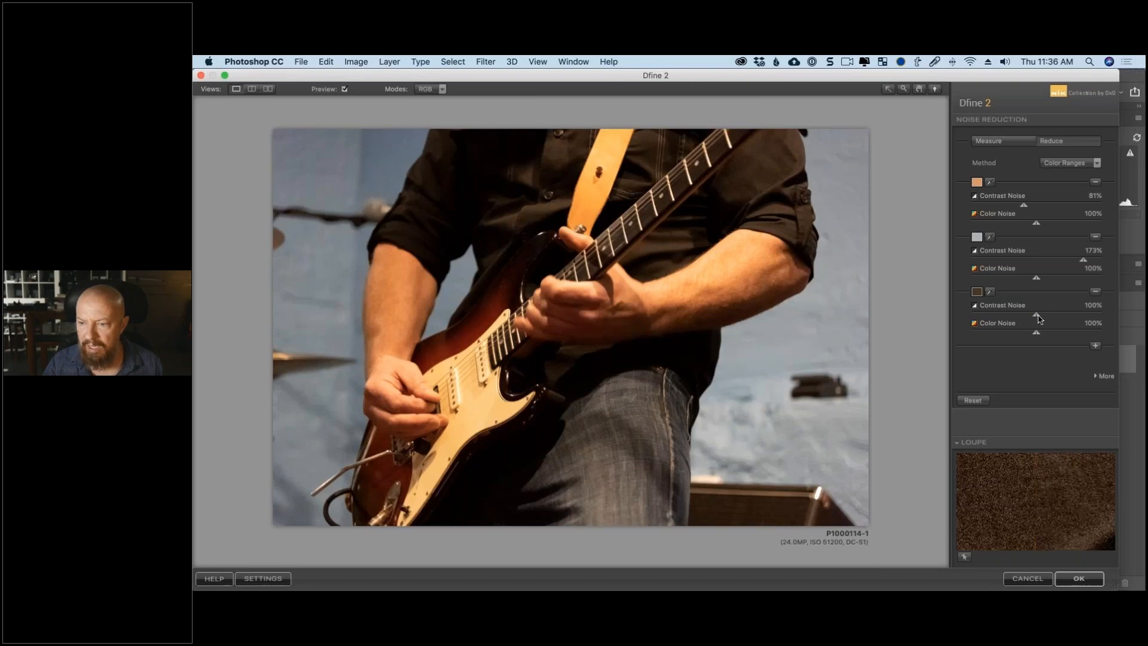
{"action": "left_click_drag", "start_coordinate": [1037, 316], "coordinate": [1058, 316]}
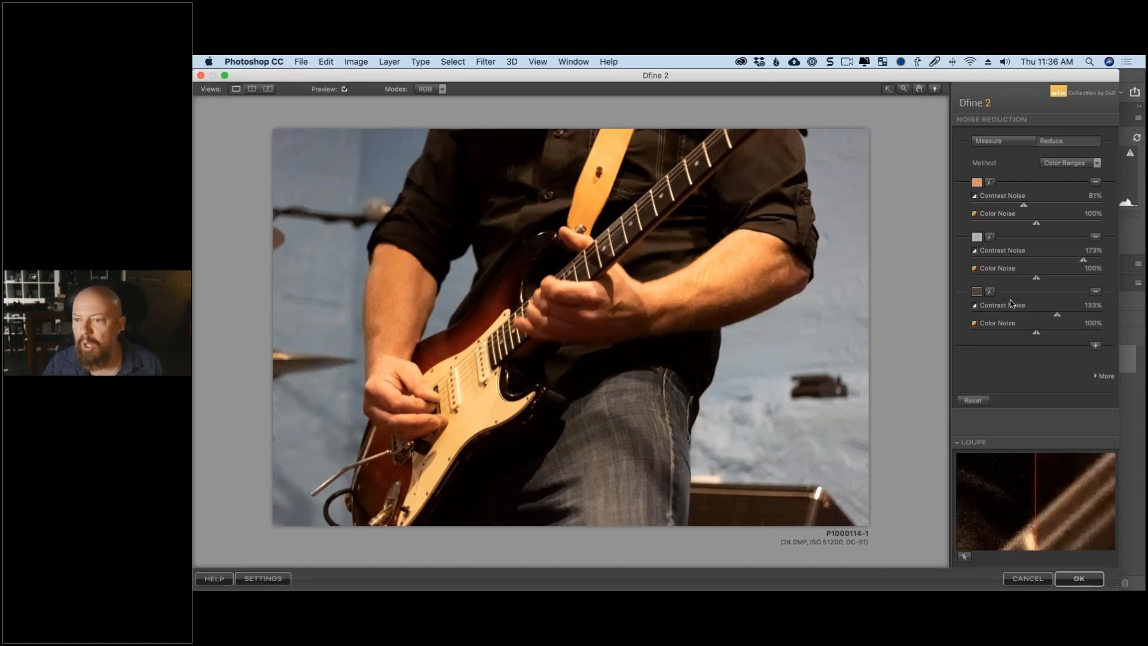
- Set the dark shirt color range's Contrast Noise to 128% and compare the noise reduction in the loupe
{"action": "left_click_drag", "start_coordinate": [1058, 315], "coordinate": [1054, 318]}
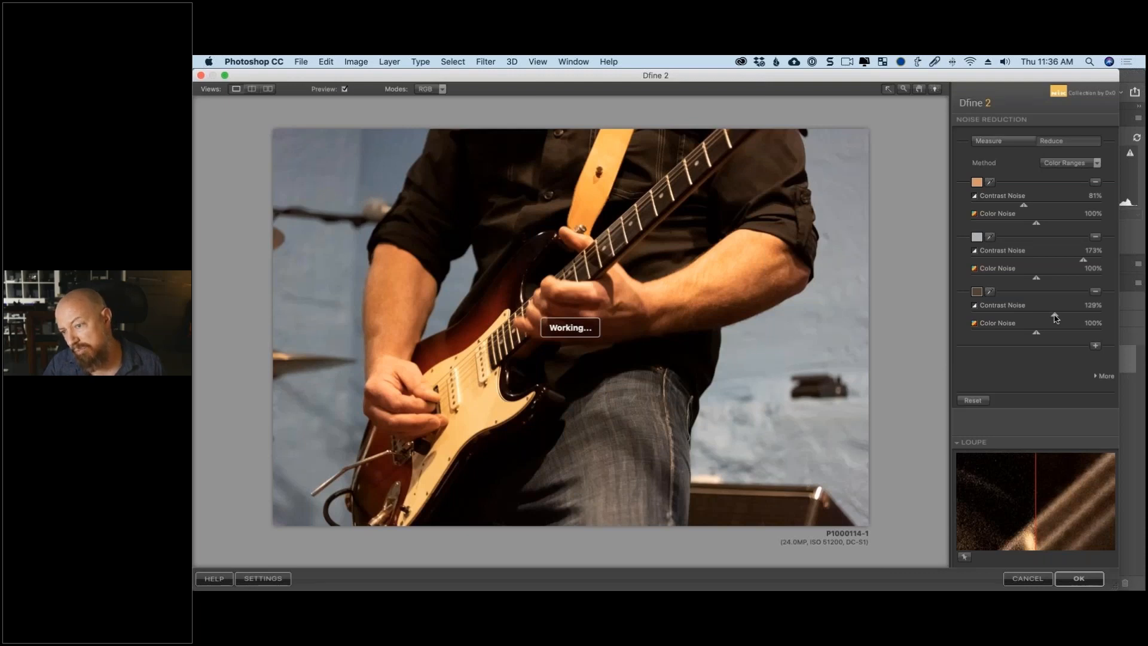
{"action": "left_click_drag", "start_coordinate": [1029, 525], "coordinate": [937, 466]}
{"action": "left_click_drag", "start_coordinate": [1100, 472], "coordinate": [1035, 486]}
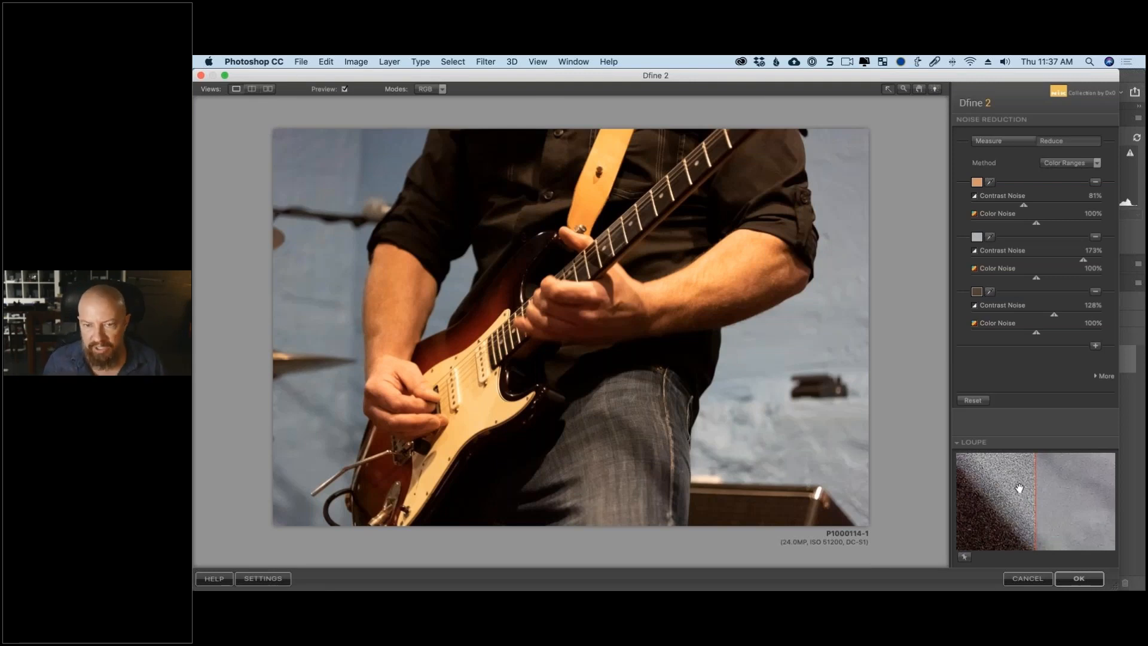
- Add a fourth color range sampled from the guitar's dark red body and set its Contrast Noise to 138%
{"action": "left_click", "coordinate": [1095, 345]}
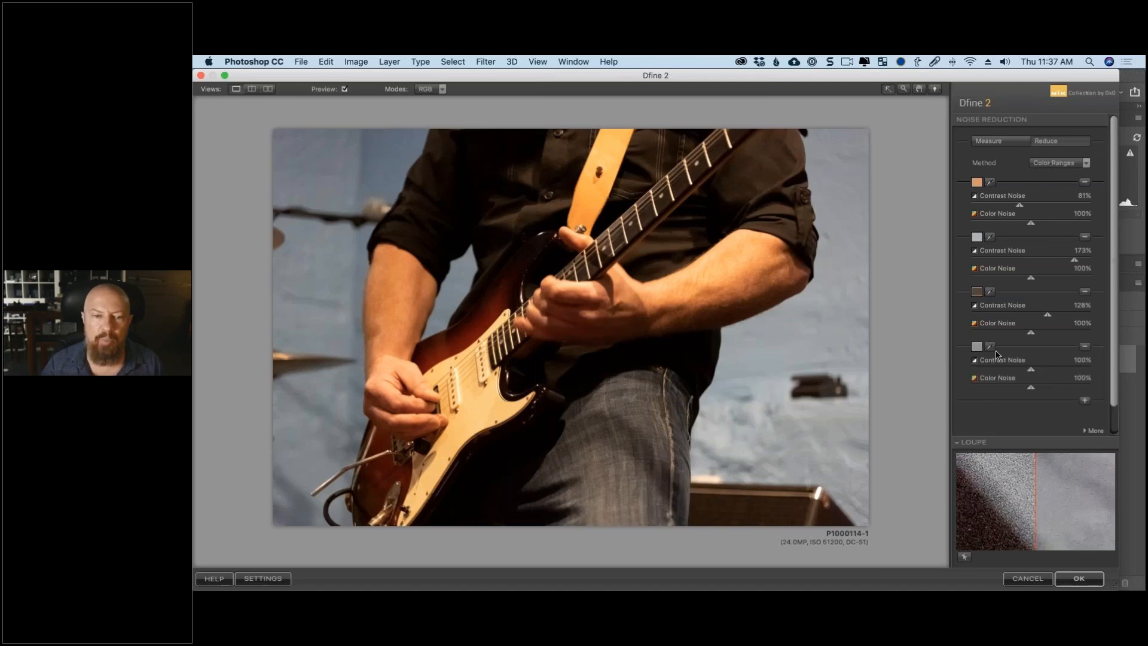
{"action": "left_click", "coordinate": [990, 346]}
{"action": "left_click", "coordinate": [479, 330]}
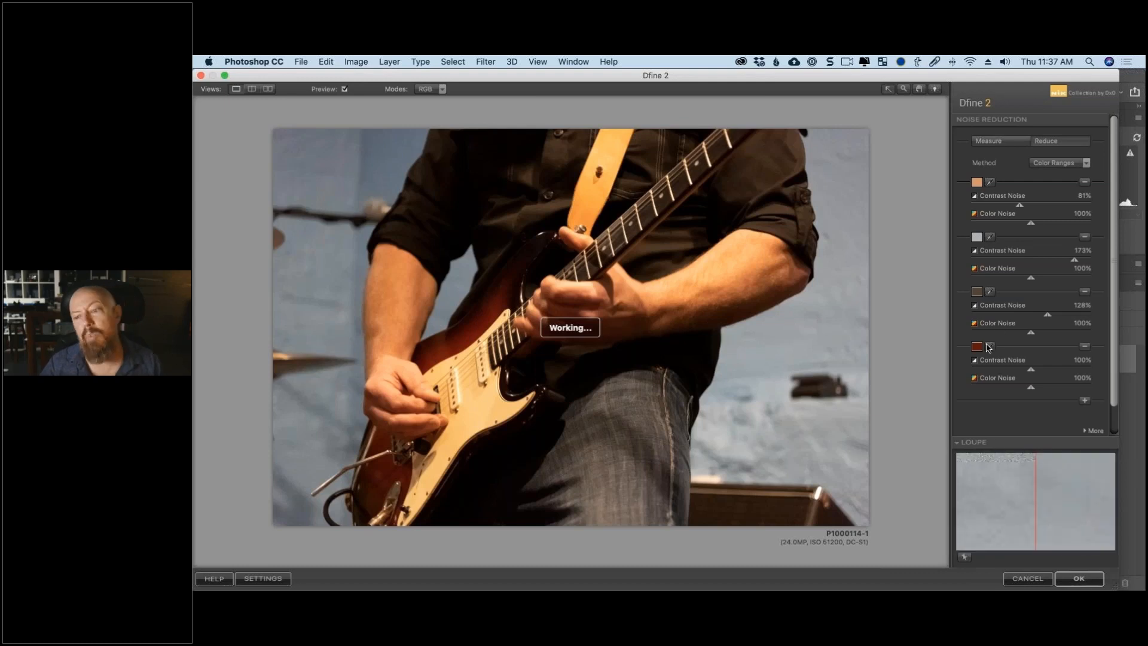
{"action": "left_click_drag", "start_coordinate": [1027, 371], "coordinate": [1053, 370]}
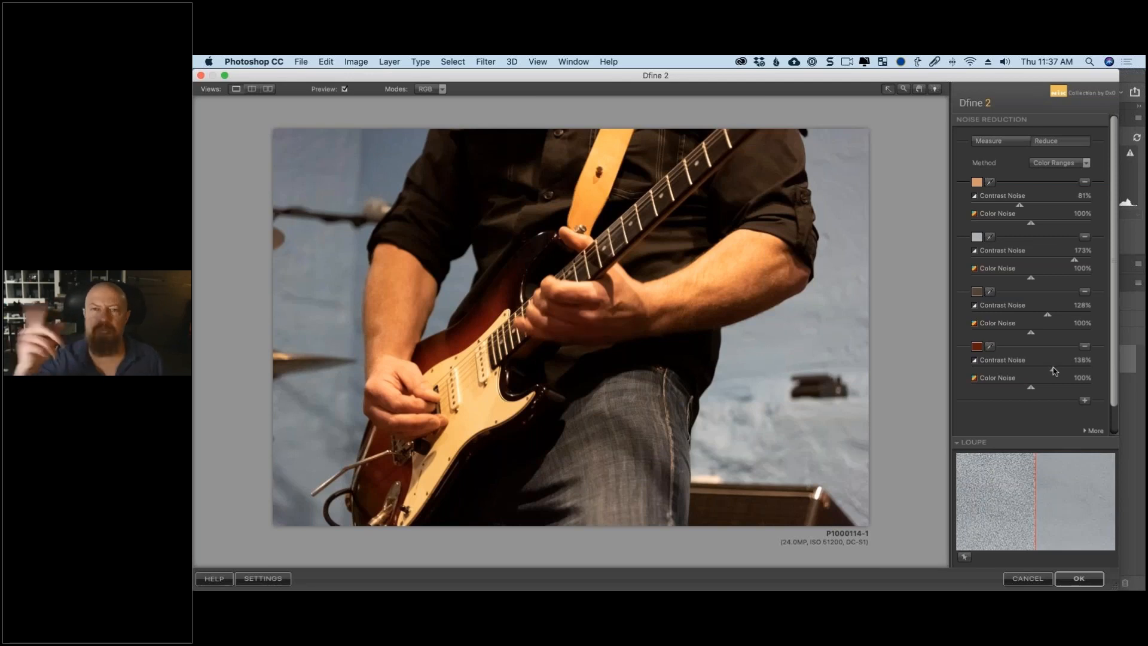
{"action": "left_click_drag", "start_coordinate": [1054, 370], "coordinate": [1054, 370]}
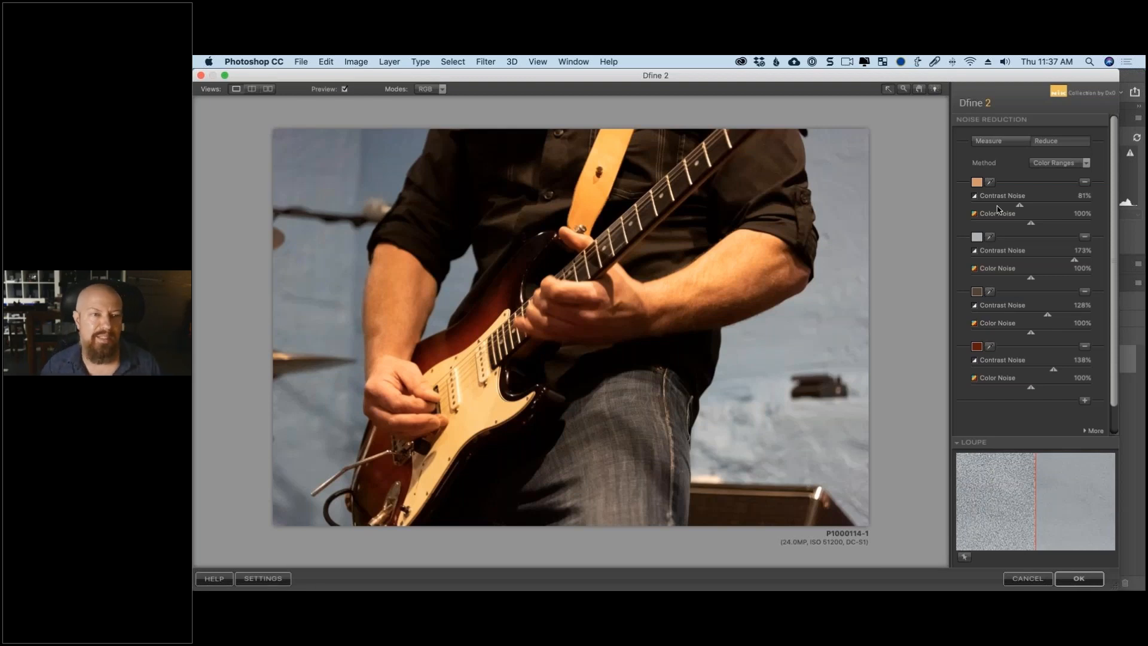
- Display the Contrast Noise Mask and test the light wall range's Contrast Noise at 0% and at 200%
{"action": "left_click", "coordinate": [426, 89]}
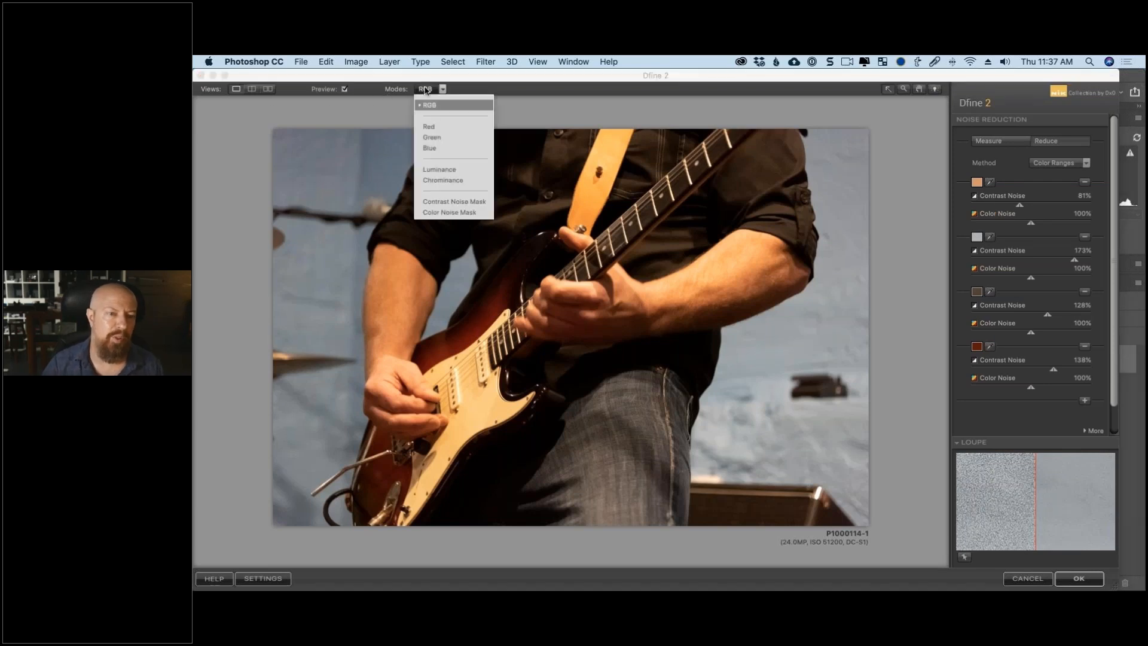
{"action": "left_click", "coordinate": [468, 203]}
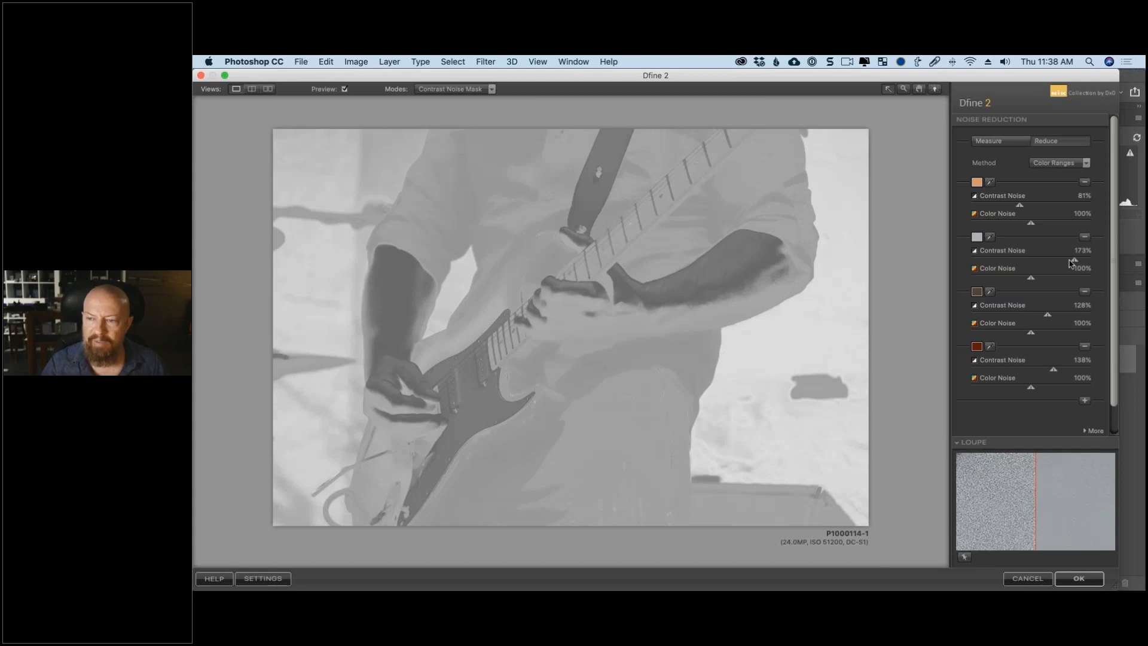
{"action": "left_click_drag", "start_coordinate": [1074, 261], "coordinate": [963, 261]}
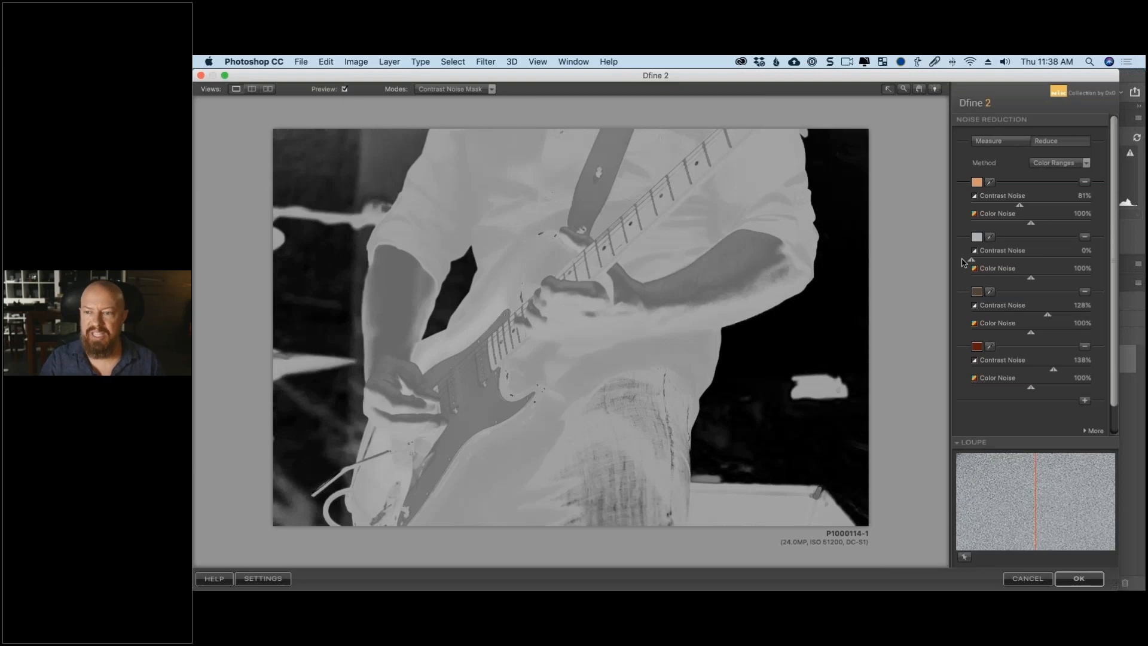
{"action": "left_click_drag", "start_coordinate": [963, 262], "coordinate": [1105, 266]}
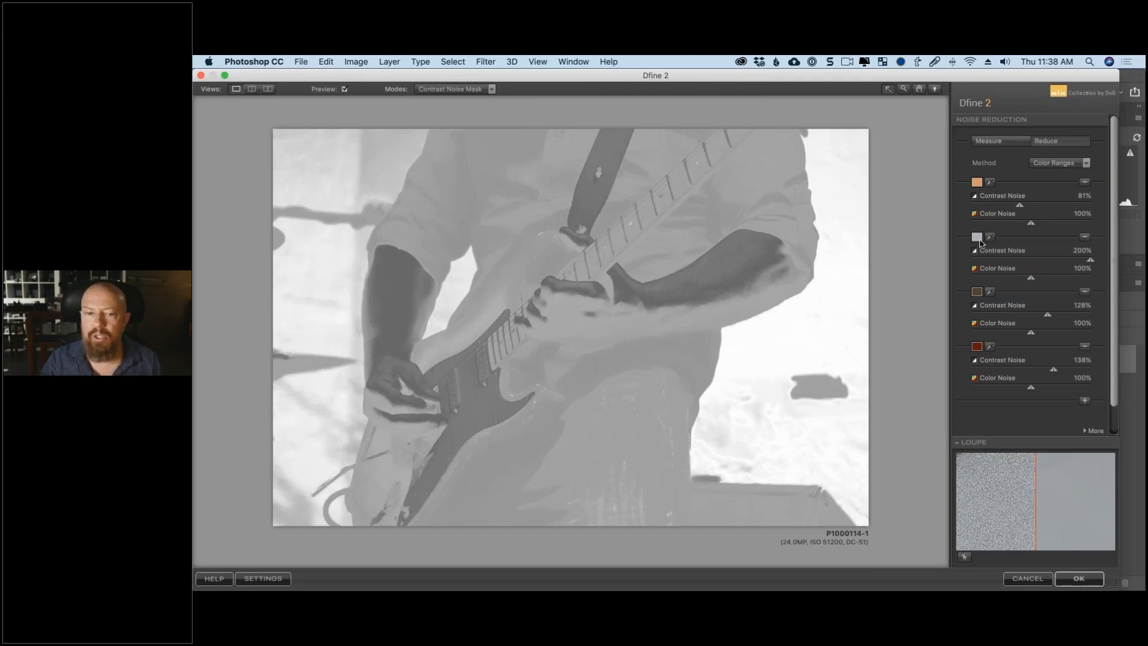
- Adjust the light wall range's color in the Color Picker, trying the bluer shade 80929f before picking a lighter, less saturated one
{"action": "left_click", "coordinate": [978, 238]}
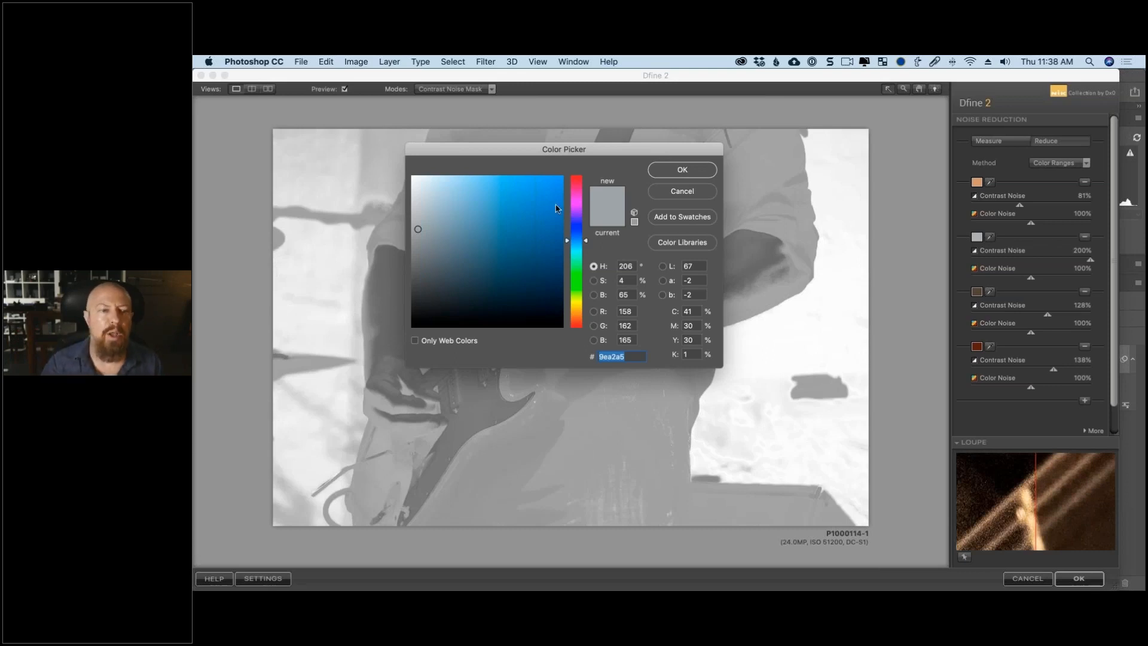
{"action": "left_click", "coordinate": [420, 232]}
{"action": "left_click_drag", "start_coordinate": [421, 232], "coordinate": [440, 232]}
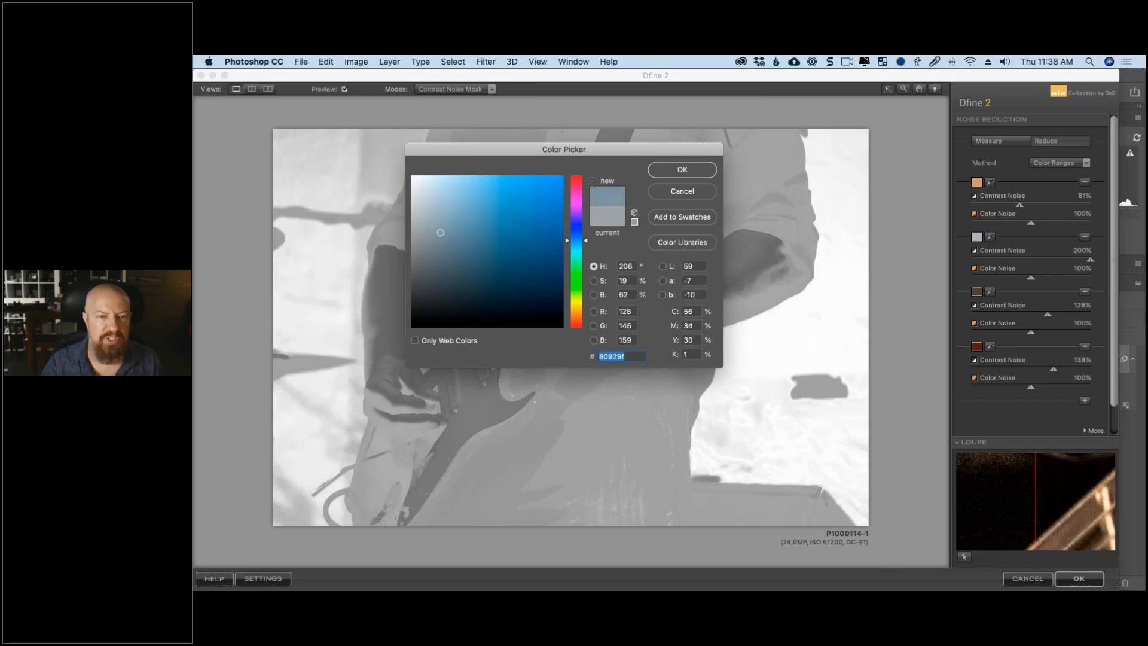
{"action": "left_click", "coordinate": [682, 169]}
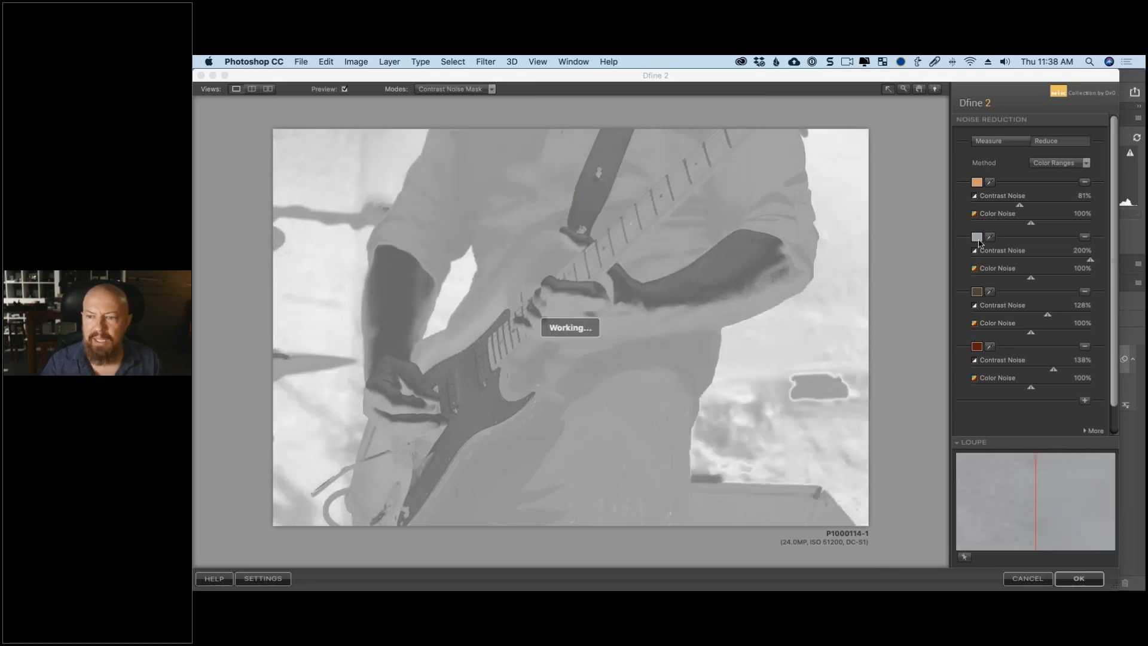
{"action": "left_click", "coordinate": [976, 237]}
{"action": "left_click_drag", "start_coordinate": [428, 224], "coordinate": [426, 214]}
{"action": "key", "text": "Return"}
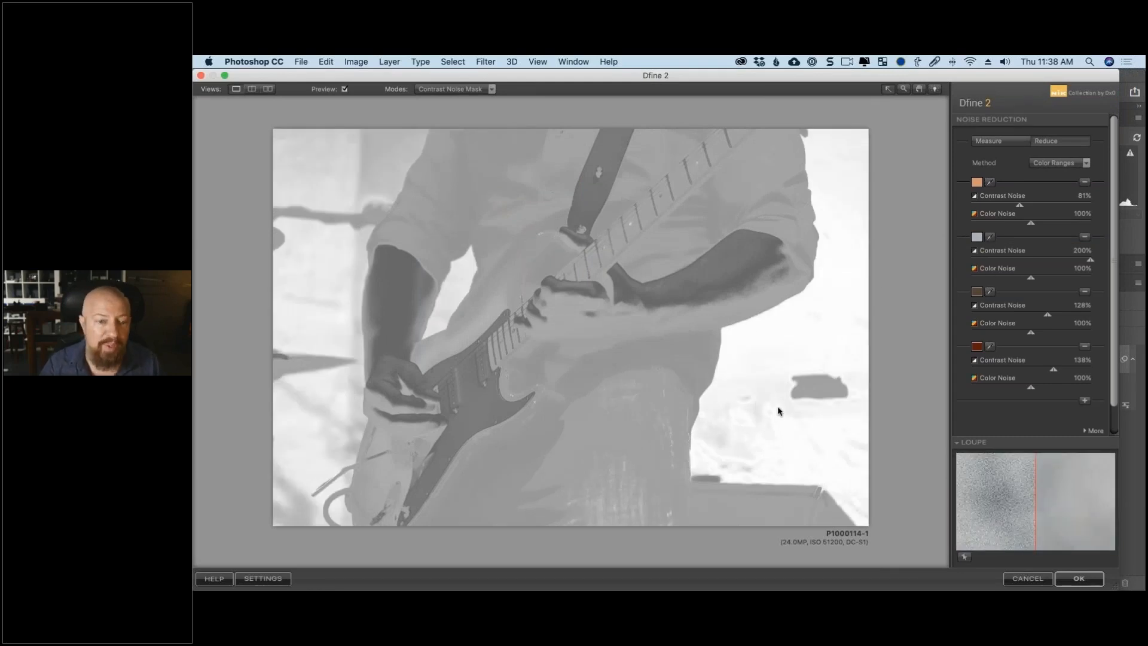
- Set Contrast Noise to 119% for the dark shirt range and 165% for the red guitar range
{"action": "left_click_drag", "start_coordinate": [1048, 317], "coordinate": [1050, 318]}
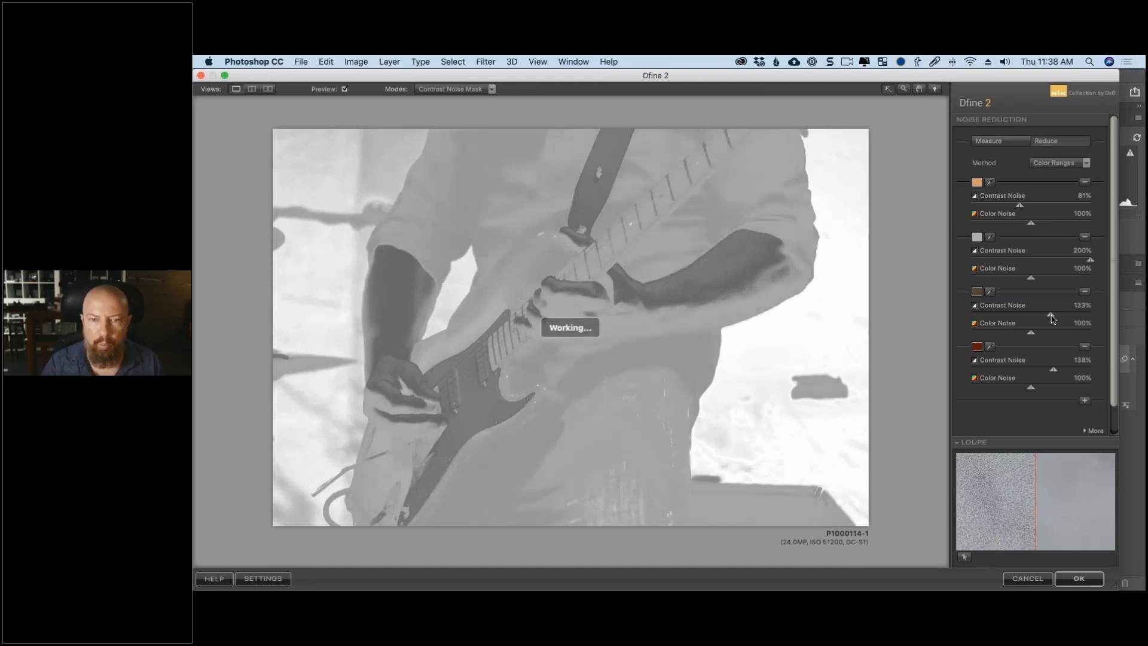
{"action": "left_click_drag", "start_coordinate": [1050, 370], "coordinate": [1069, 370]}
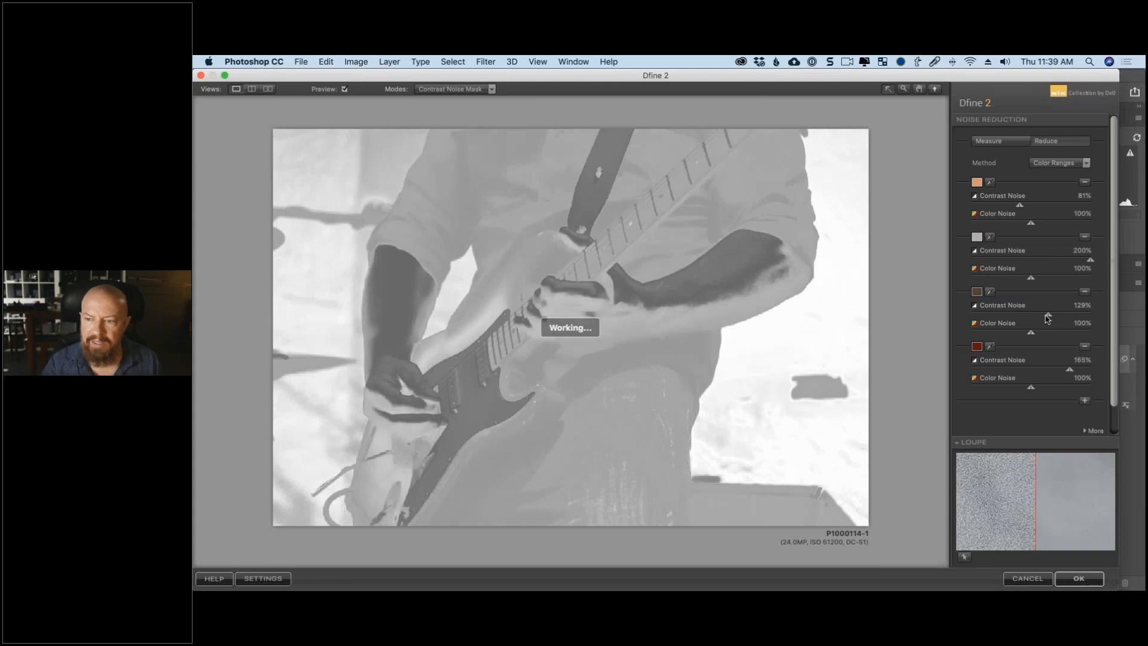
{"action": "mouse_move", "coordinate": [1049, 318]}
{"action": "left_mouse_down"}
{"action": "mouse_move", "coordinate": [1035, 317]}
{"action": "mouse_move", "coordinate": [1048, 318]}
{"action": "left_mouse_up"}
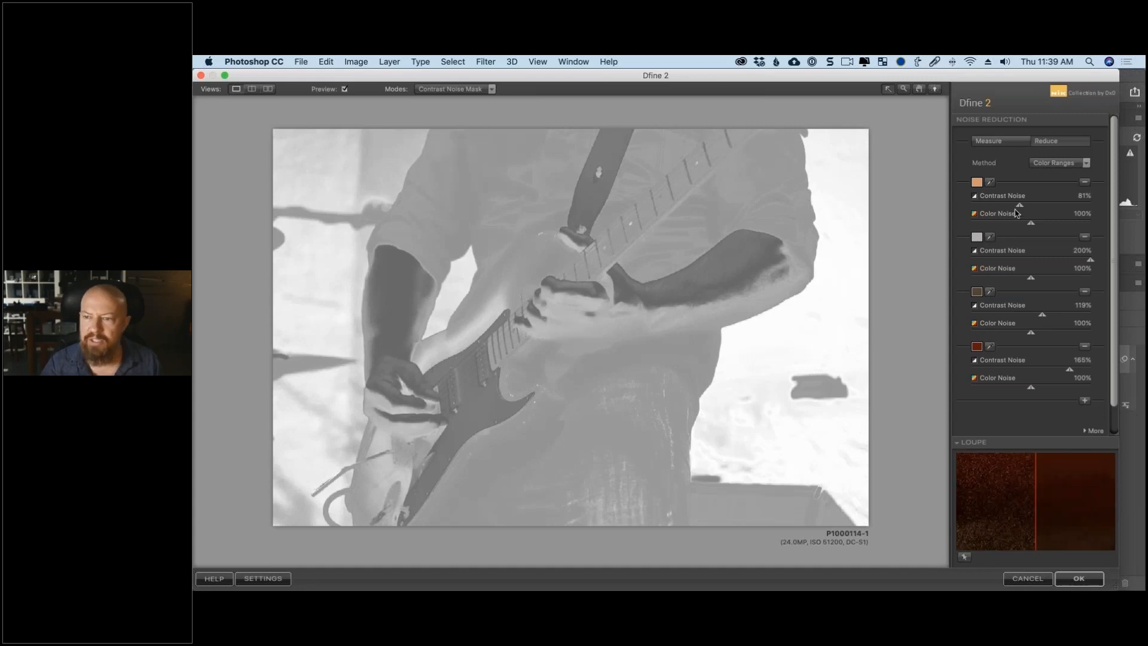
- Raise Contrast Noise to 200% for the skin, dark shirt and red guitar ranges to test the mask
{"action": "left_click_drag", "start_coordinate": [1020, 207], "coordinate": [1106, 207]}
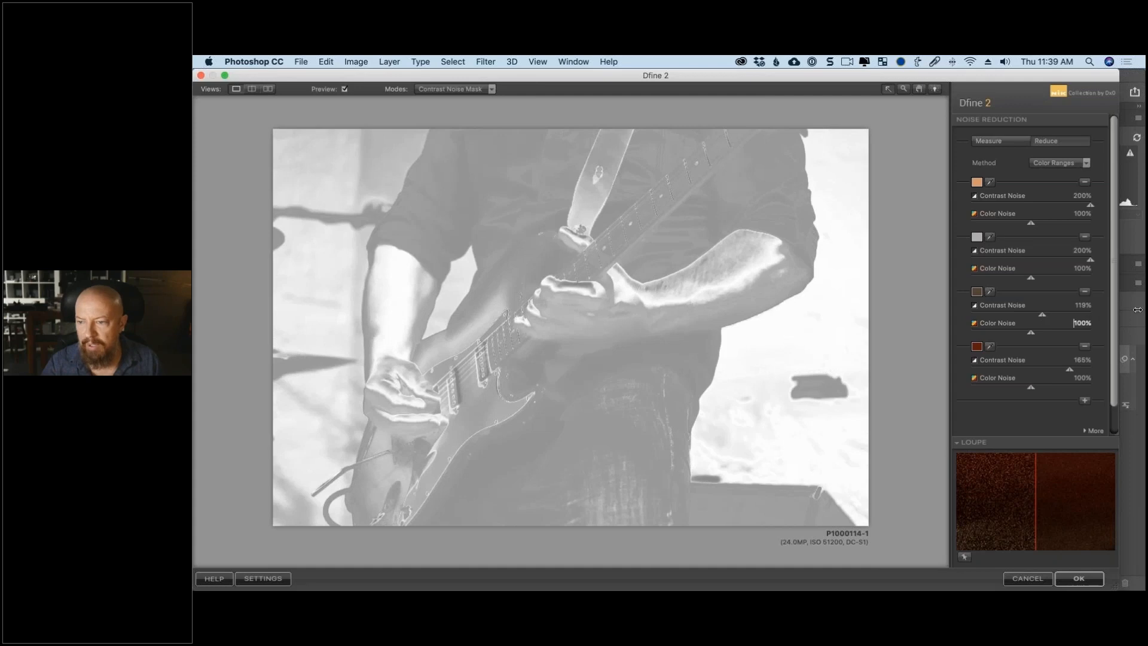
{"action": "left_click_drag", "start_coordinate": [1043, 315], "coordinate": [1093, 315]}
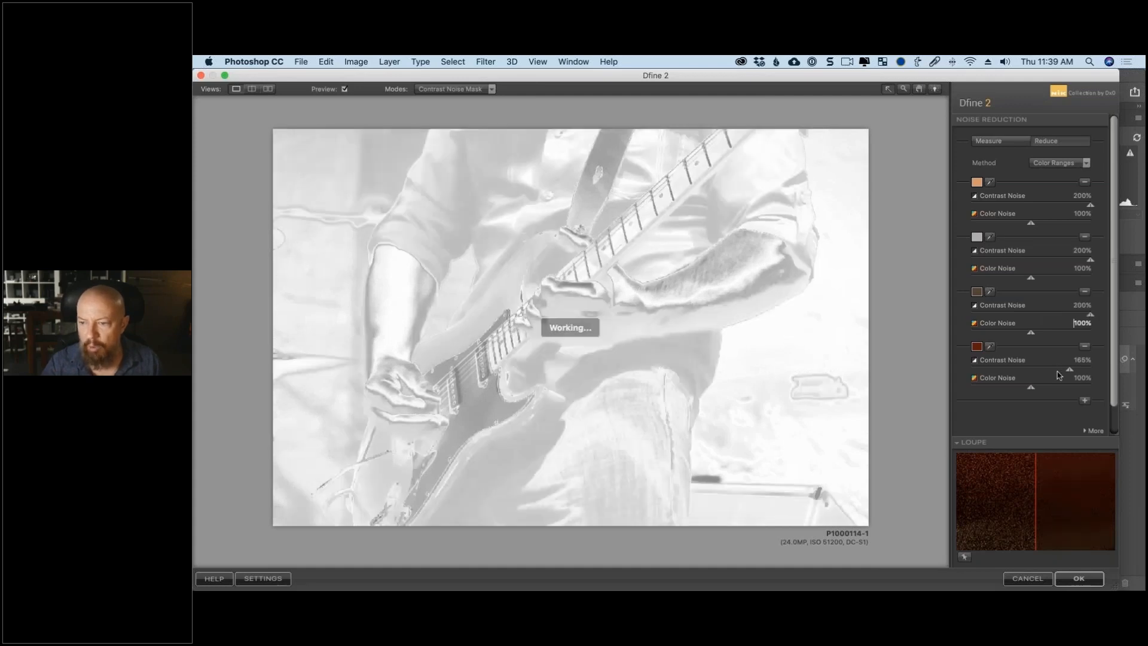
{"action": "left_click_drag", "start_coordinate": [1071, 371], "coordinate": [1097, 372]}
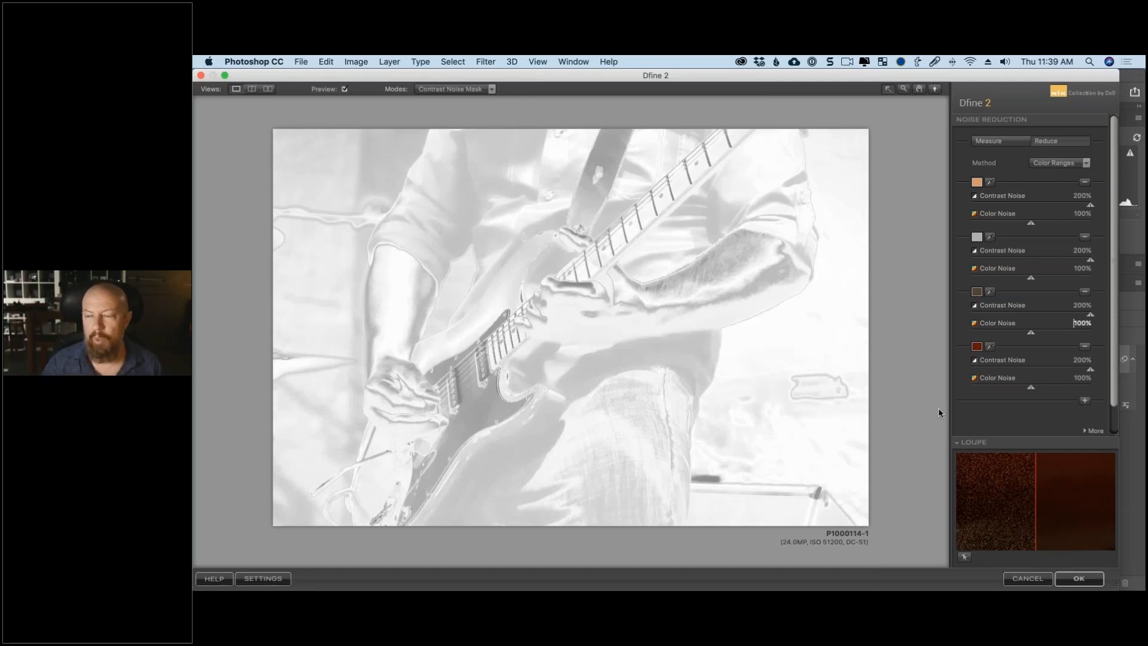
- Set Contrast Noise to 79% for skin, 174% for the light wall, 132% for the dark shirt and 128% for the red guitar
{"action": "left_click_drag", "start_coordinate": [1064, 206], "coordinate": [1018, 205]}
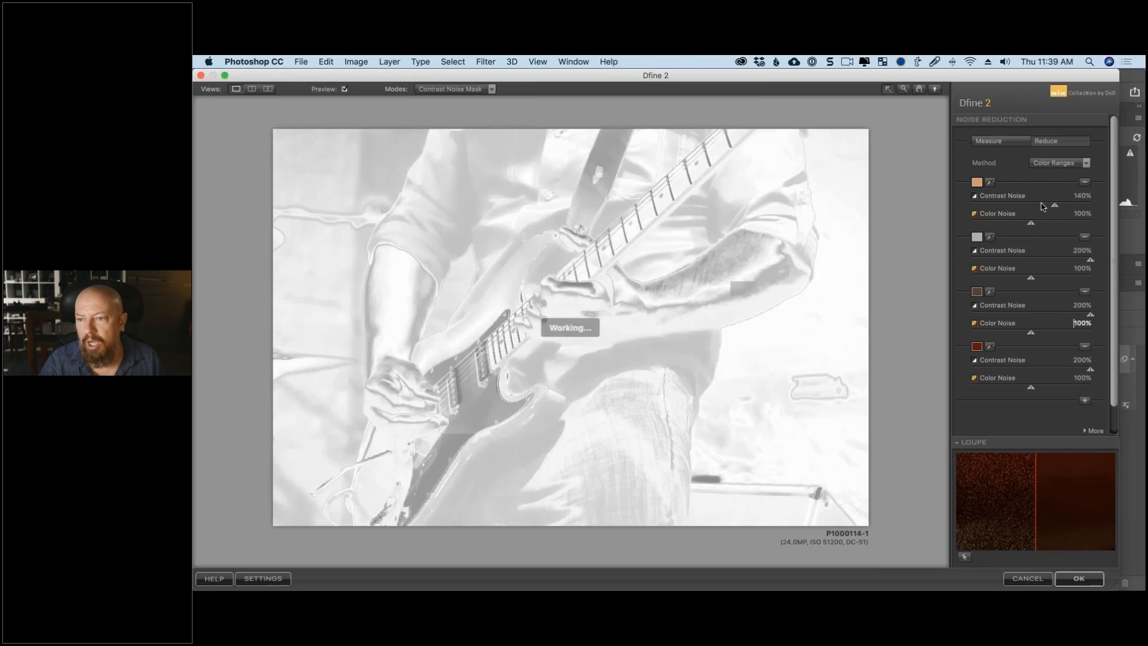
{"action": "left_click_drag", "start_coordinate": [1069, 261], "coordinate": [1054, 260]}
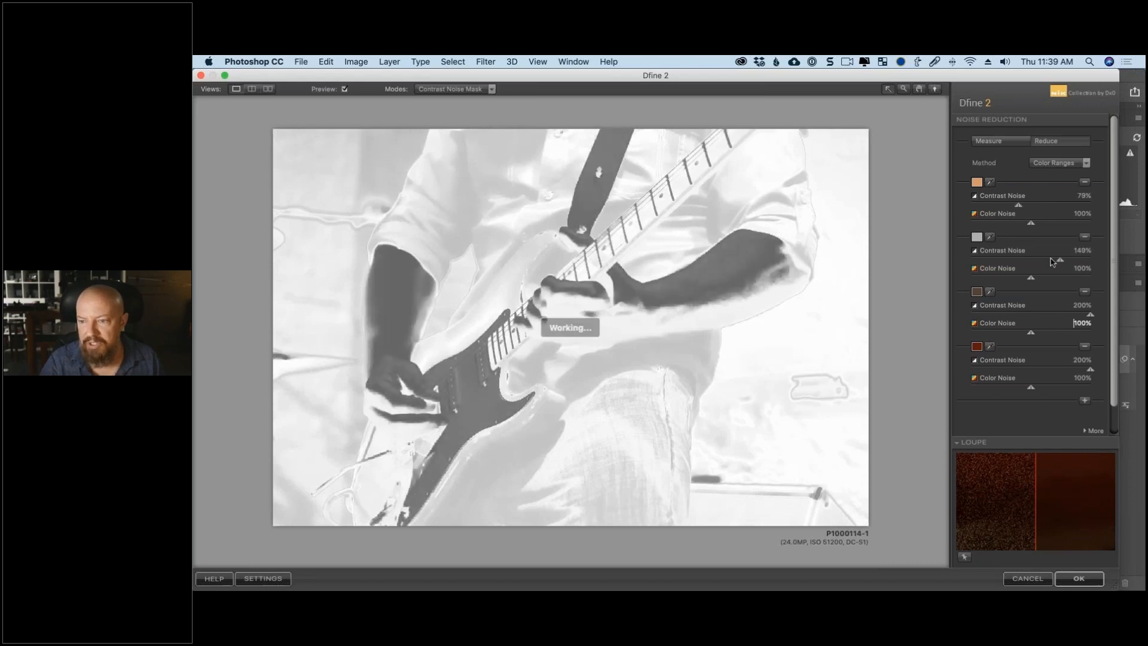
{"action": "left_click", "coordinate": [1037, 314]}
{"action": "left_click_drag", "start_coordinate": [1043, 317], "coordinate": [1050, 315]}
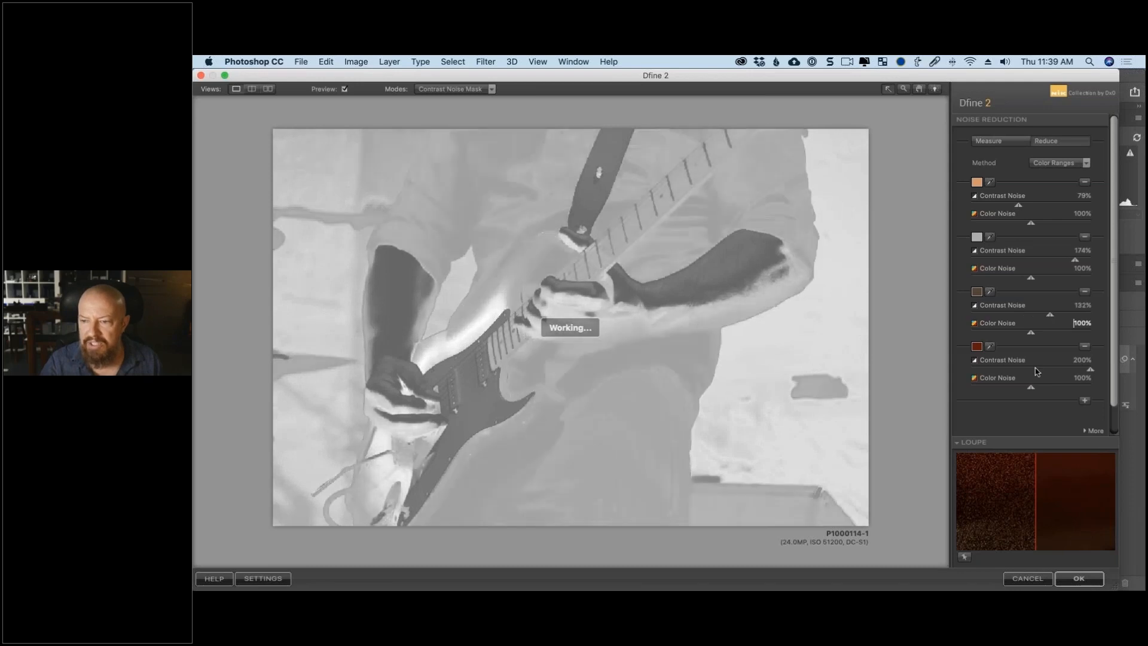
{"action": "left_click", "coordinate": [1048, 369]}
{"action": "left_click_drag", "start_coordinate": [1048, 369], "coordinate": [1048, 368]}
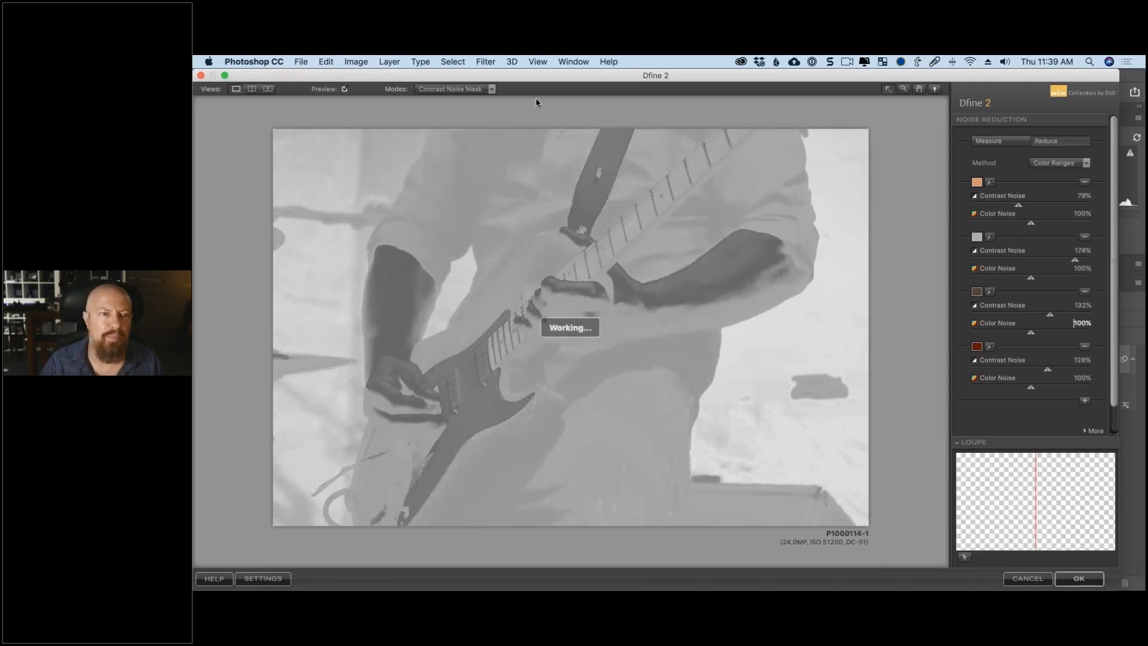
- Display the Color Noise Mask, set the light wall range's Color Noise to 102%, and return the preview to RGB mode
{"action": "left_click", "coordinate": [476, 94]}
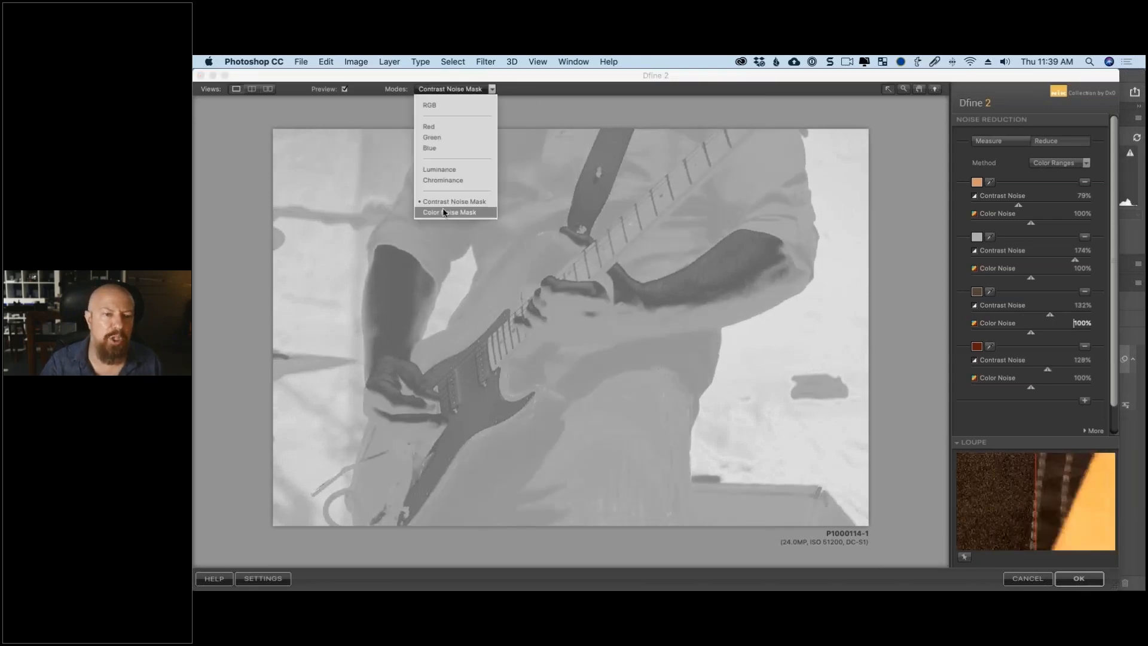
{"action": "left_click", "coordinate": [473, 213]}
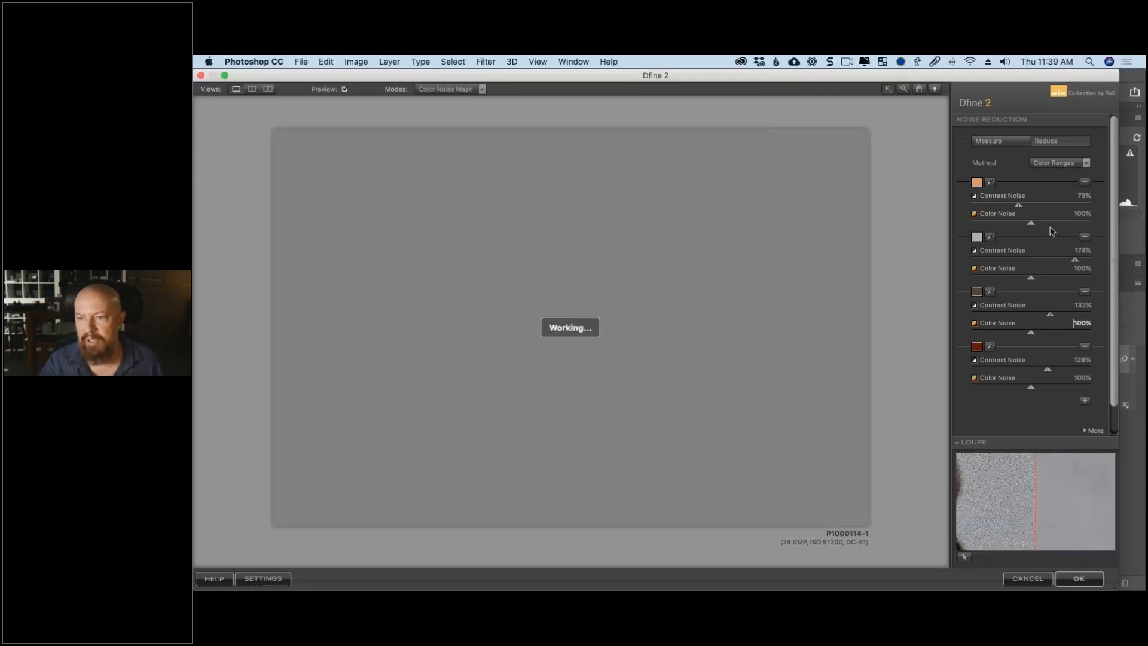
{"action": "mouse_move", "coordinate": [1031, 278]}
{"action": "left_mouse_down"}
{"action": "mouse_move", "coordinate": [1077, 279]}
{"action": "mouse_move", "coordinate": [1032, 280]}
{"action": "left_mouse_up"}
{"action": "left_click", "coordinate": [451, 89]}
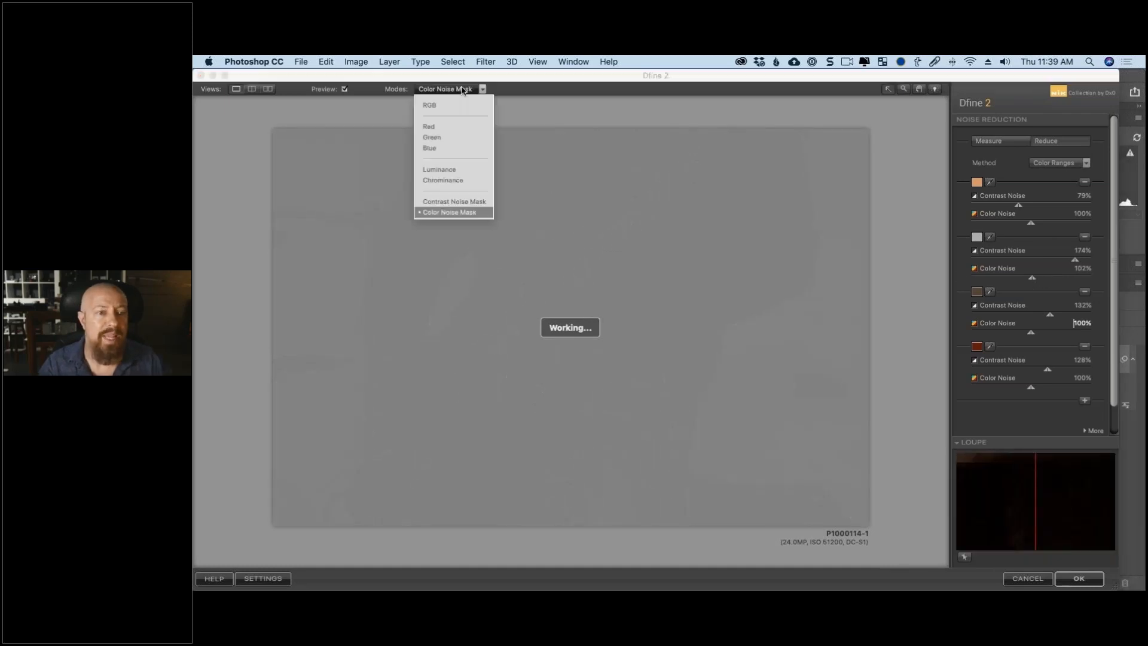
{"action": "left_click", "coordinate": [446, 105]}
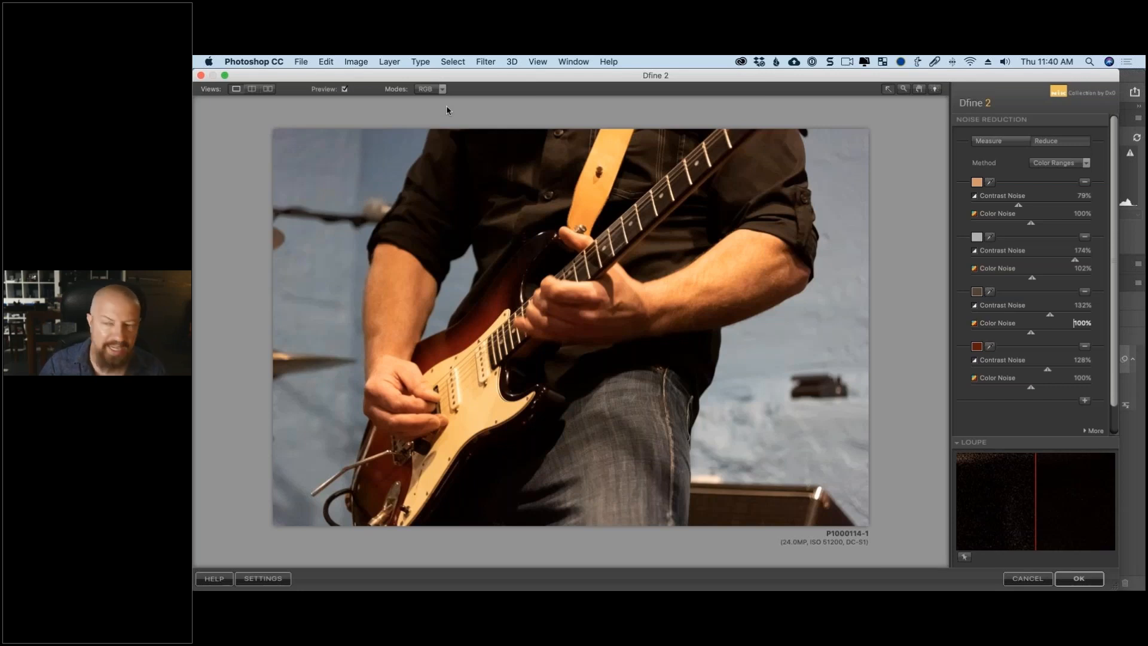
- Review the automatic measurement settings and compare the Control Points and Color Ranges reduction methods
{"action": "left_click", "coordinate": [988, 141]}
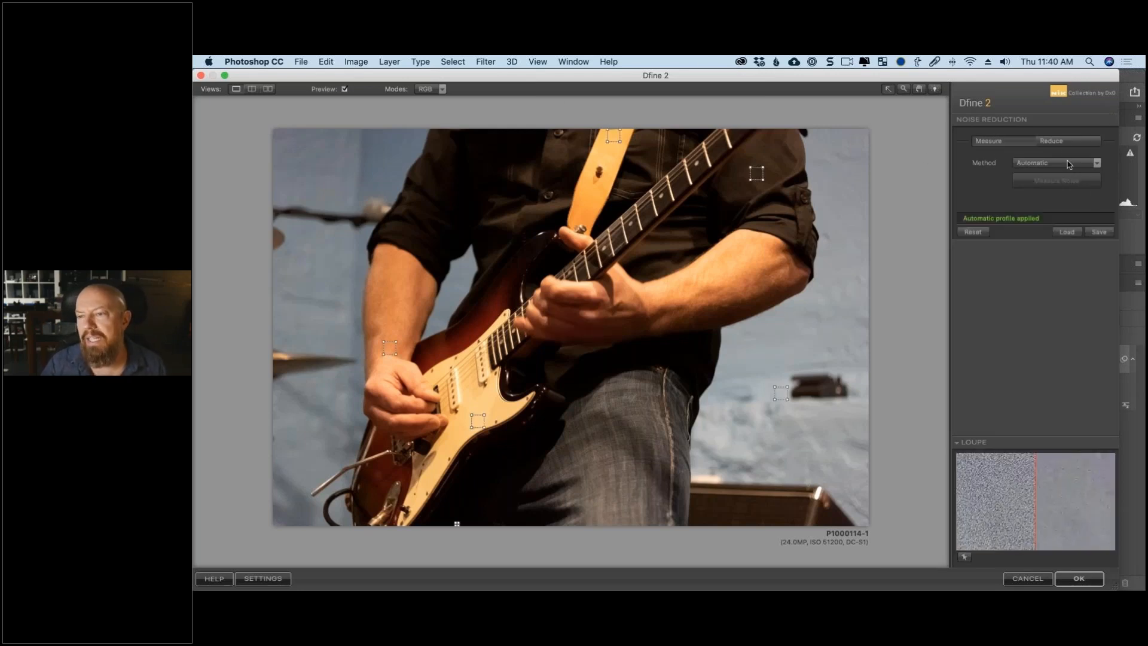
{"action": "left_click", "coordinate": [1063, 142]}
{"action": "left_click", "coordinate": [1057, 163]}
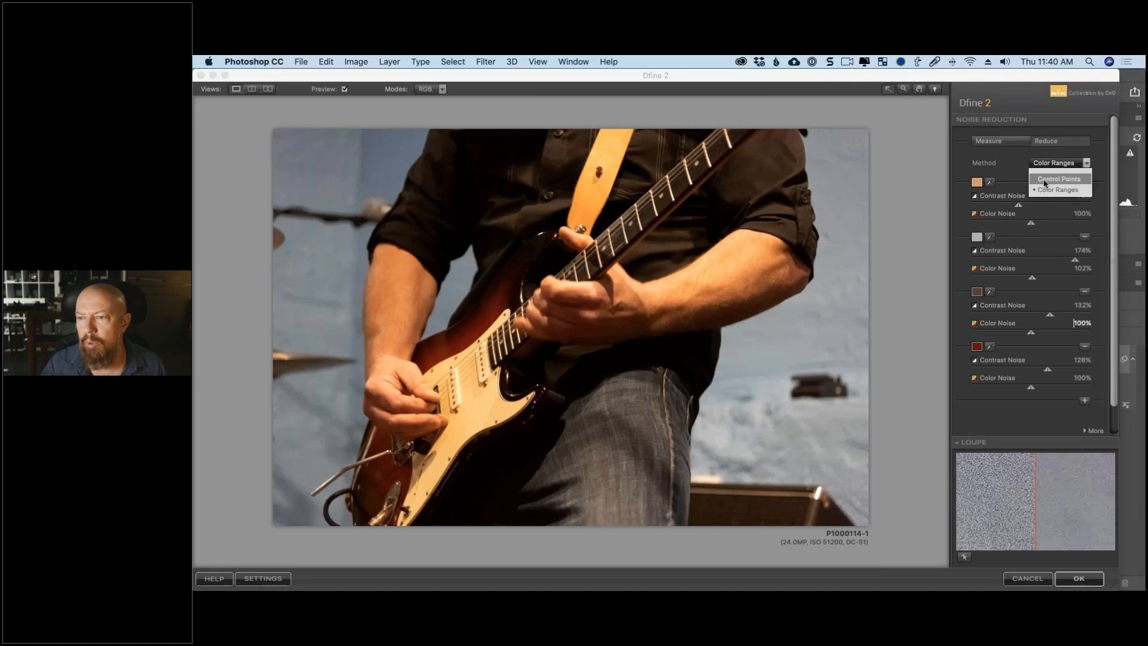
{"action": "left_click", "coordinate": [1044, 180]}
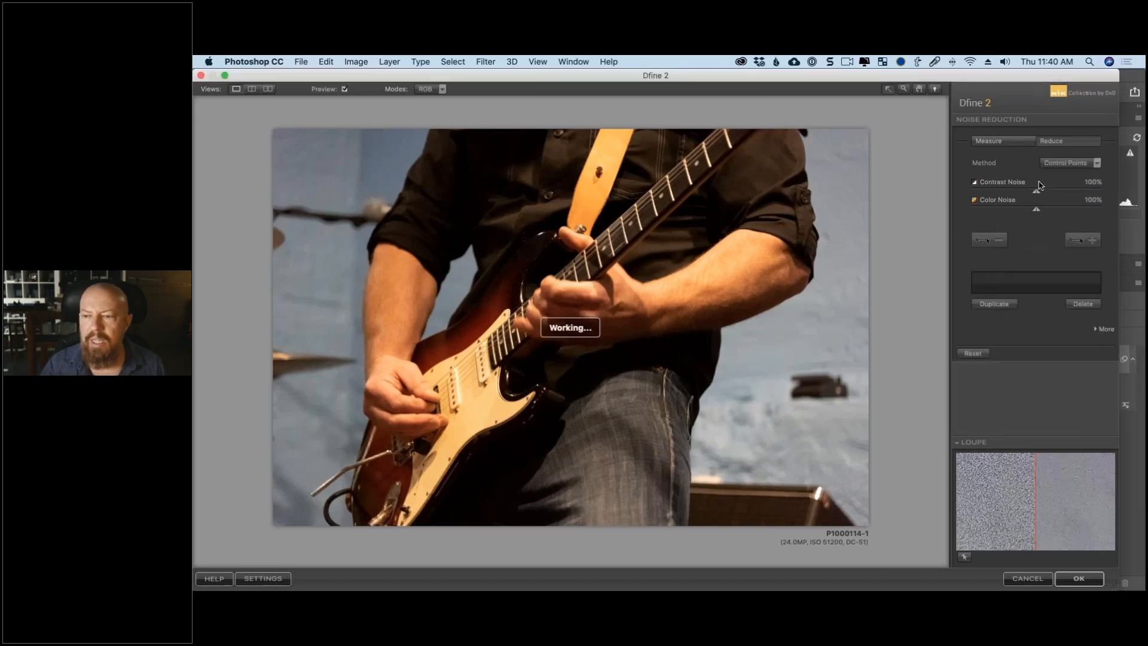
{"action": "left_click", "coordinate": [1078, 163]}
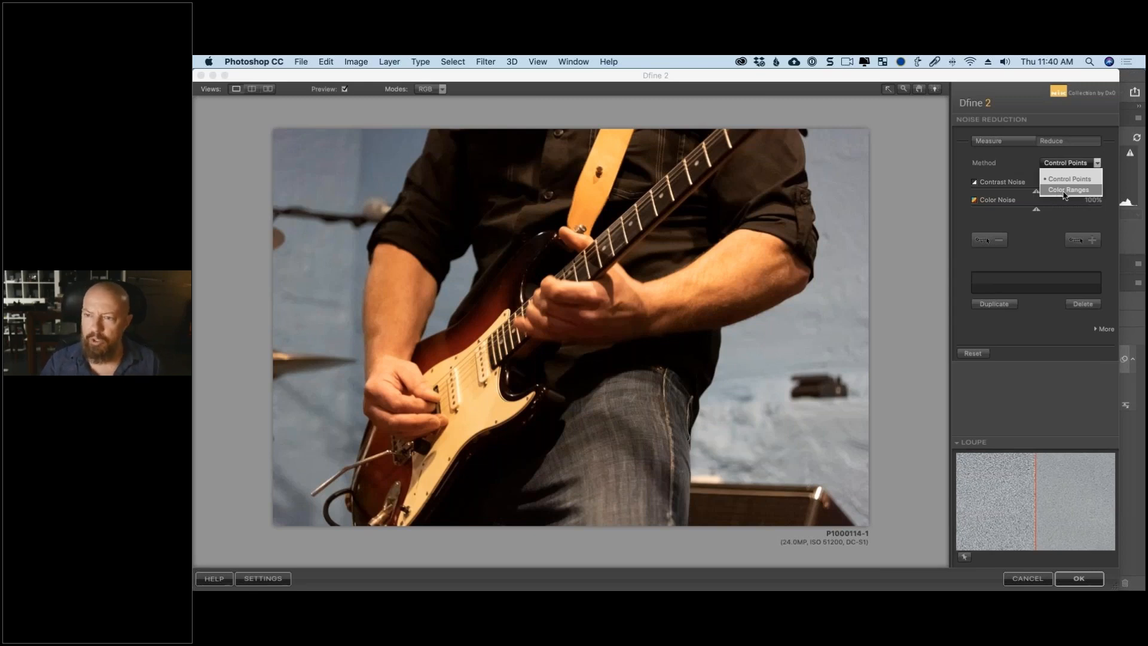
{"action": "left_click", "coordinate": [1064, 194]}
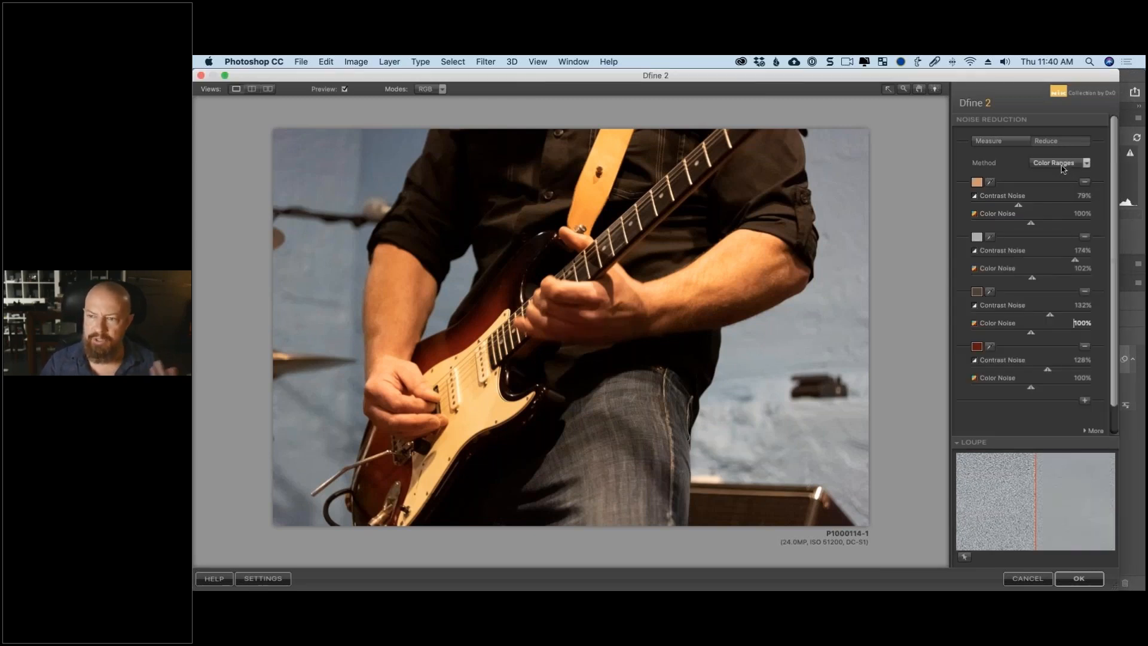
- Change the reduction method to Control Points and add a control point on the fretting forearm
{"action": "left_click", "coordinate": [1064, 169]}
{"action": "left_click", "coordinate": [1060, 183]}
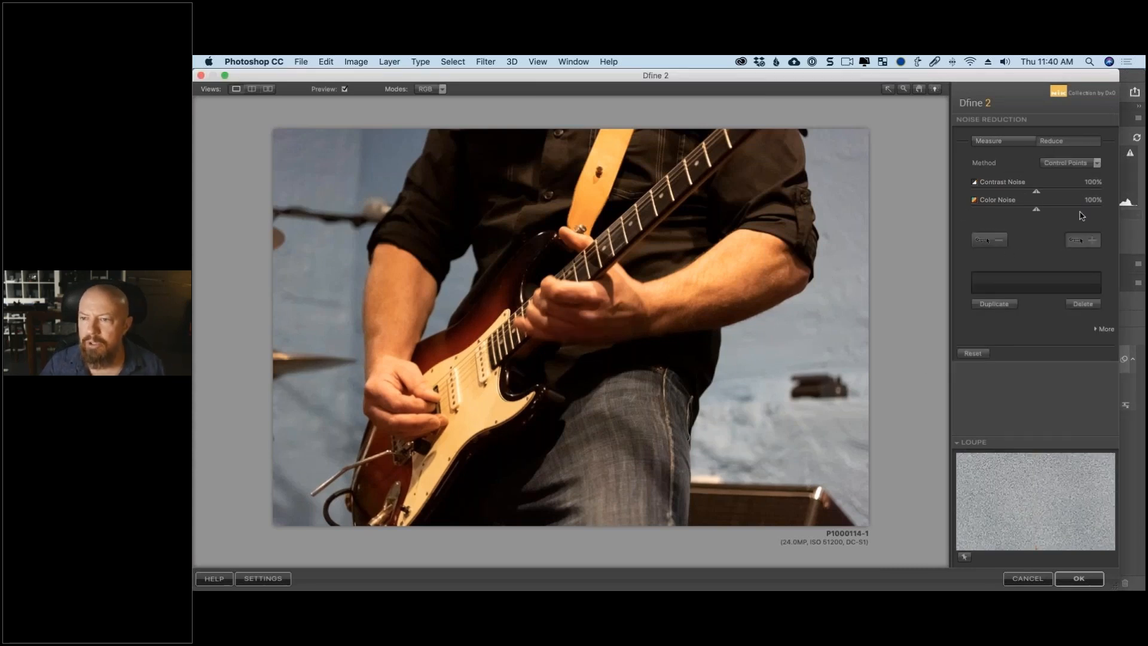
{"action": "left_click", "coordinate": [1082, 240]}
{"action": "left_click", "coordinate": [728, 270]}
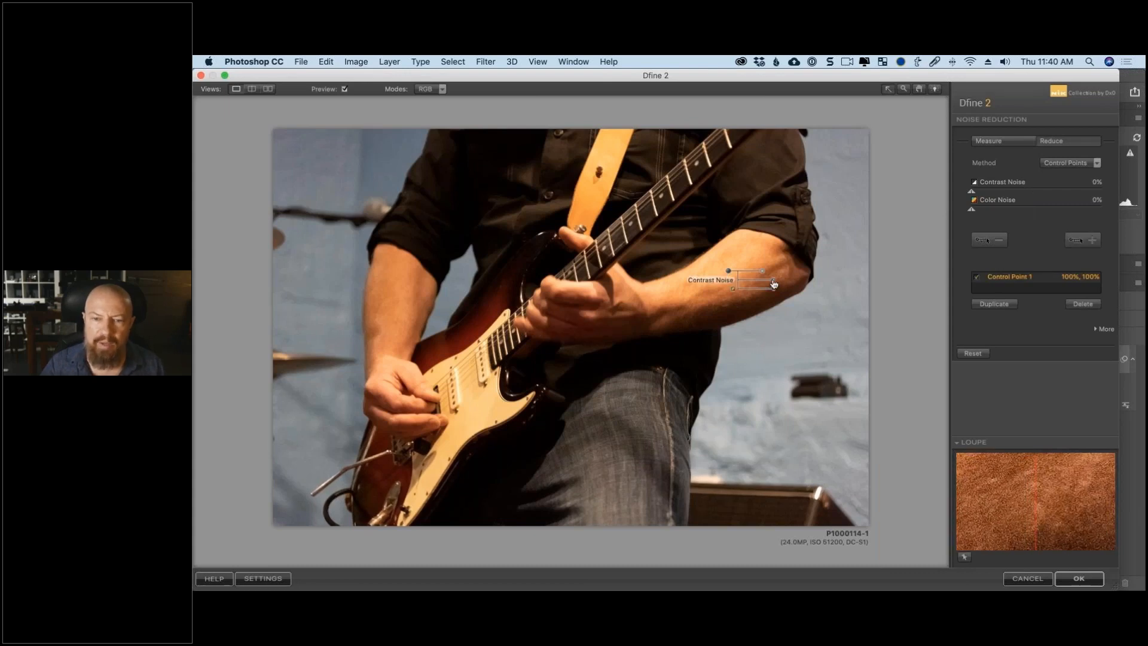
- Set the forearm control point's Contrast Noise to 99% and add a second control point at 0% on the blue wall
{"action": "left_click_drag", "start_coordinate": [774, 284], "coordinate": [775, 284]}
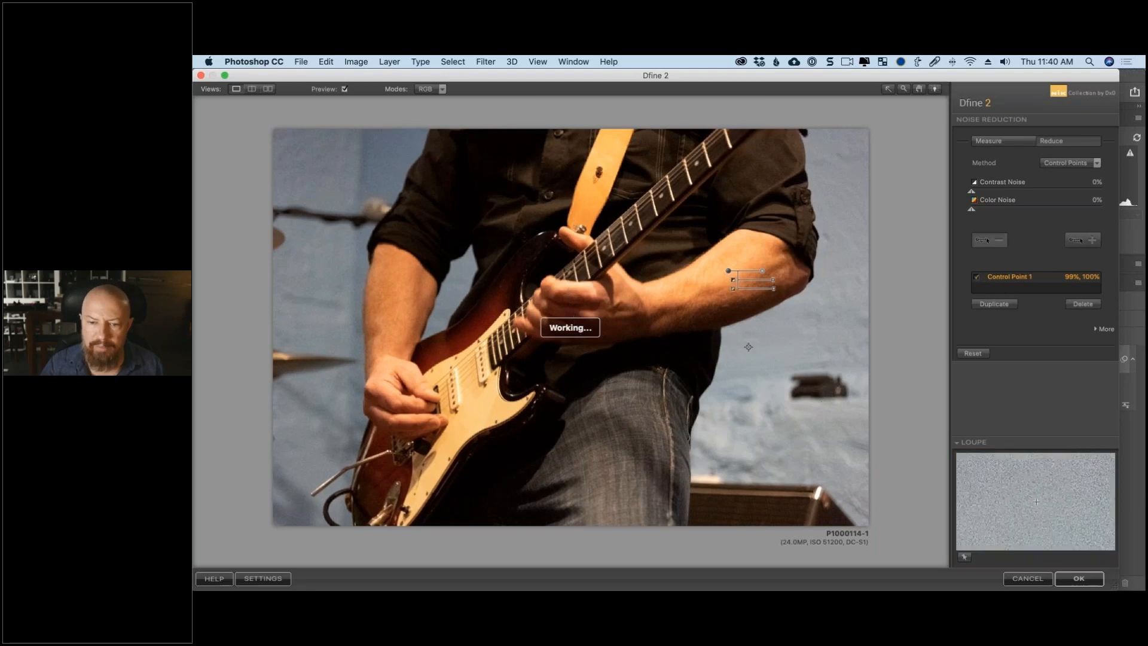
{"action": "left_click", "coordinate": [755, 345]}
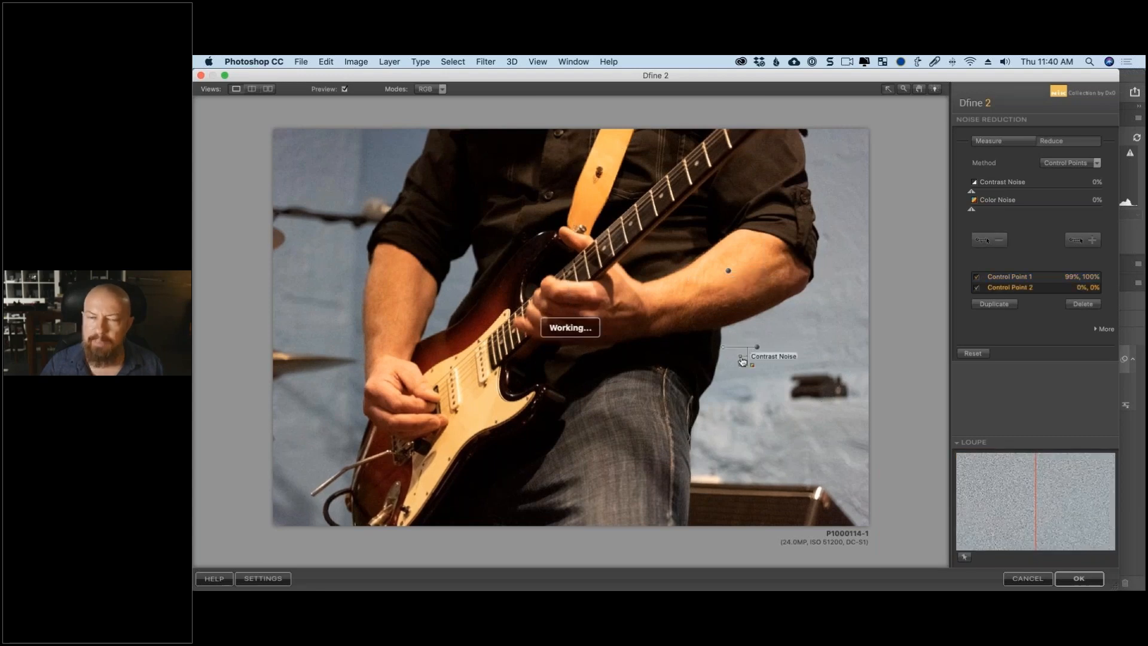
{"action": "left_click_drag", "start_coordinate": [742, 360], "coordinate": [749, 360]}
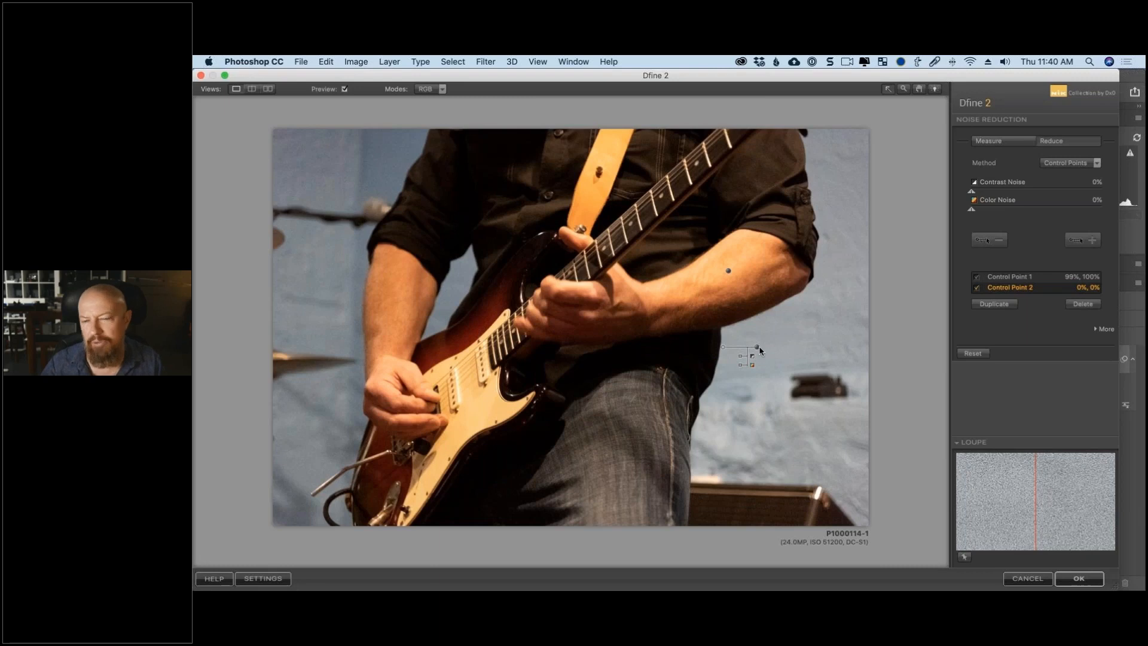
{"action": "left_click_drag", "start_coordinate": [758, 346], "coordinate": [764, 344]}
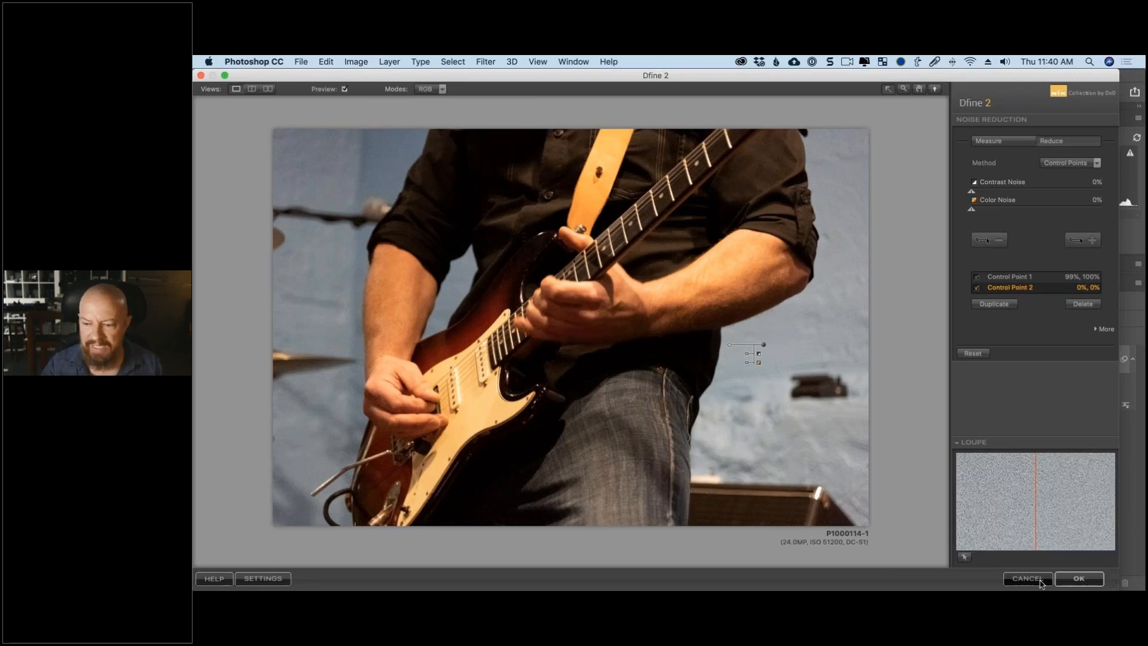
- Cancel the Dfine 2 noise reduction and close the P1000114-1 document without saving it
{"action": "left_click", "coordinate": [1040, 581]}
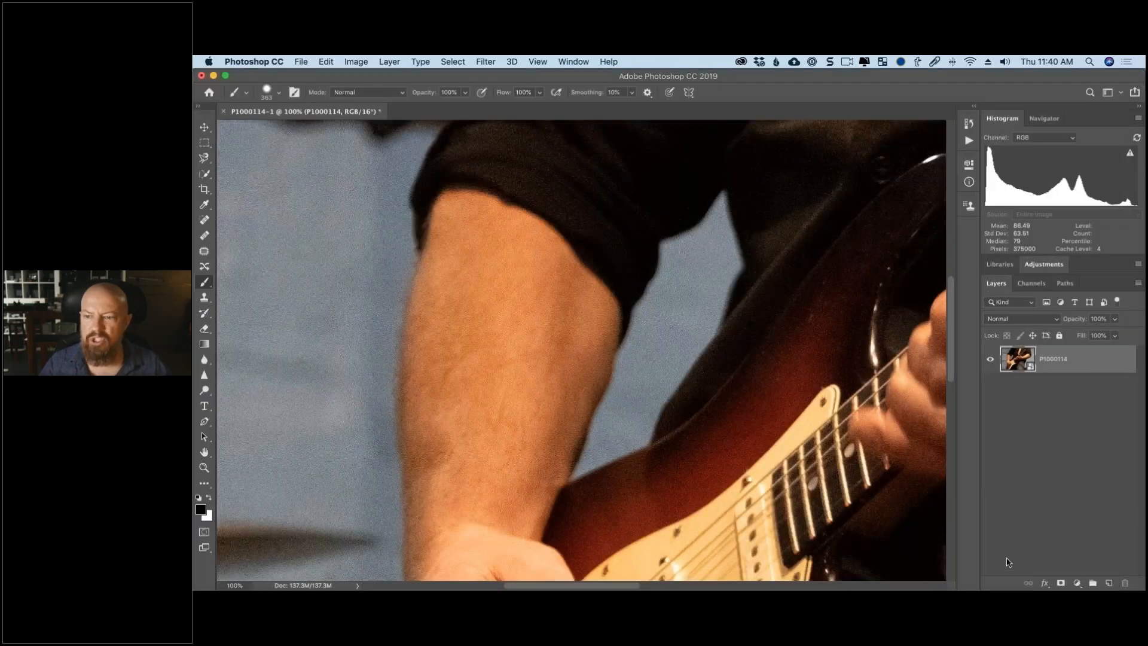
{"action": "key", "text": "super+w"}
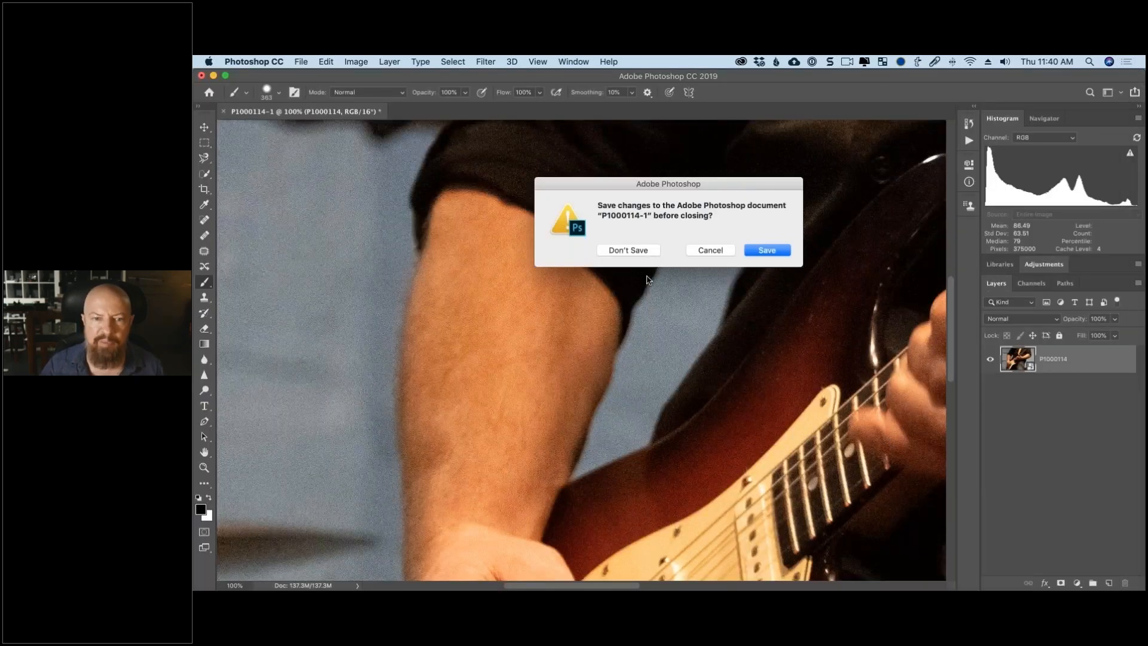
{"action": "left_click", "coordinate": [634, 251]}
{"action": "key", "text": "super+q"}
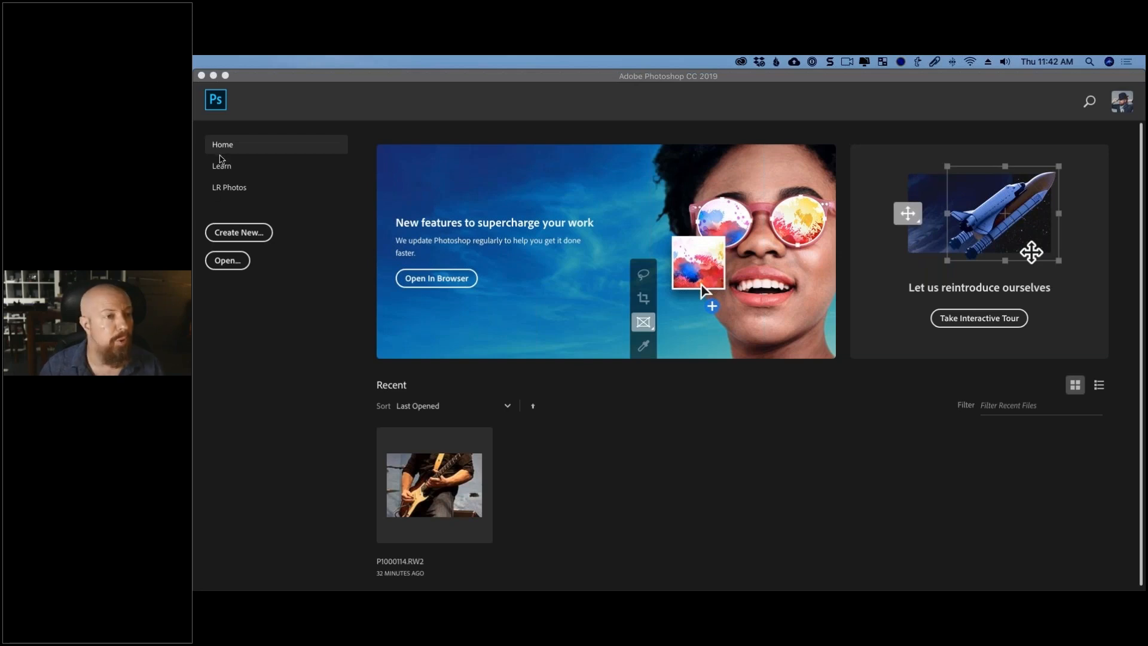
- Open the raw photo 2016-11-06_120124_LAZoo_1080403.RW2
{"action": "left_click", "coordinate": [236, 261]}
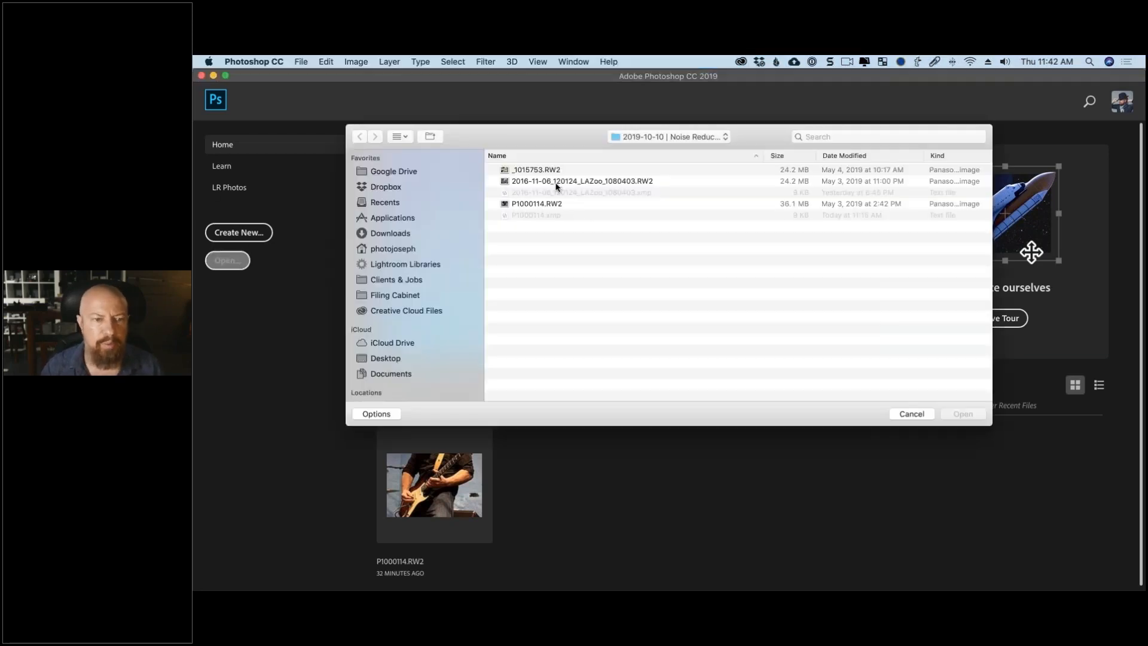
{"action": "left_click", "coordinate": [557, 182]}
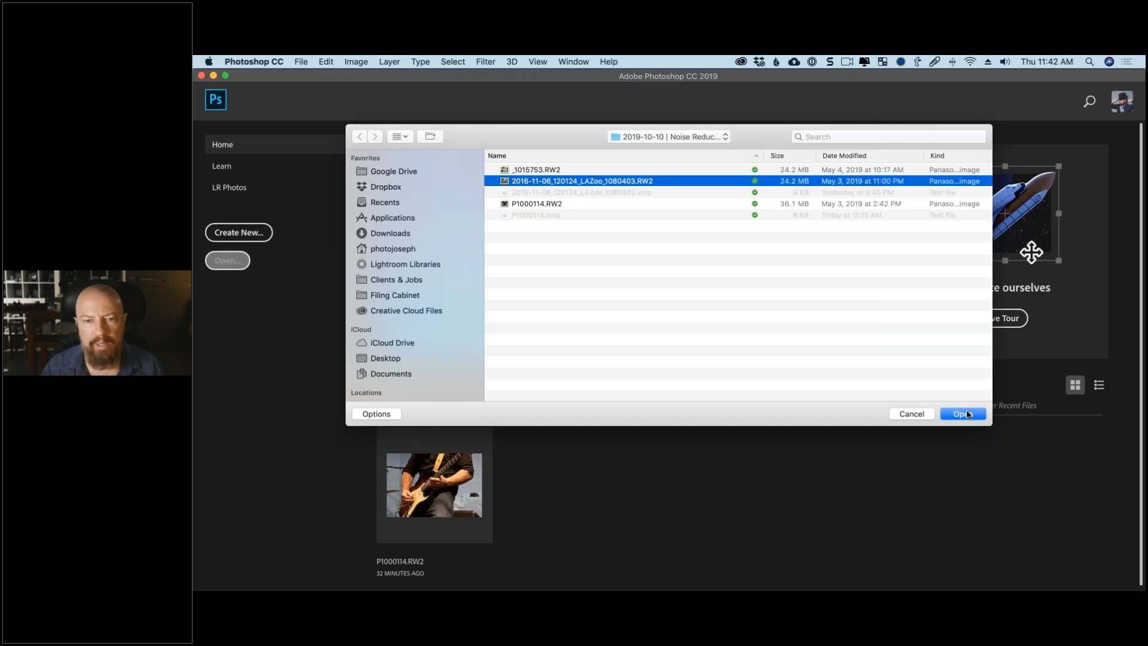
{"action": "left_click", "coordinate": [962, 413]}
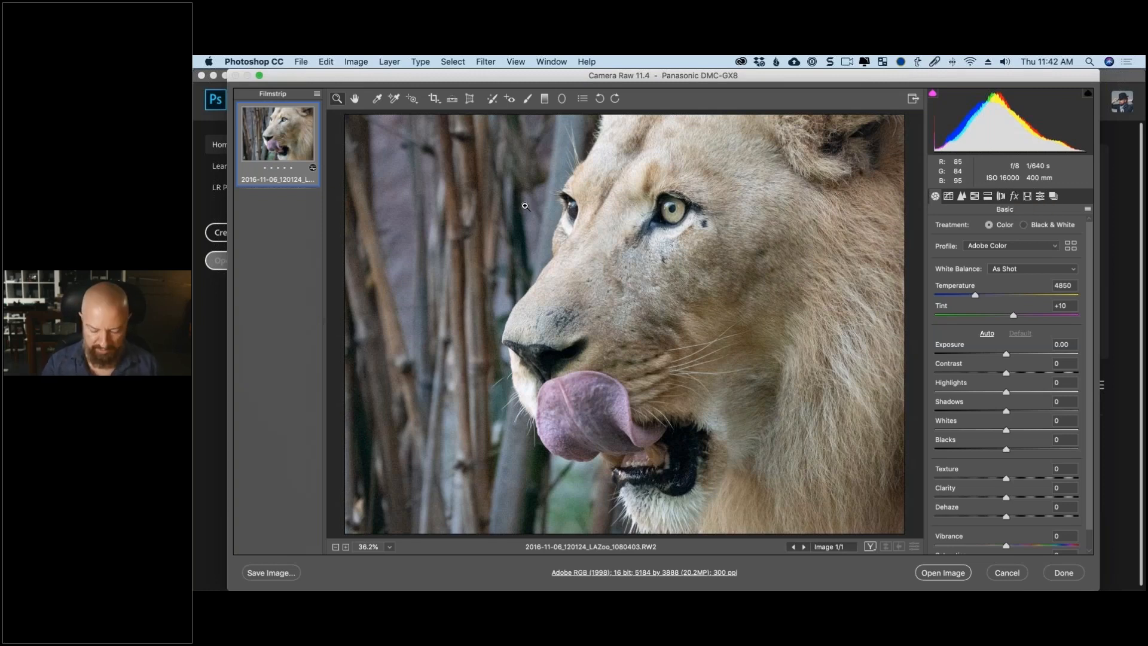
- Examine the noise around the lion's eye and the background at 200%, and return to the full image view
{"action": "left_click", "coordinate": [548, 244]}
{"action": "left_click", "coordinate": [597, 275]}
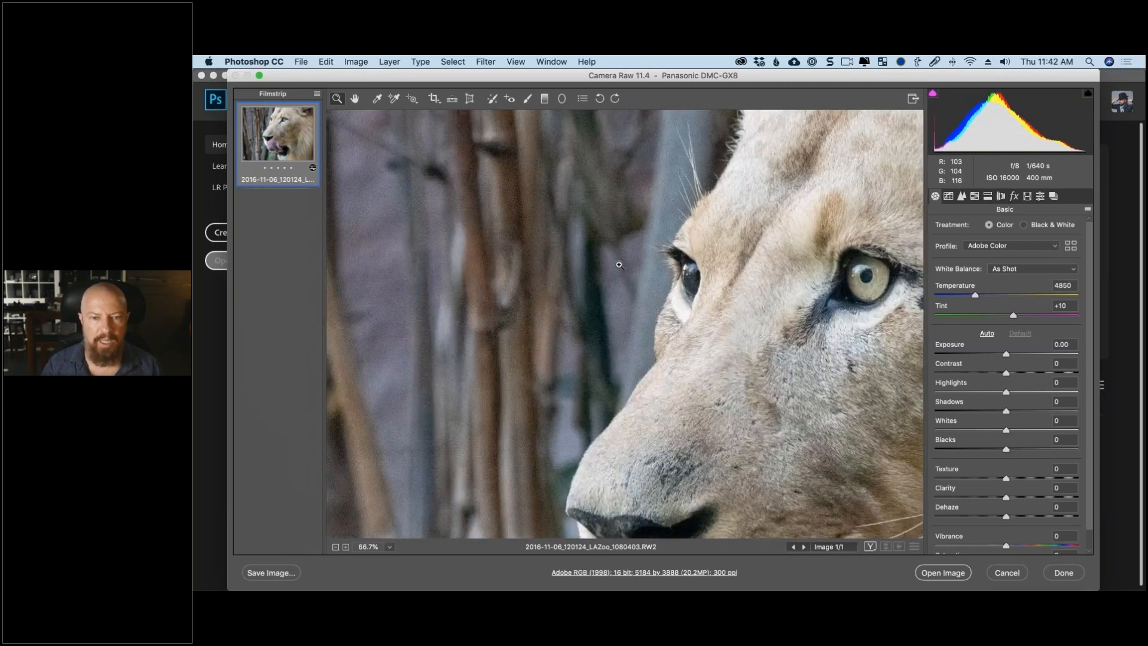
{"action": "left_click", "coordinate": [651, 281]}
{"action": "left_click", "coordinate": [684, 298]}
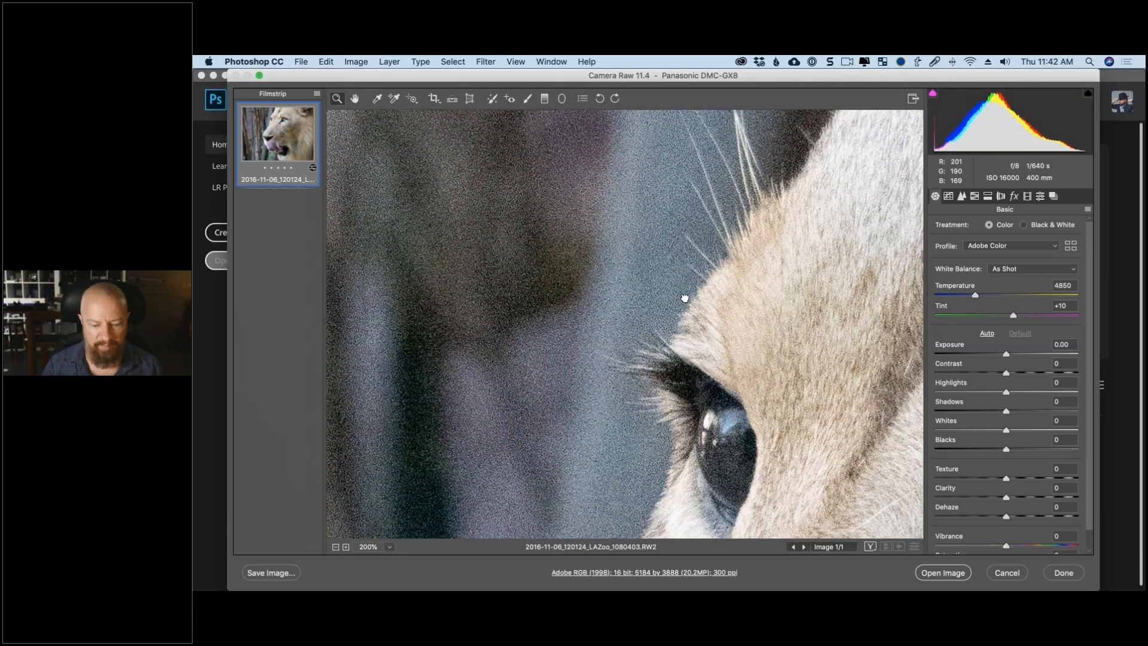
{"action": "left_click_drag", "start_coordinate": [684, 298], "coordinate": [527, 157]}
{"action": "key", "text": "super+0"}
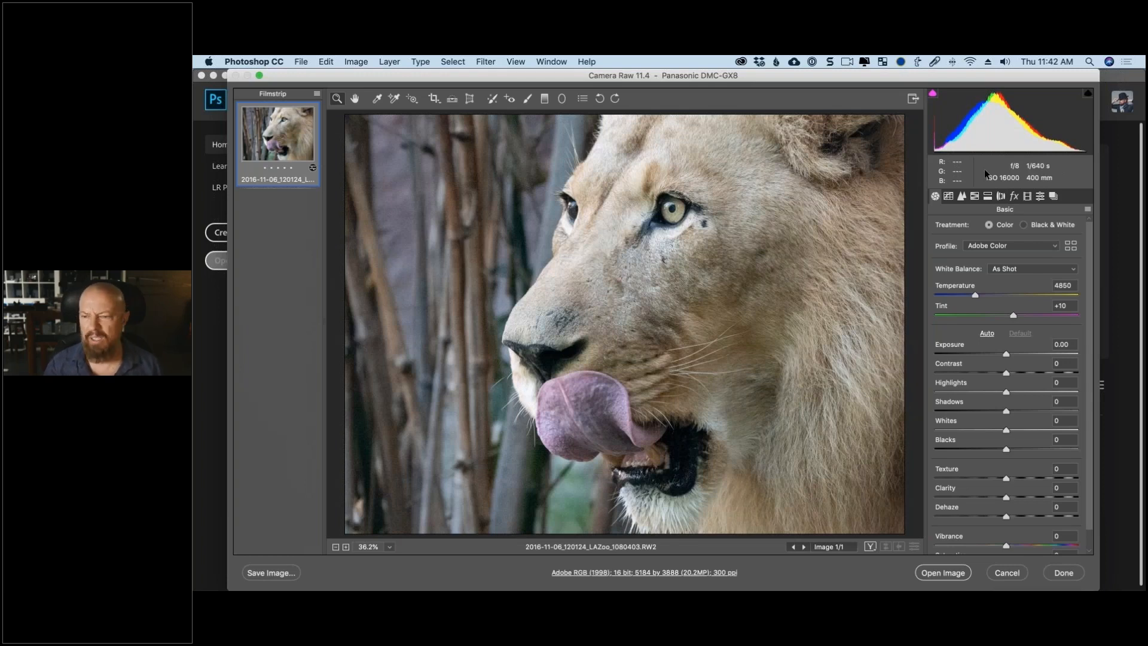
- Warm the white balance to a temperature of 6450 and open the lion photo as a smart object
{"action": "left_click", "coordinate": [1008, 272]}
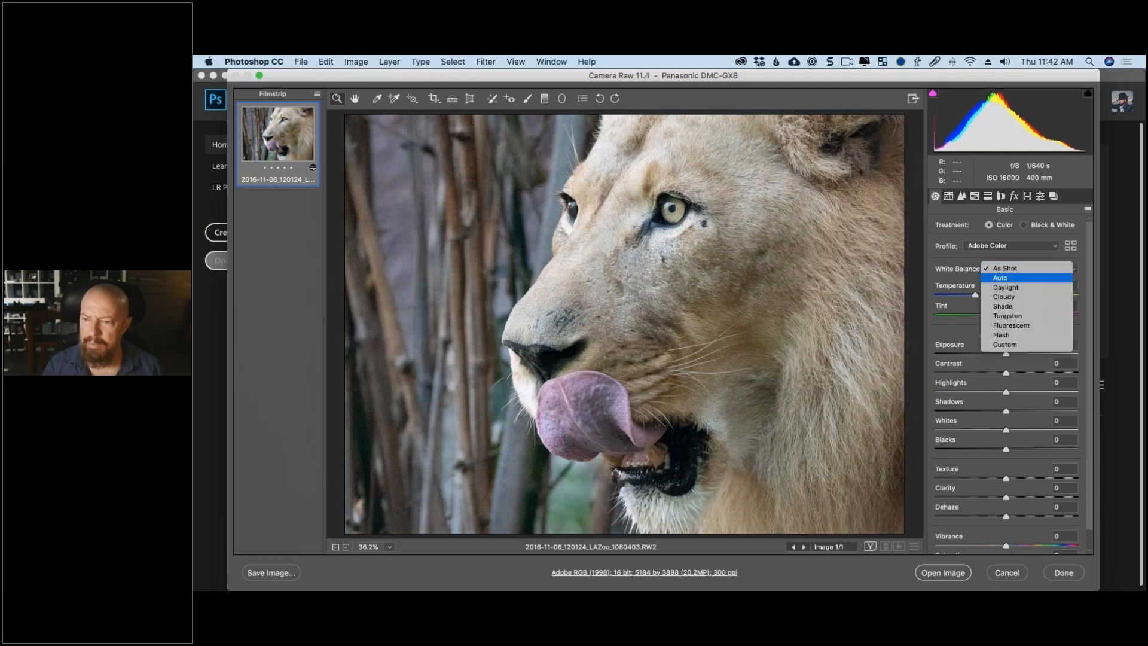
{"action": "left_click", "coordinate": [923, 297]}
{"action": "key", "text": "alt+super+u"}
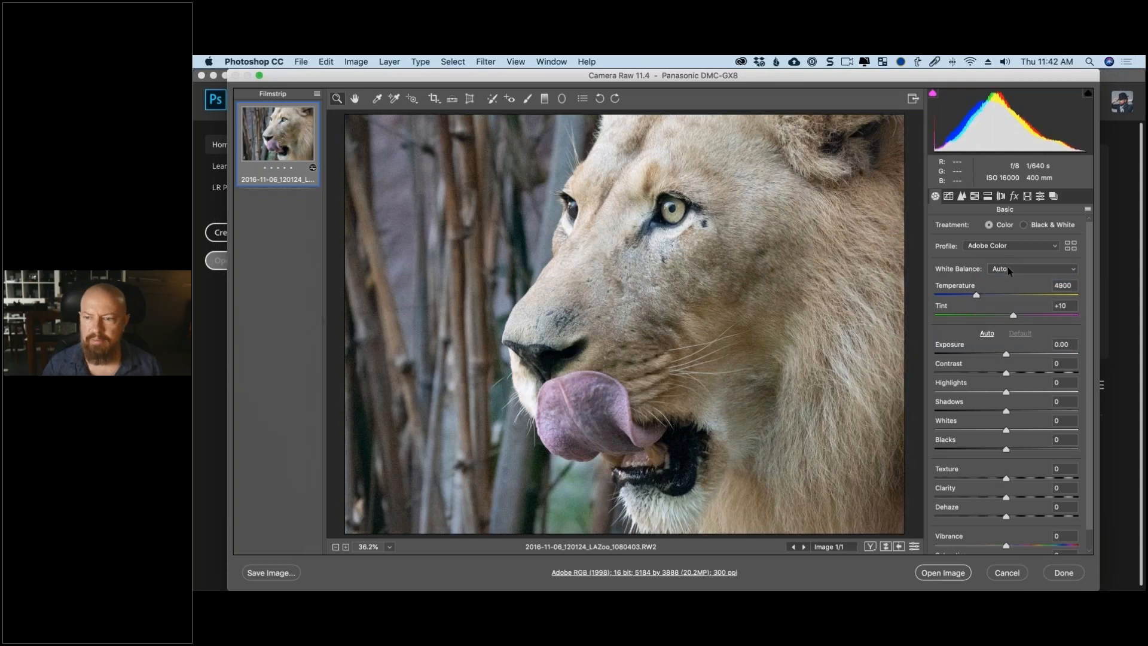
{"action": "left_click_drag", "start_coordinate": [977, 295], "coordinate": [999, 294]}
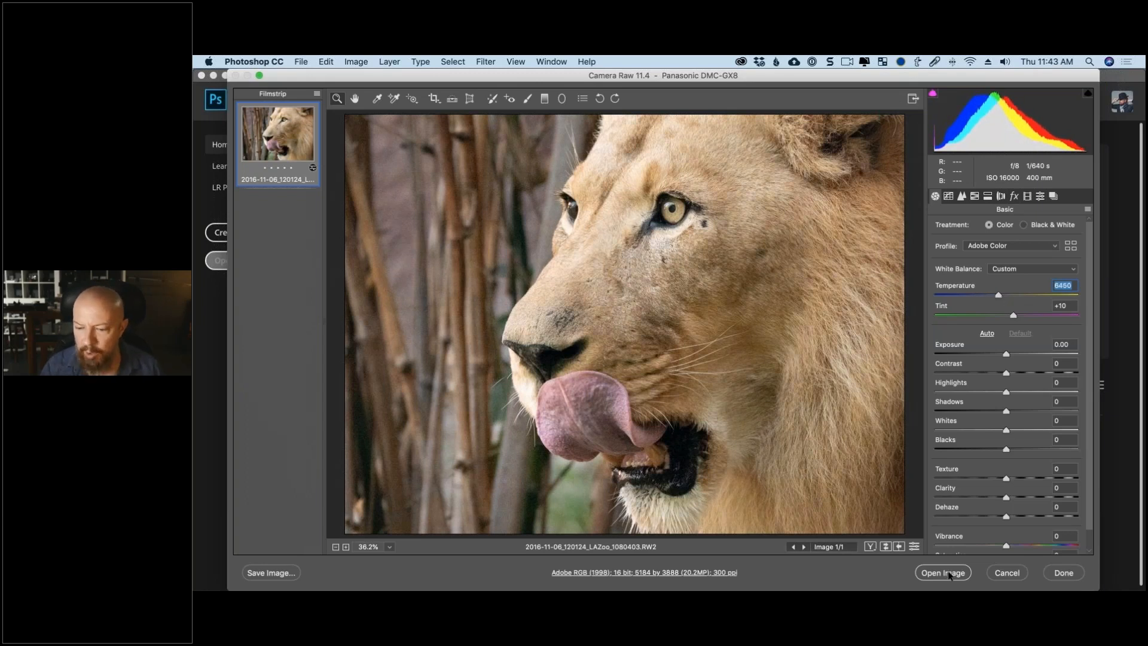
{"action": "key", "text": "shift"}
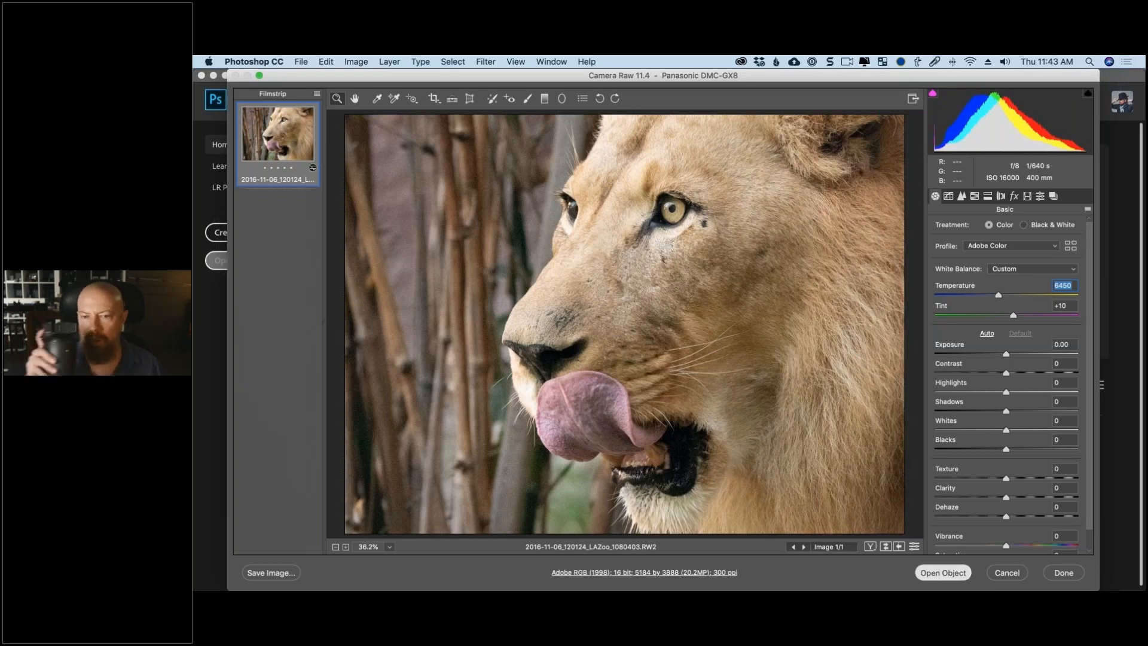
{"action": "left_click", "coordinate": [943, 572], "text": "shift"}
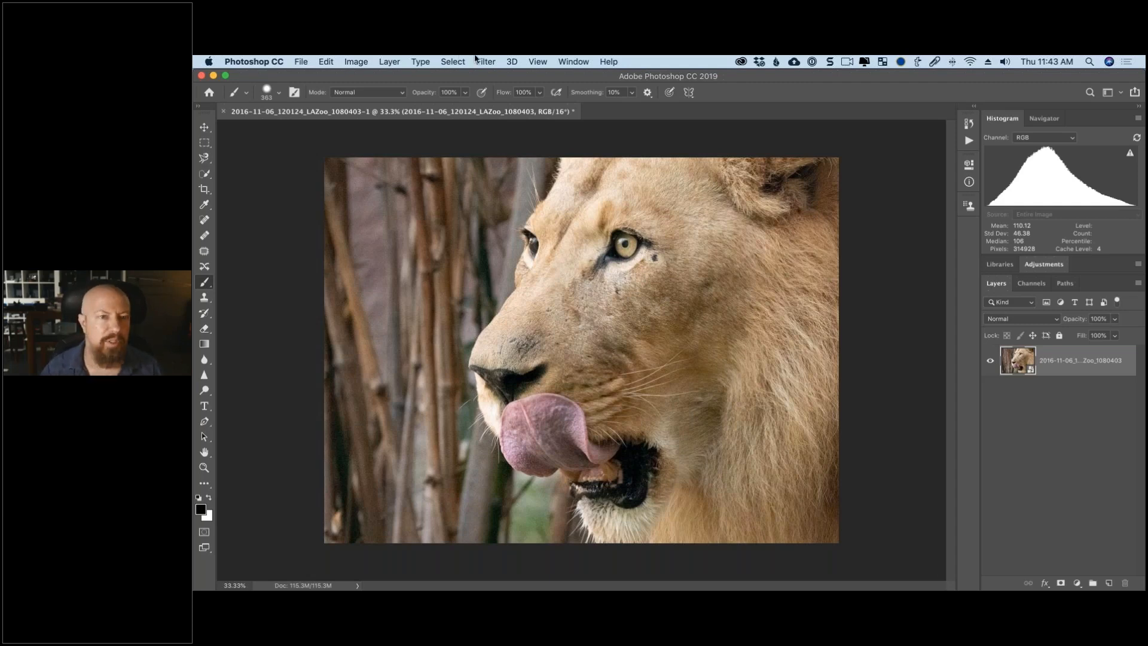
- Launch the Nik Collection's Dfine 2 filter on the lion layer and preview the whole photo
{"action": "left_click", "coordinate": [485, 62]}
{"action": "mouse_move", "coordinate": [616, 339]}
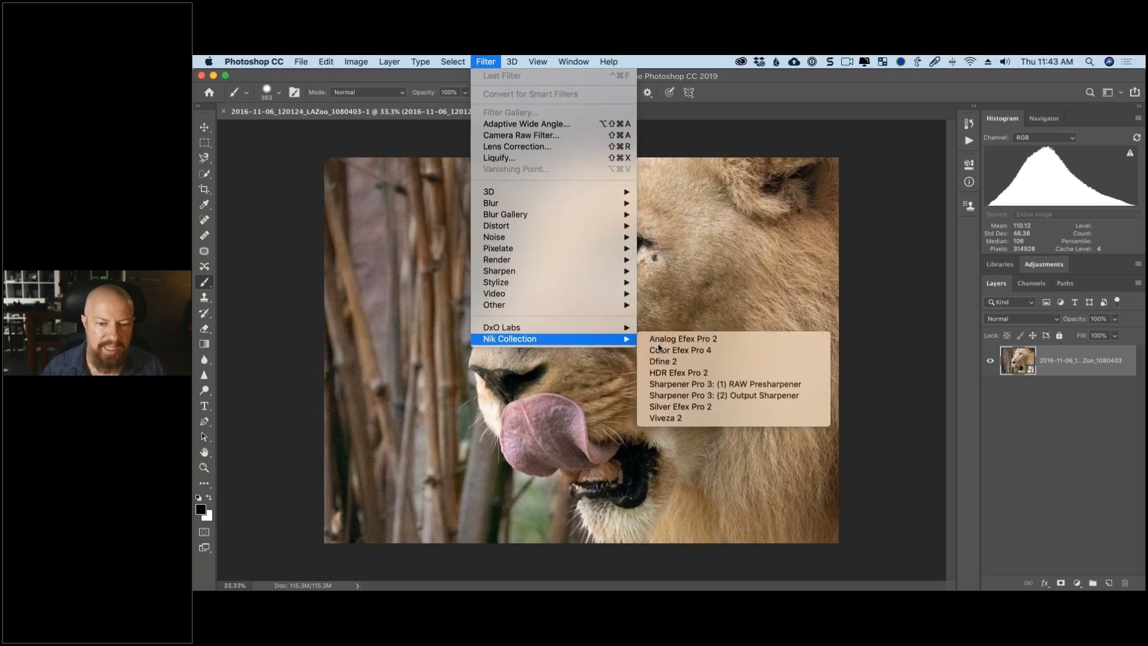
{"action": "left_click", "coordinate": [670, 361]}
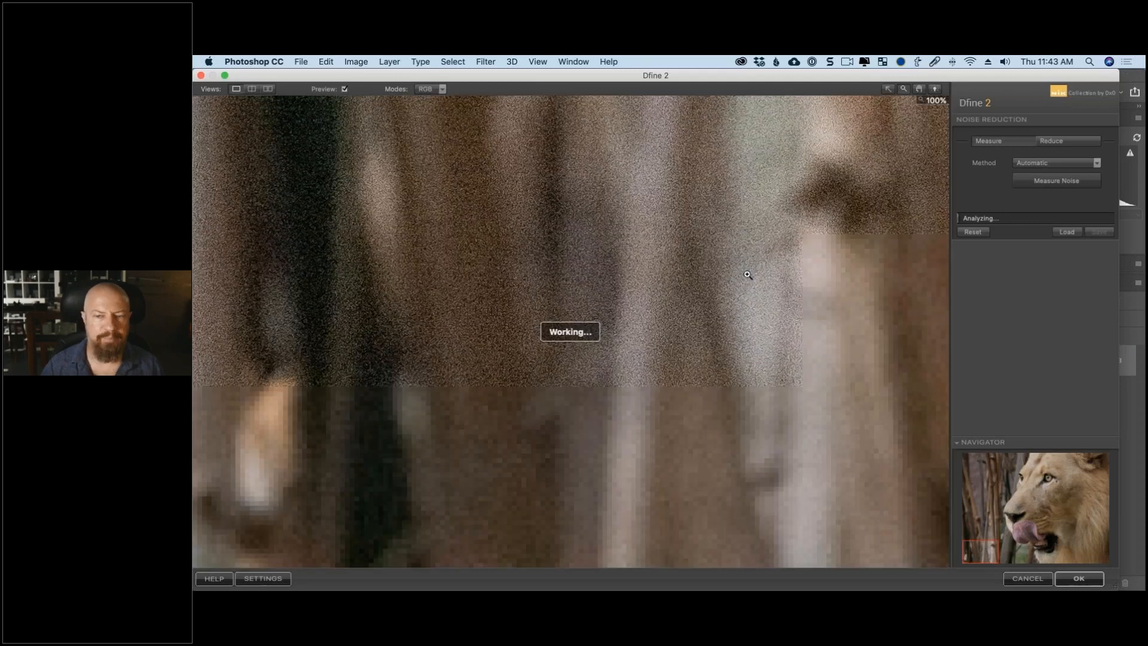
{"action": "left_click", "coordinate": [747, 274]}
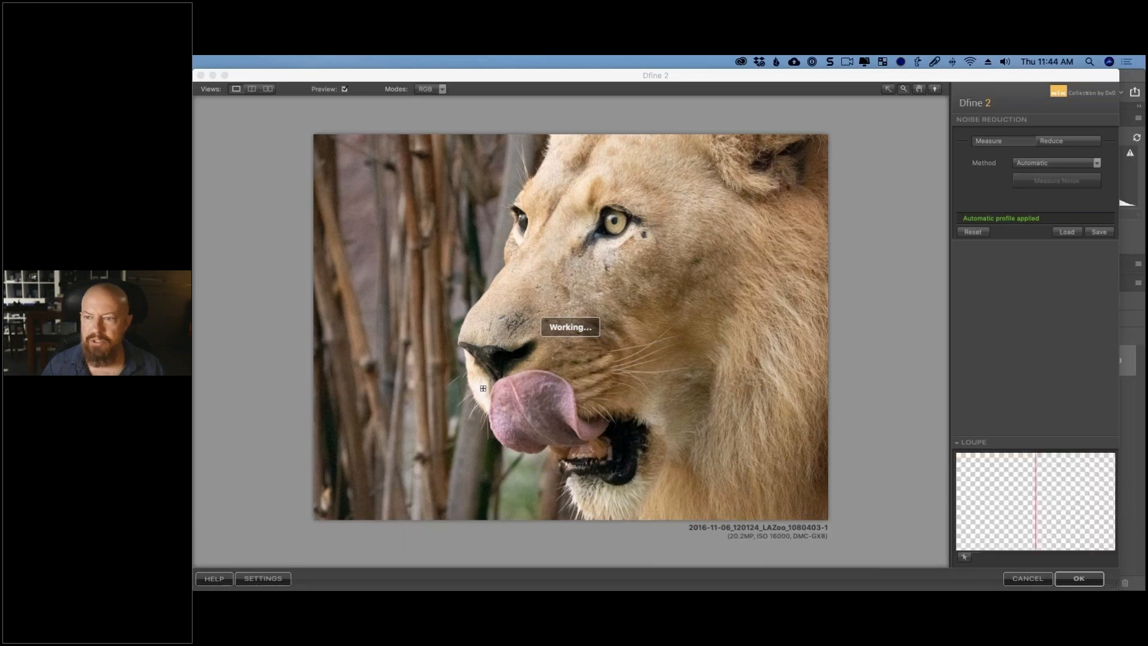
- Inspect the automatic noise reduction at 100% on the mane, the forehead fur and the background beside the eye
{"action": "left_click", "coordinate": [712, 216]}
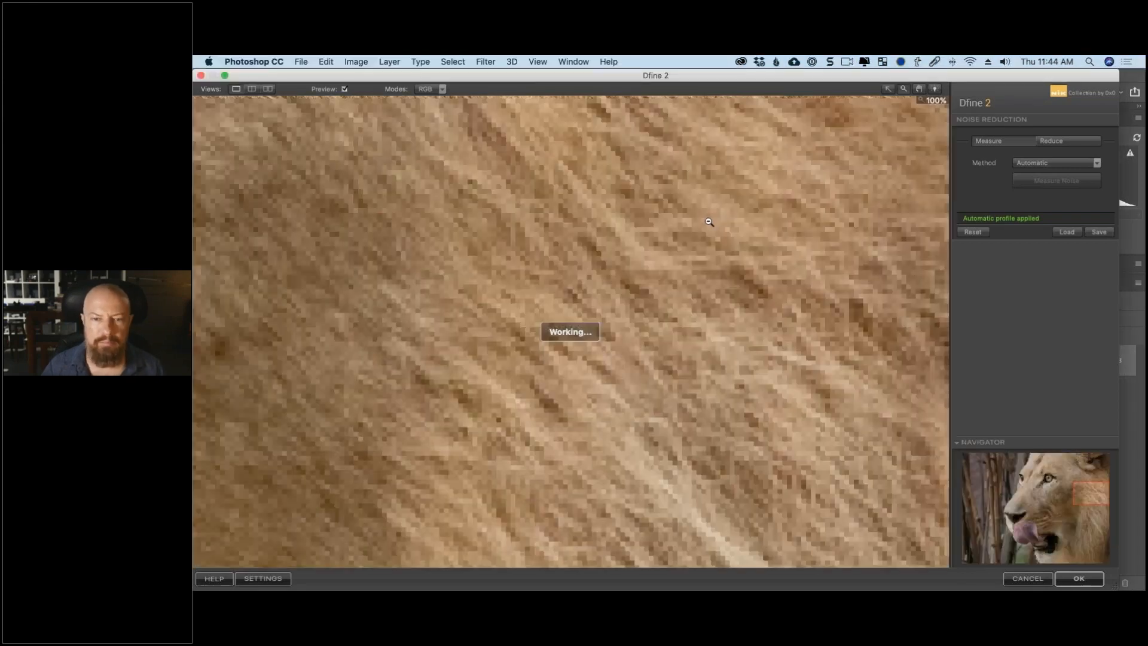
{"action": "left_click", "coordinate": [707, 223]}
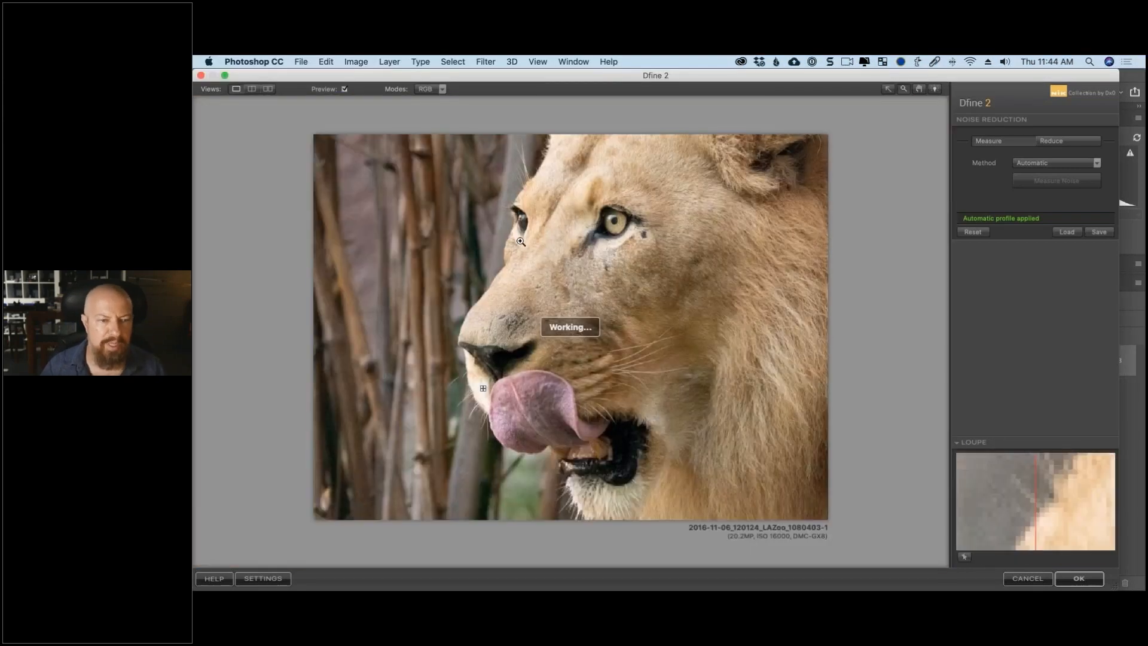
{"action": "left_click", "coordinate": [520, 241]}
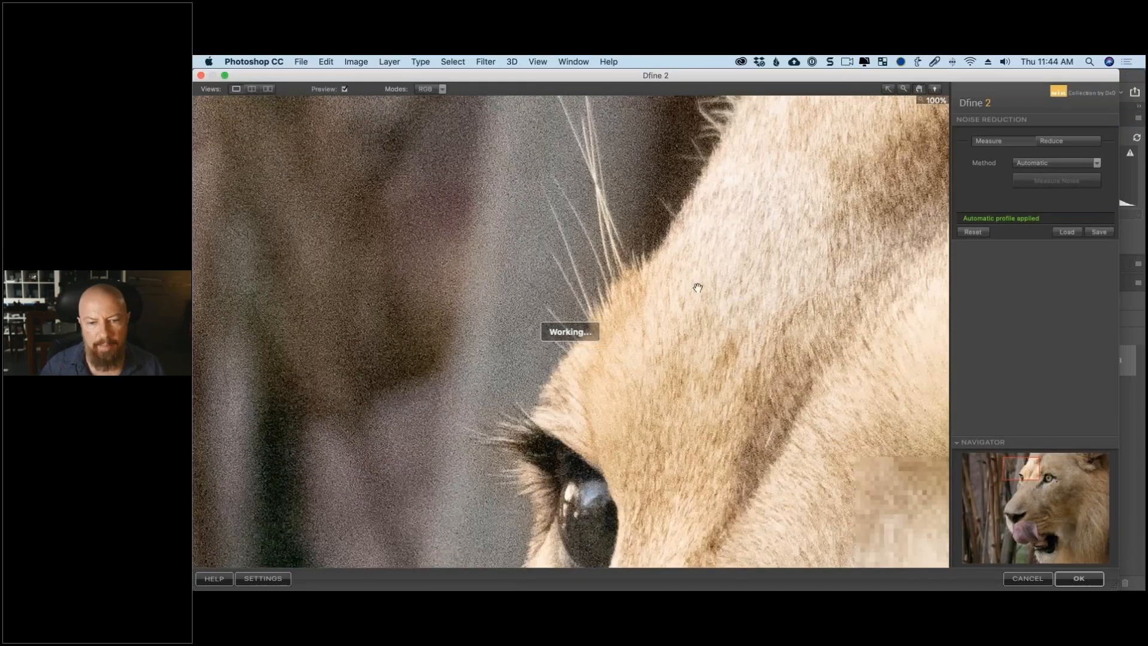
{"action": "left_click_drag", "start_coordinate": [623, 213], "coordinate": [638, 377]}
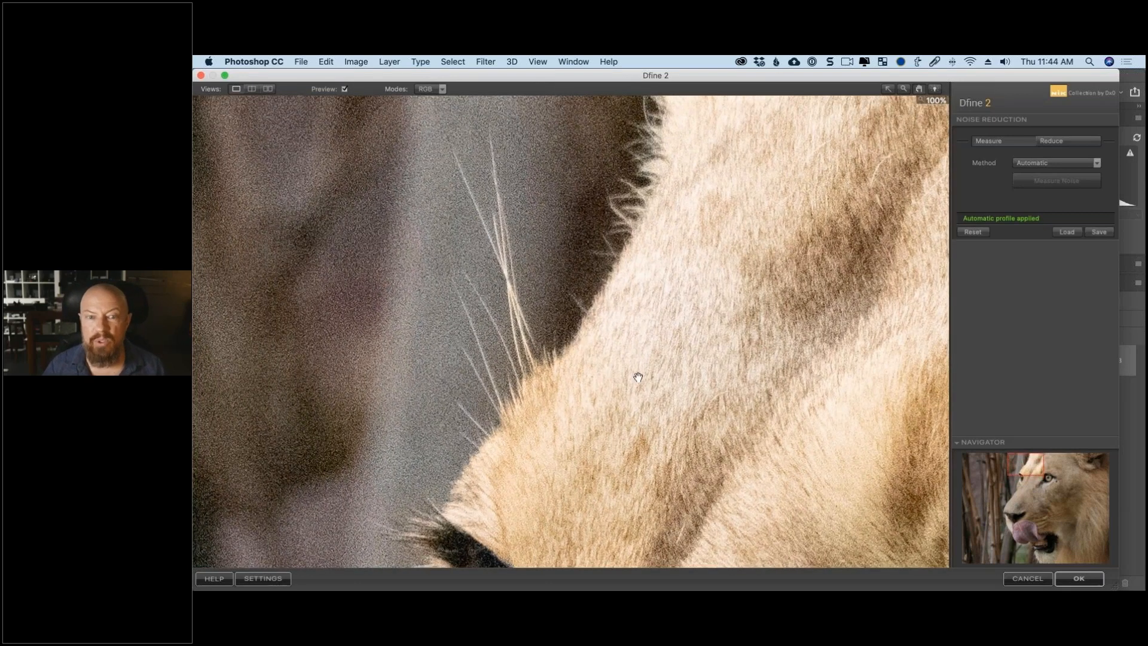
- Display the reduction settings with the additional Edge Preservation, JPEG Artifact Reduction and Debanding options
{"action": "left_click", "coordinate": [1070, 145]}
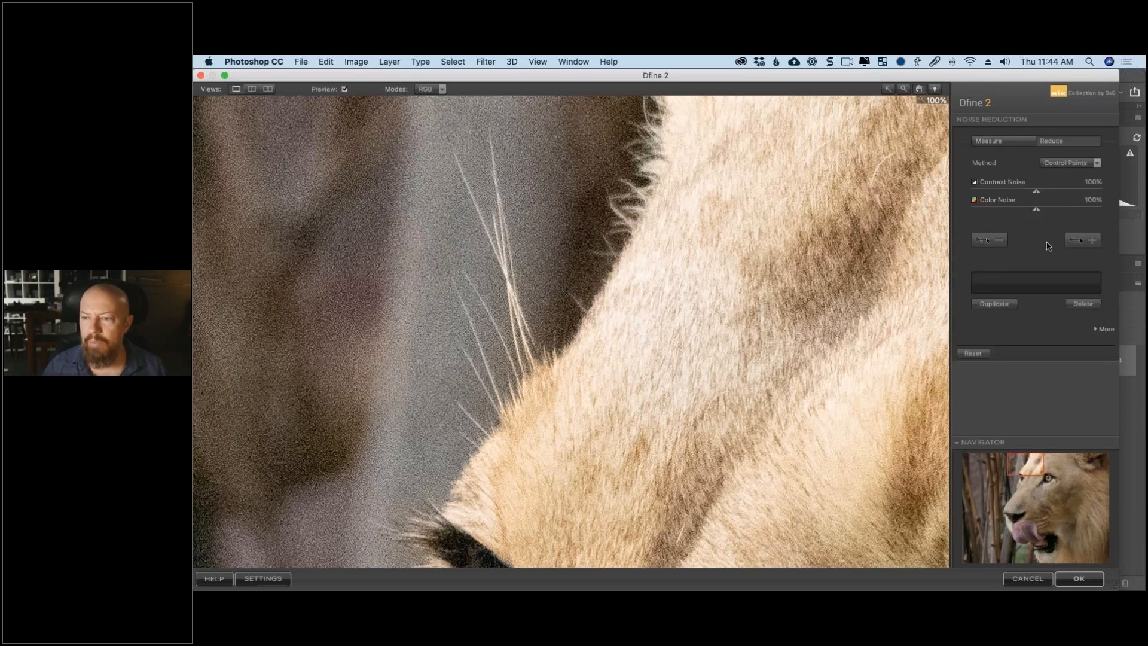
{"action": "left_click", "coordinate": [1100, 330]}
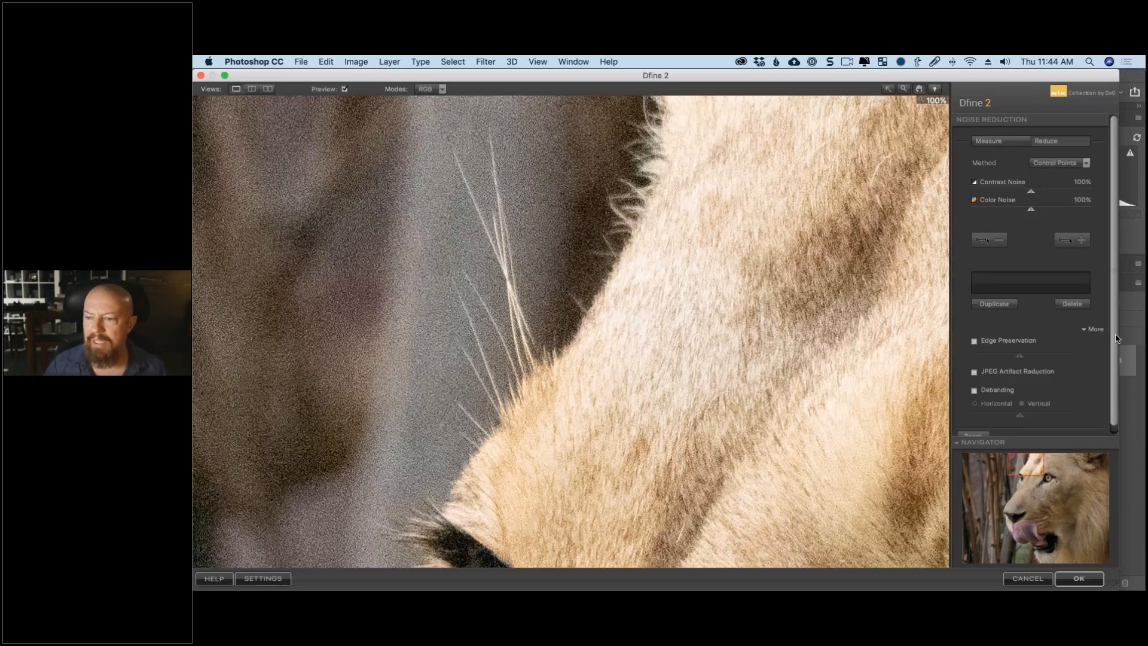
{"action": "scroll", "coordinate": [1116, 358], "scroll_direction": "down", "scroll_amount": 1}
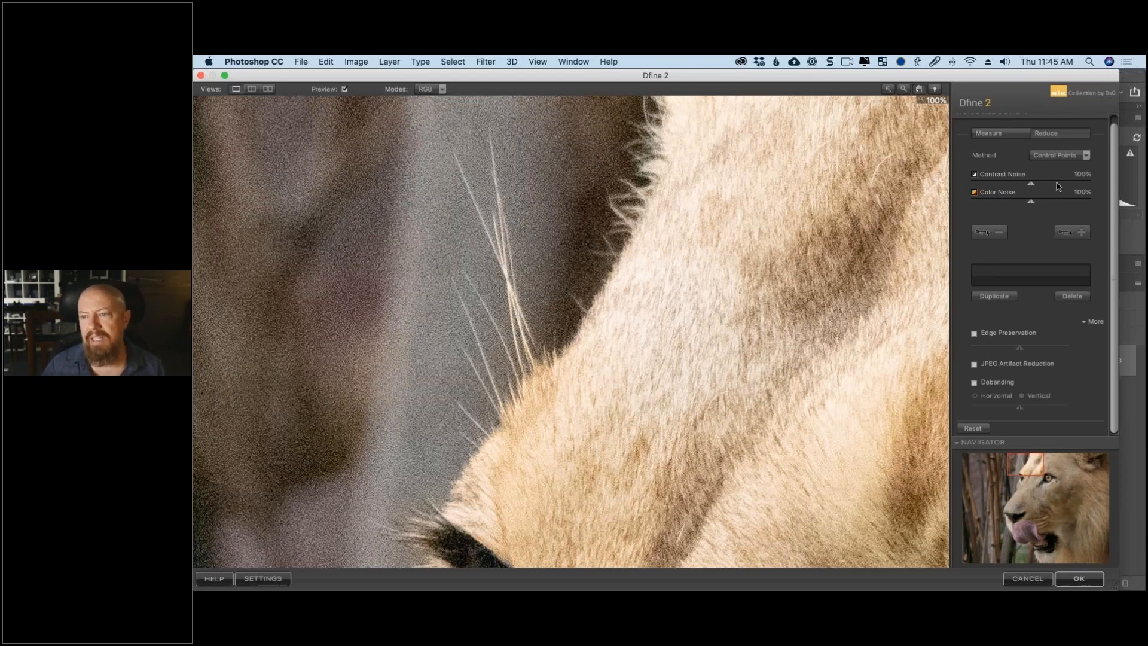
- Try overall Contrast Noise values of 167%, 172% and 136%, and reset the reduction settings
{"action": "left_click_drag", "start_coordinate": [1059, 187], "coordinate": [1072, 186]}
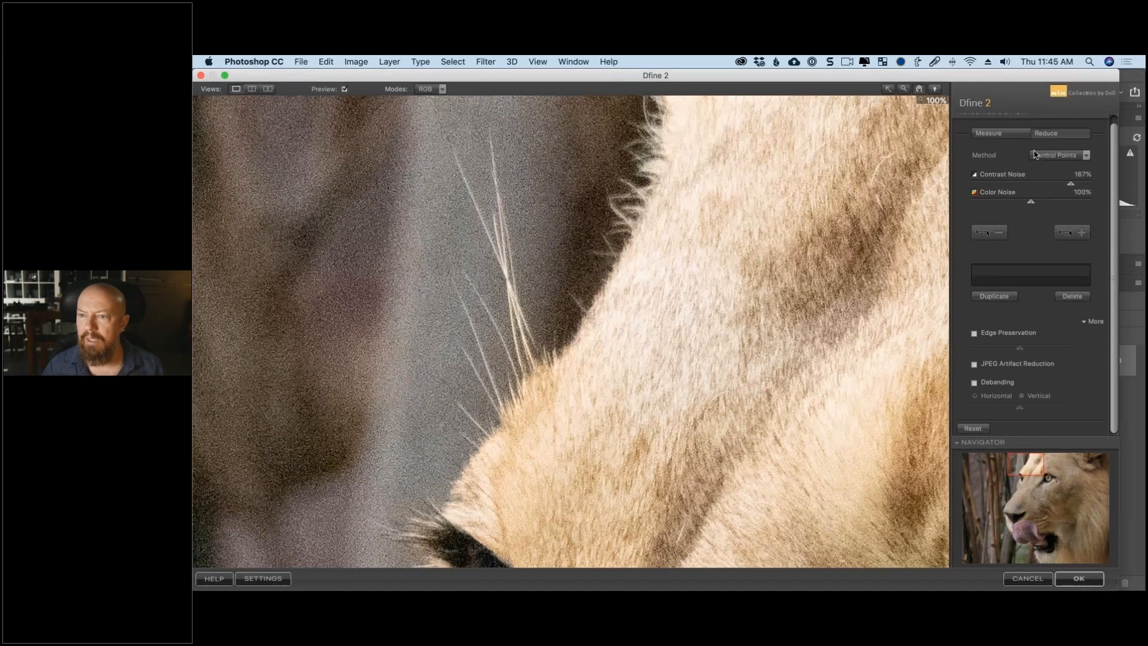
{"action": "mouse_move", "coordinate": [1070, 183]}
{"action": "left_mouse_down"}
{"action": "mouse_move", "coordinate": [1120, 183]}
{"action": "mouse_move", "coordinate": [1053, 186]}
{"action": "left_mouse_up"}
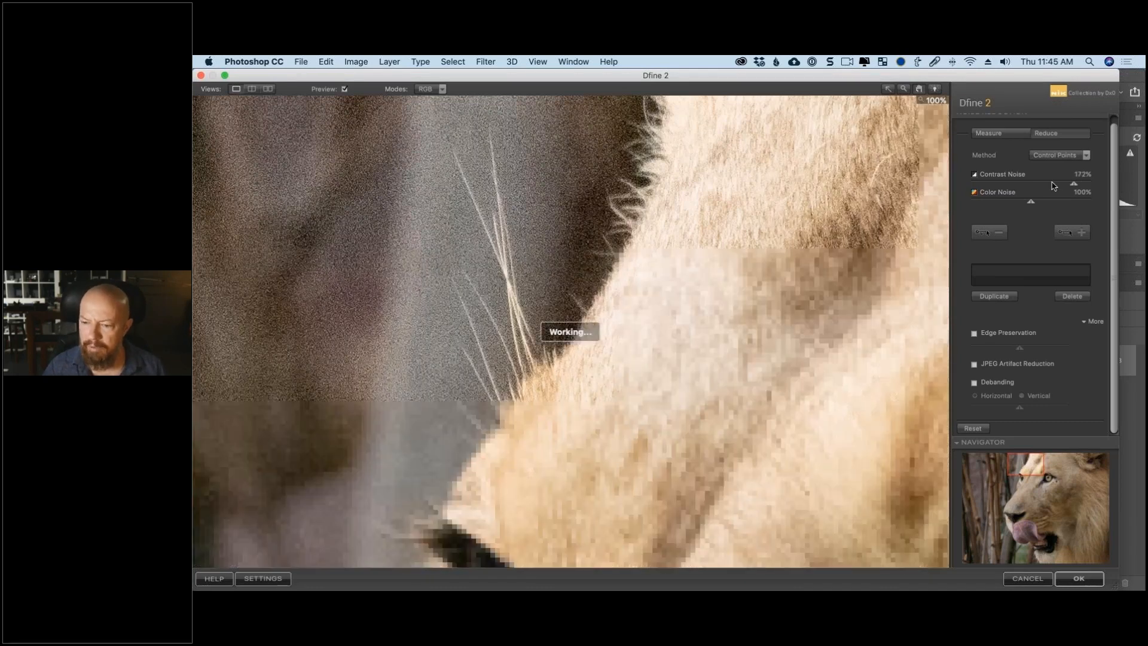
{"action": "left_click", "coordinate": [972, 428]}
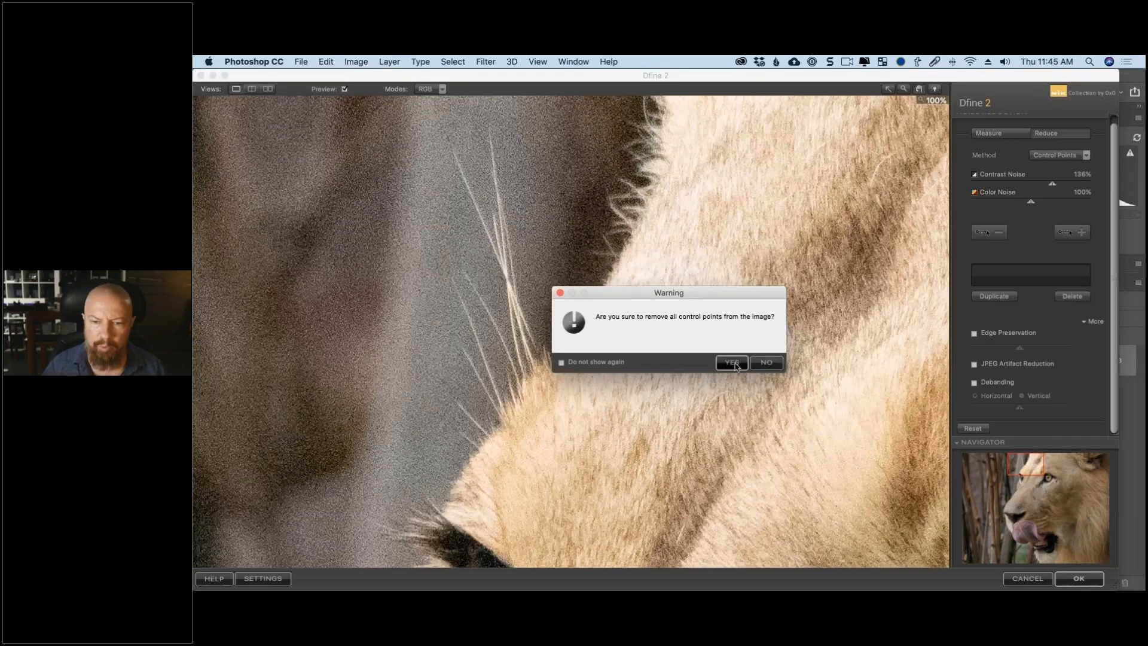
{"action": "left_click", "coordinate": [733, 363]}
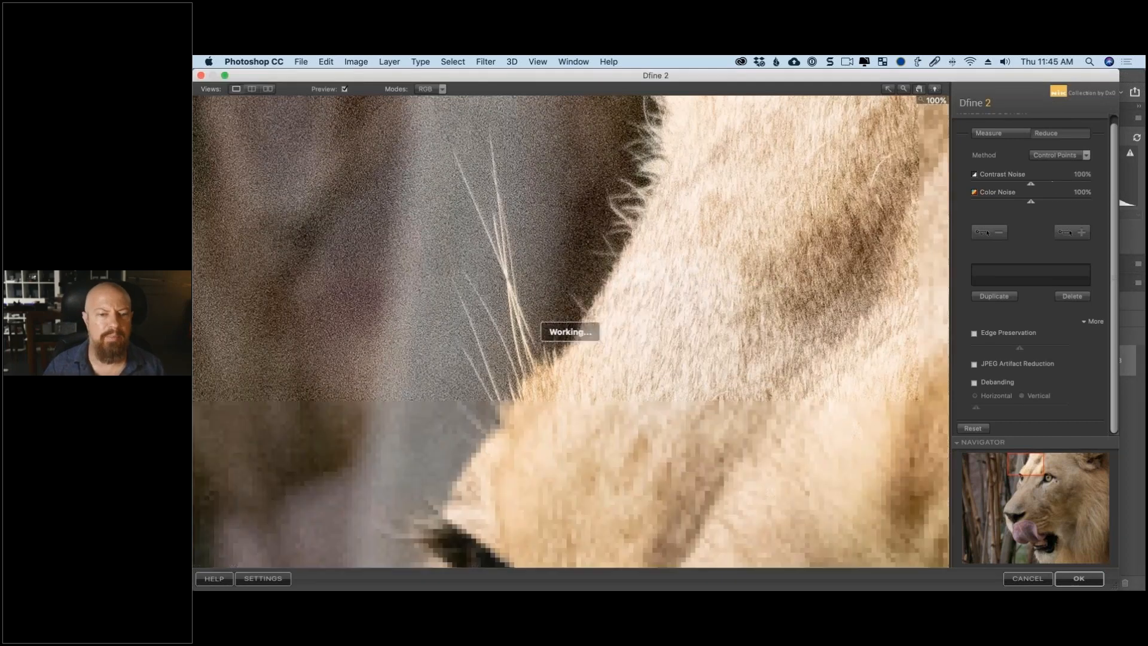
- Set the overall Contrast Noise to 200% and return to the measurement settings with the whole lion photo in view
{"action": "left_click_drag", "start_coordinate": [1034, 185], "coordinate": [1109, 190]}
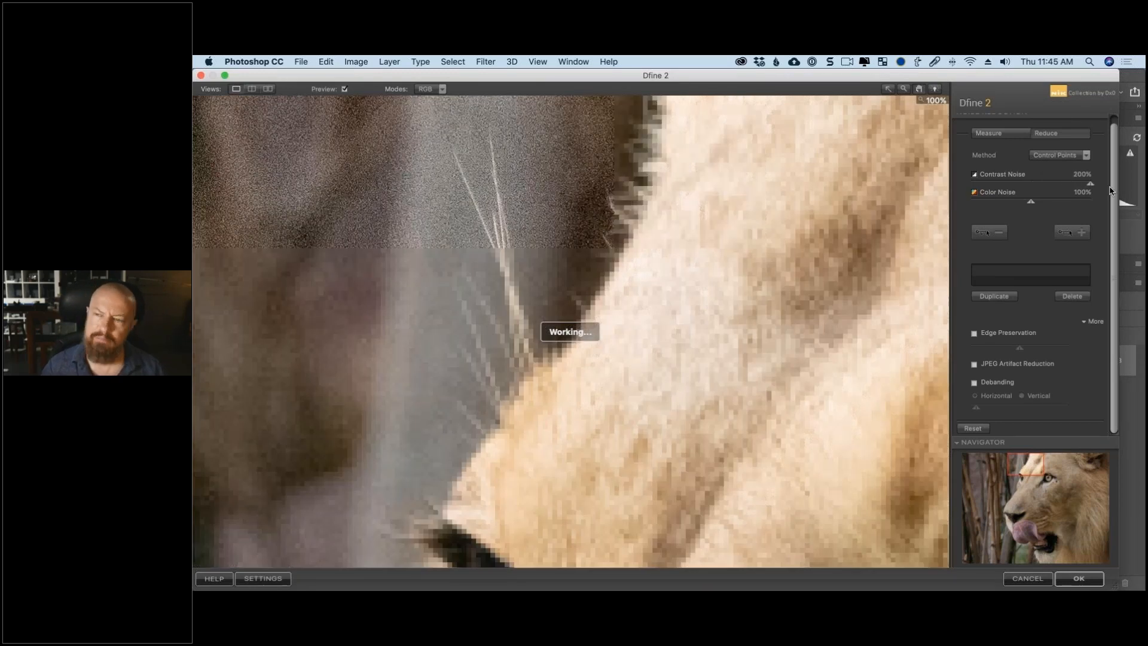
{"action": "left_click", "coordinate": [1010, 134]}
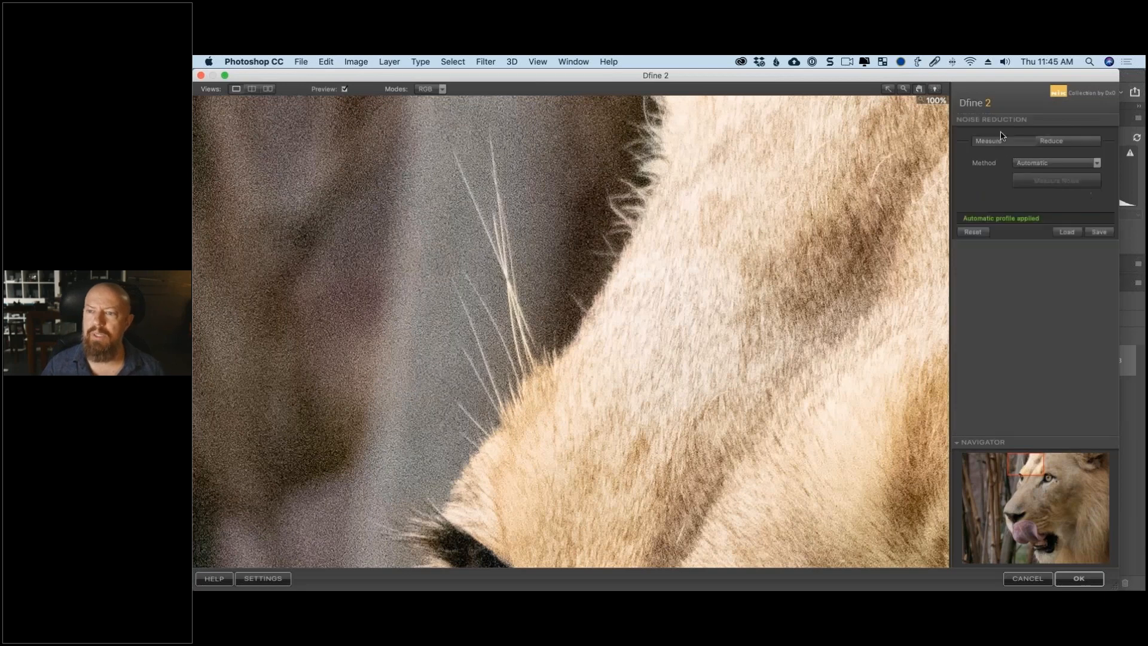
{"action": "left_click", "coordinate": [903, 89]}
{"action": "left_click", "coordinate": [789, 185]}
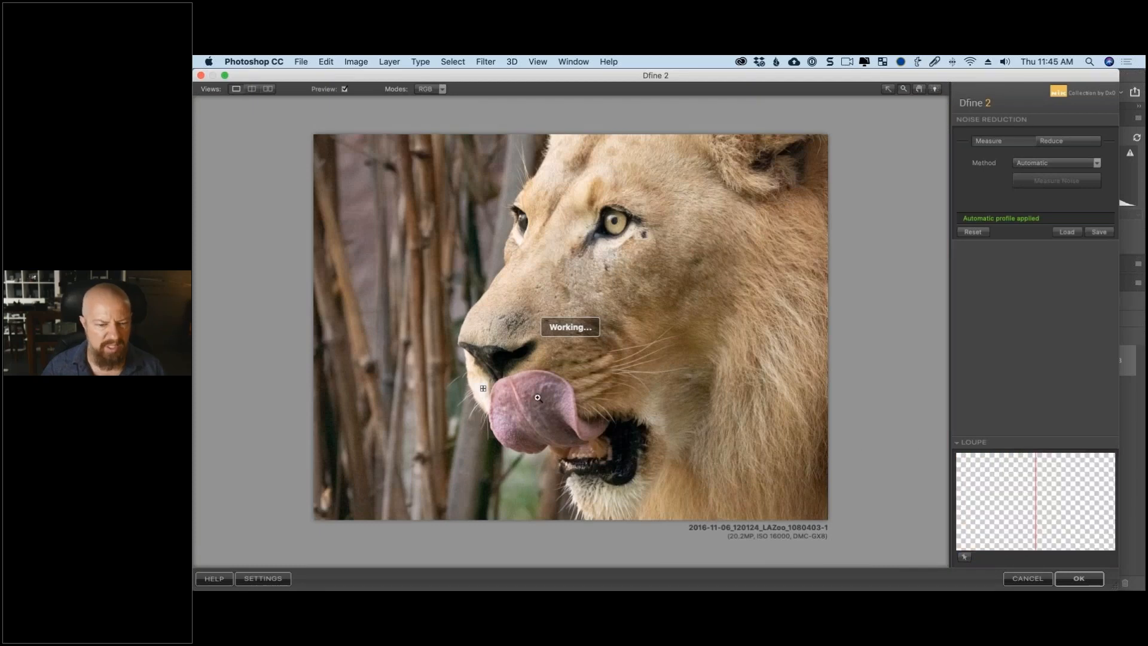
- Reset the noise profile and measure the lion photo's noise again with the Automatic method
{"action": "left_click", "coordinate": [973, 232]}
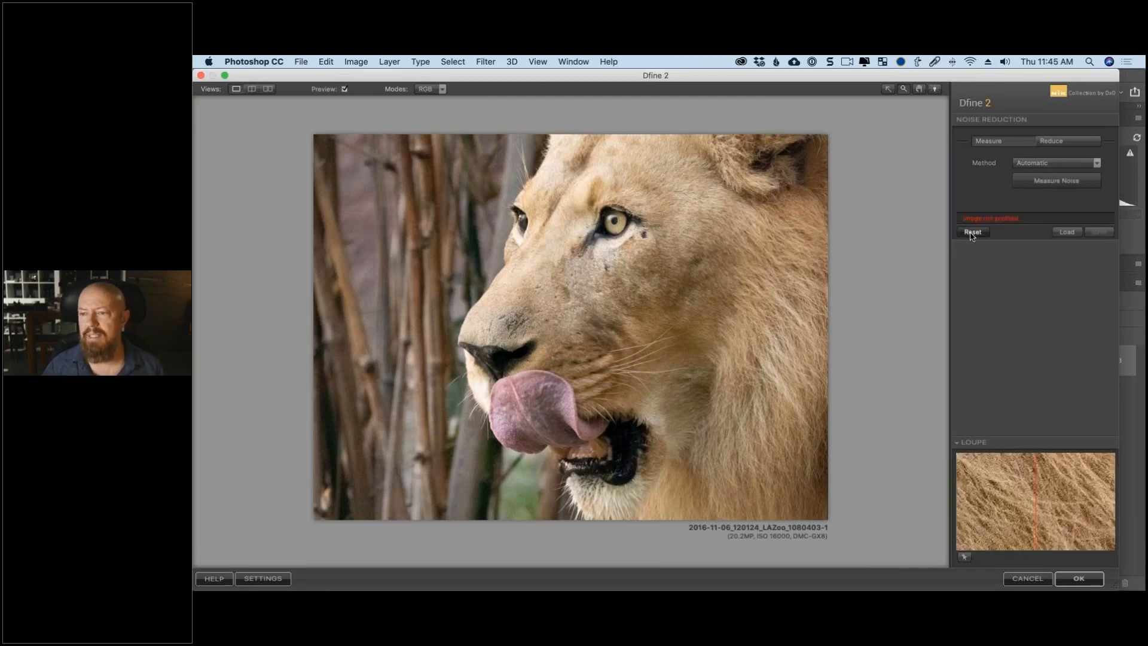
{"action": "left_click", "coordinate": [1050, 183]}
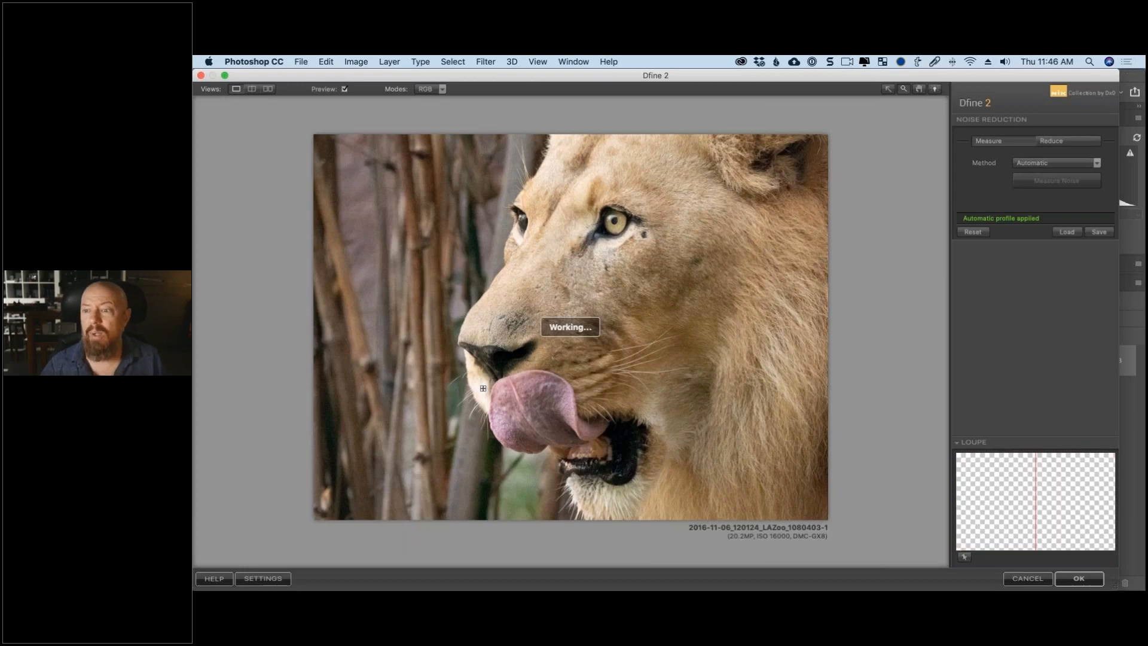
- Measure the noise with the Manual method from four small areas: the background, muzzle, tongue and white fur beside the mouth
{"action": "left_click", "coordinate": [1055, 163]}
{"action": "left_click", "coordinate": [1034, 174]}
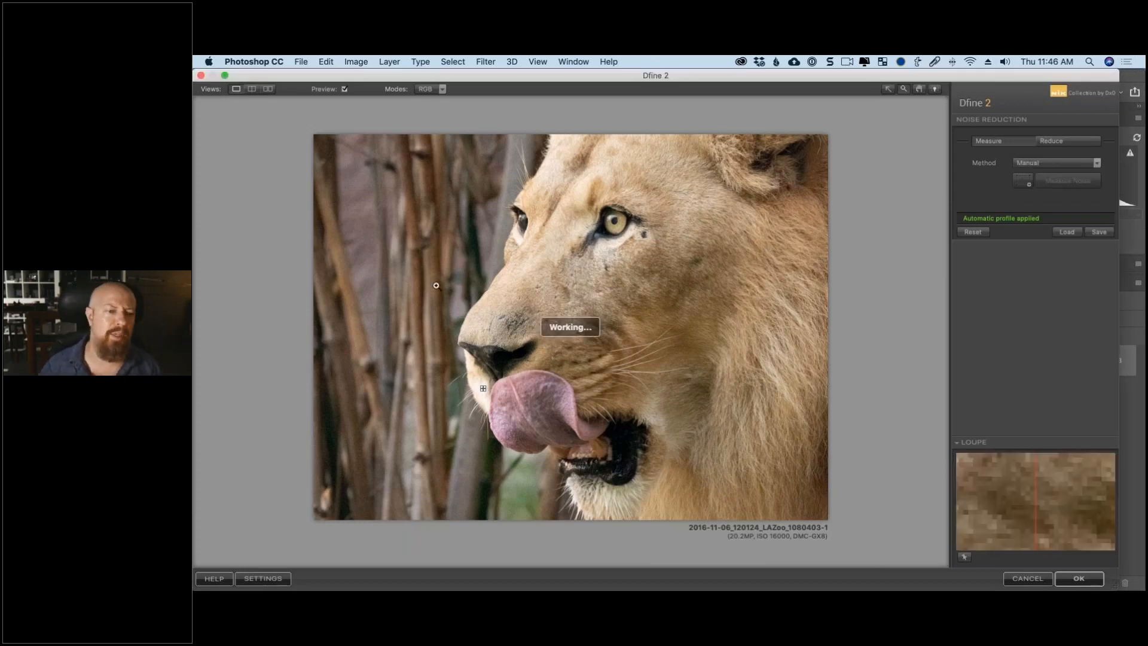
{"action": "left_click", "coordinate": [1022, 181]}
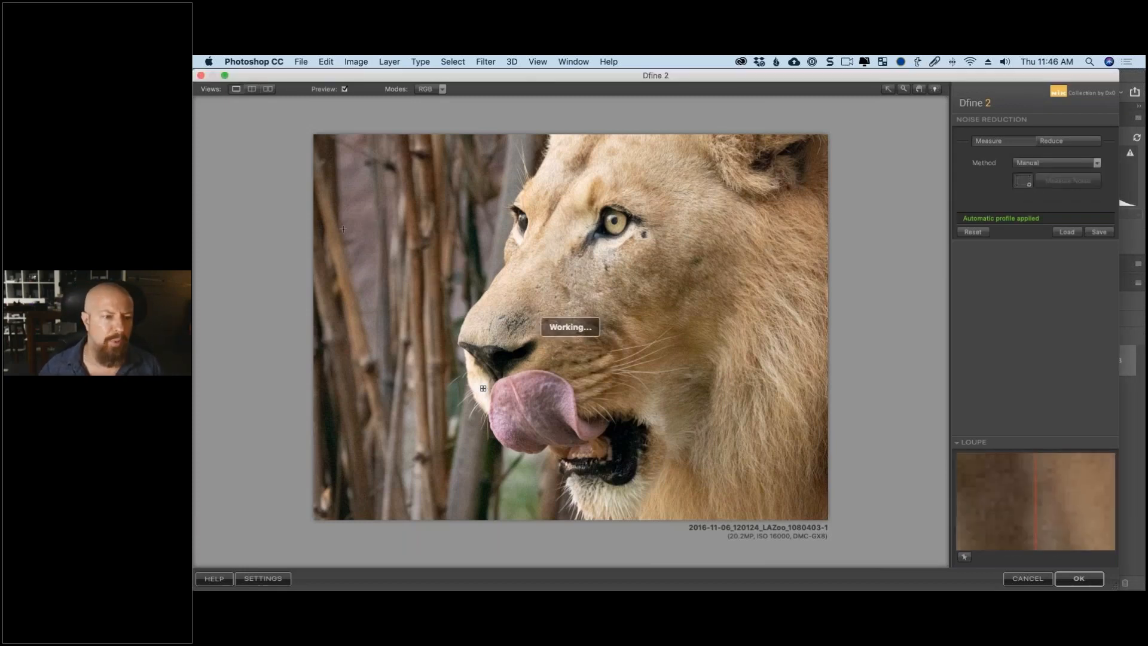
{"action": "left_click_drag", "start_coordinate": [351, 222], "coordinate": [377, 243]}
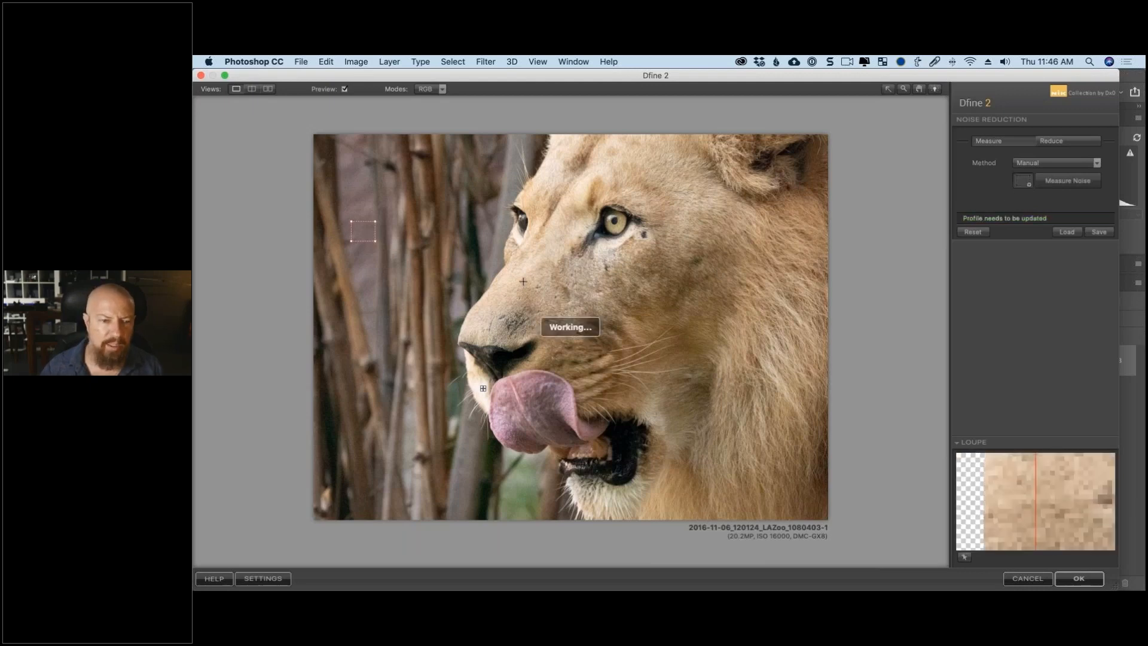
{"action": "left_click_drag", "start_coordinate": [525, 278], "coordinate": [545, 296]}
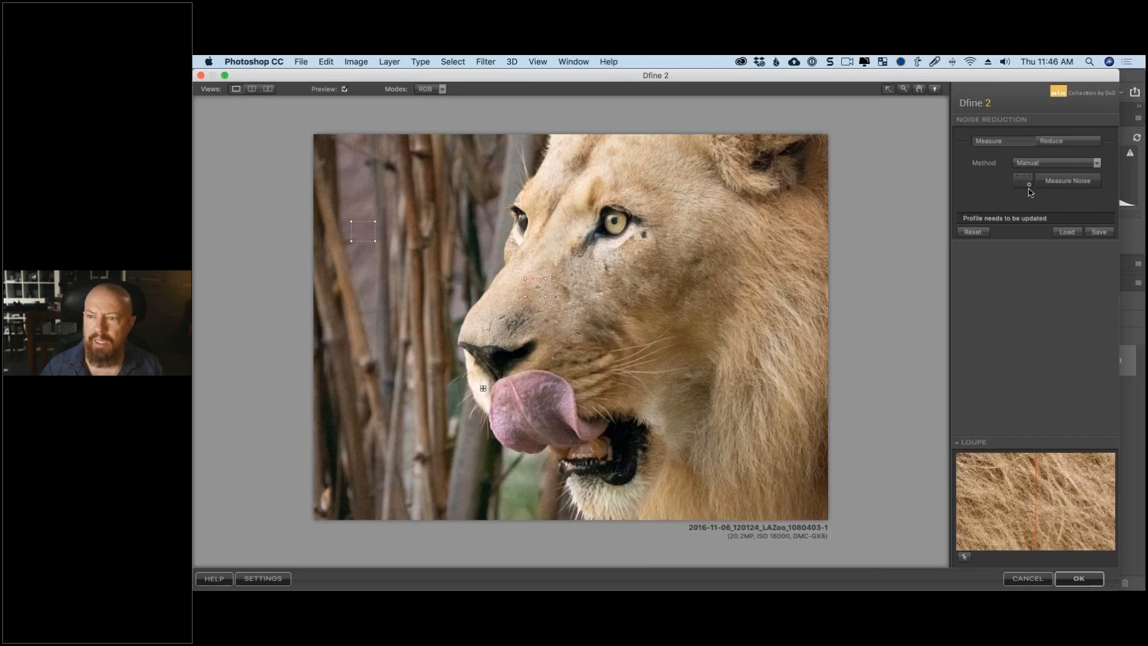
{"action": "left_click", "coordinate": [1028, 186]}
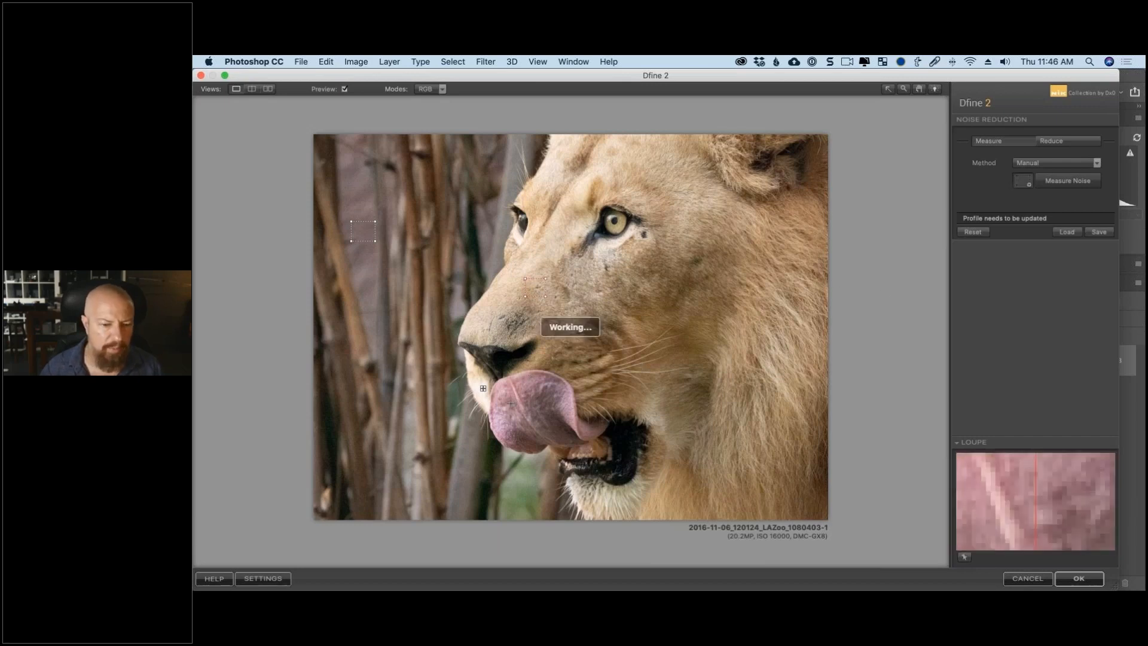
{"action": "left_click_drag", "start_coordinate": [533, 386], "coordinate": [552, 402]}
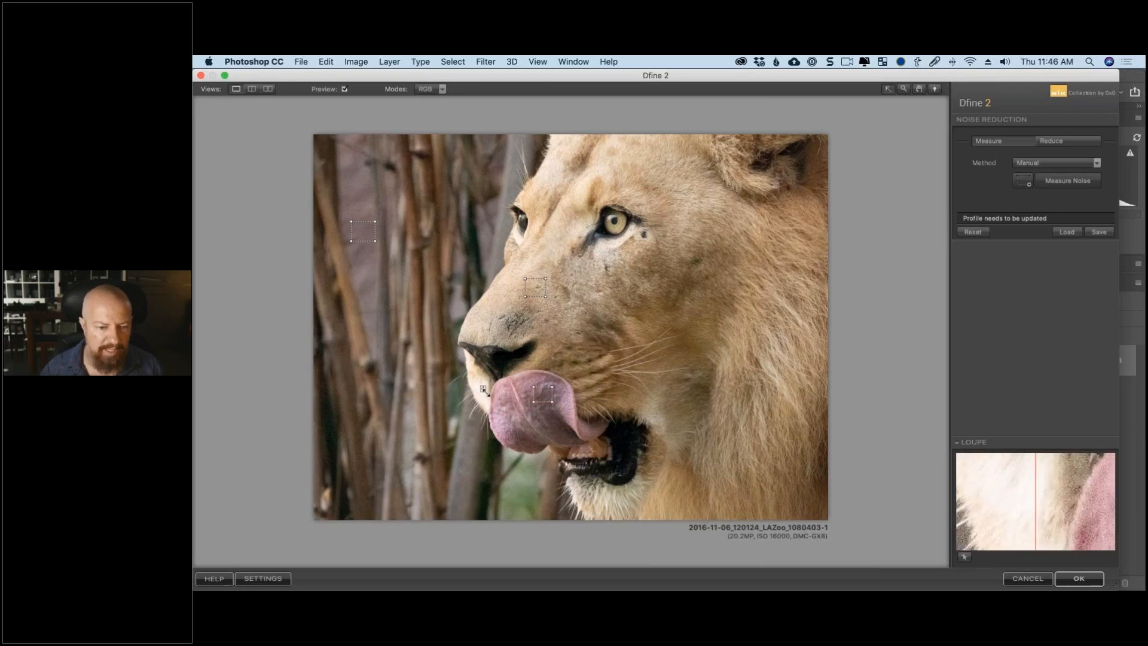
{"action": "left_click_drag", "start_coordinate": [477, 385], "coordinate": [486, 393]}
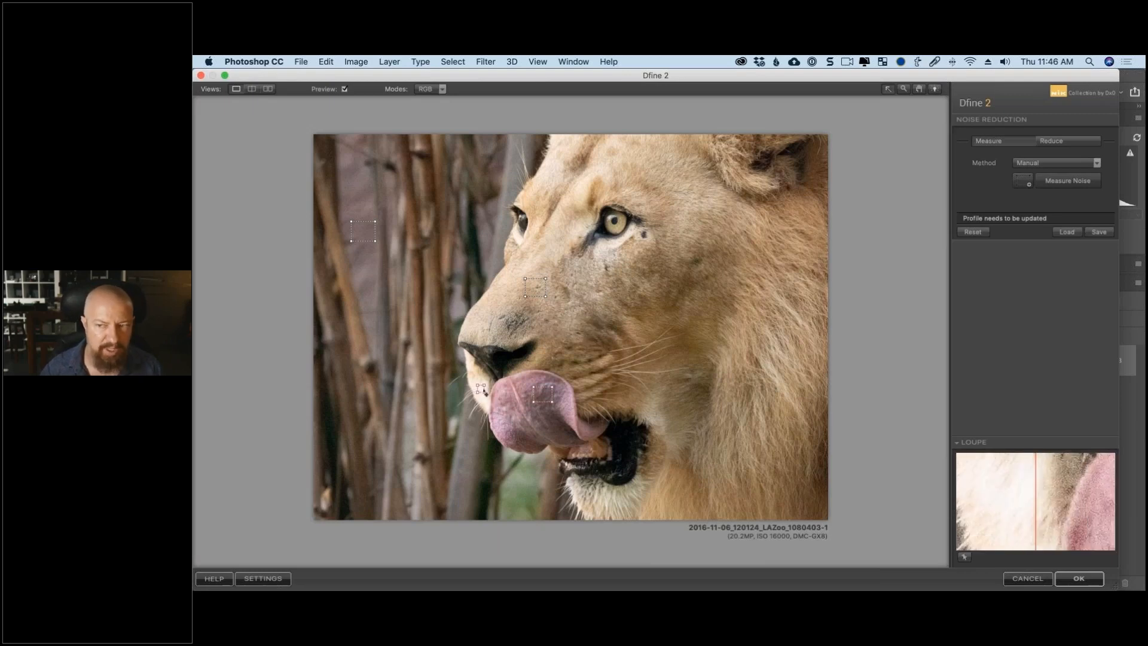
{"action": "left_click", "coordinate": [1080, 181]}
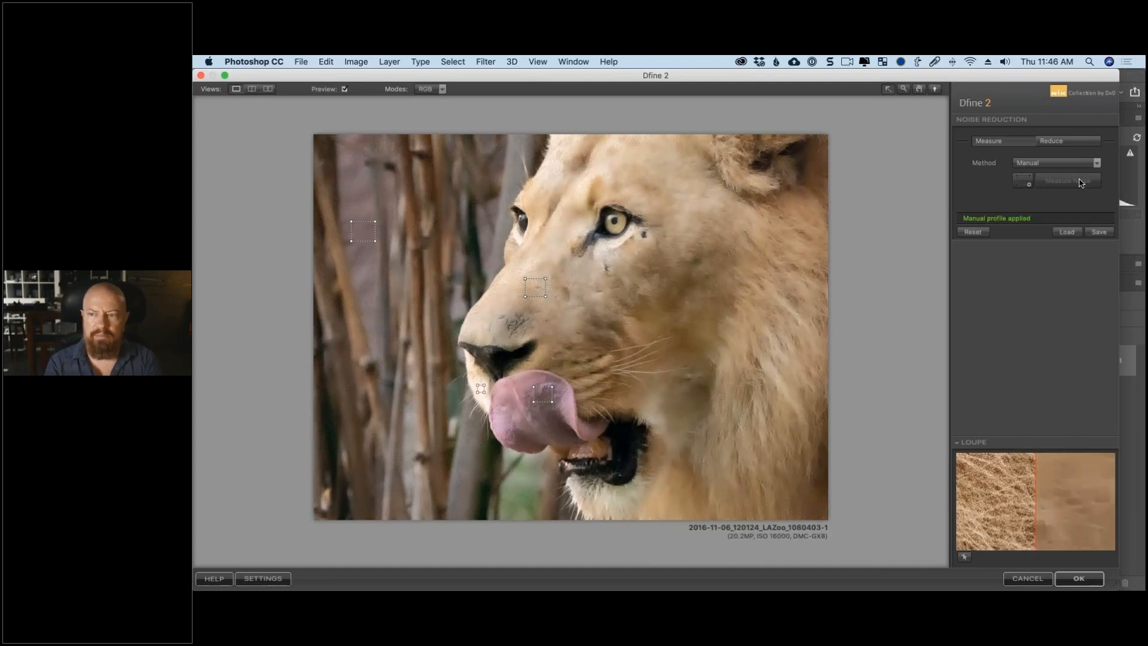
- Set the overall Contrast Noise reduction to 100% and return to the measurement settings
{"action": "left_click", "coordinate": [1071, 143]}
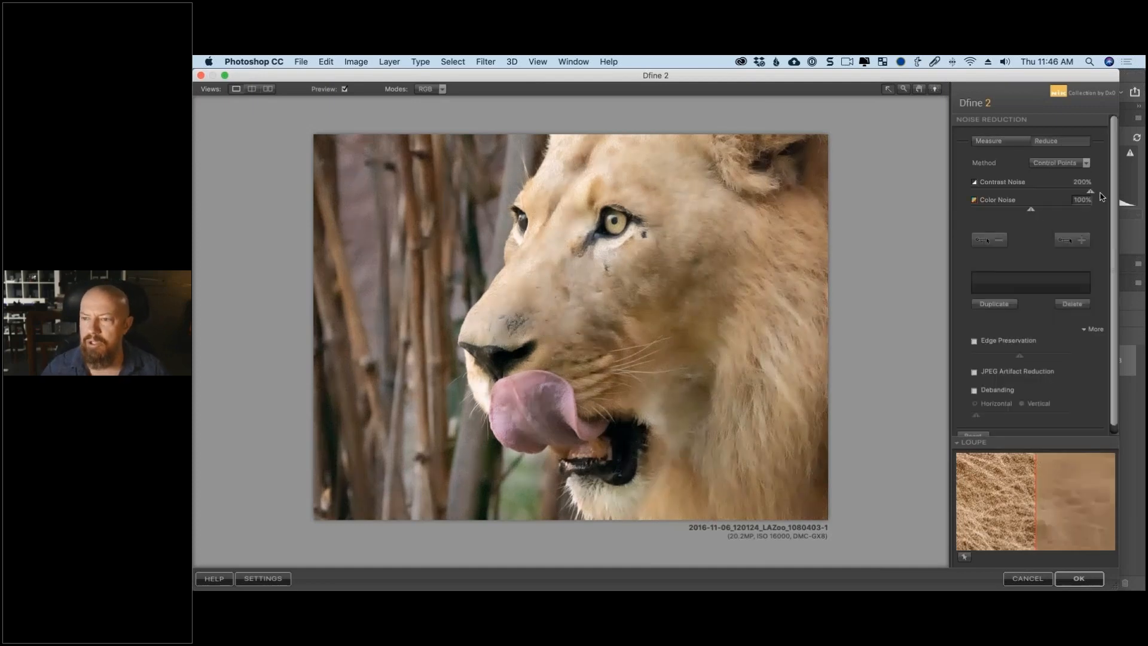
{"action": "left_click_drag", "start_coordinate": [1089, 193], "coordinate": [1030, 194]}
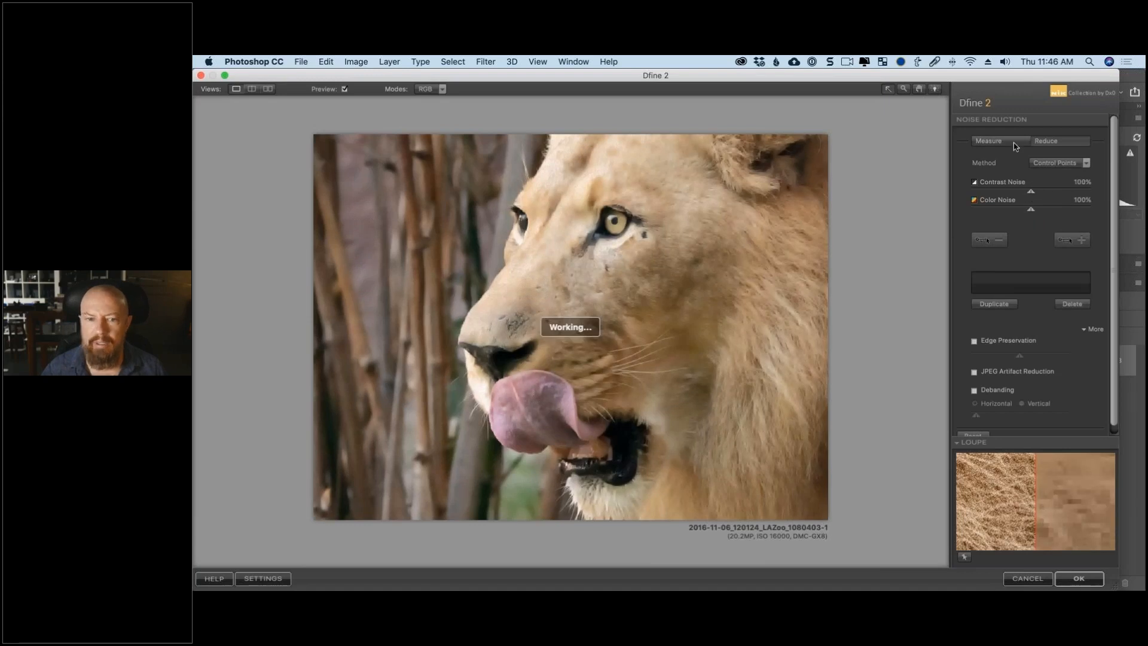
{"action": "scroll", "coordinate": [1030, 191], "scroll_direction": "down", "scroll_amount": 2}
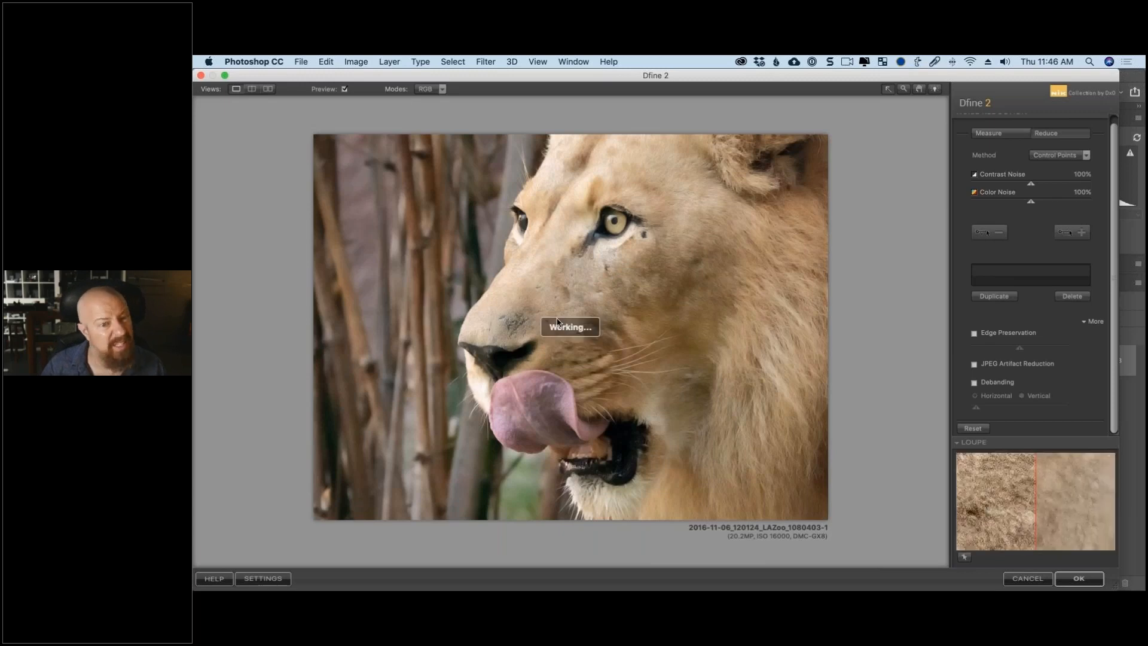
{"action": "left_click", "coordinate": [1016, 135]}
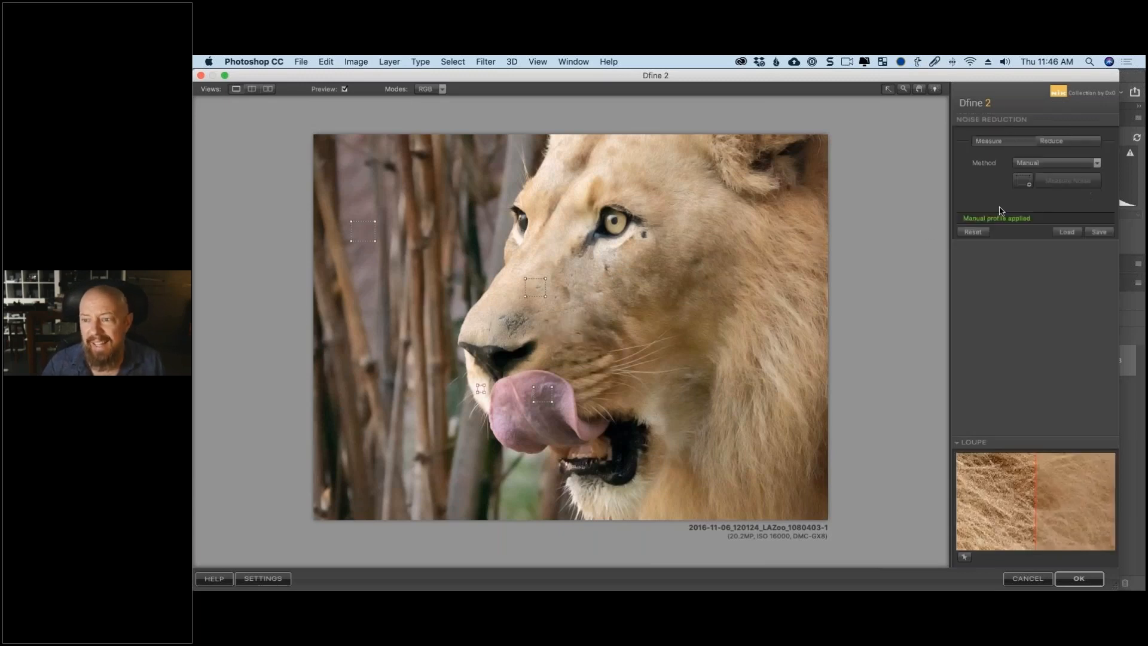
- Discard the manual profile, switch the measurement method to Automatic and measure the noise
{"action": "left_click", "coordinate": [1061, 164]}
{"action": "left_click", "coordinate": [1058, 174]}
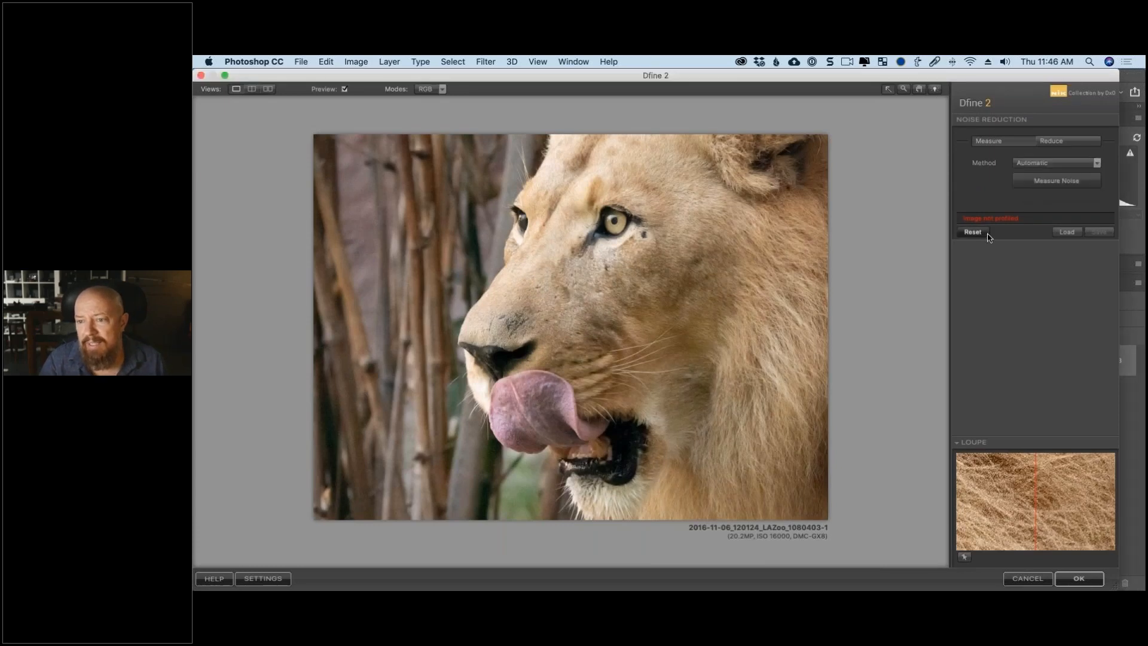
{"action": "left_click", "coordinate": [1056, 181]}
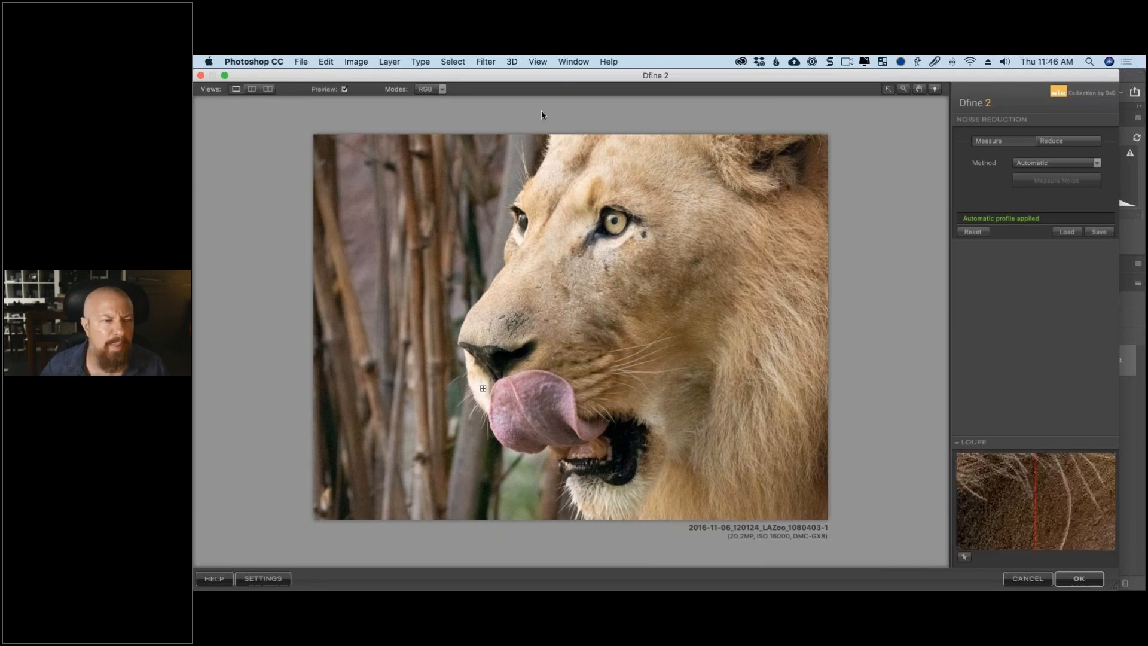
- Try overall Contrast Noise values of 188%, 35% and 200% while viewing the eye and forehead at 100%
{"action": "left_click", "coordinate": [903, 89]}
{"action": "left_click", "coordinate": [531, 272]}
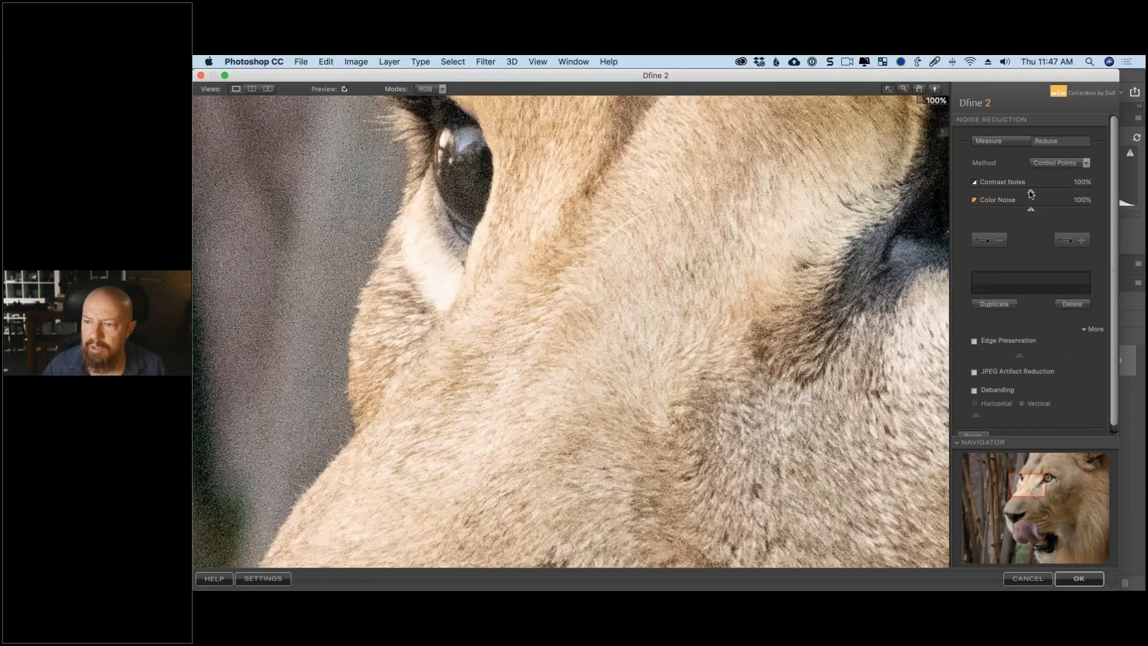
{"action": "left_click_drag", "start_coordinate": [1062, 195], "coordinate": [1083, 193]}
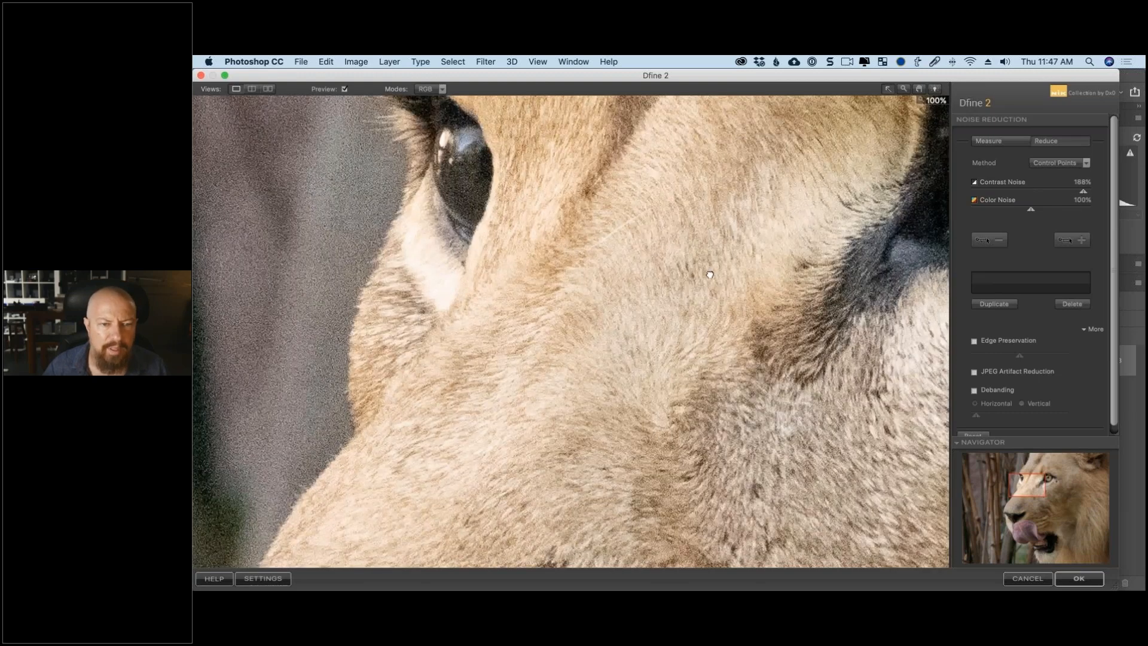
{"action": "left_click_drag", "start_coordinate": [659, 275], "coordinate": [774, 493]}
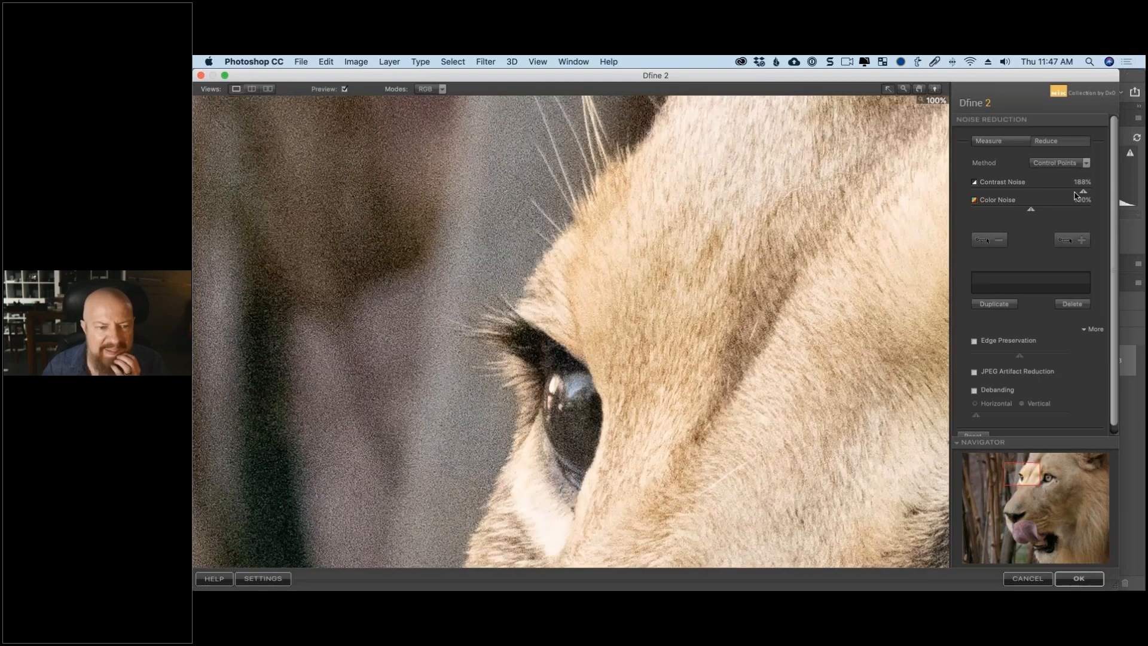
{"action": "left_click_drag", "start_coordinate": [1082, 192], "coordinate": [992, 194]}
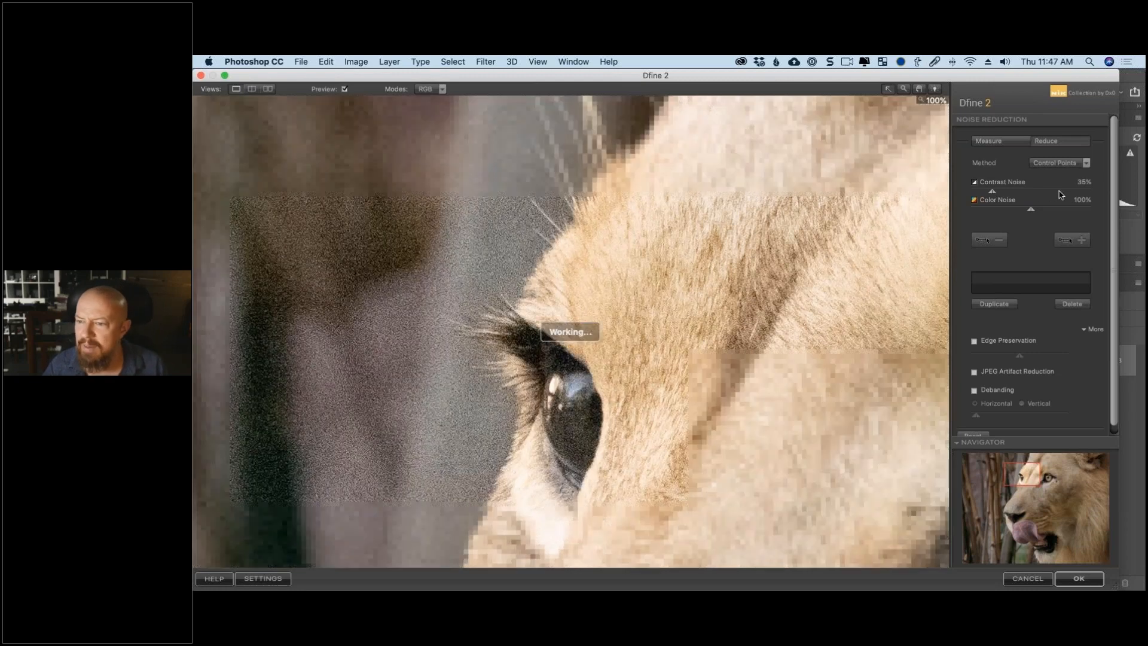
{"action": "left_click_drag", "start_coordinate": [1060, 195], "coordinate": [1092, 193]}
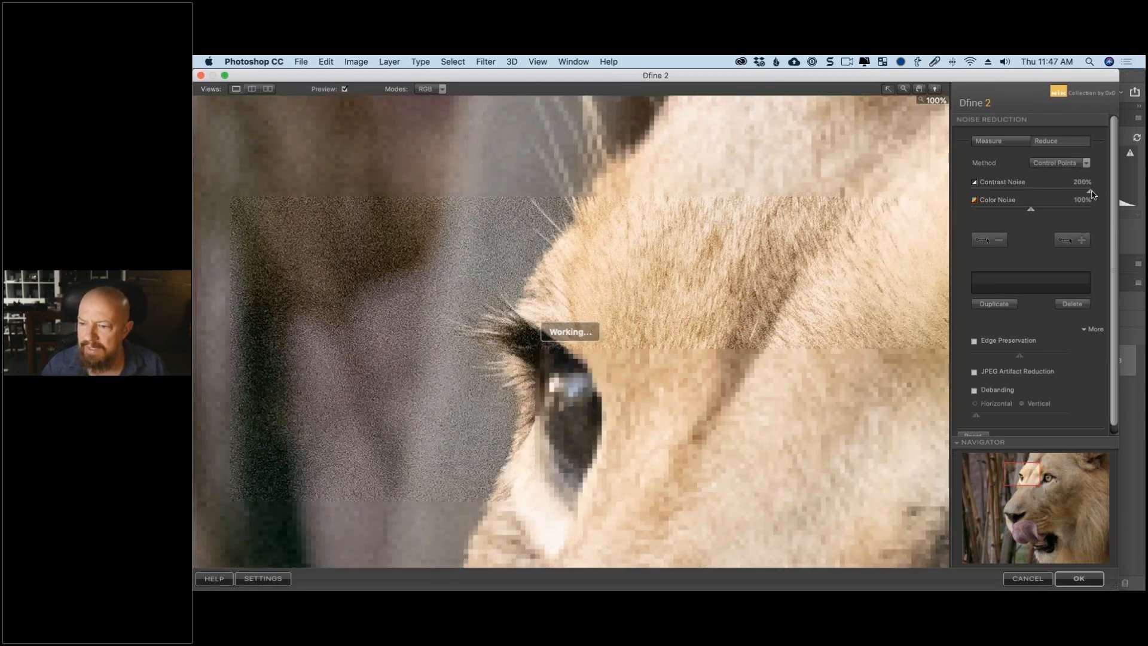
- Replace the automatic profile with a Manual noise measurement from a single small area of the blurred background
{"action": "left_click", "coordinate": [998, 141]}
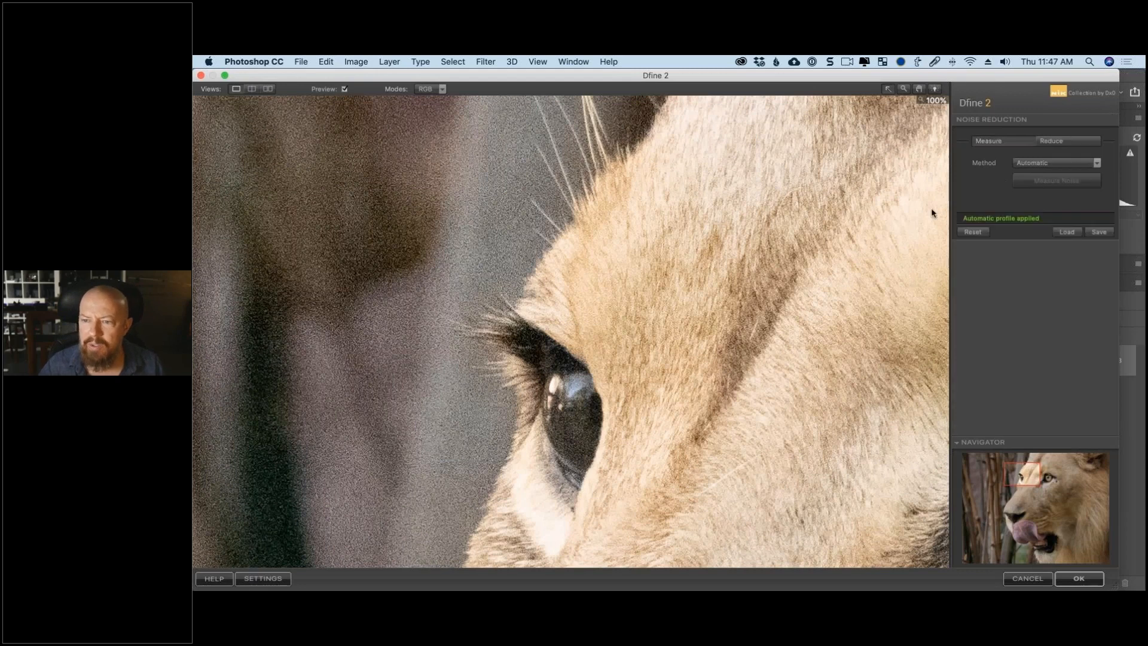
{"action": "key", "text": "space"}
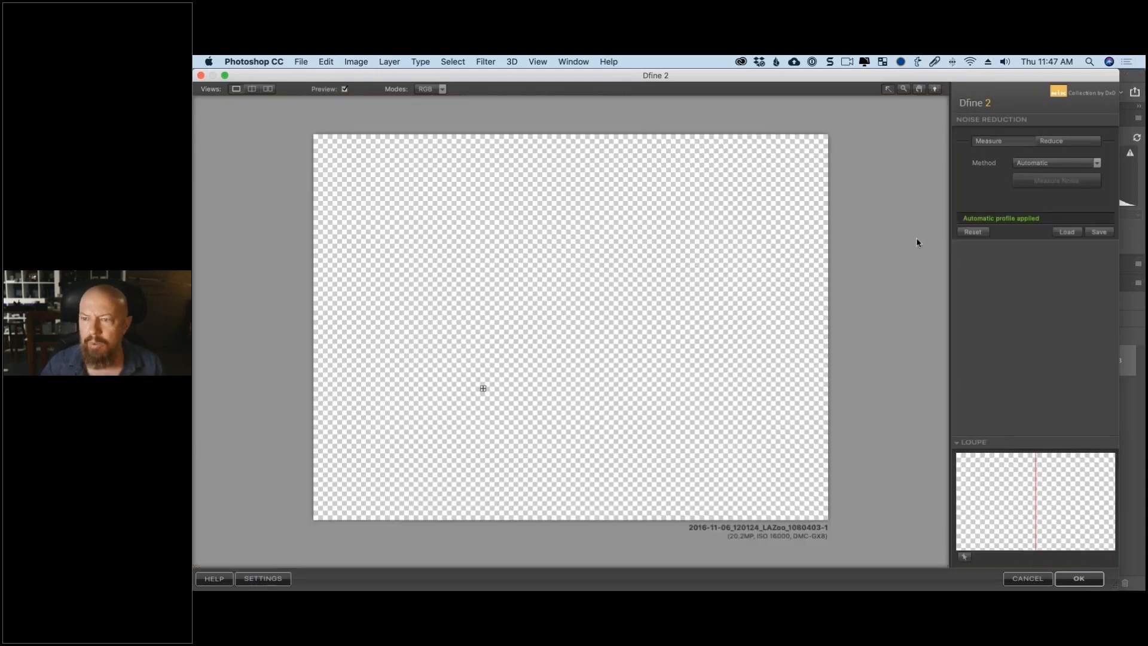
{"action": "left_click", "coordinate": [1043, 165]}
{"action": "left_click", "coordinate": [1032, 189]}
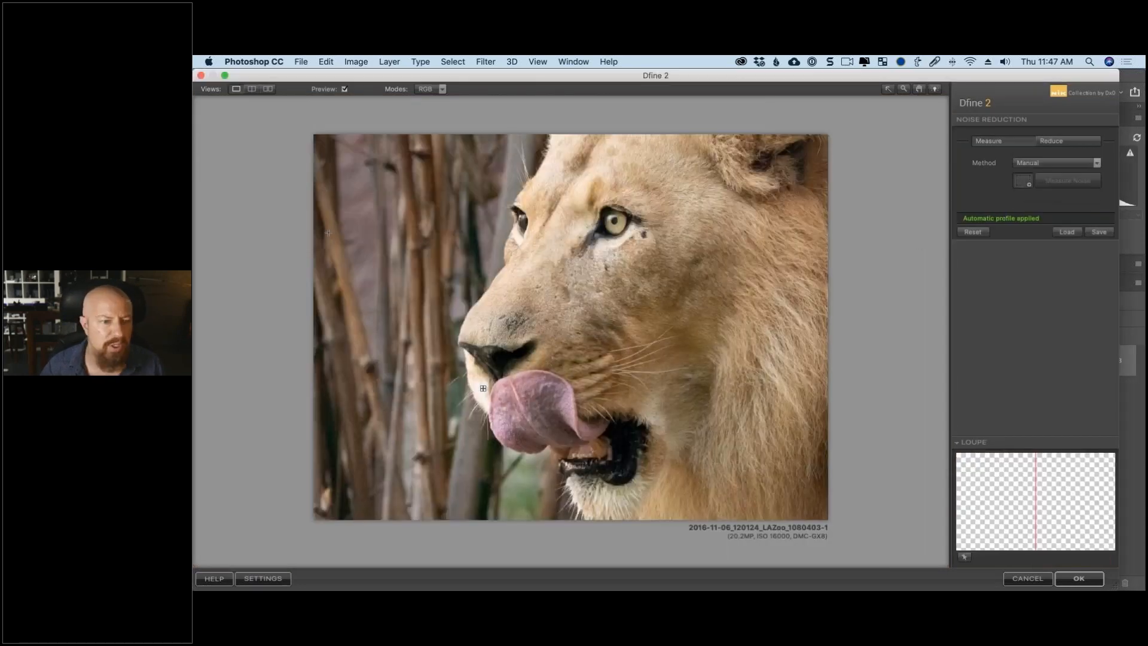
{"action": "left_click_drag", "start_coordinate": [367, 233], "coordinate": [371, 233]}
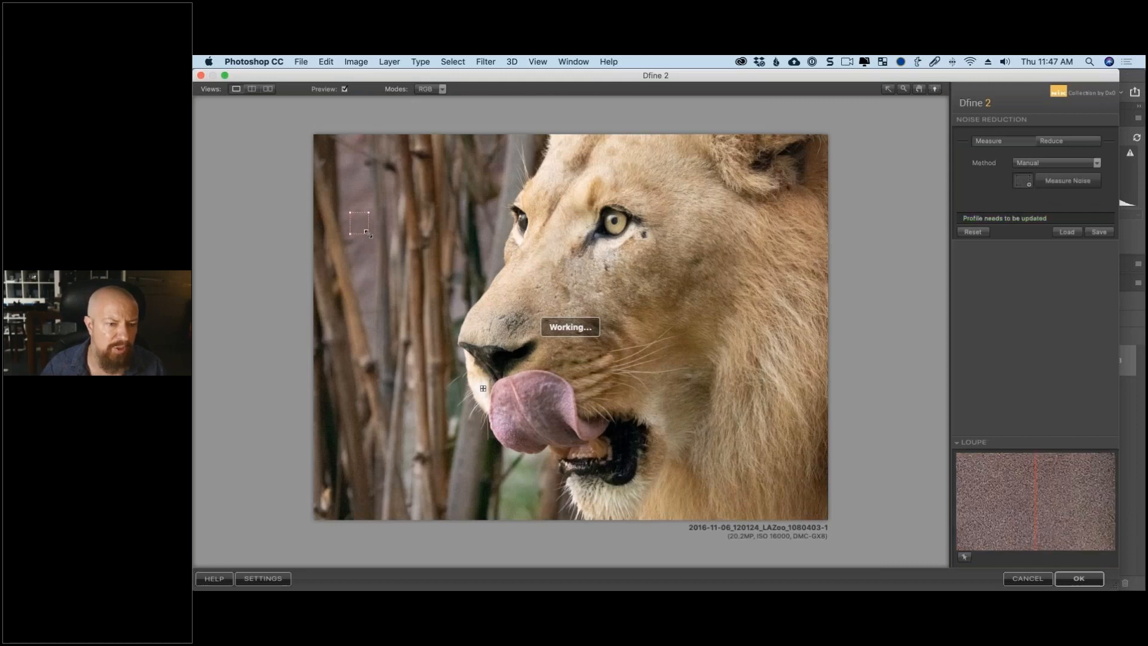
{"action": "left_click", "coordinate": [973, 232]}
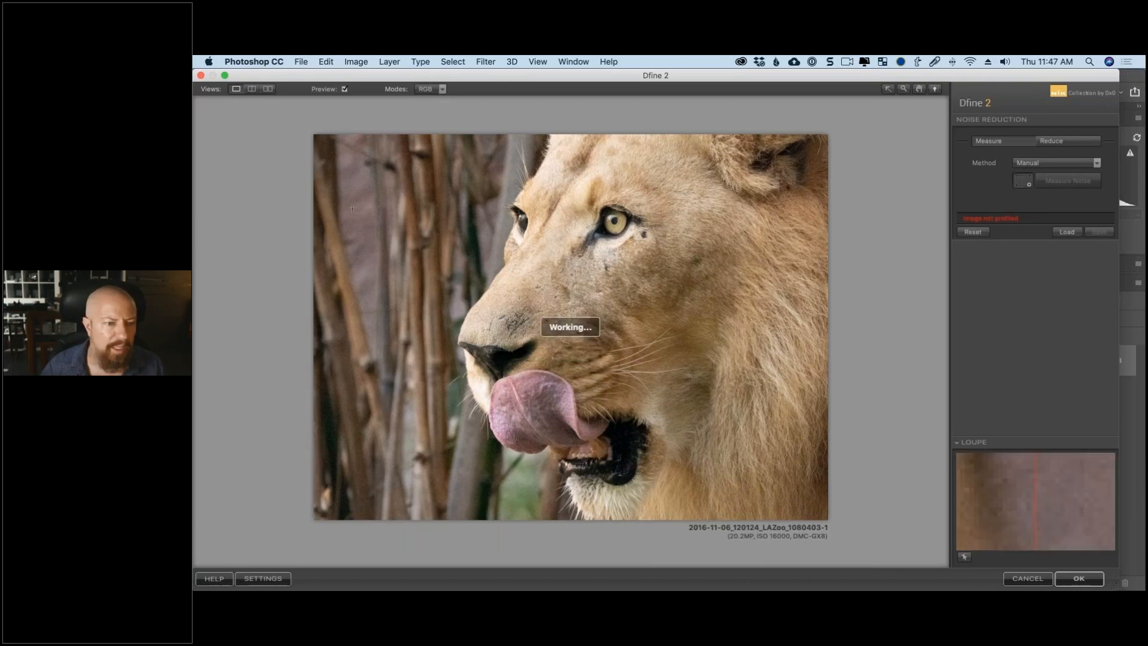
{"action": "left_click_drag", "start_coordinate": [353, 206], "coordinate": [371, 223]}
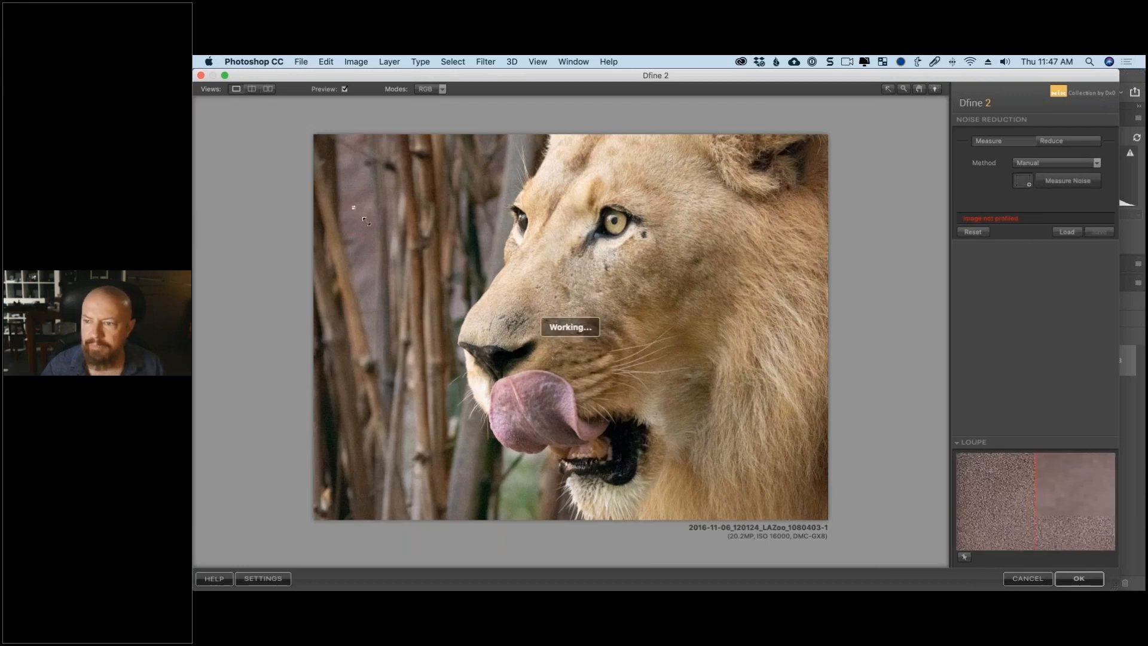
{"action": "left_click", "coordinate": [1068, 180]}
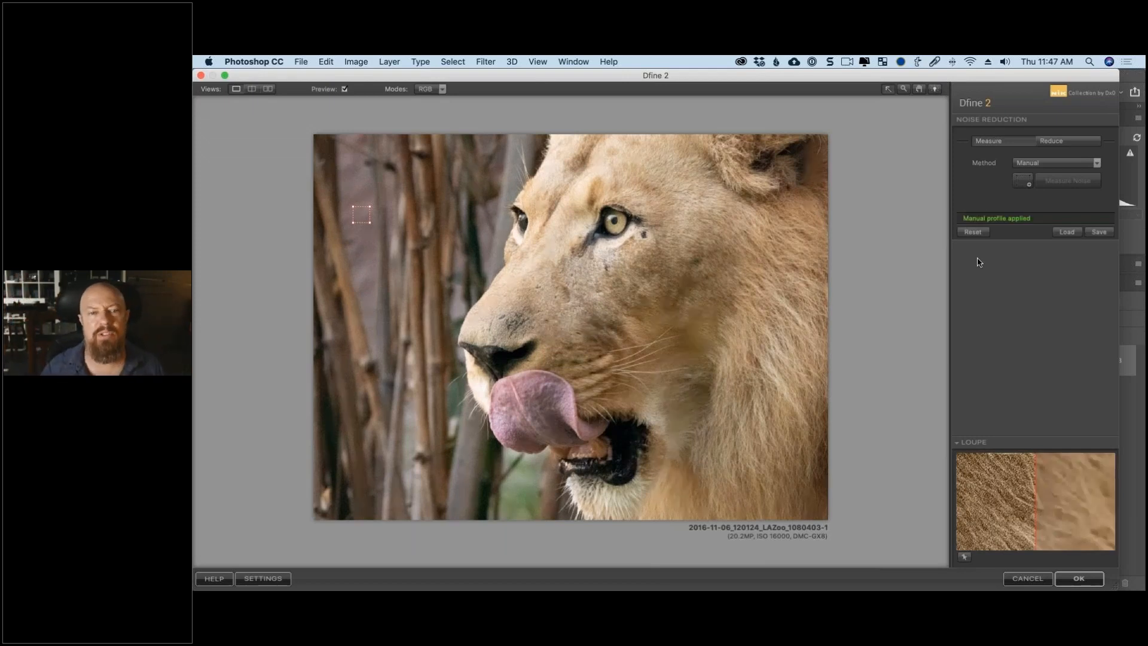
- Try an overall Contrast Noise of 133%, then set it to 172% while checking the fur and brow whiskers at 100%
{"action": "left_click", "coordinate": [1052, 141]}
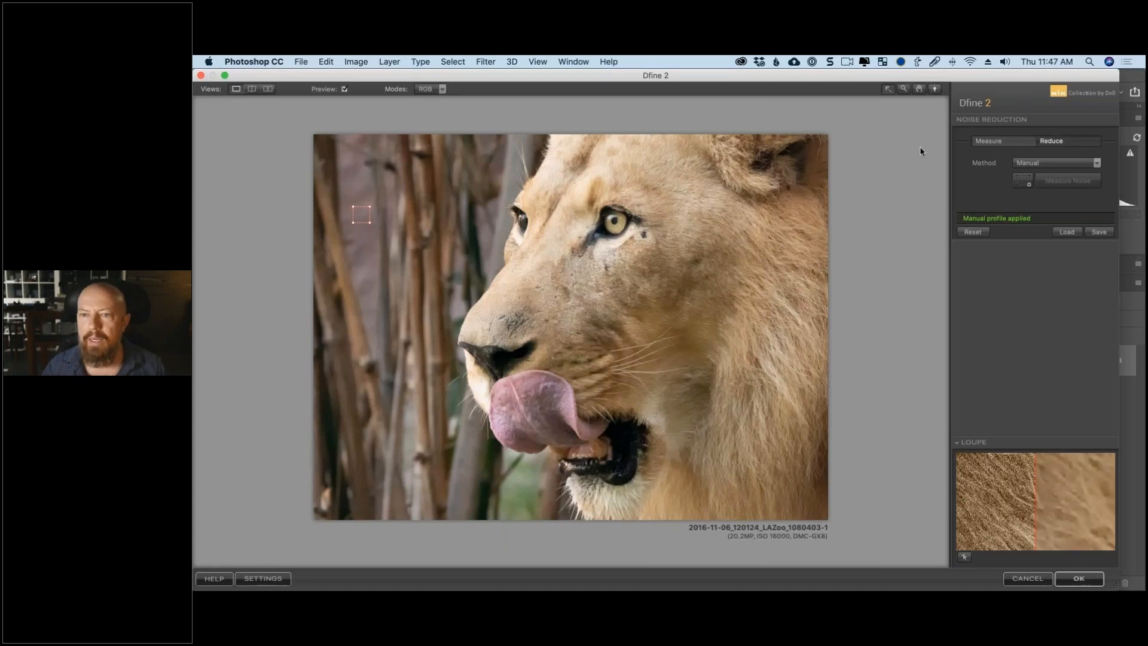
{"action": "left_click", "coordinate": [904, 89]}
{"action": "left_click", "coordinate": [511, 256]}
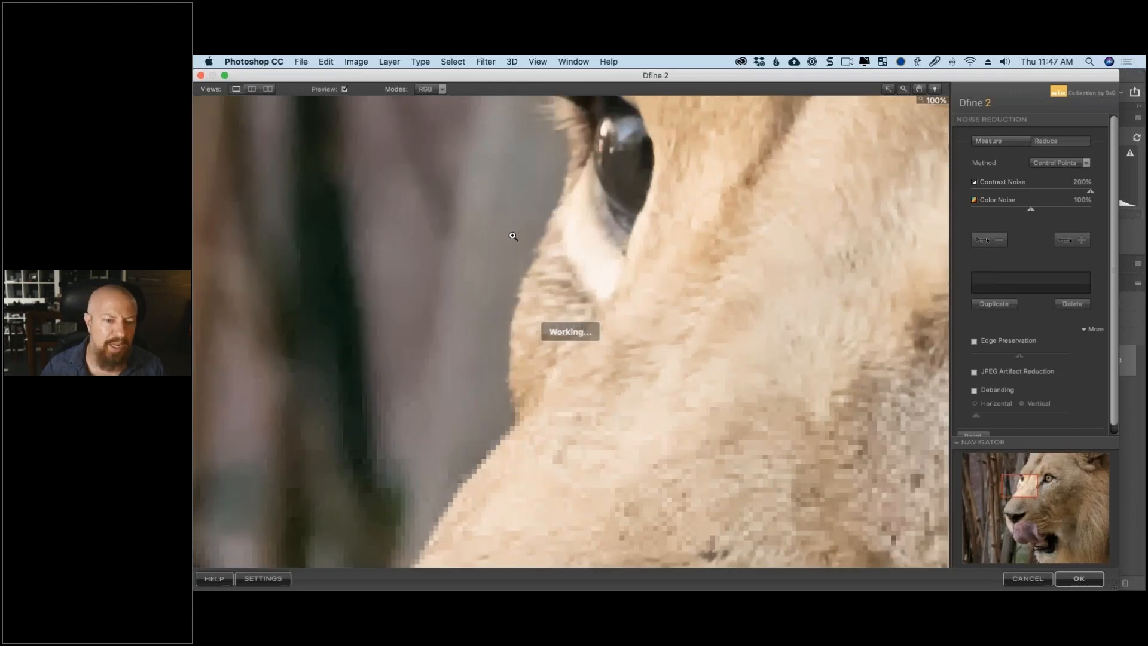
{"action": "left_click_drag", "start_coordinate": [1070, 199], "coordinate": [1052, 194]}
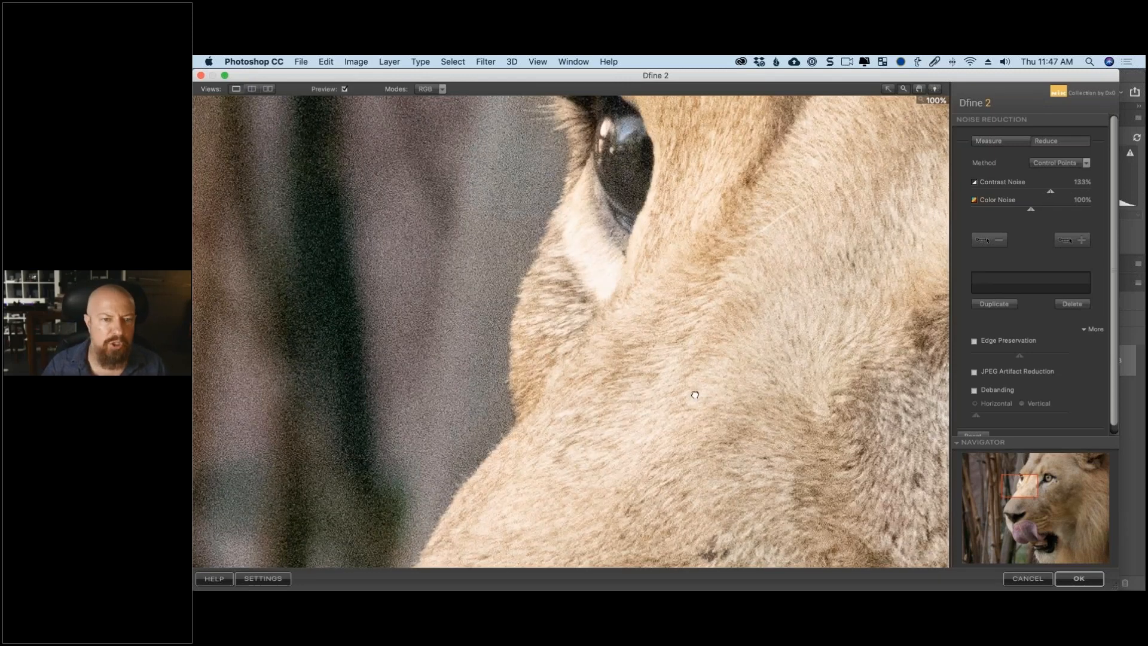
{"action": "scroll", "coordinate": [671, 289], "scroll_direction": "up", "scroll_amount": 5}
{"action": "scroll", "coordinate": [670, 289], "scroll_direction": "up", "scroll_amount": 5}
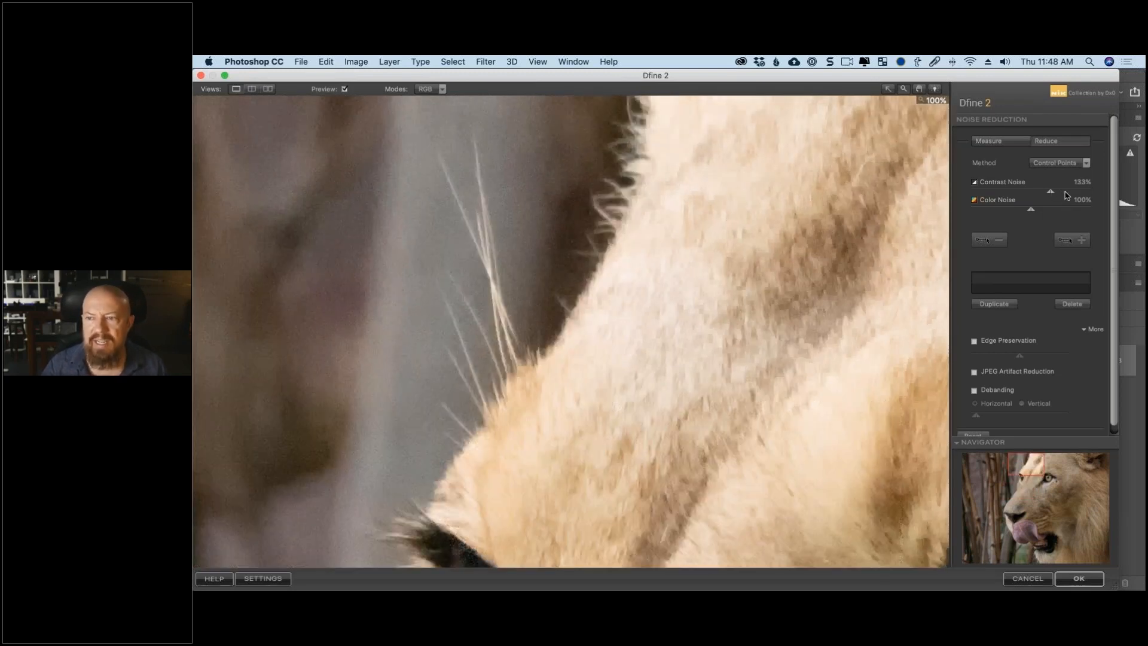
{"action": "left_click_drag", "start_coordinate": [1067, 192], "coordinate": [1073, 191]}
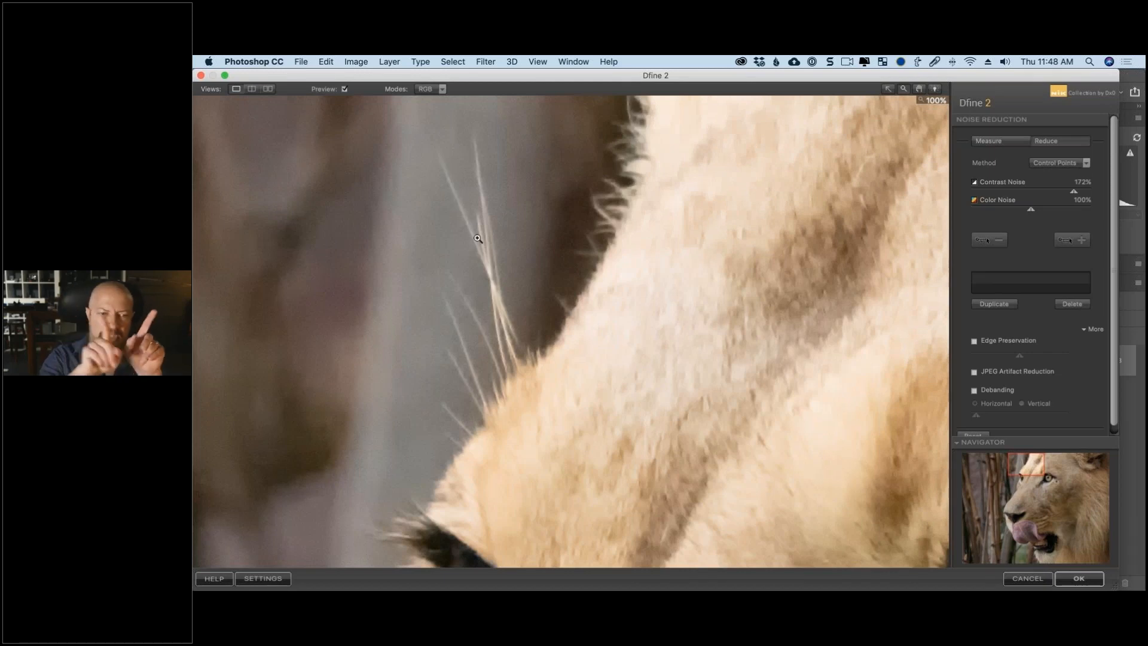
- Enable Edge Preservation and set it to 85%
{"action": "left_click", "coordinate": [997, 341]}
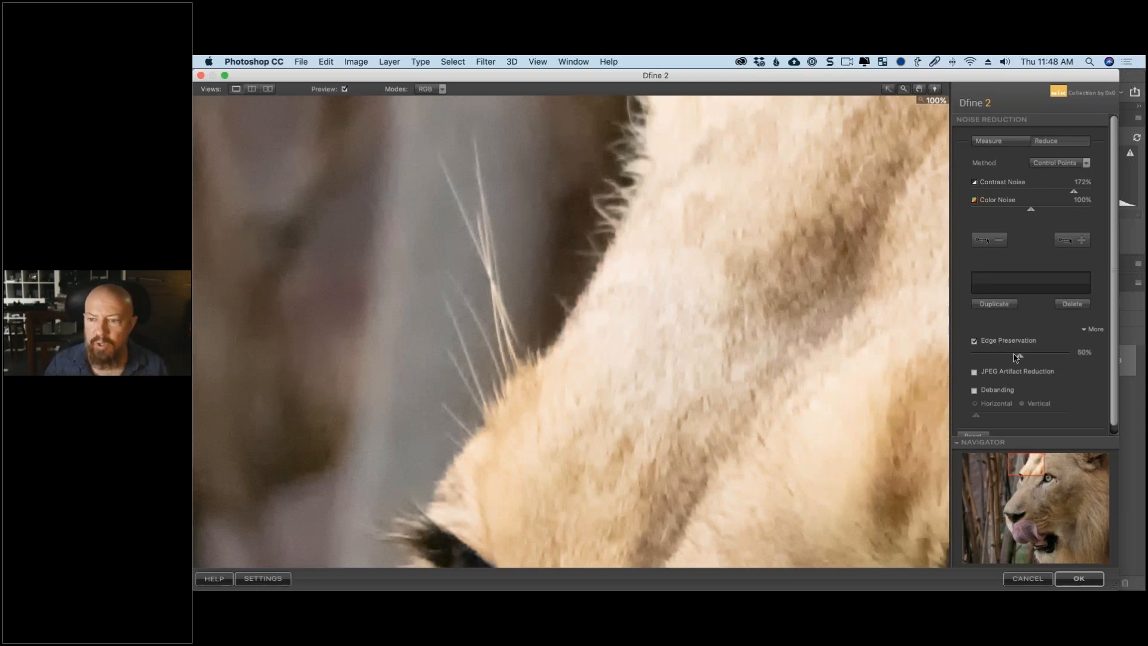
{"action": "left_click_drag", "start_coordinate": [1020, 357], "coordinate": [1054, 359]}
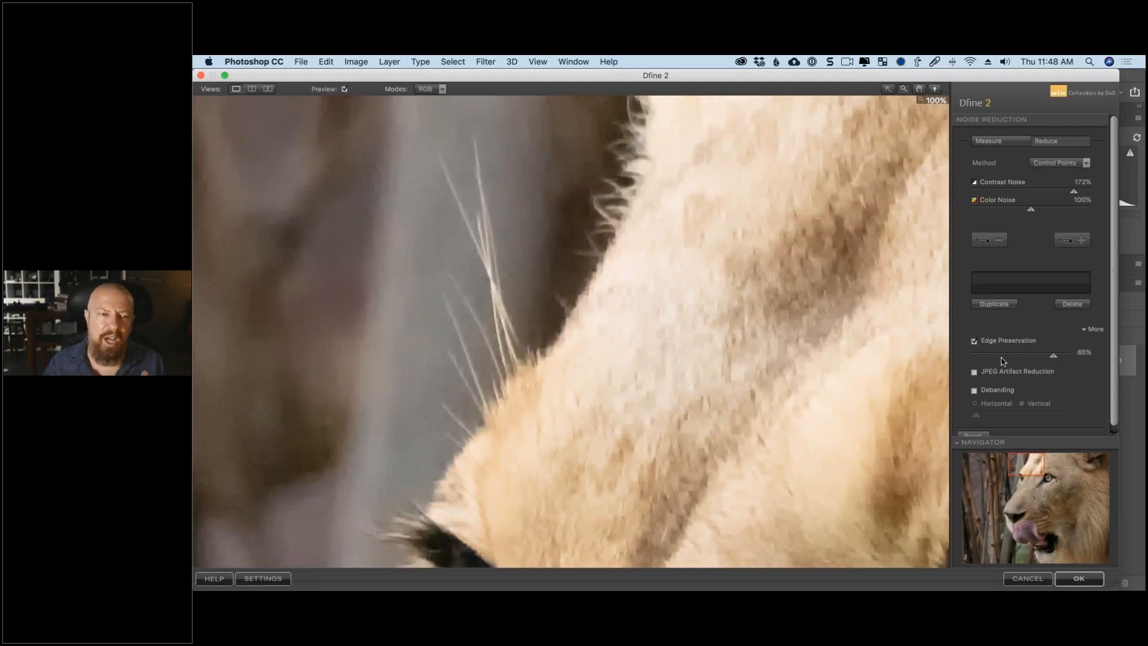
- Set Edge Preservation to 96% and try JPEG Artifact Reduction, leaving that option off
{"action": "left_click_drag", "start_coordinate": [1054, 359], "coordinate": [1066, 358]}
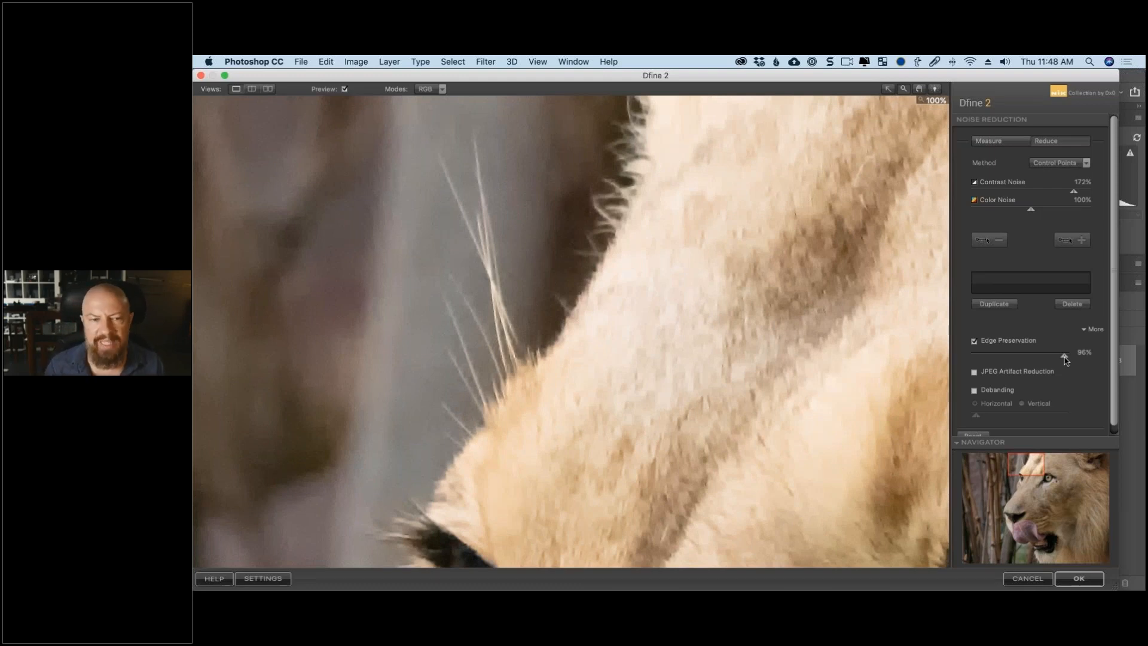
{"action": "left_click", "coordinate": [1007, 372]}
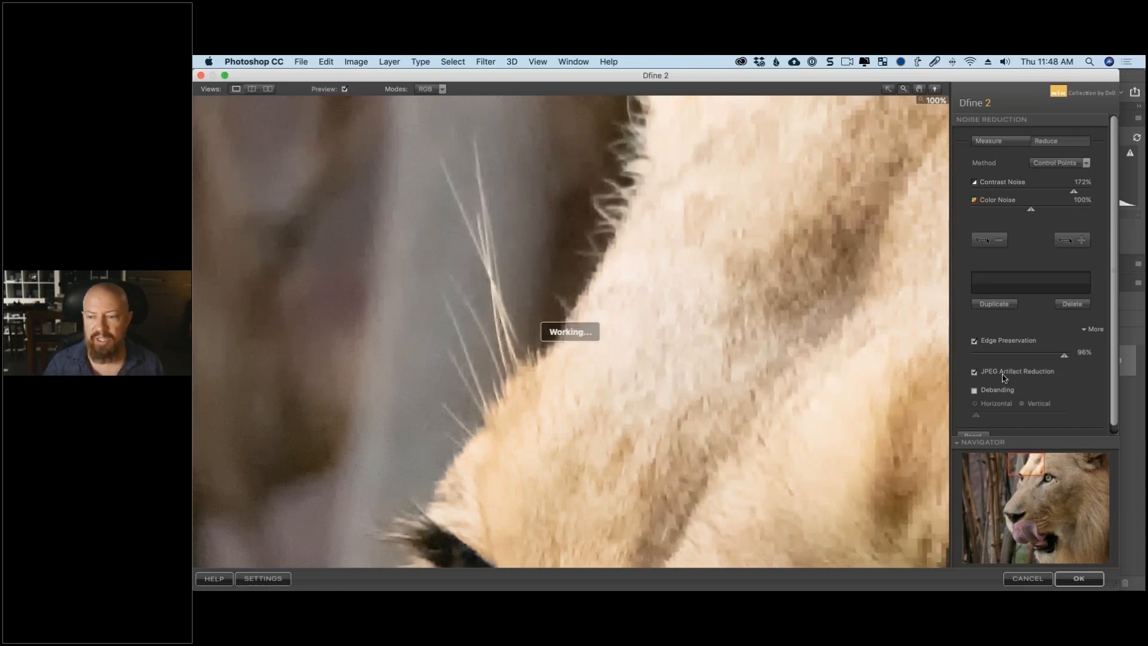
{"action": "left_click", "coordinate": [1002, 374]}
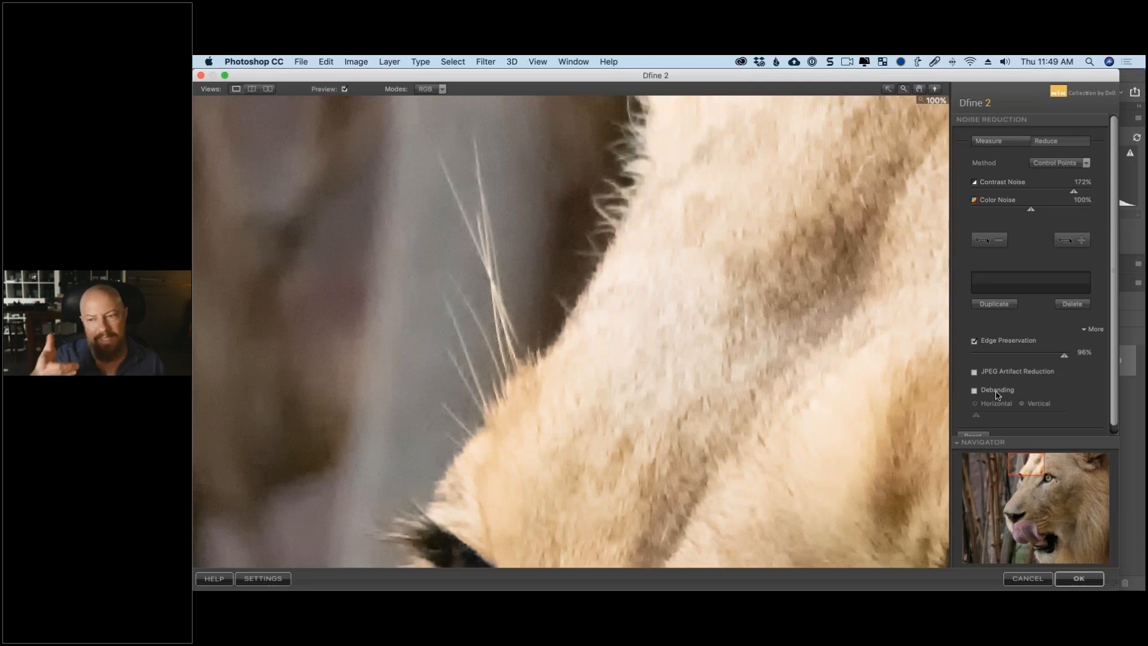
- Try Debanding with the Horizontal direction, switching it back off after the preview
{"action": "left_click", "coordinate": [997, 392]}
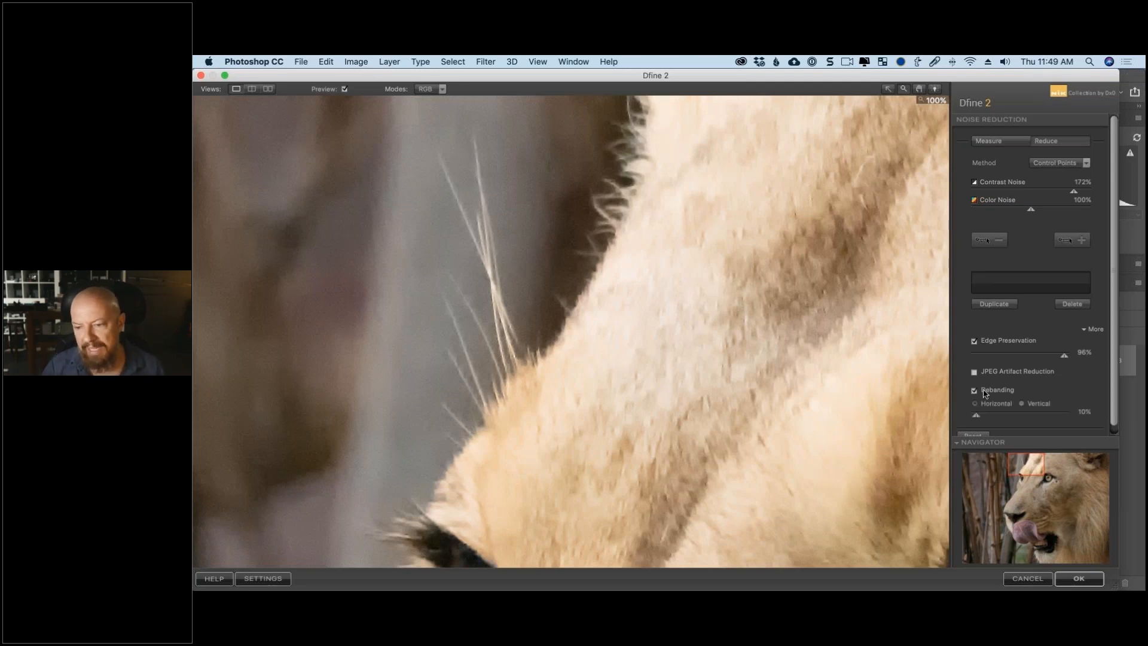
{"action": "left_click", "coordinate": [996, 406]}
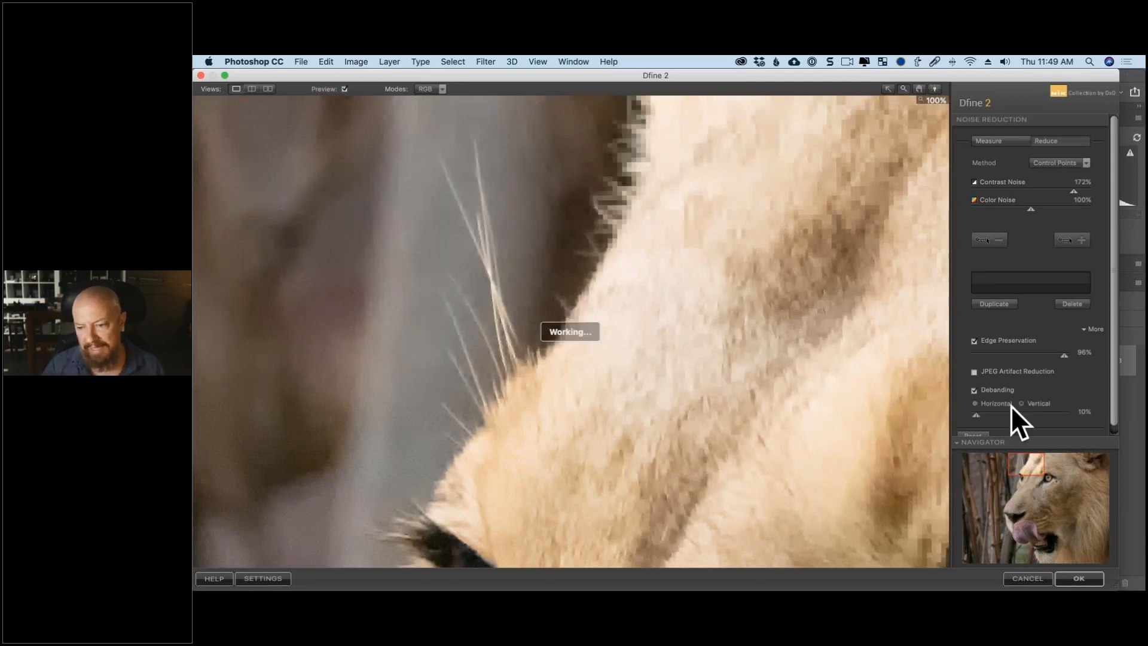
{"action": "left_click", "coordinate": [987, 391]}
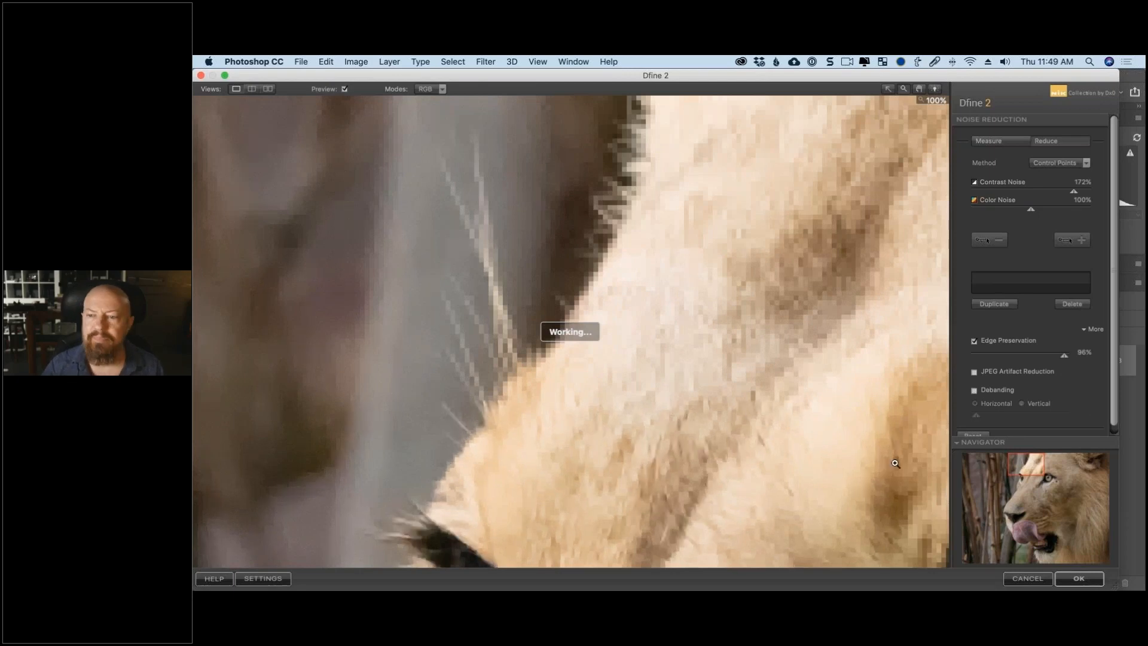
- Apply the Dfine noise reduction to the lion photo and inspect the muzzle, forehead and eyes at 100%
{"action": "left_click", "coordinate": [1088, 329]}
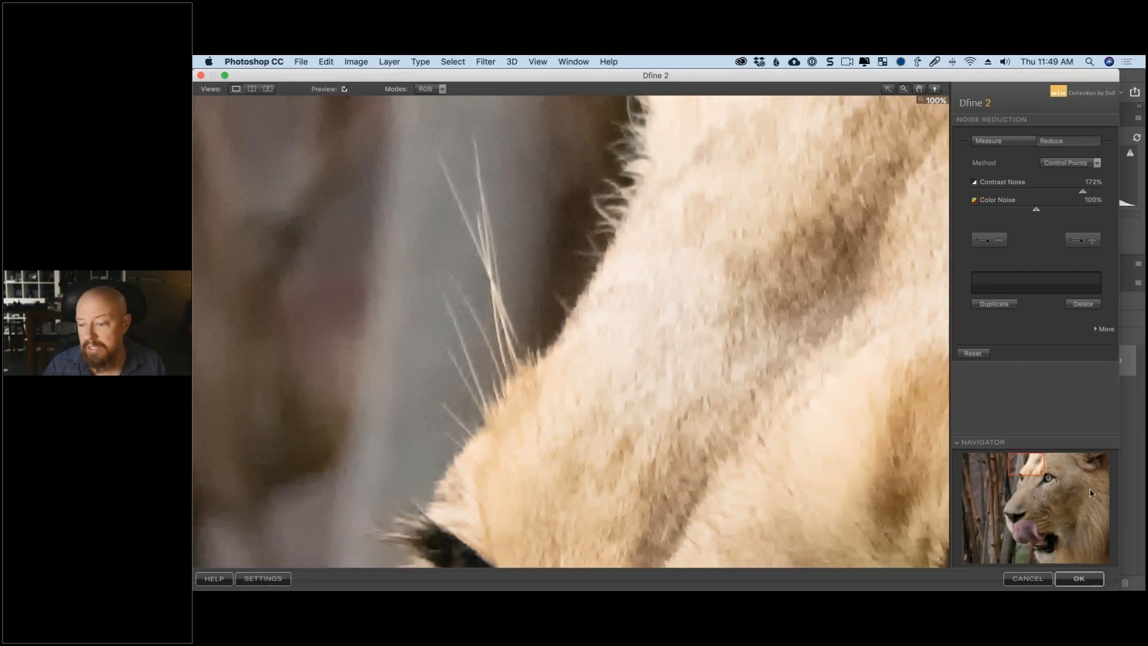
{"action": "left_click", "coordinate": [1079, 578]}
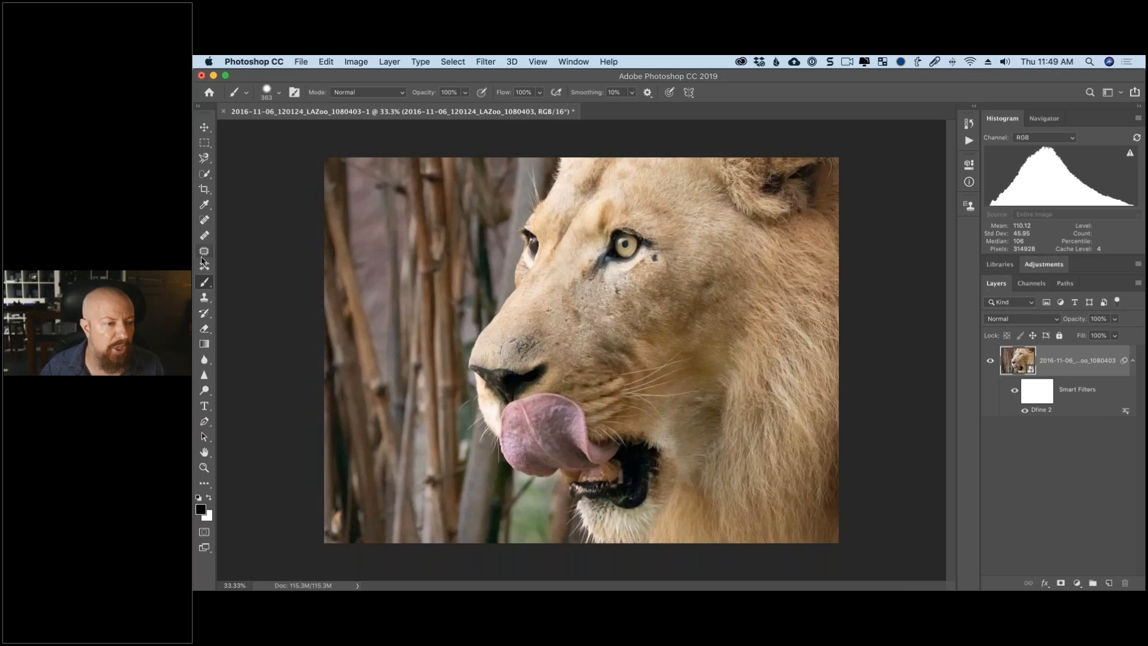
{"action": "key", "text": "super+equal"}
{"action": "key", "text": "super+equal"}
{"action": "key", "text": "super+equal"}
{"action": "key", "text": "super+equal"}
{"action": "left_click_drag", "start_coordinate": [513, 313], "coordinate": [610, 410]}
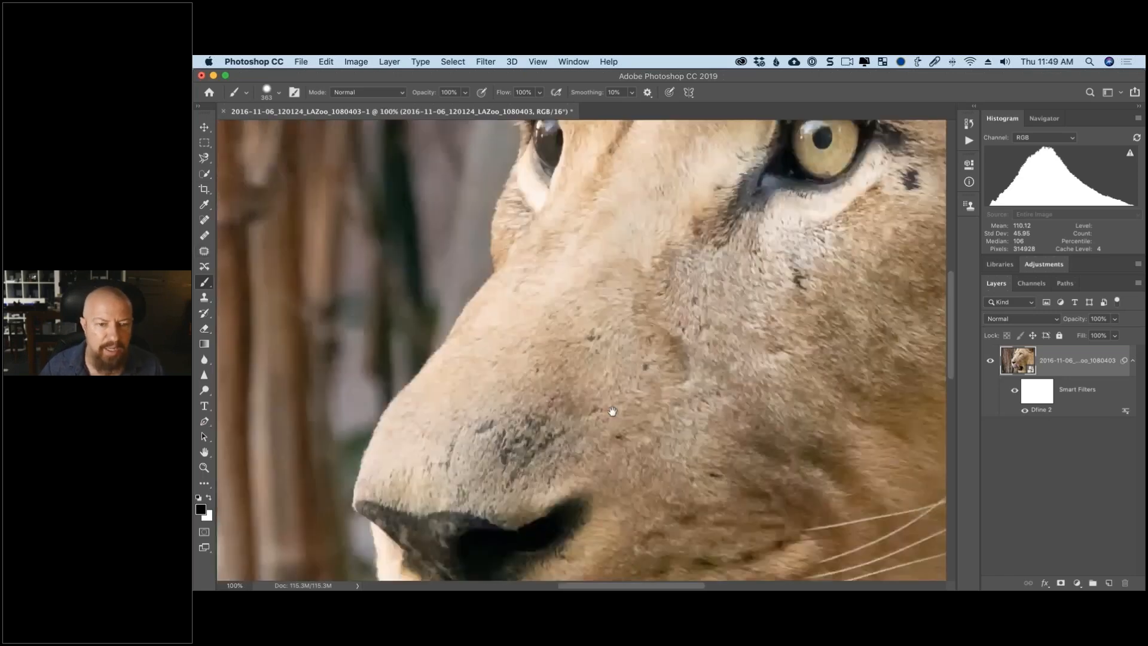
{"action": "left_click_drag", "start_coordinate": [445, 291], "coordinate": [594, 504]}
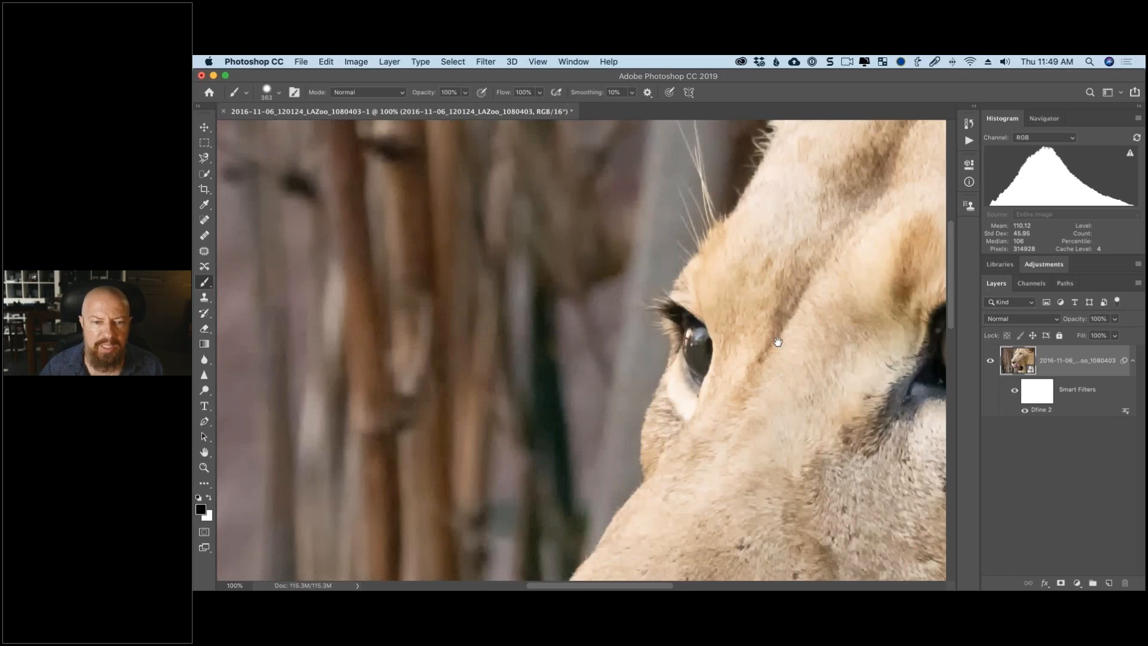
{"action": "left_click_drag", "start_coordinate": [708, 269], "coordinate": [621, 168]}
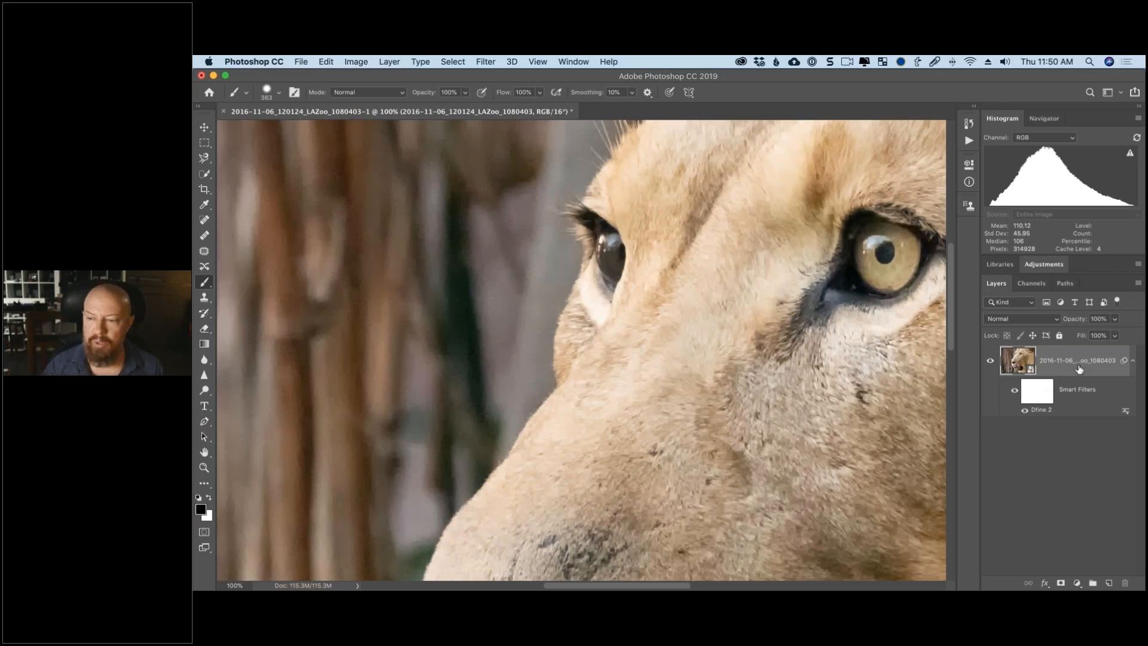
- Rename the lion smart-object layer to background
{"action": "double_click", "coordinate": [1076, 361]}
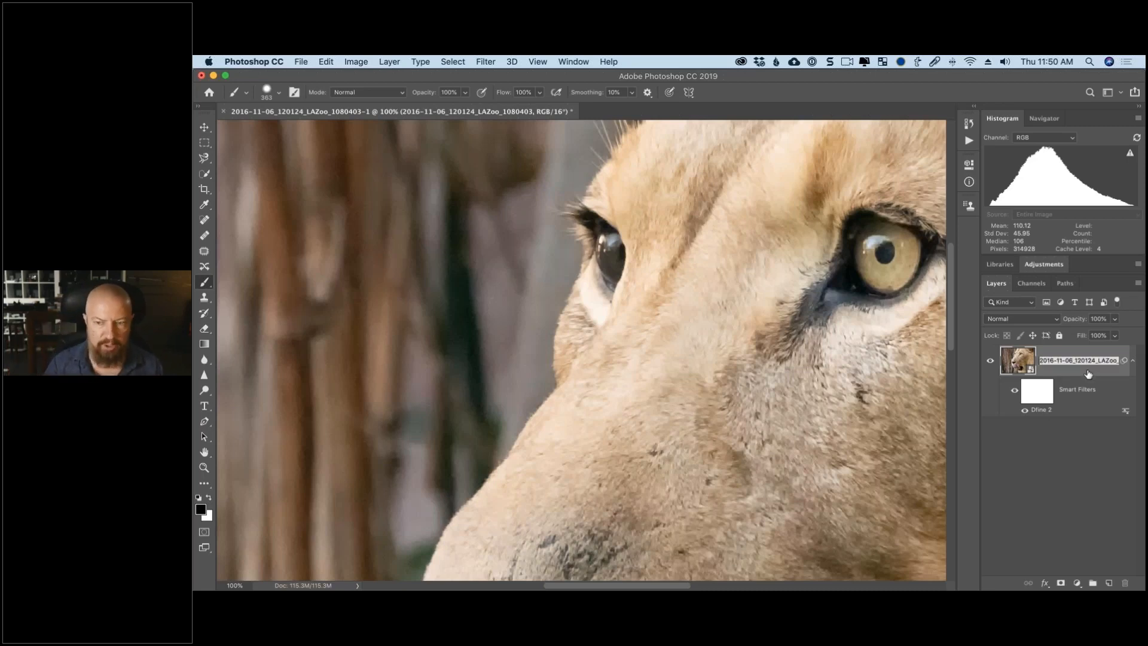
{"action": "type", "text": "background"}
{"action": "key", "text": "Return"}
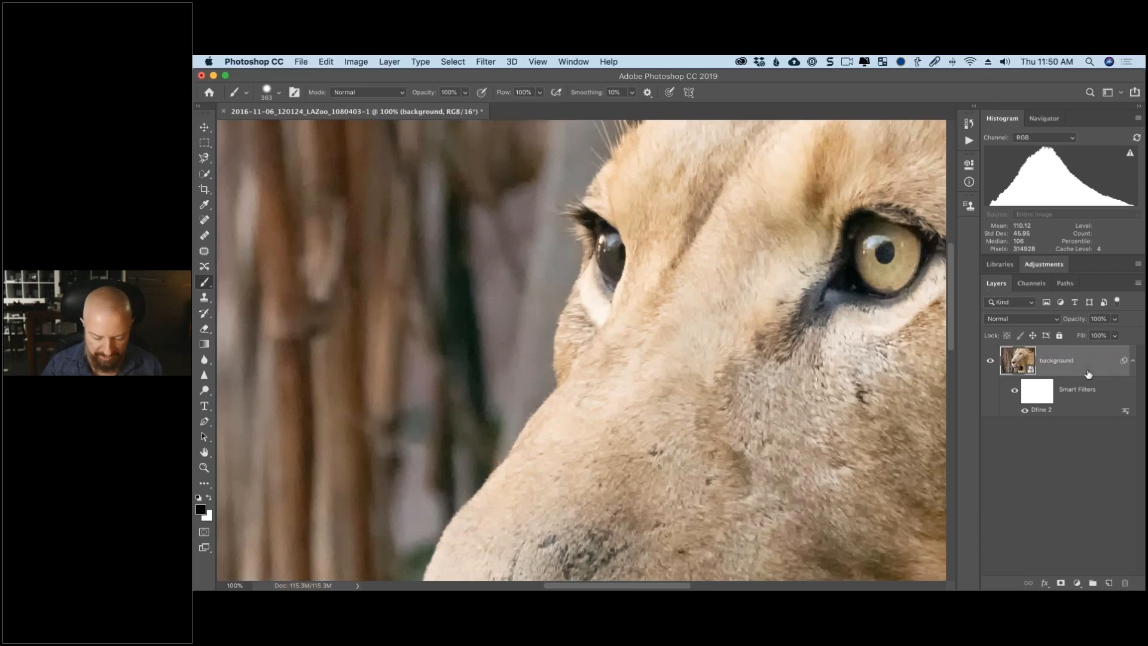
- Duplicate the background layer and name the copy kitty
{"action": "key", "text": "super+j"}
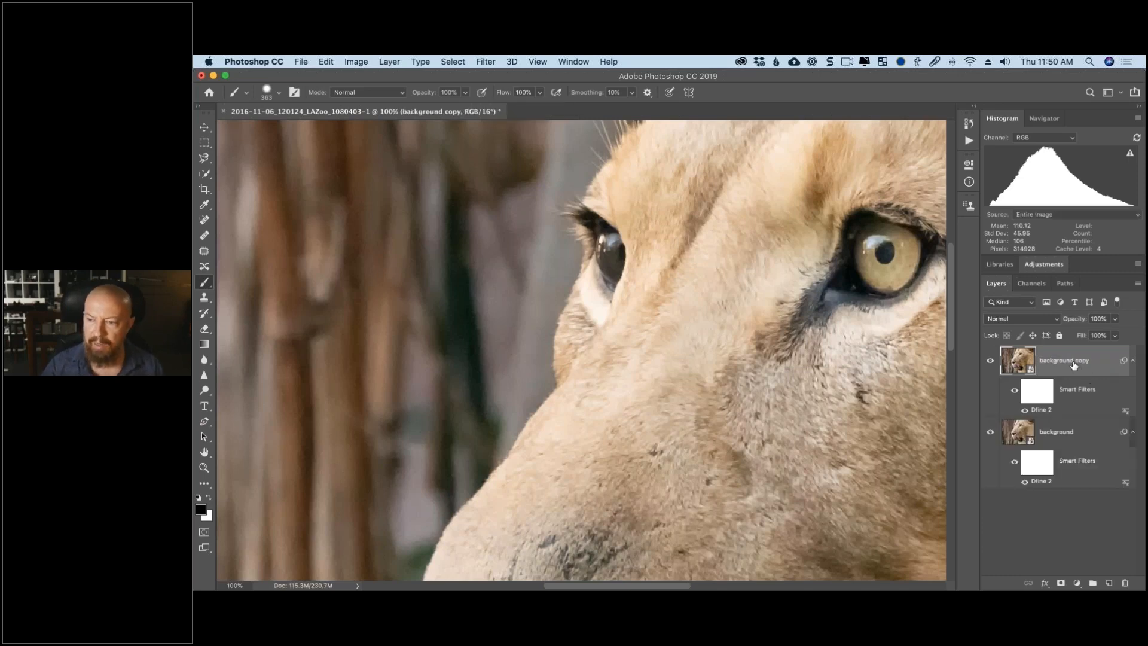
{"action": "double_click", "coordinate": [1073, 362]}
{"action": "type", "text": "kitty"}
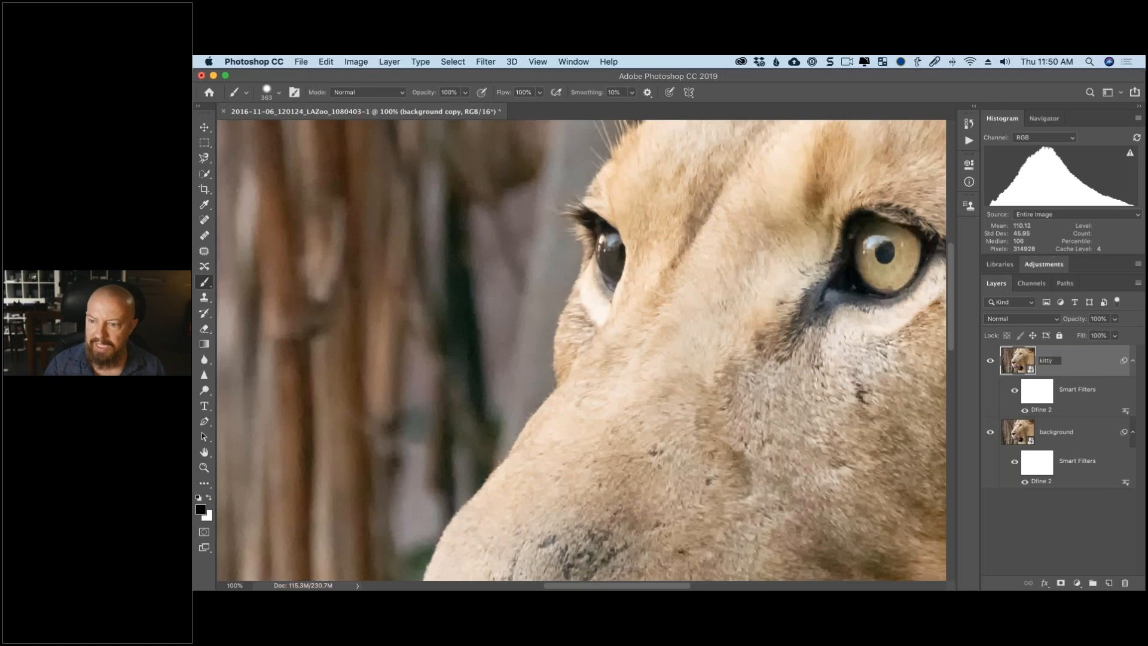
{"action": "key", "text": "Return"}
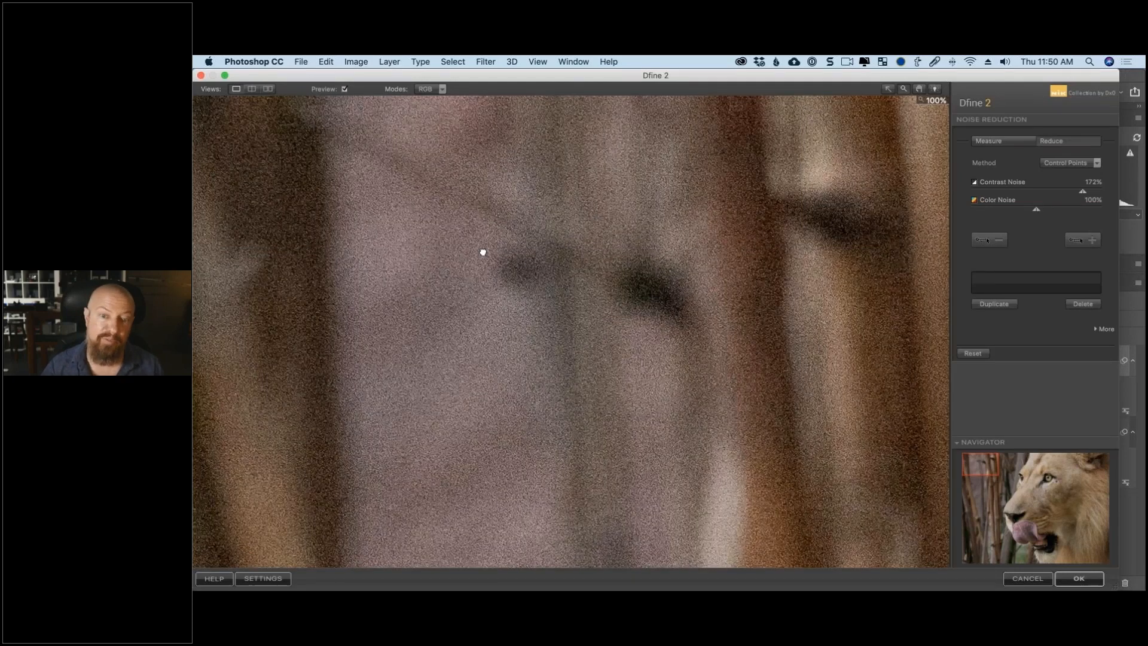
- Reopen the kitty layer's Dfine 2 smart filter, reduce Contrast Noise to 117% while viewing the eyes, and apply it
{"action": "left_click_drag", "start_coordinate": [483, 252], "coordinate": [339, 264]}
{"action": "left_click_drag", "start_coordinate": [834, 257], "coordinate": [275, 220]}
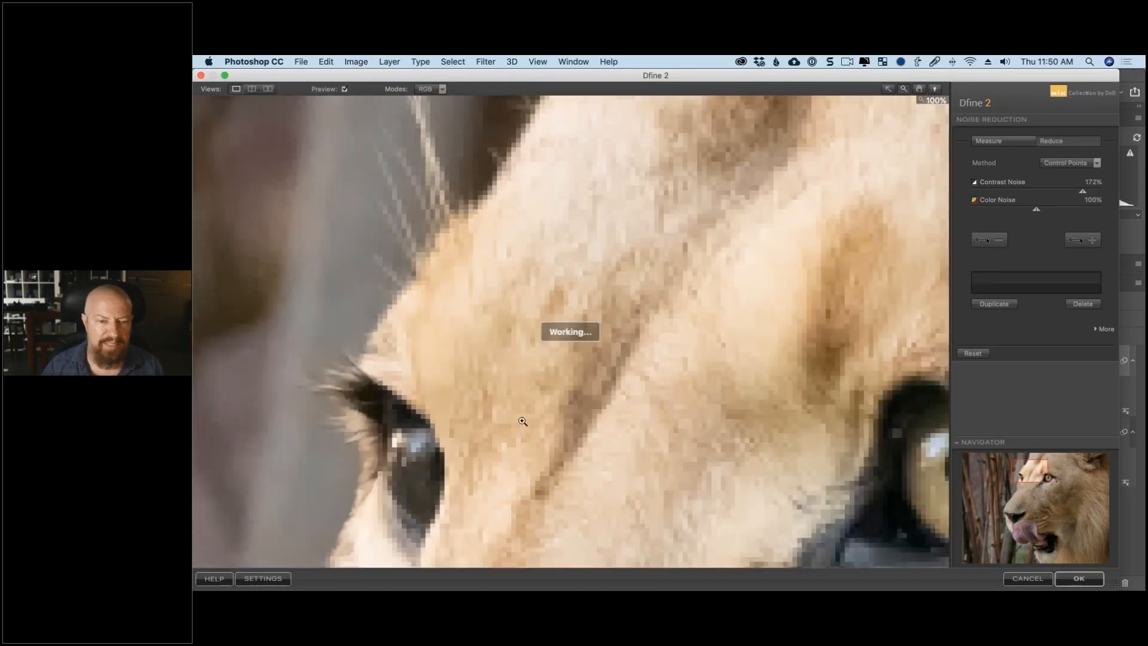
{"action": "left_click_drag", "start_coordinate": [1082, 192], "coordinate": [1047, 194]}
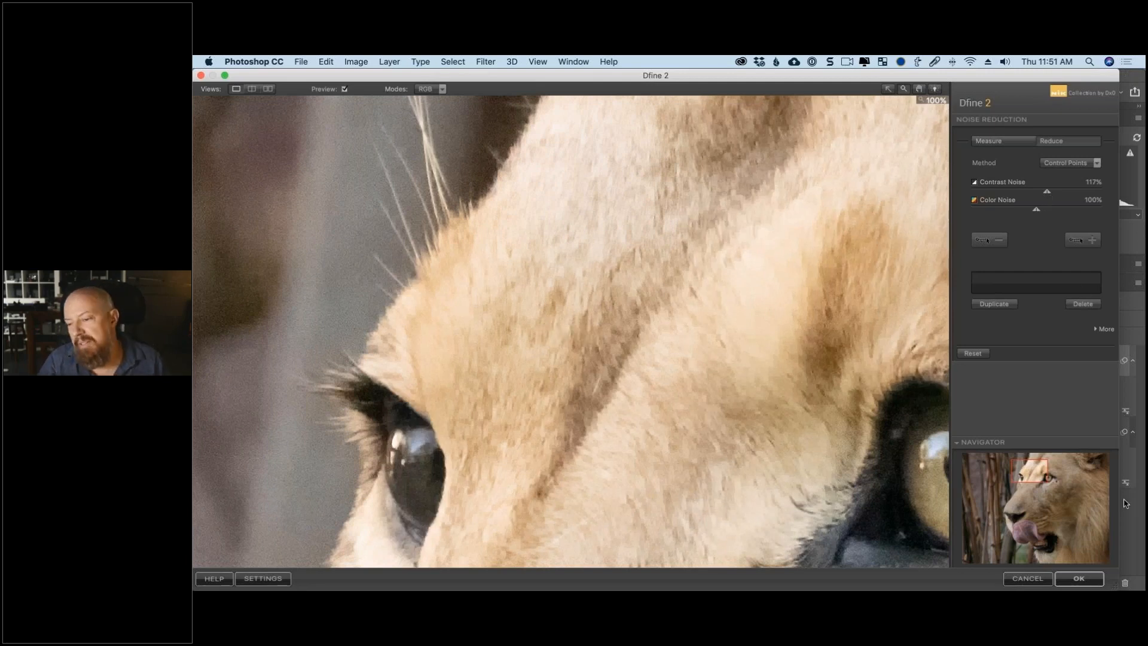
{"action": "left_click", "coordinate": [1079, 578]}
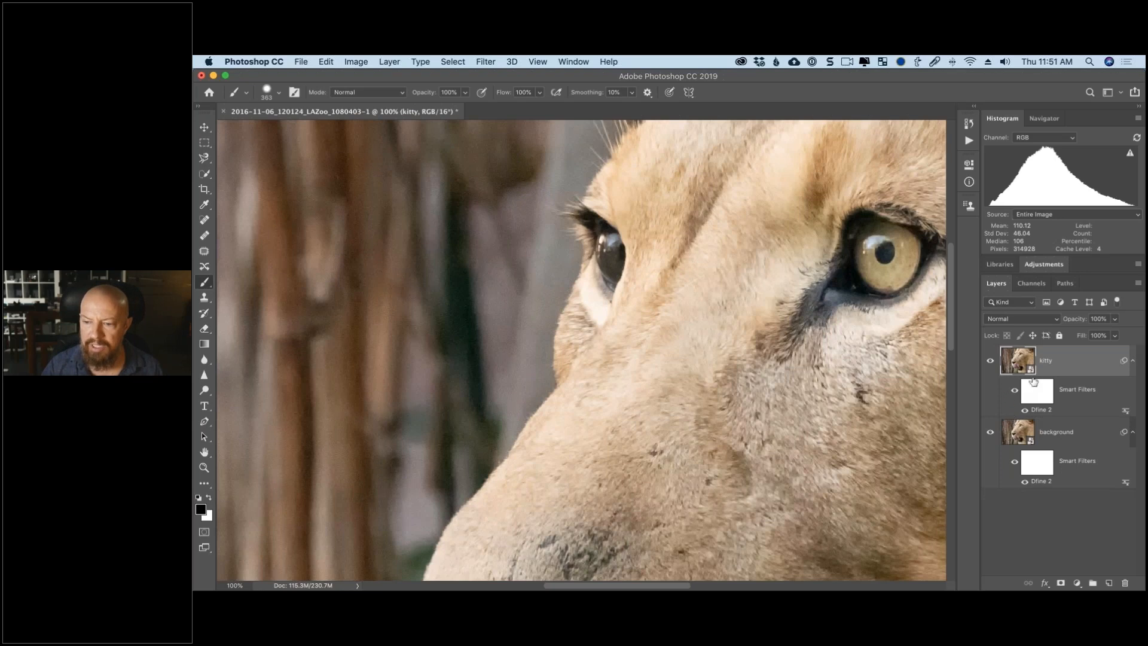
- Collapse the smart filters of both layers and compare their noise reduction by toggling the kitty layer's visibility
{"action": "left_click", "coordinate": [1132, 361]}
{"action": "left_click", "coordinate": [1132, 389]}
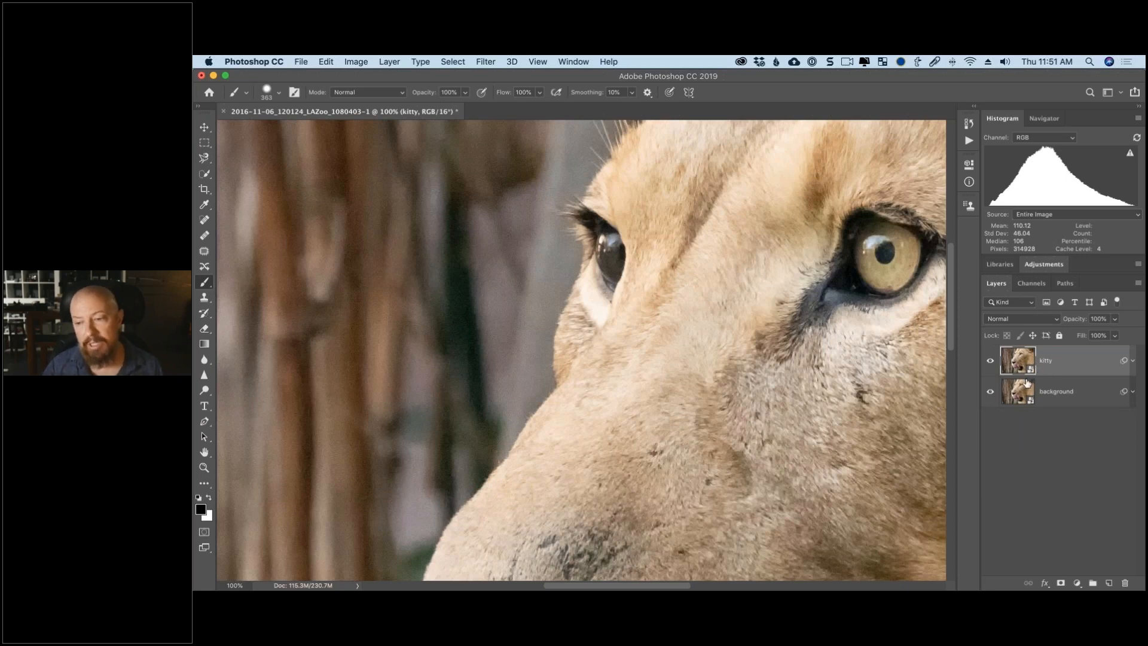
{"action": "left_click", "coordinate": [990, 364]}
{"action": "left_click", "coordinate": [990, 362]}
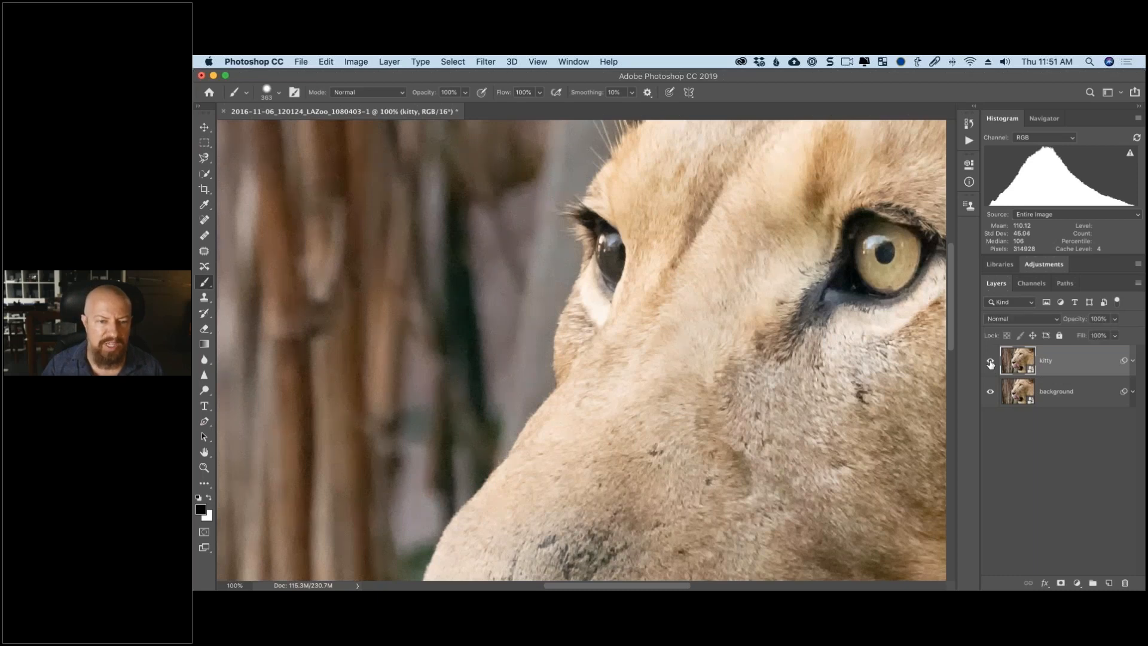
{"action": "left_click", "coordinate": [990, 364]}
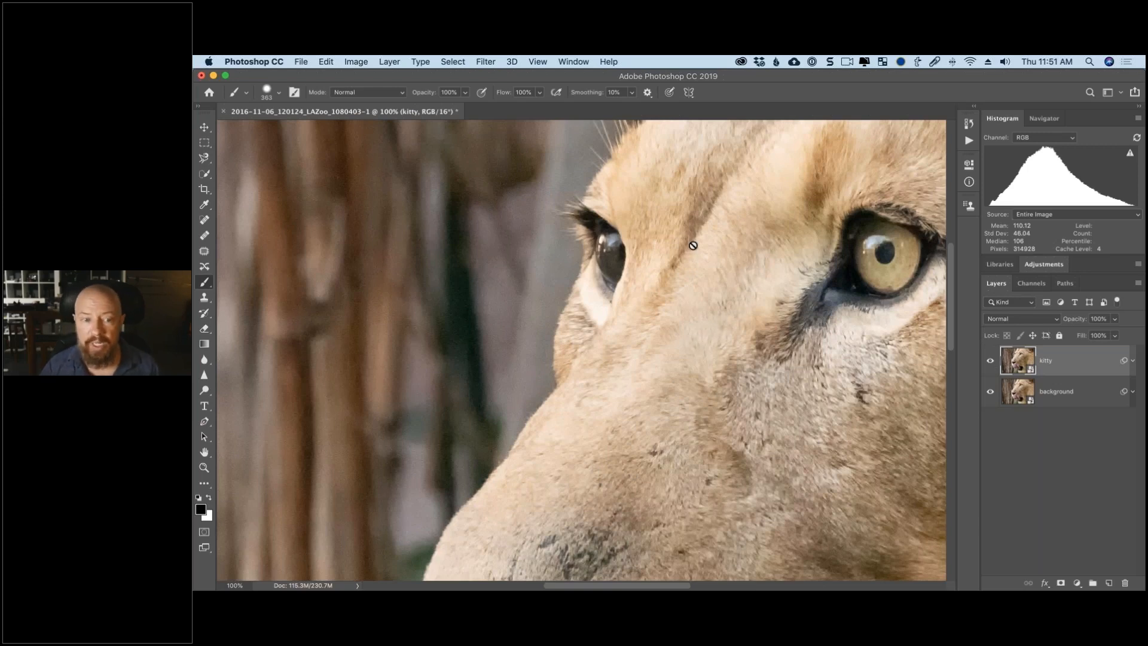
{"action": "left_click", "coordinate": [990, 361]}
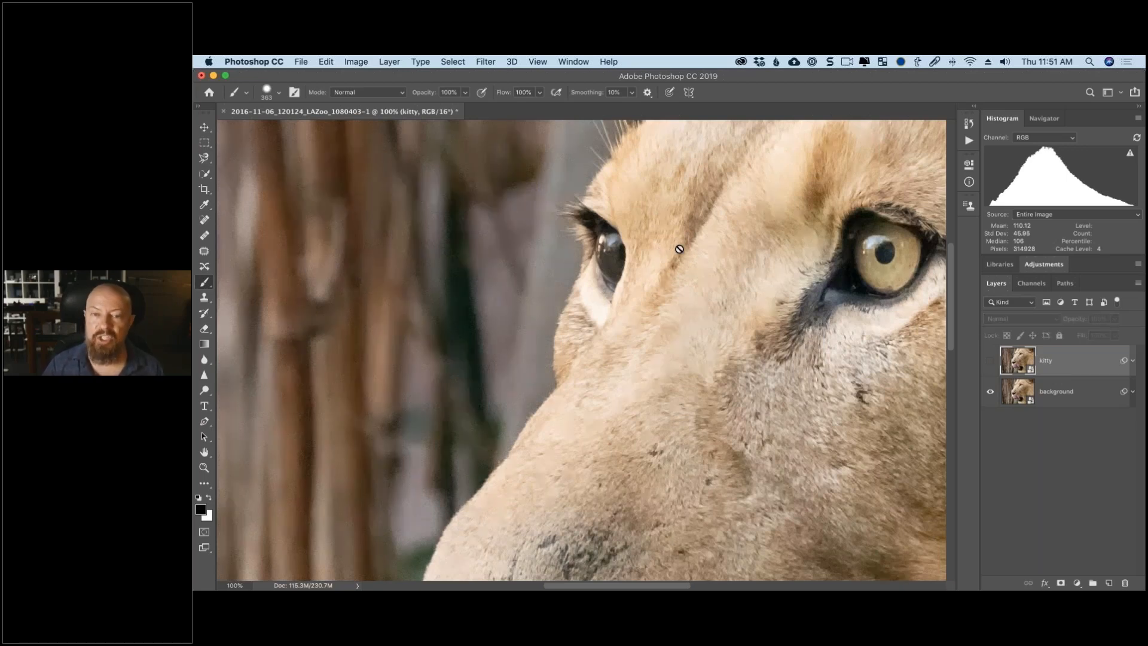
{"action": "left_click", "coordinate": [991, 362]}
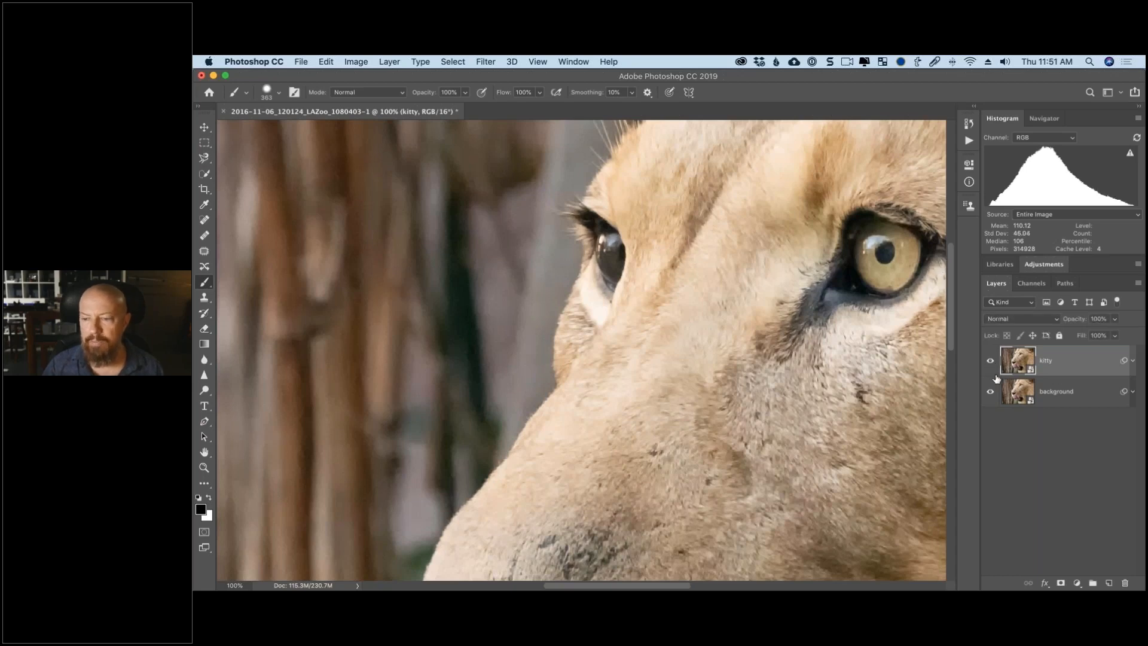
- Add a white layer mask to the kitty layer itself, separate from its smart filter mask
{"action": "left_click", "coordinate": [1132, 361]}
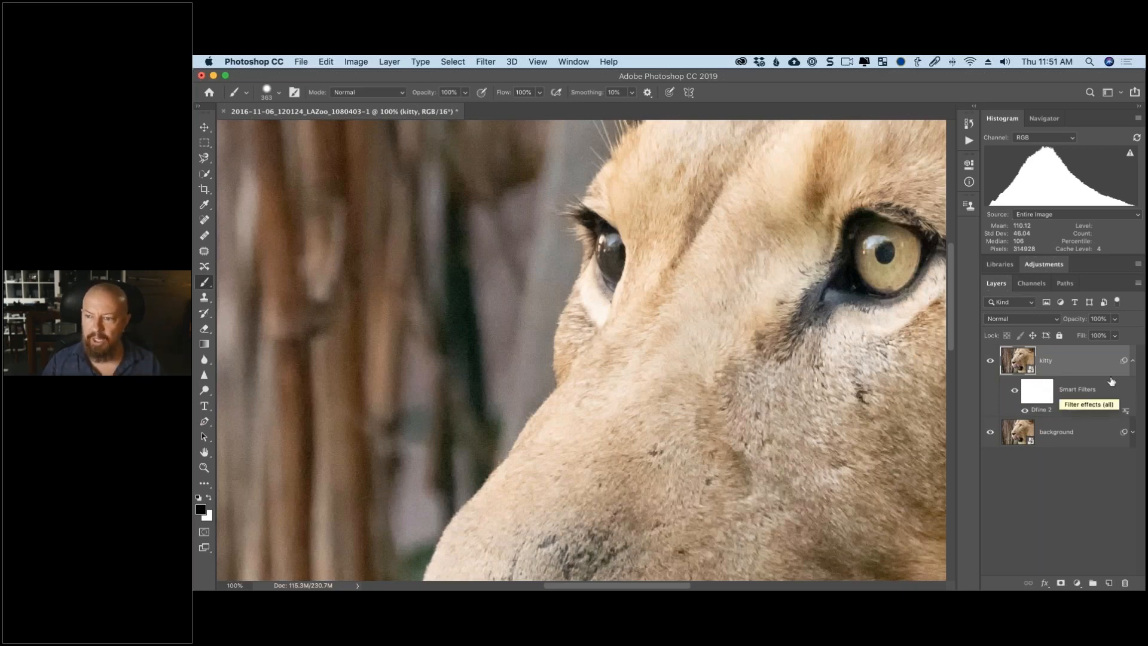
{"action": "left_click", "coordinate": [1131, 362]}
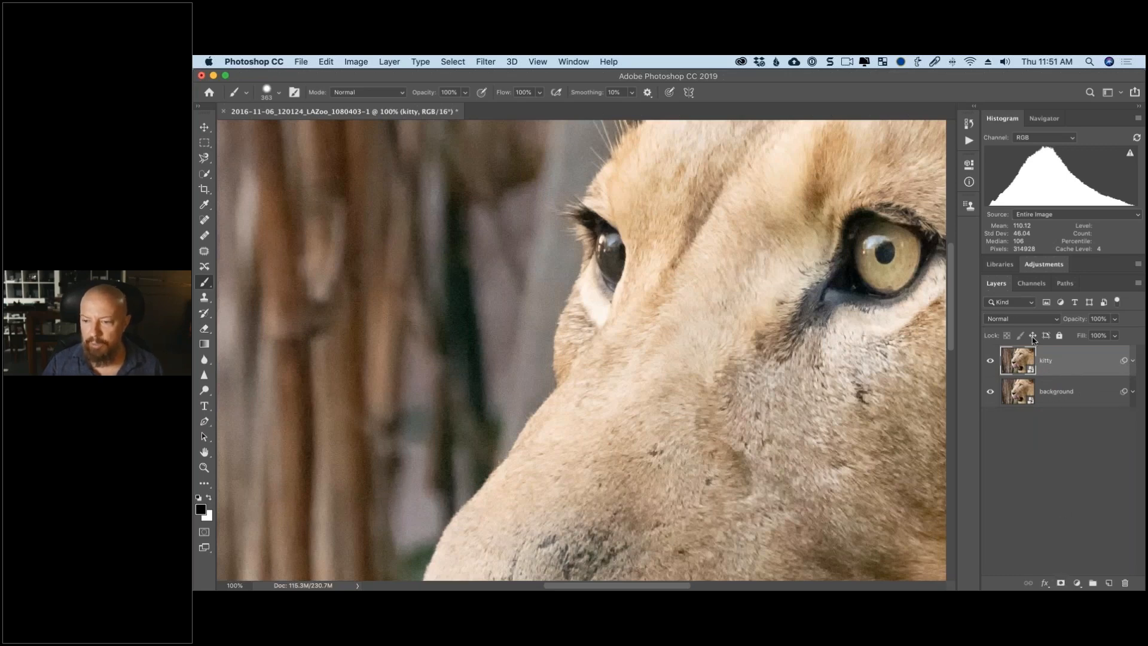
{"action": "left_click", "coordinate": [1061, 581]}
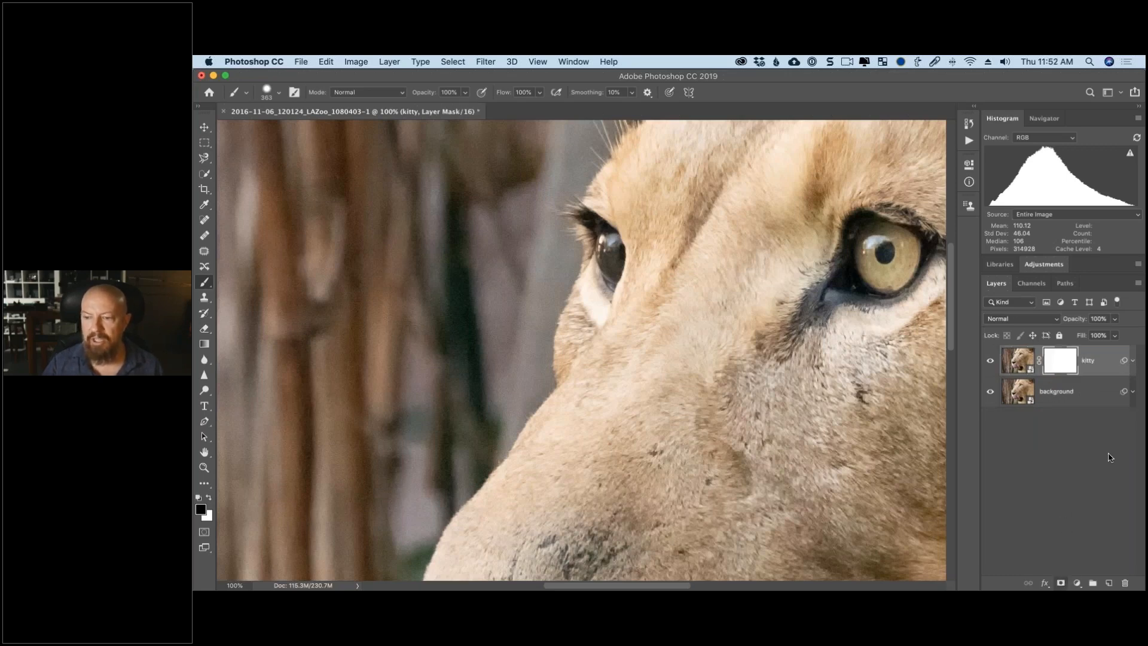
{"action": "left_click", "coordinate": [1133, 361]}
{"action": "left_click", "coordinate": [1133, 361]}
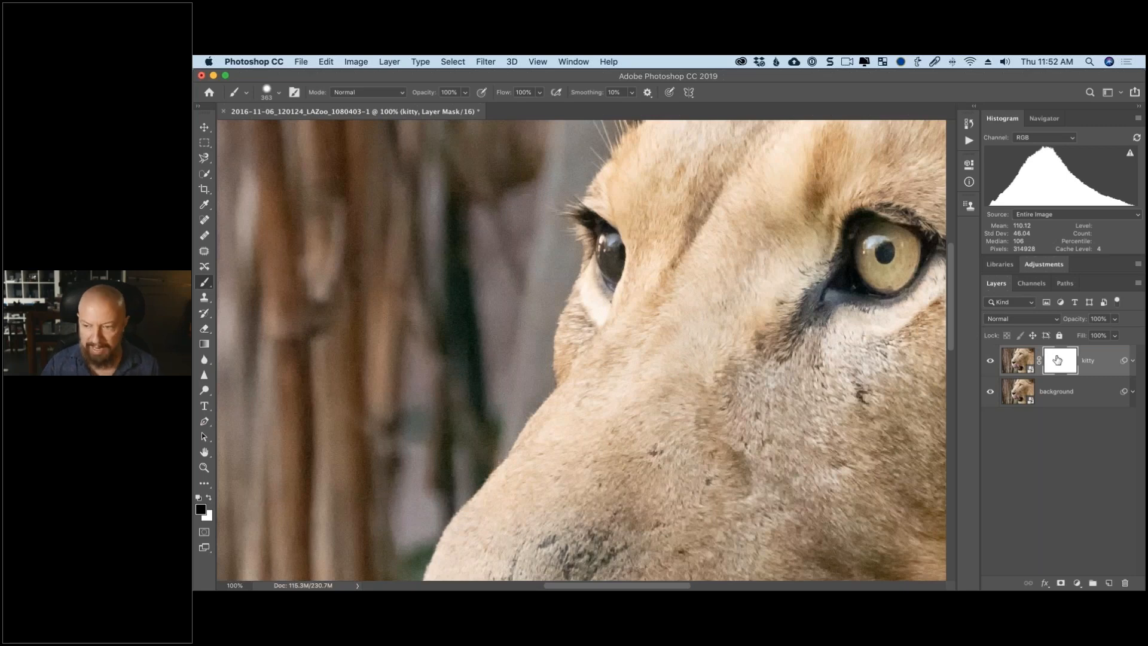
- Try inverting the kitty layer's mask to black and back to white
{"action": "key", "text": "super+i"}
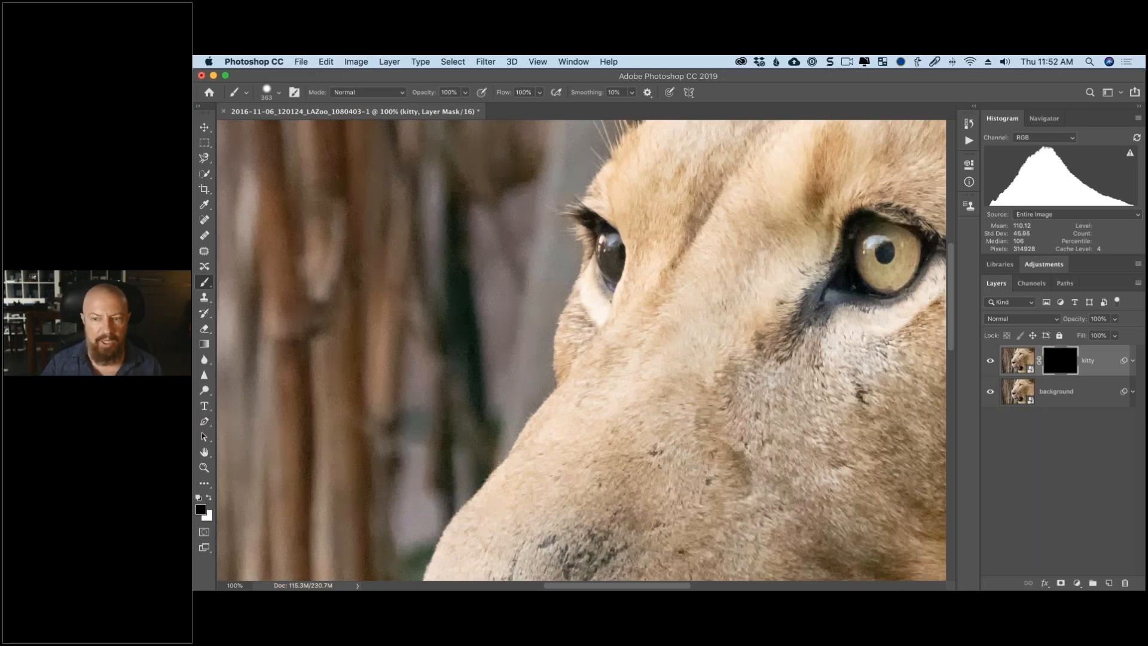
{"action": "key", "text": "super+i"}
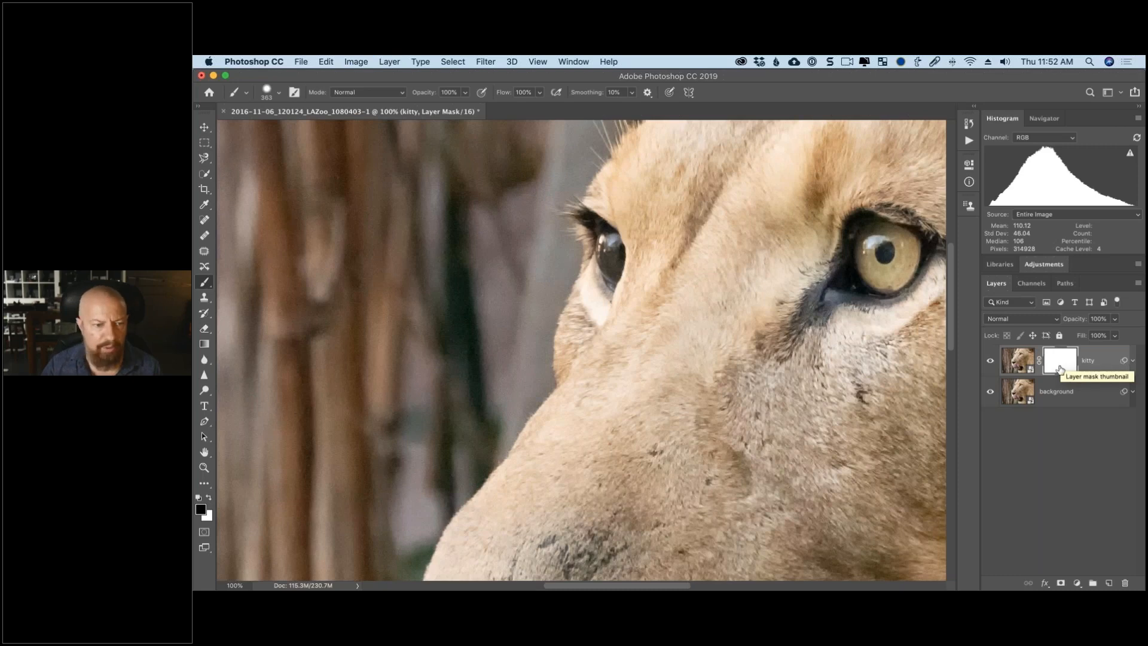
{"action": "key", "text": "super+i"}
{"action": "key", "text": "super+i"}
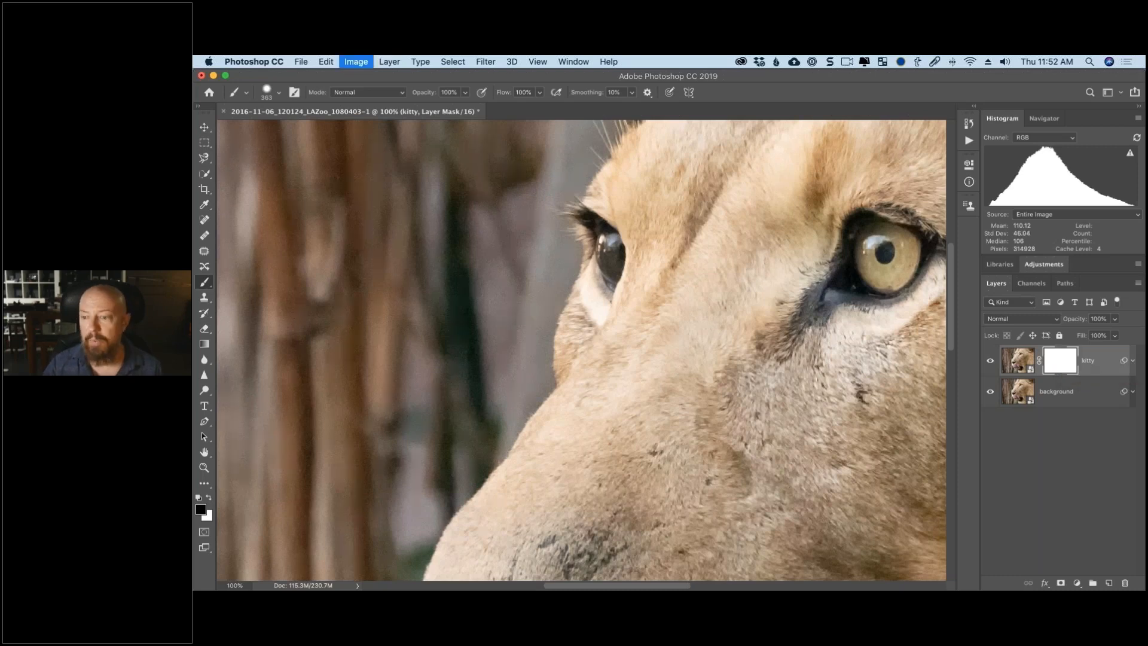
- Compare the image with the kitty layer shown and hidden, invert its mask to black, and leave the layer visible
{"action": "left_click", "coordinate": [990, 361]}
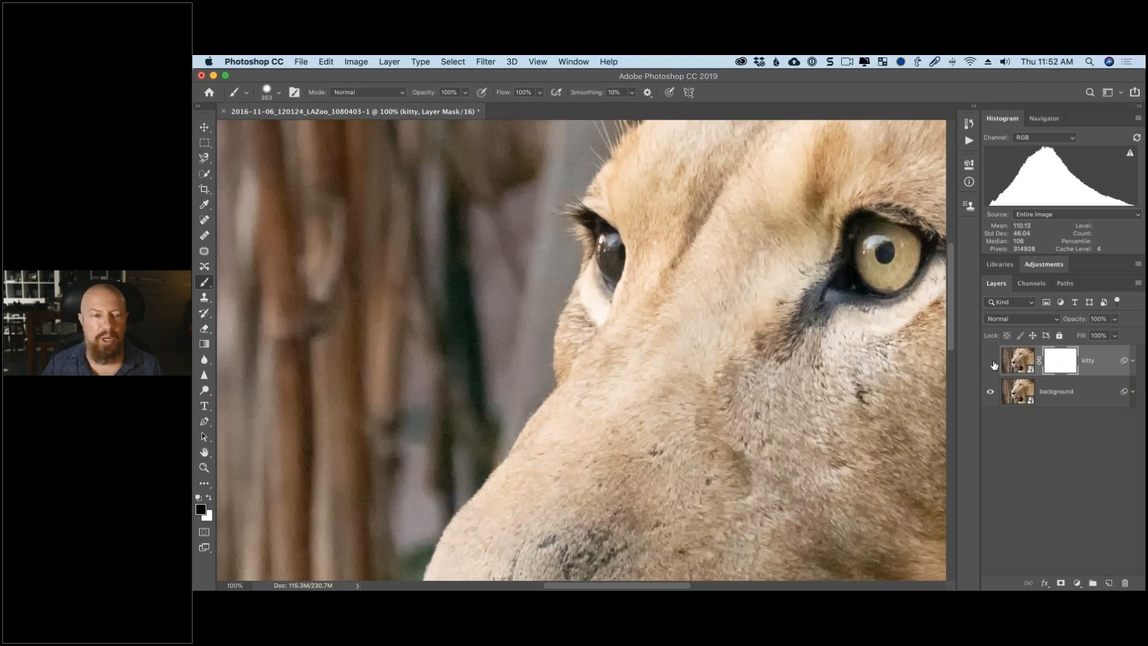
{"action": "left_click", "coordinate": [991, 361]}
{"action": "left_click", "coordinate": [991, 362]}
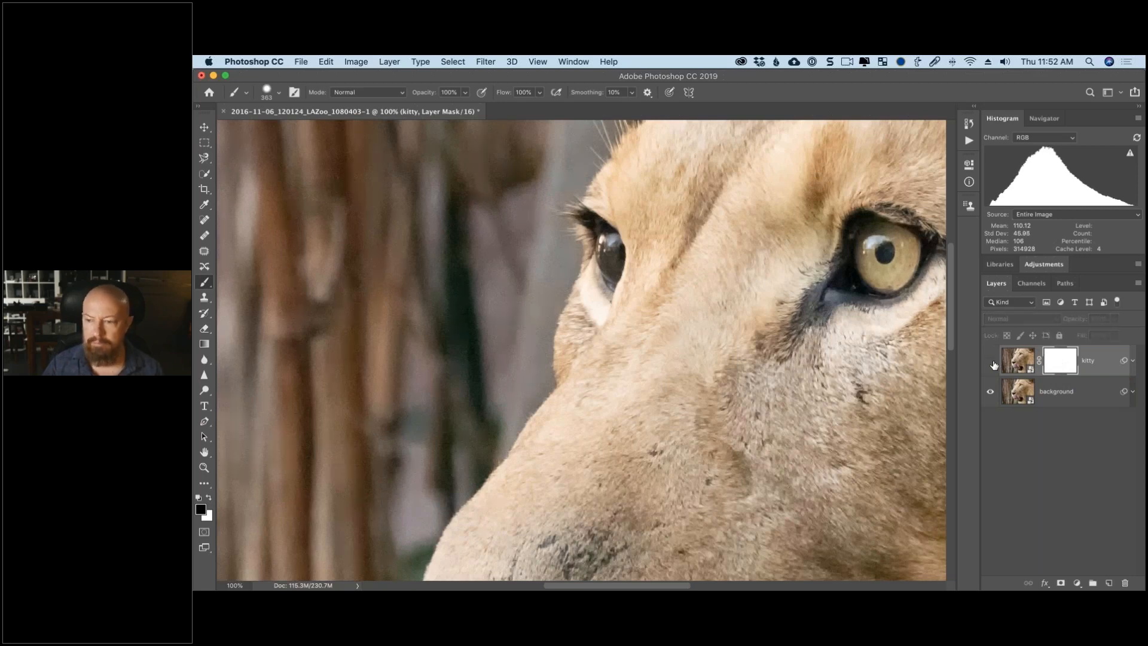
{"action": "key", "text": "super+i"}
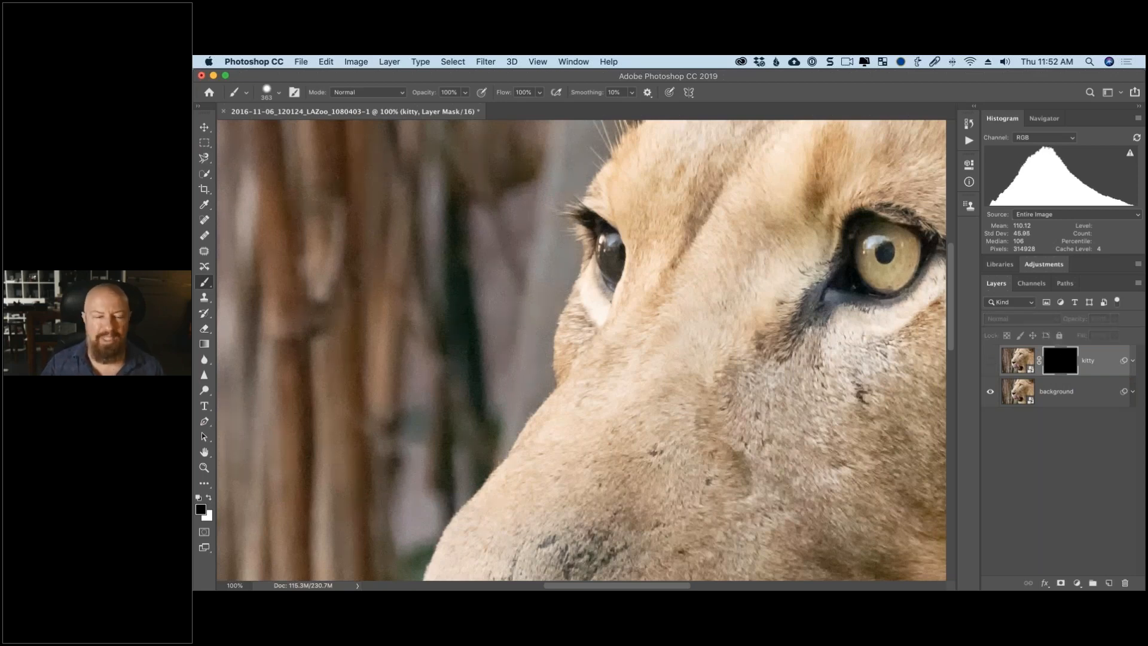
{"action": "left_click", "coordinate": [989, 361]}
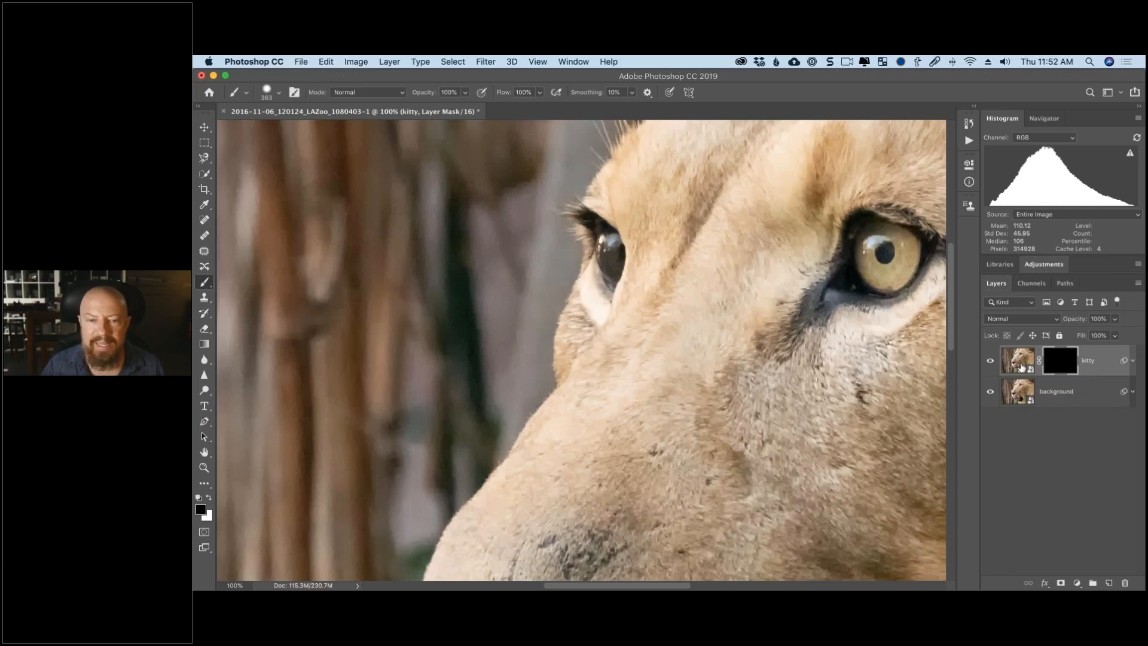
- Paint white on the kitty layer's black mask over the lion's brow and upper nose, undoing the first trial stroke
{"action": "key", "text": "x"}
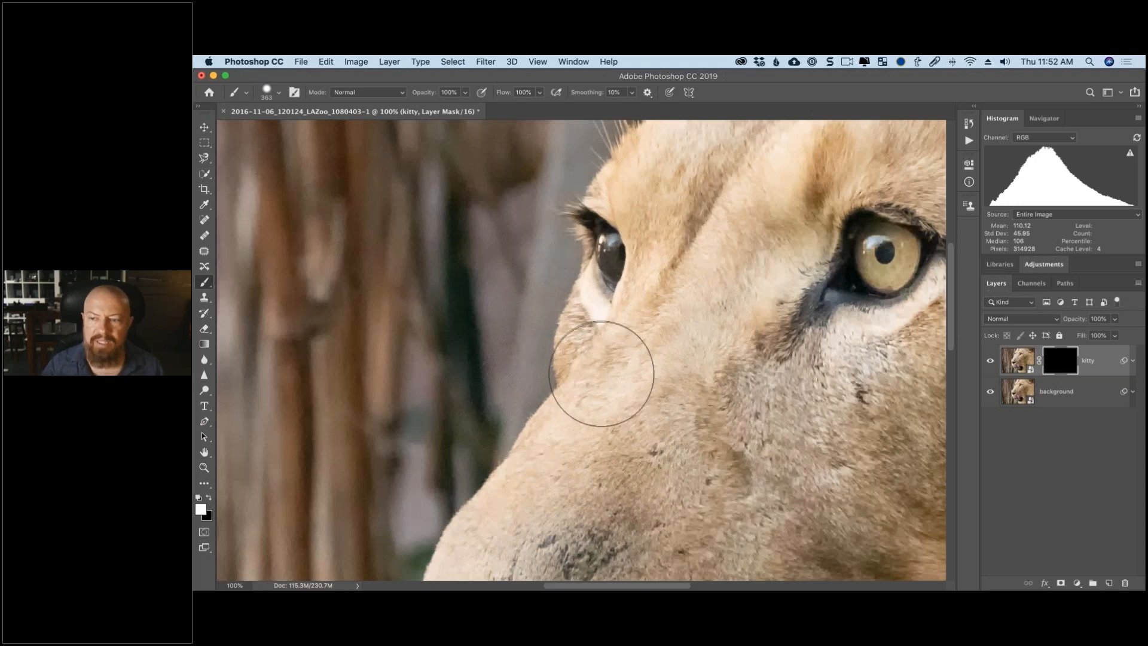
{"action": "mouse_move", "coordinate": [601, 373]}
{"action": "left_mouse_down"}
{"action": "mouse_move", "coordinate": [572, 346]}
{"action": "mouse_move", "coordinate": [584, 300]}
{"action": "mouse_move", "coordinate": [550, 321]}
{"action": "left_mouse_up"}
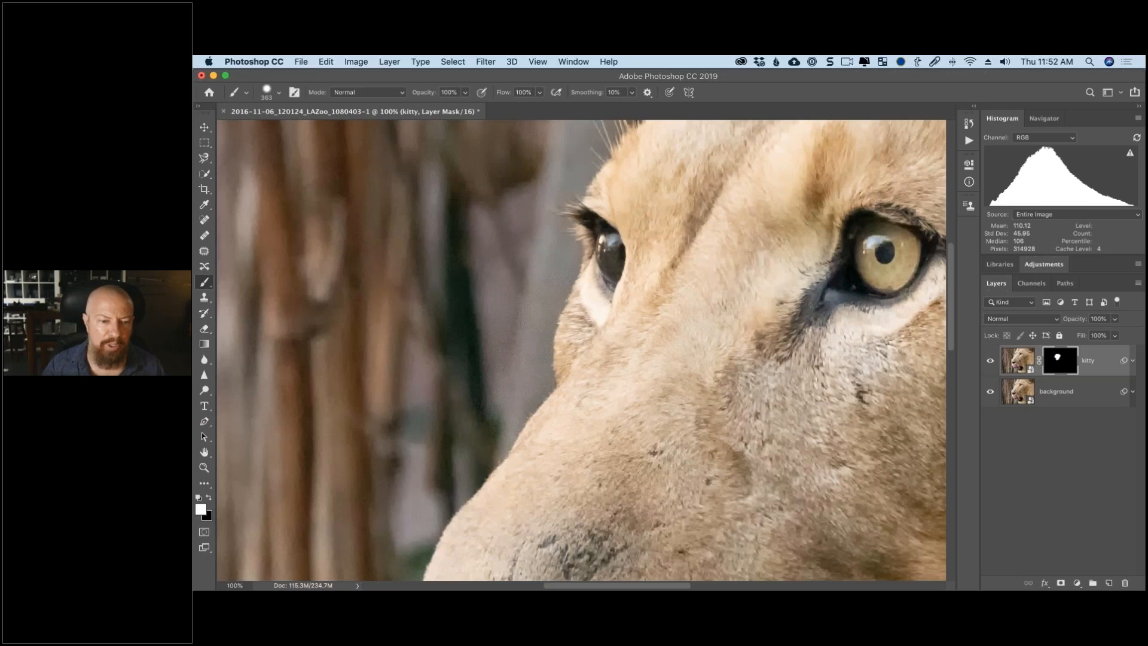
{"action": "key", "text": "super+z"}
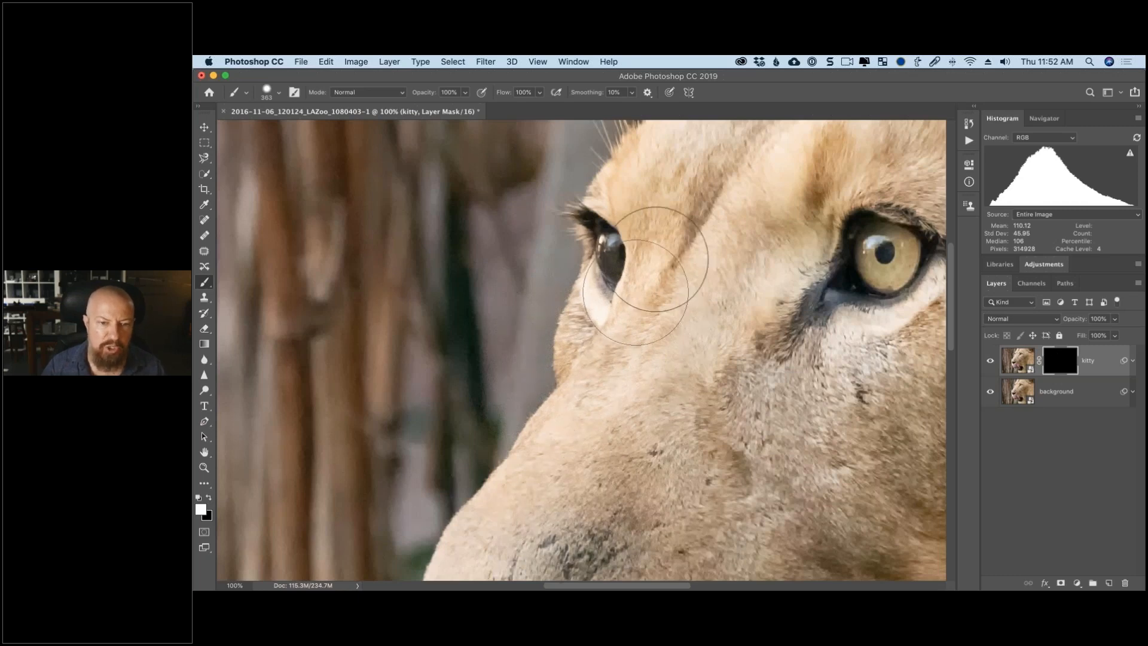
{"action": "left_click_drag", "start_coordinate": [657, 237], "coordinate": [663, 240]}
{"action": "left_click_drag", "start_coordinate": [693, 284], "coordinate": [633, 360]}
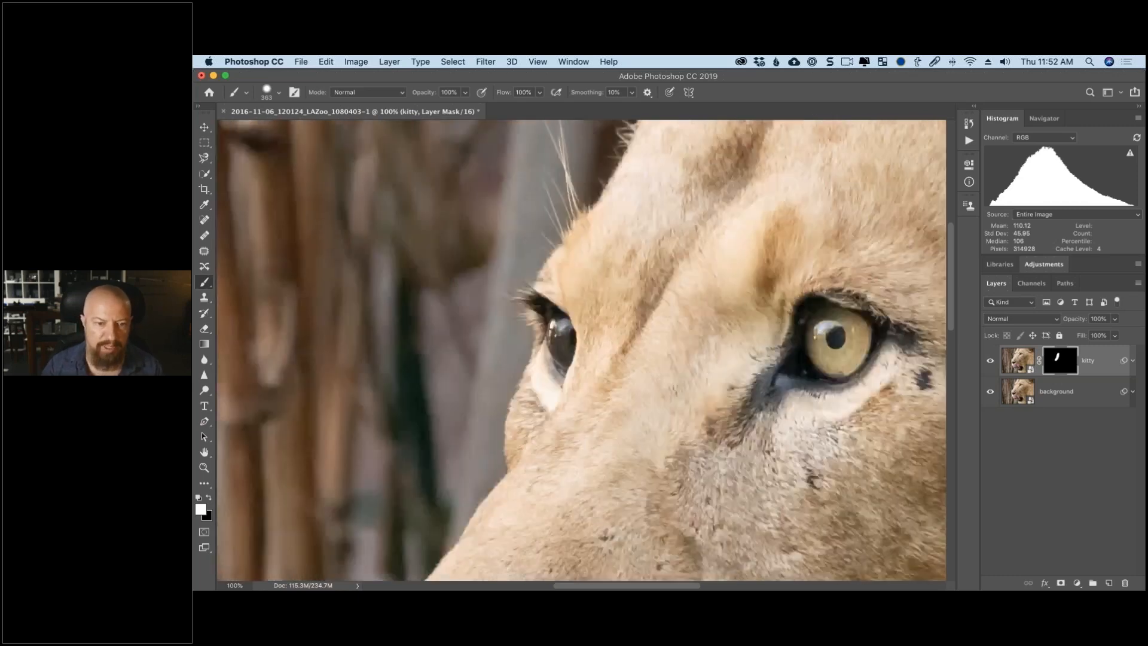
- Continue painting the kitty mask white along the lion's profile, down the muzzle, tongue and chin
{"action": "key", "text": "super+minus"}
{"action": "key", "text": "super+minus"}
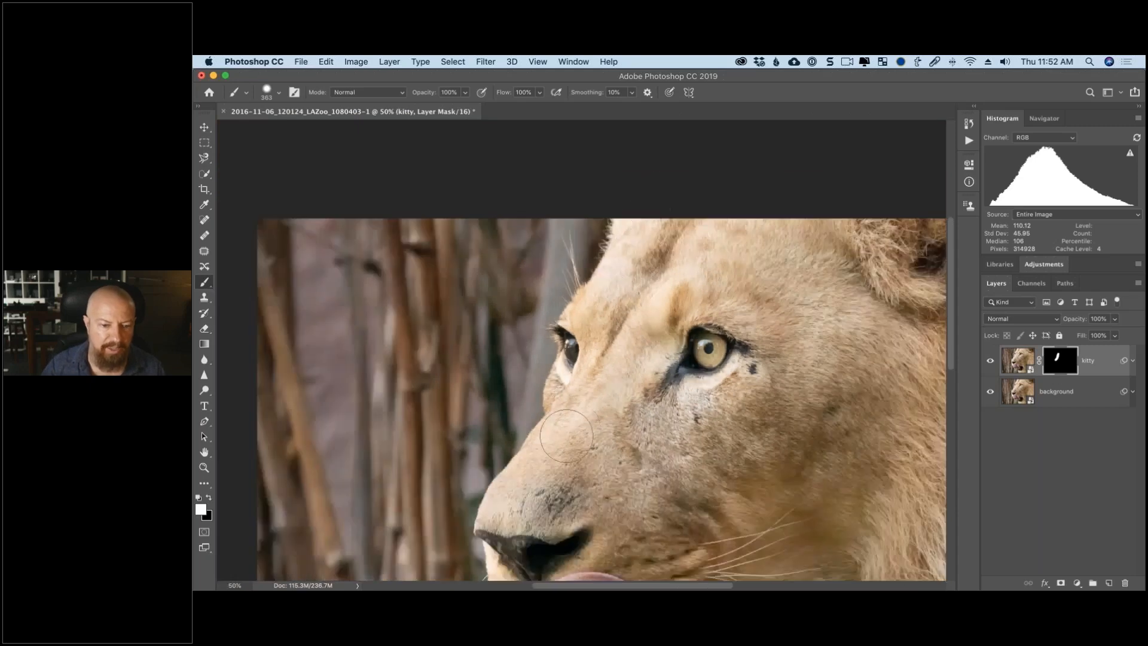
{"action": "scroll", "coordinate": [592, 358], "scroll_direction": "down", "scroll_amount": 5}
{"action": "mouse_move", "coordinate": [518, 378]}
{"action": "left_mouse_down"}
{"action": "mouse_move", "coordinate": [512, 441]}
{"action": "mouse_move", "coordinate": [573, 534]}
{"action": "left_mouse_up"}
{"action": "left_click_drag", "start_coordinate": [580, 358], "coordinate": [547, 224]}
{"action": "mouse_move", "coordinate": [646, 505]}
{"action": "left_mouse_down"}
{"action": "mouse_move", "coordinate": [656, 529]}
{"action": "mouse_move", "coordinate": [708, 523]}
{"action": "left_mouse_up"}
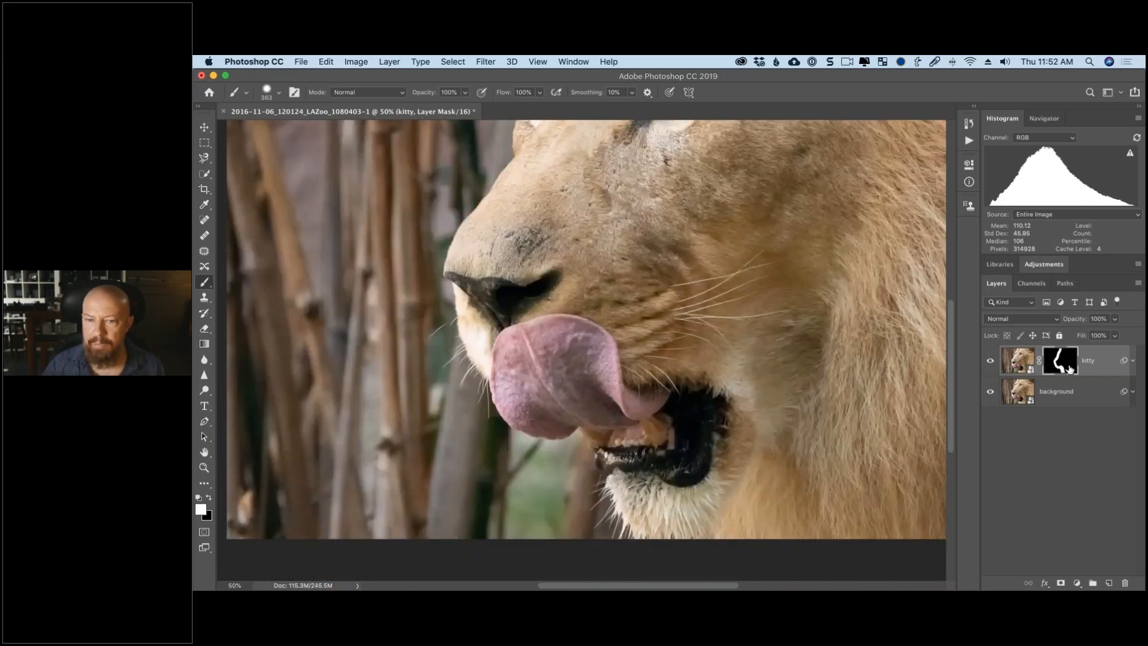
{"action": "left_click_drag", "start_coordinate": [593, 395], "coordinate": [591, 401]}
- Inspect the eye area at 100% and compare it with the kitty layer hidden and shown
{"action": "scroll", "coordinate": [591, 401], "scroll_direction": "up", "scroll_amount": 10}
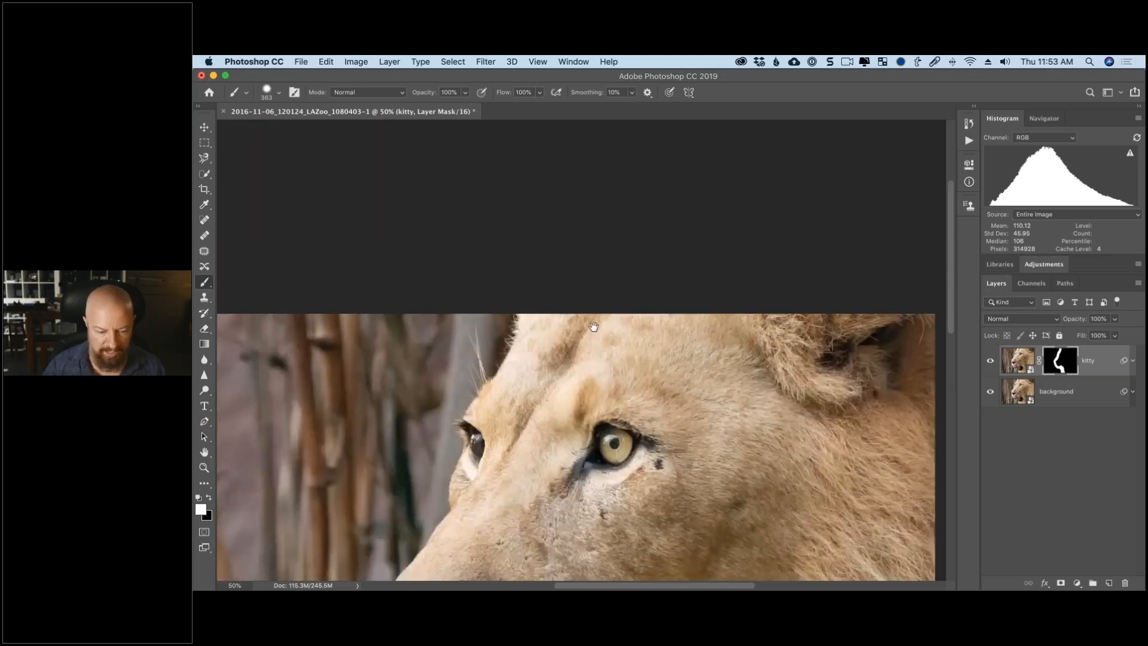
{"action": "scroll", "coordinate": [524, 432], "scroll_direction": "down", "scroll_amount": 3}
{"action": "key", "text": "super+1"}
{"action": "left_click_drag", "start_coordinate": [540, 314], "coordinate": [623, 312]}
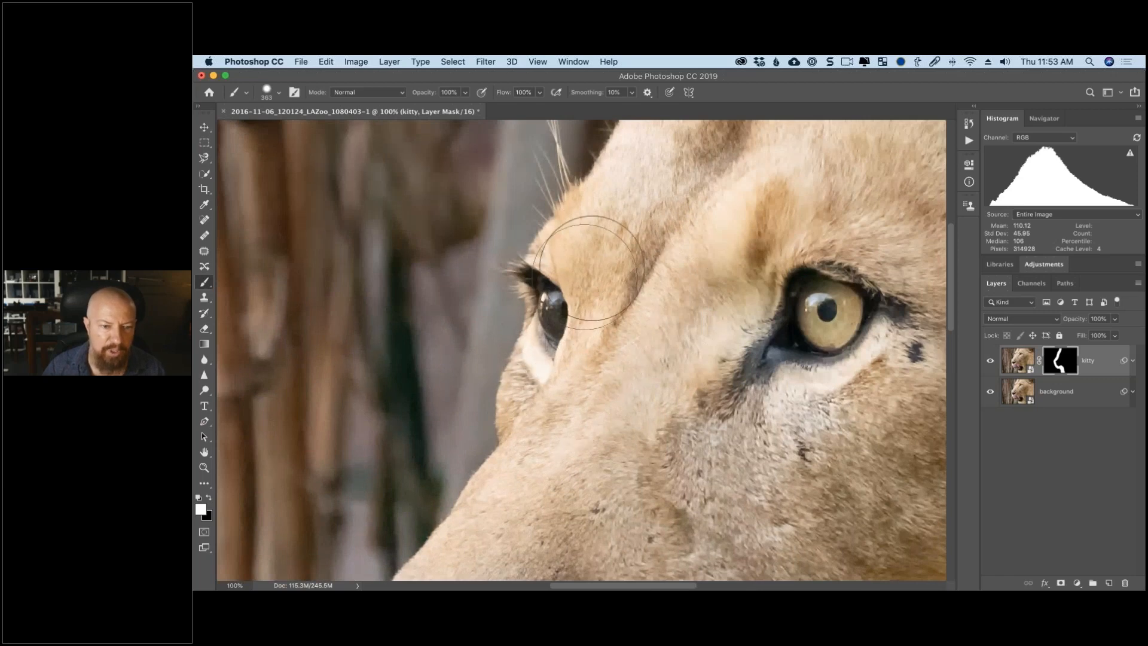
{"action": "left_click", "coordinate": [990, 362]}
{"action": "left_click", "coordinate": [990, 362]}
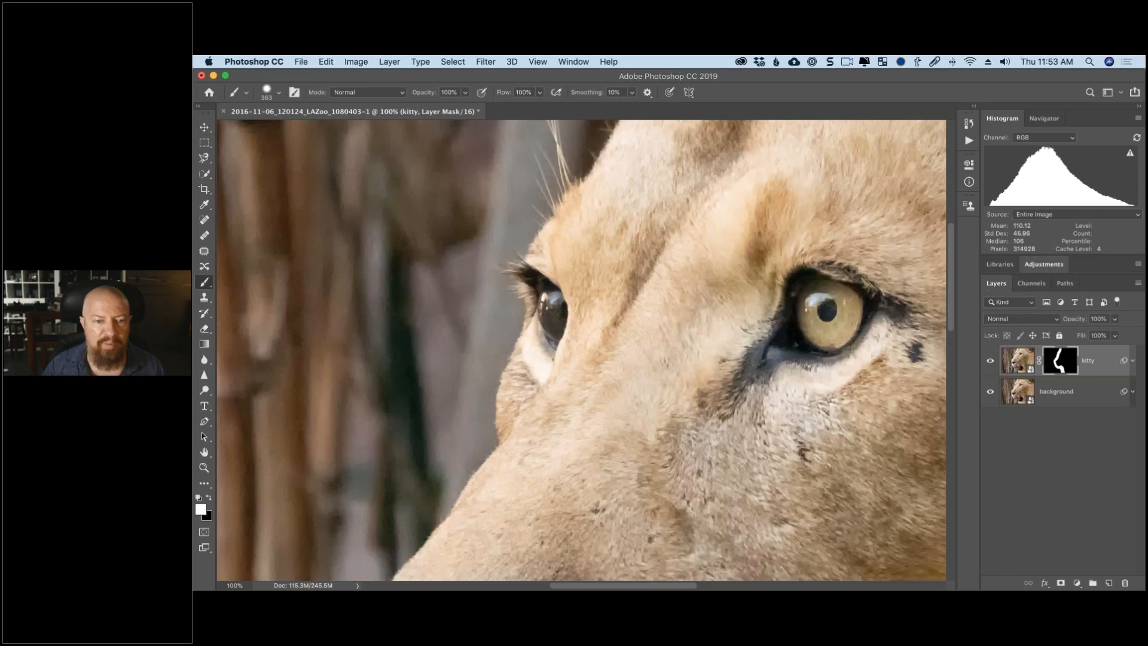
- Display the kitty mask alone, fill the black area covering the lion with white using the Paint Bucket, and return to the image
{"action": "left_click", "coordinate": [1056, 363], "text": "alt"}
{"action": "key", "text": "super+0"}
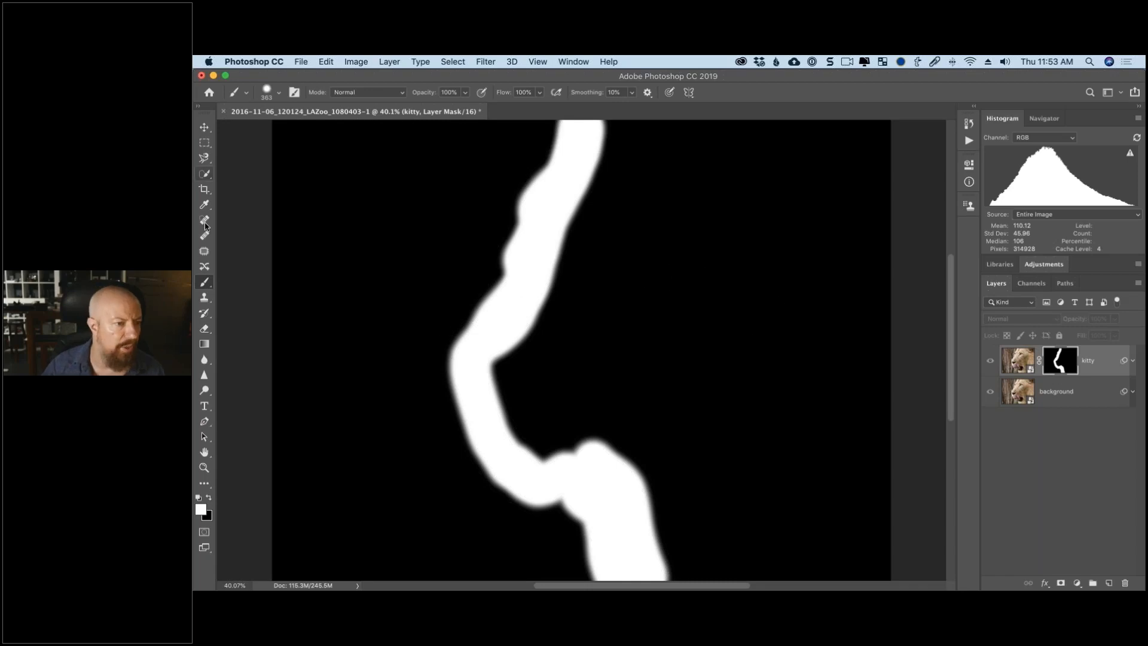
{"action": "left_click", "coordinate": [206, 485]}
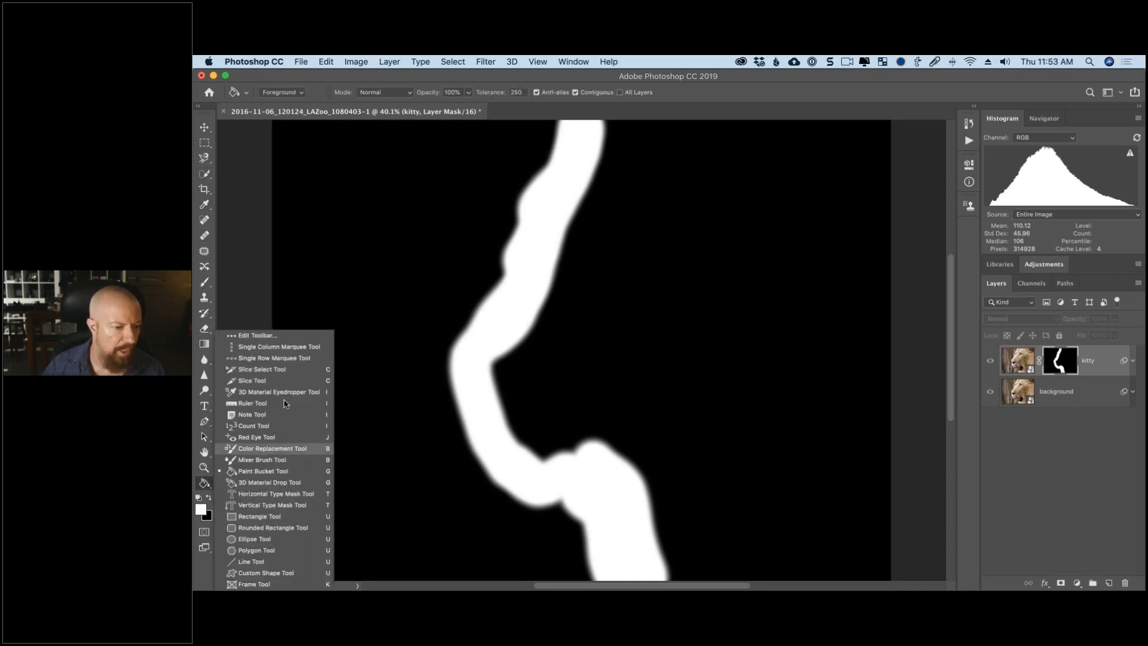
{"action": "left_click", "coordinate": [289, 472]}
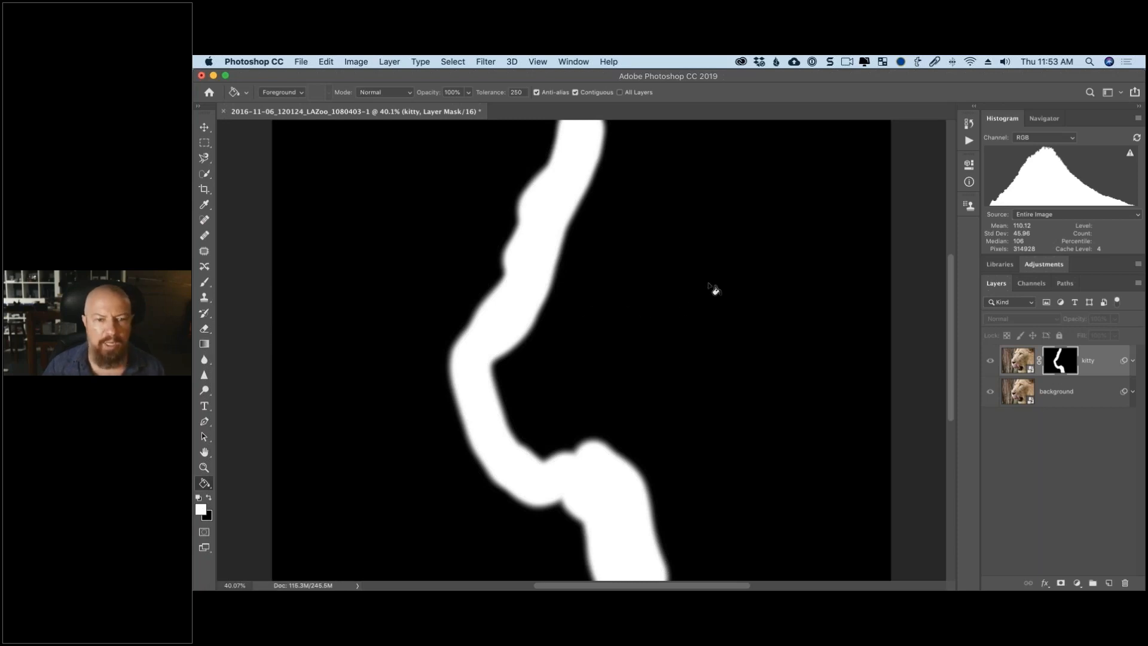
{"action": "left_click", "coordinate": [689, 338]}
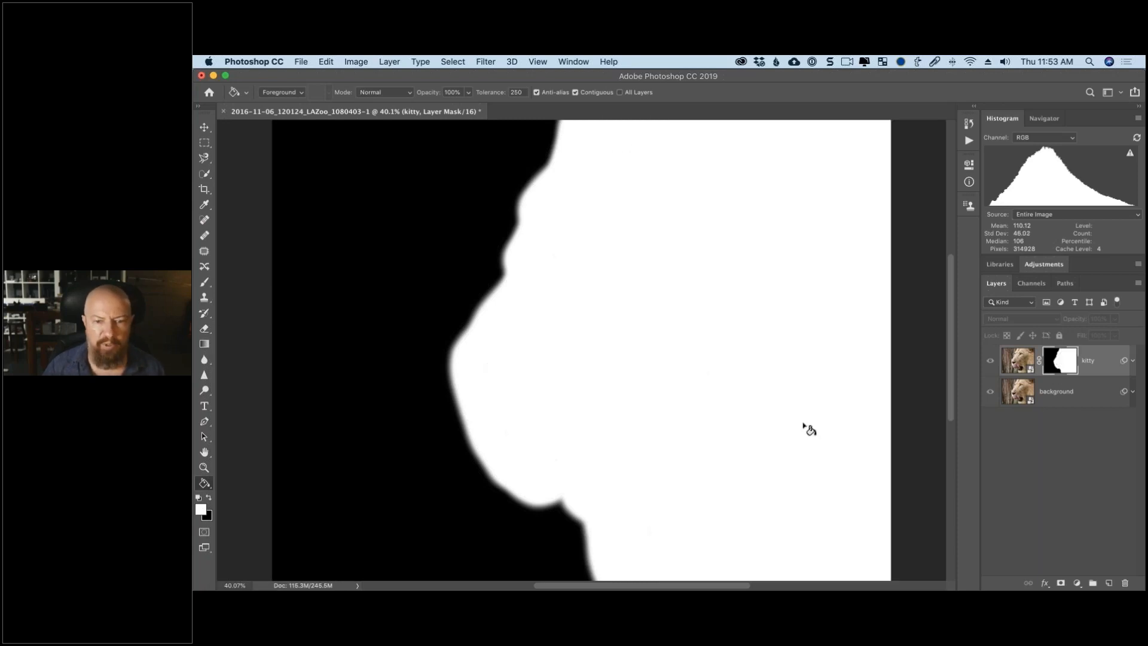
{"action": "left_click", "coordinate": [1009, 363]}
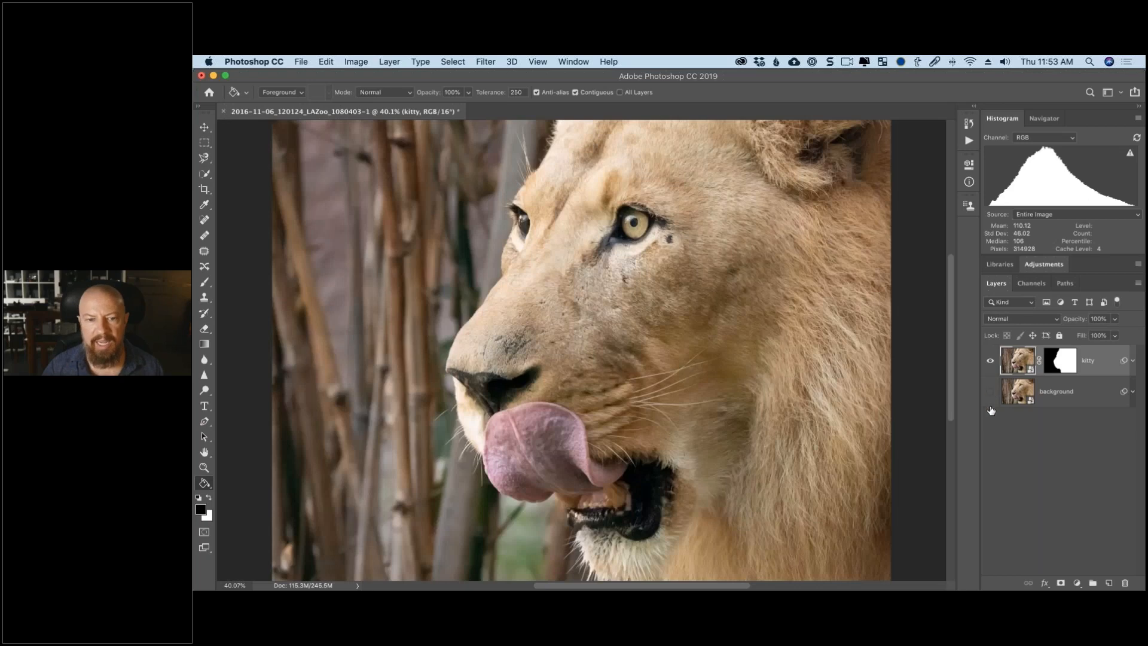
- View the masked kitty layer and the background layer separately, leaving both layers visible
{"action": "left_click", "coordinate": [990, 391]}
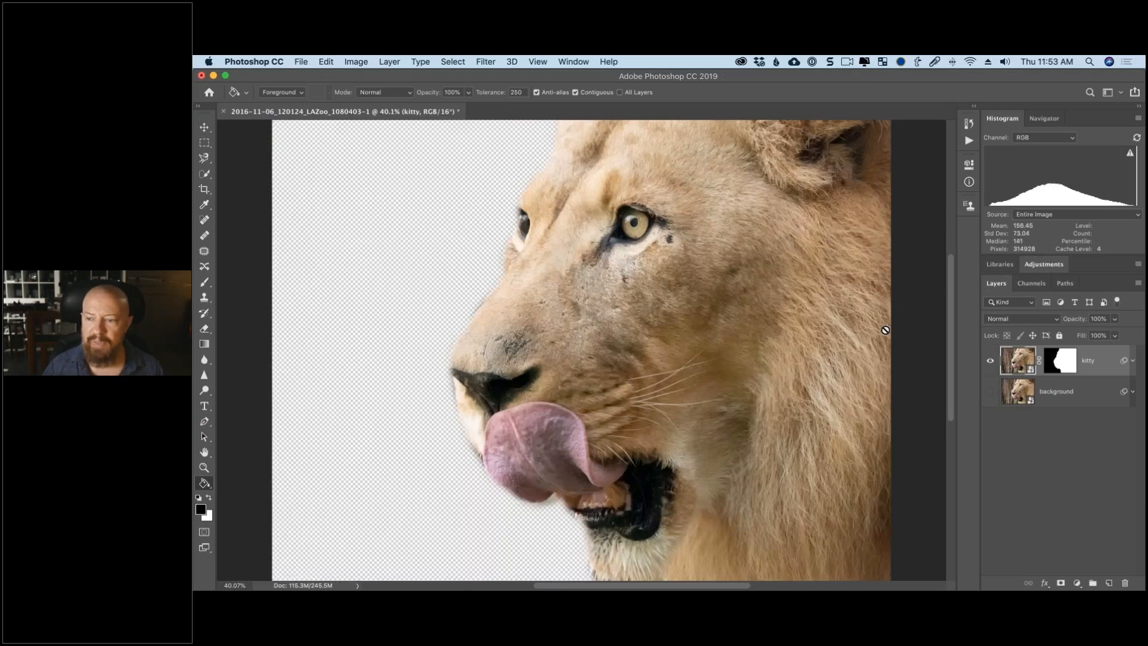
{"action": "left_click", "coordinate": [991, 362]}
{"action": "left_click", "coordinate": [990, 391]}
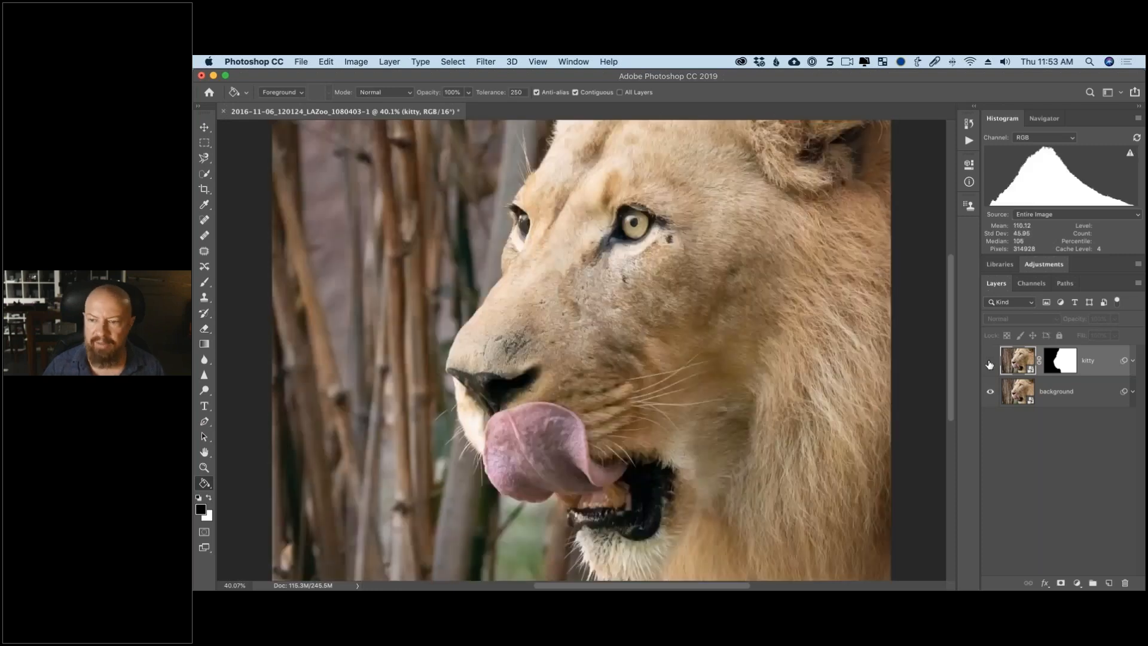
{"action": "left_click", "coordinate": [990, 362]}
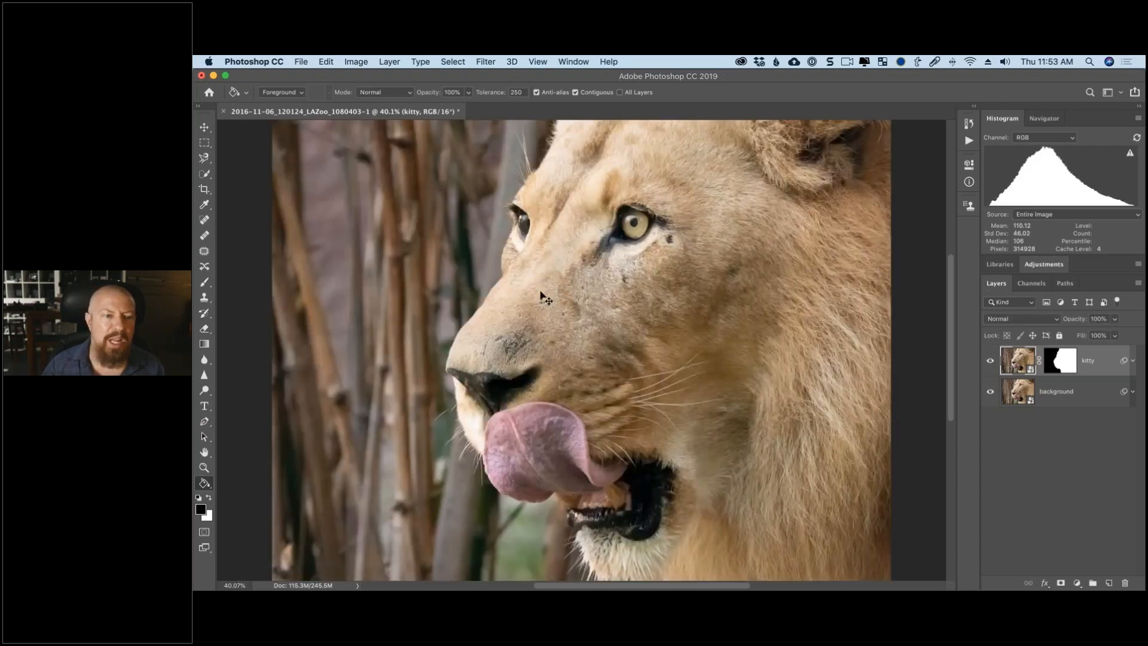
- Examine the blend between lion and background around the far eye and brow at up to 300%, and return to the full image
{"action": "key", "text": "super+plus"}
{"action": "key", "text": "super+plus"}
{"action": "key", "text": "super+plus"}
{"action": "left_click_drag", "start_coordinate": [529, 366], "coordinate": [551, 454]}
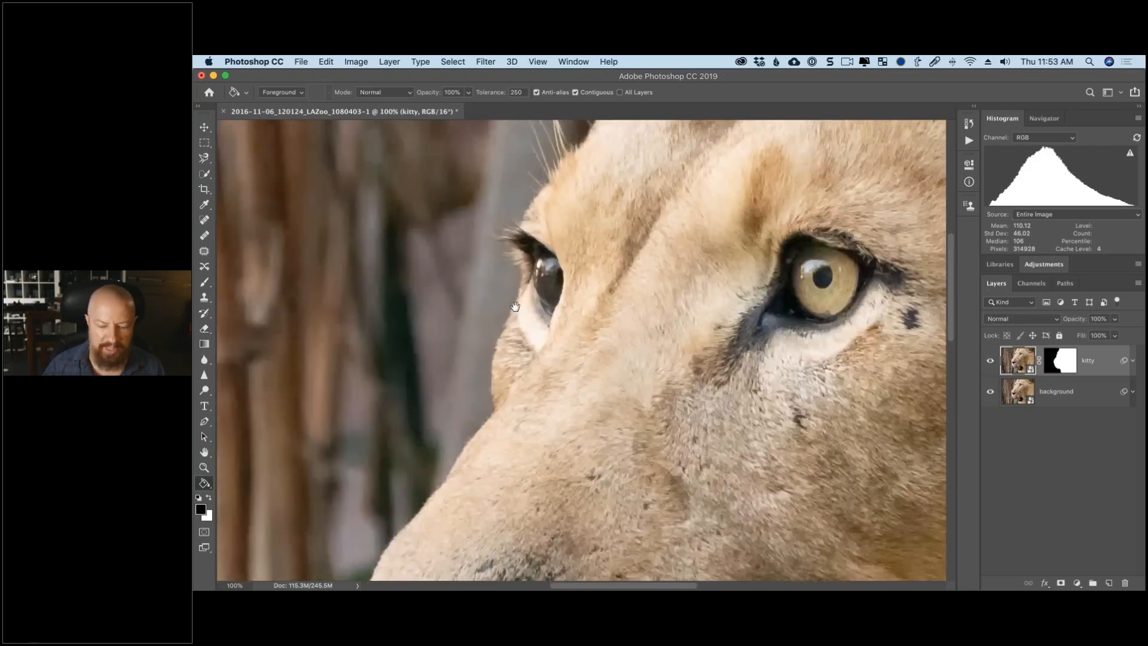
{"action": "left_click_drag", "start_coordinate": [516, 307], "coordinate": [512, 390]}
{"action": "key", "text": "super+plus"}
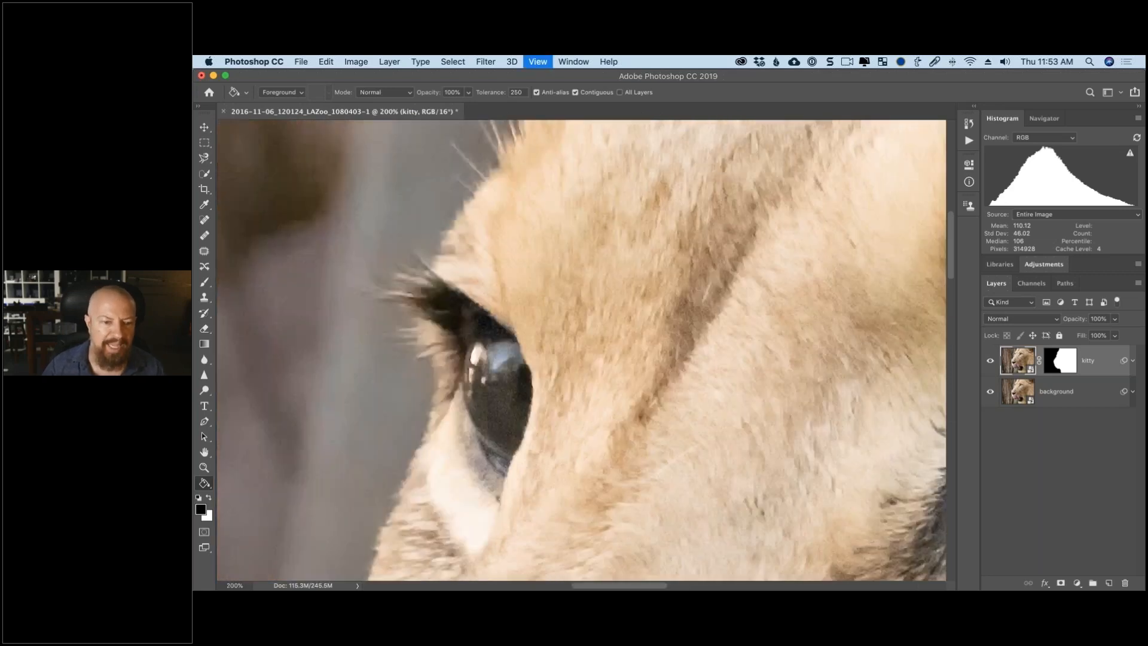
{"action": "key", "text": "super+plus"}
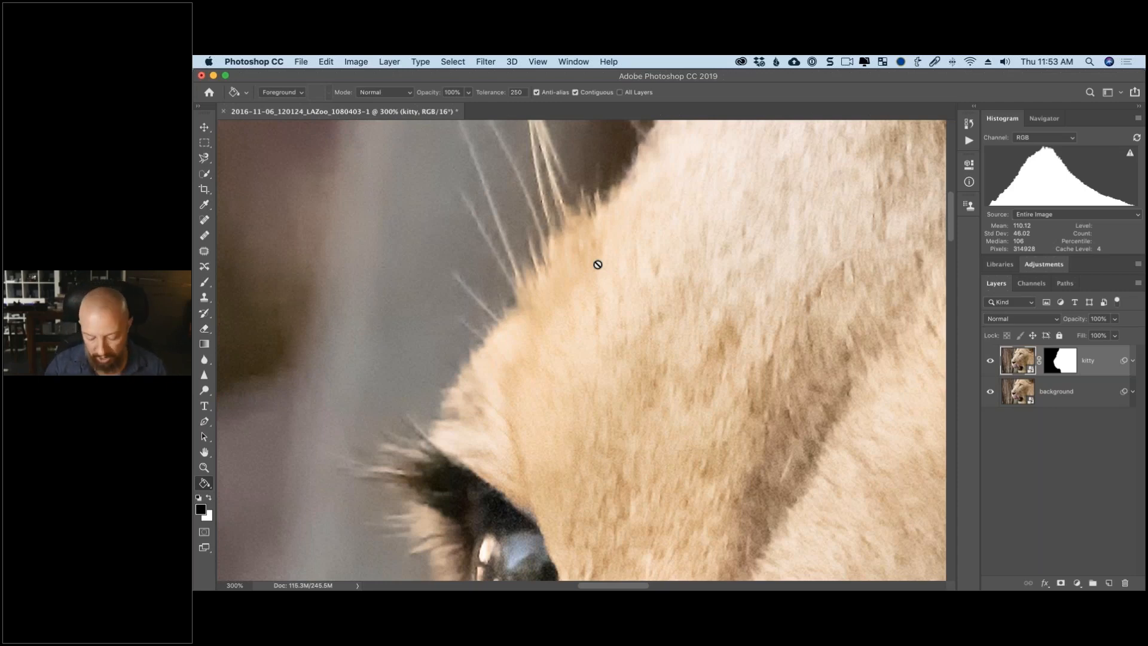
{"action": "key", "text": "super+0"}
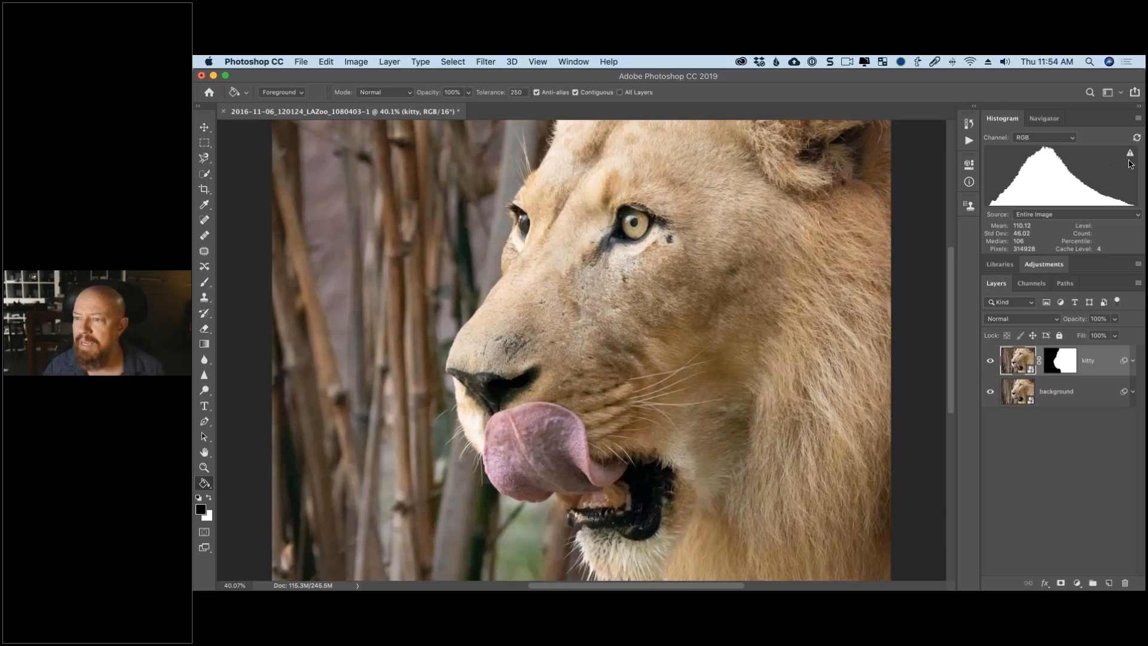
{"action": "key", "text": "super+Tab"}
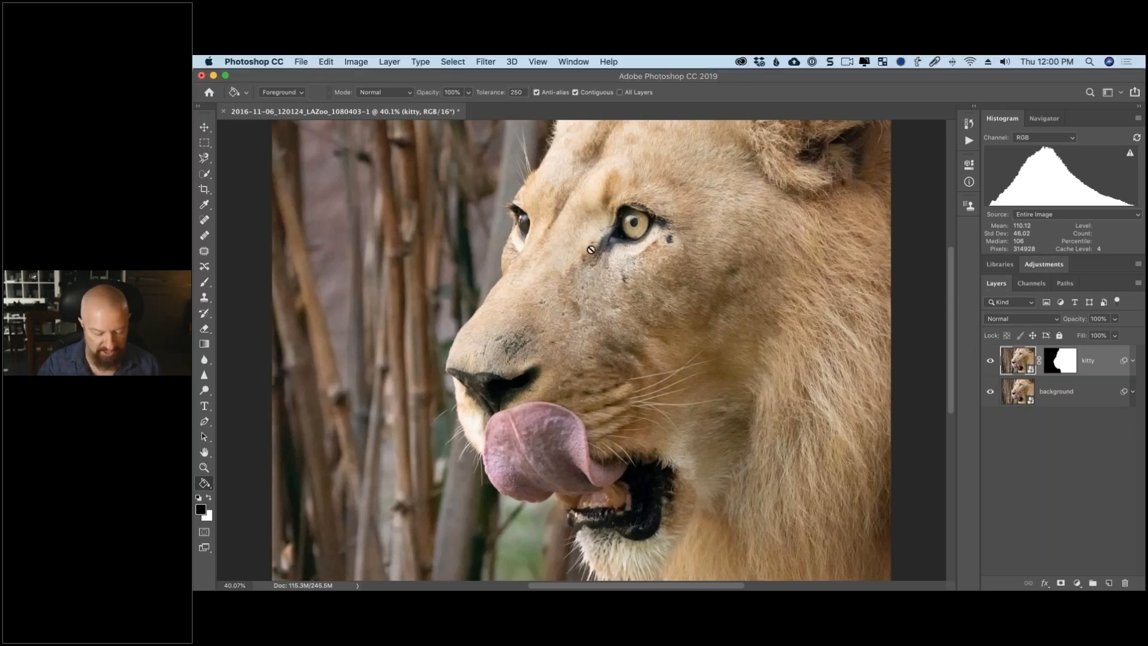
- Review the file formats offered by Save As and leave the dialog without saving
{"action": "key", "text": "super+shift+s"}
{"action": "left_click", "coordinate": [676, 283]}
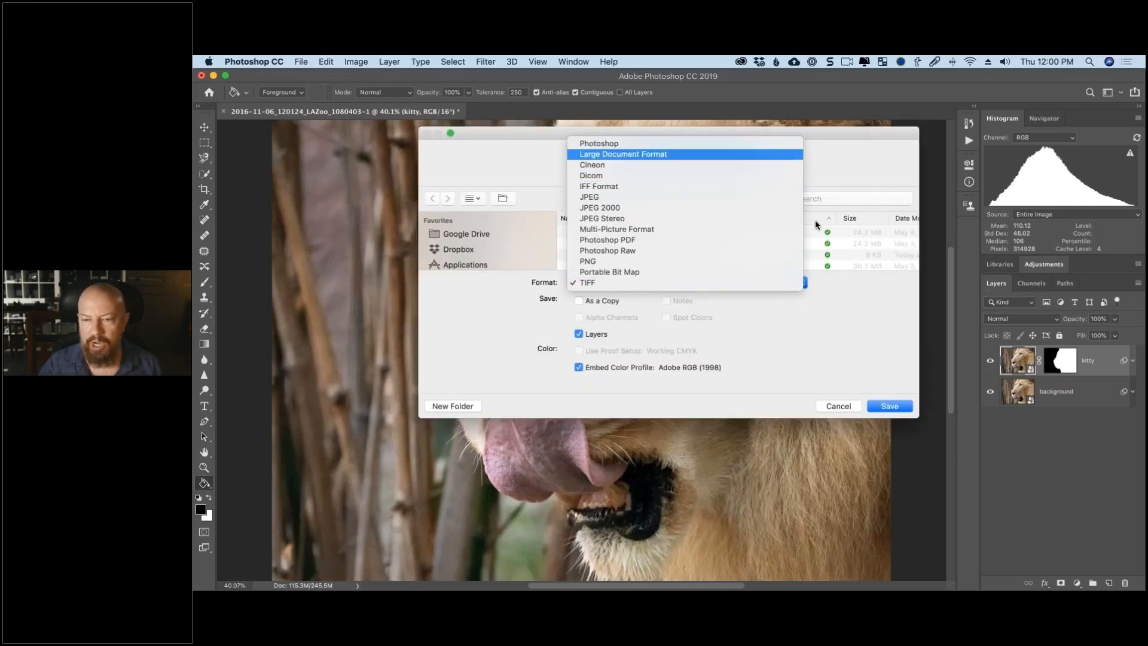
{"action": "left_click", "coordinate": [871, 336]}
{"action": "left_click", "coordinate": [838, 406]}
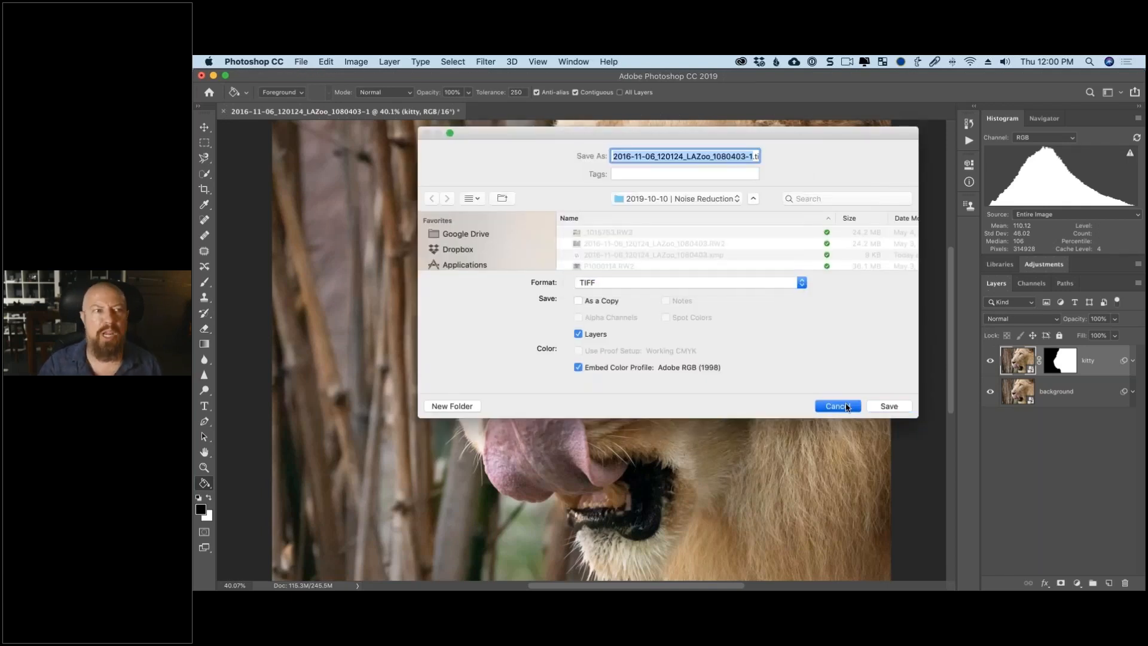
- Look at the export commands available for the image, including Export As
{"action": "left_click", "coordinate": [310, 62]}
{"action": "mouse_move", "coordinate": [371, 214]}
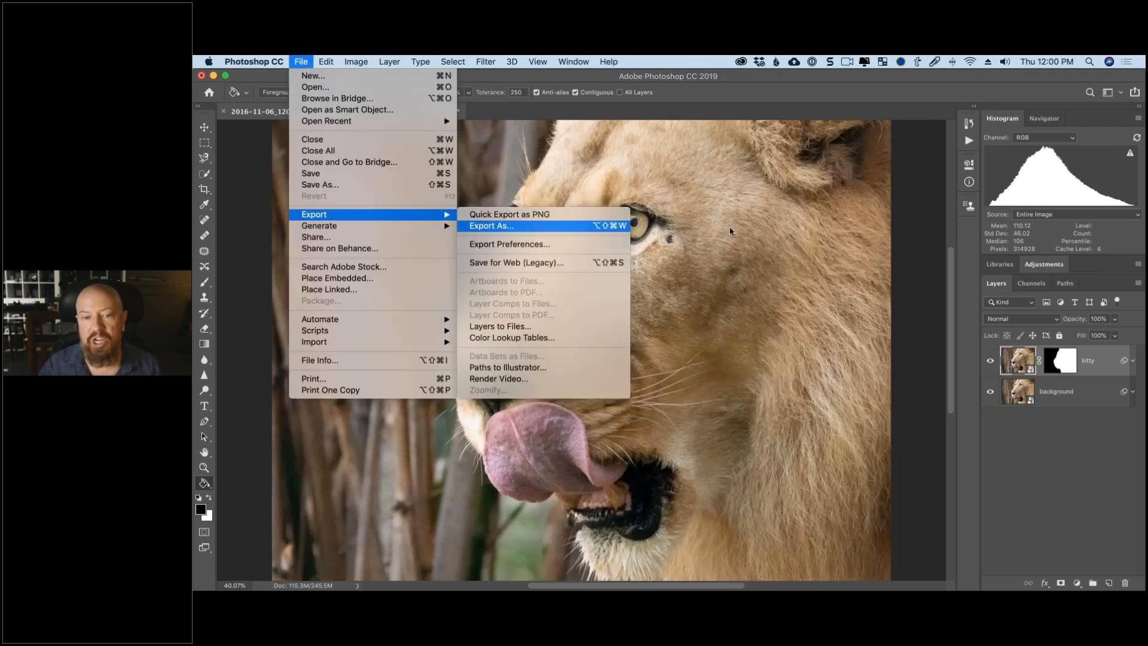
{"action": "left_click", "coordinate": [556, 230]}
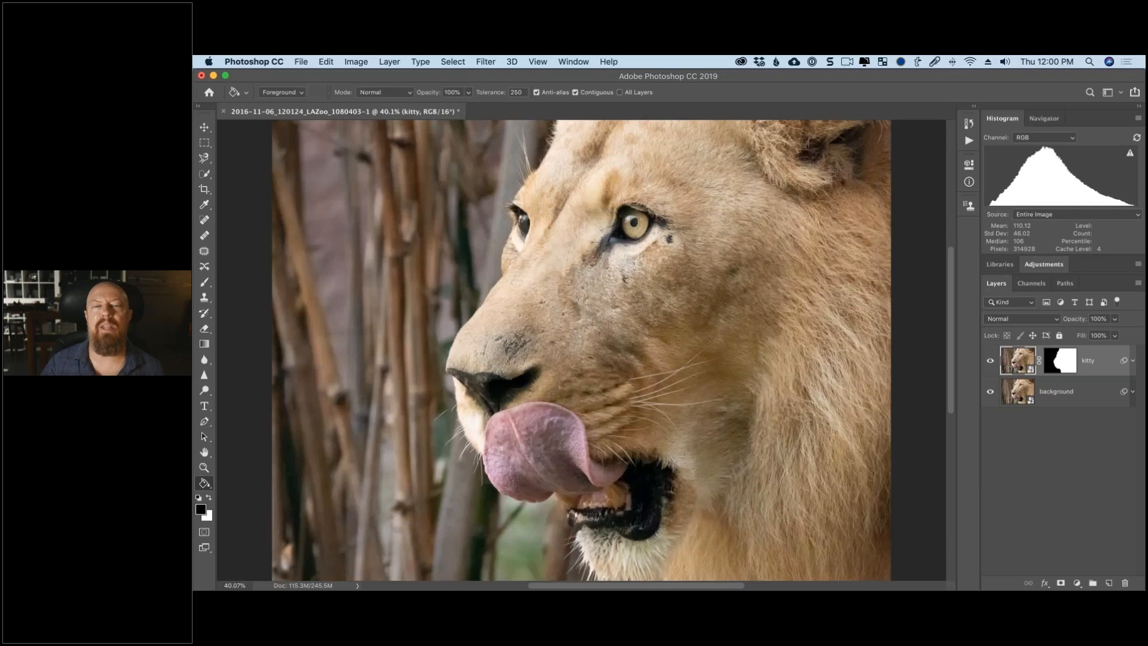